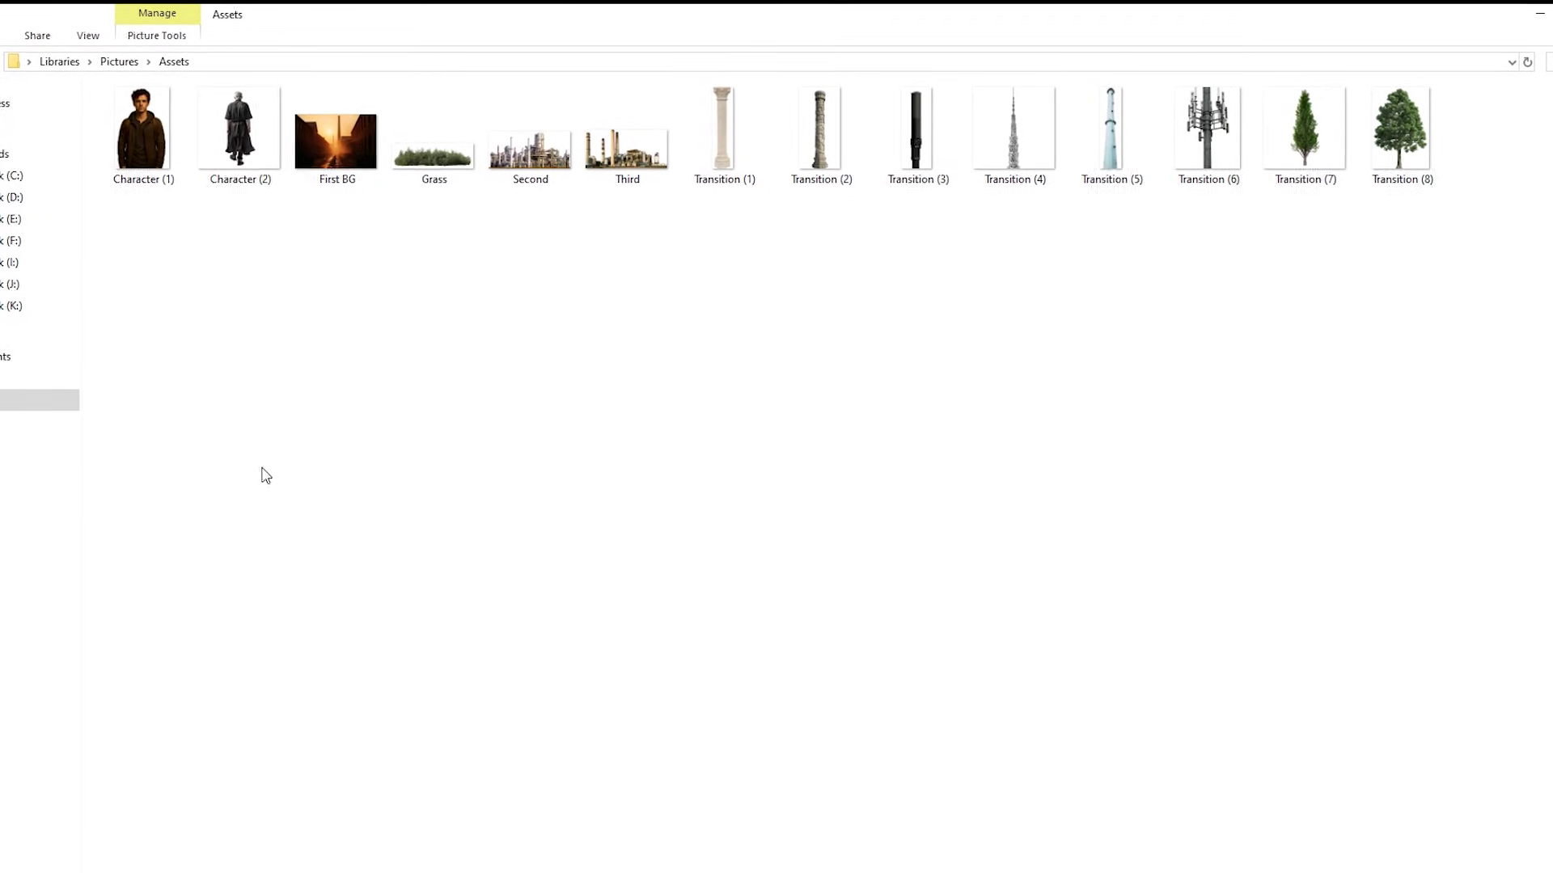
Step: Marquee-select all 14 images in the Assets folder and drag them toward Filmora's Project Media
drag(131, 348, 1541, 155)
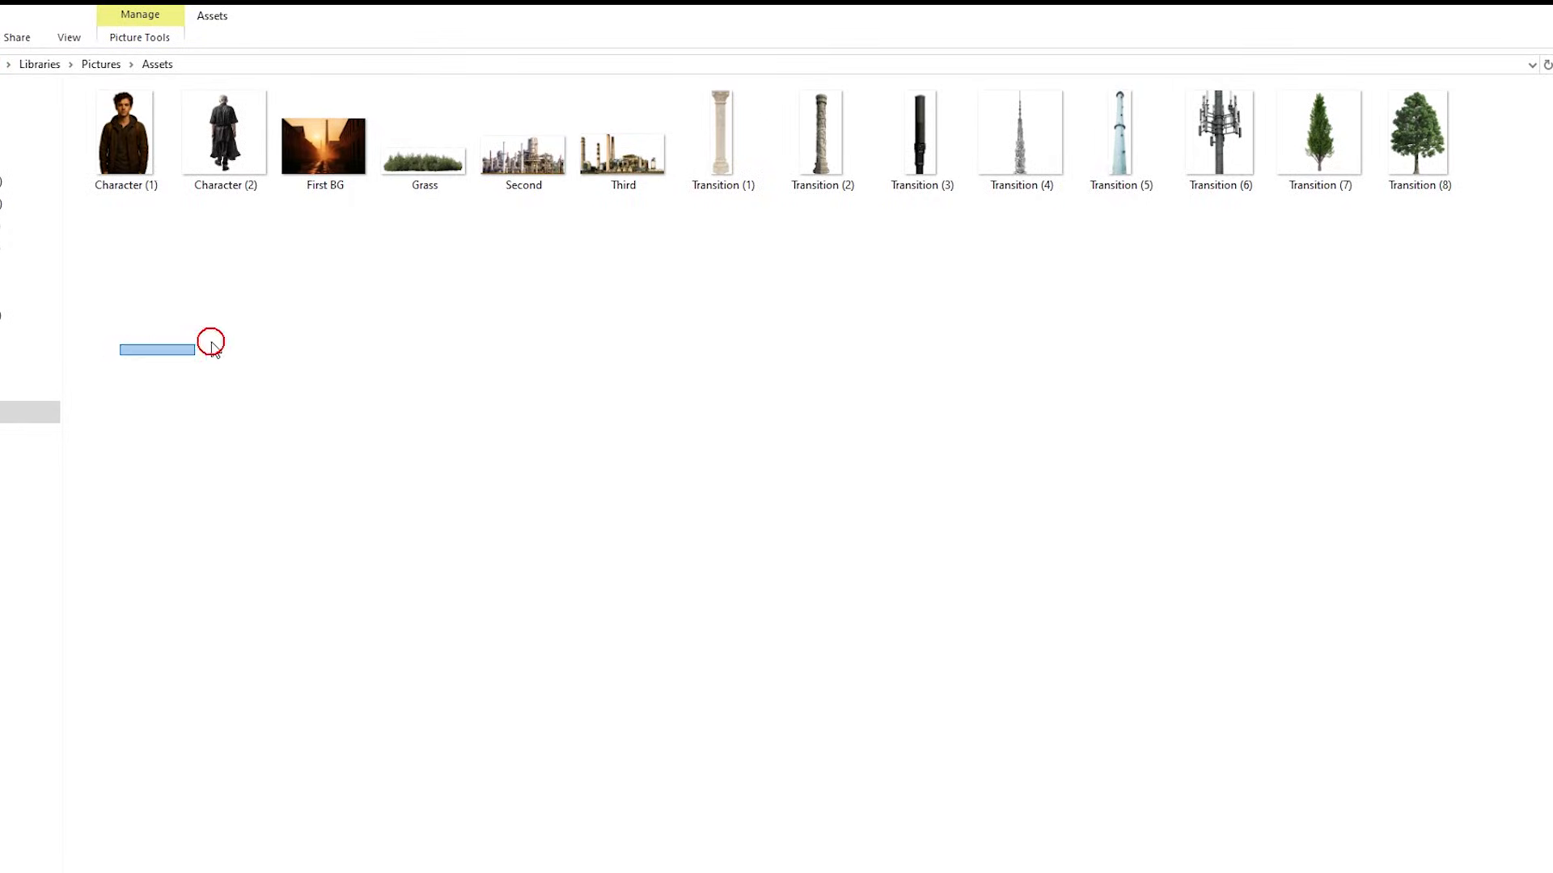
drag(1320, 137, 1327, 288)
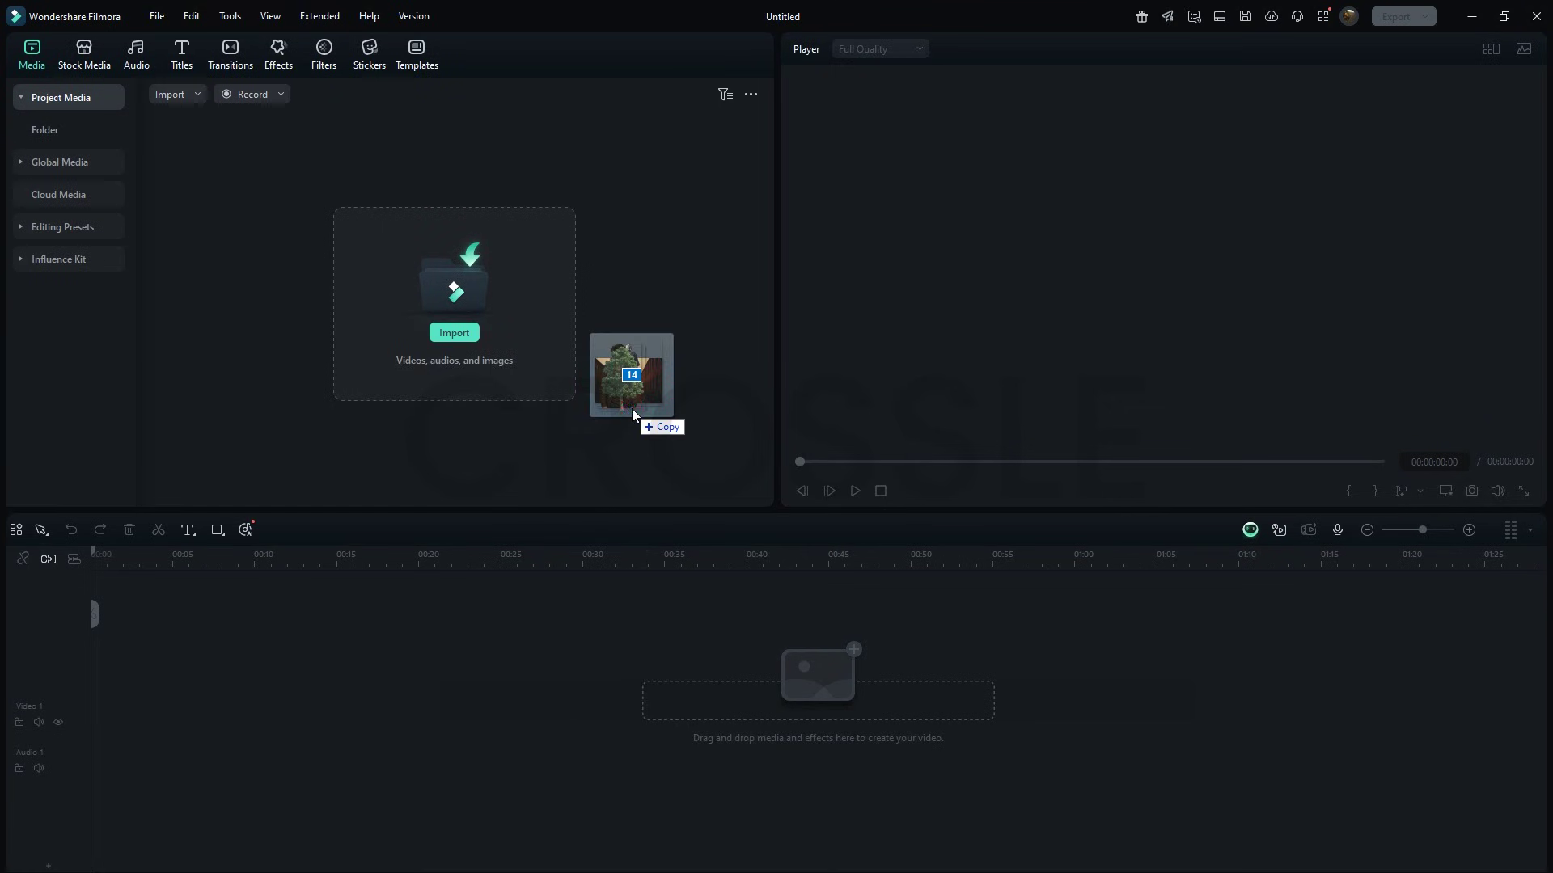
Step: Import the 14 pictures and put First BG at the start of the timeline
drag(633, 410, 638, 413)
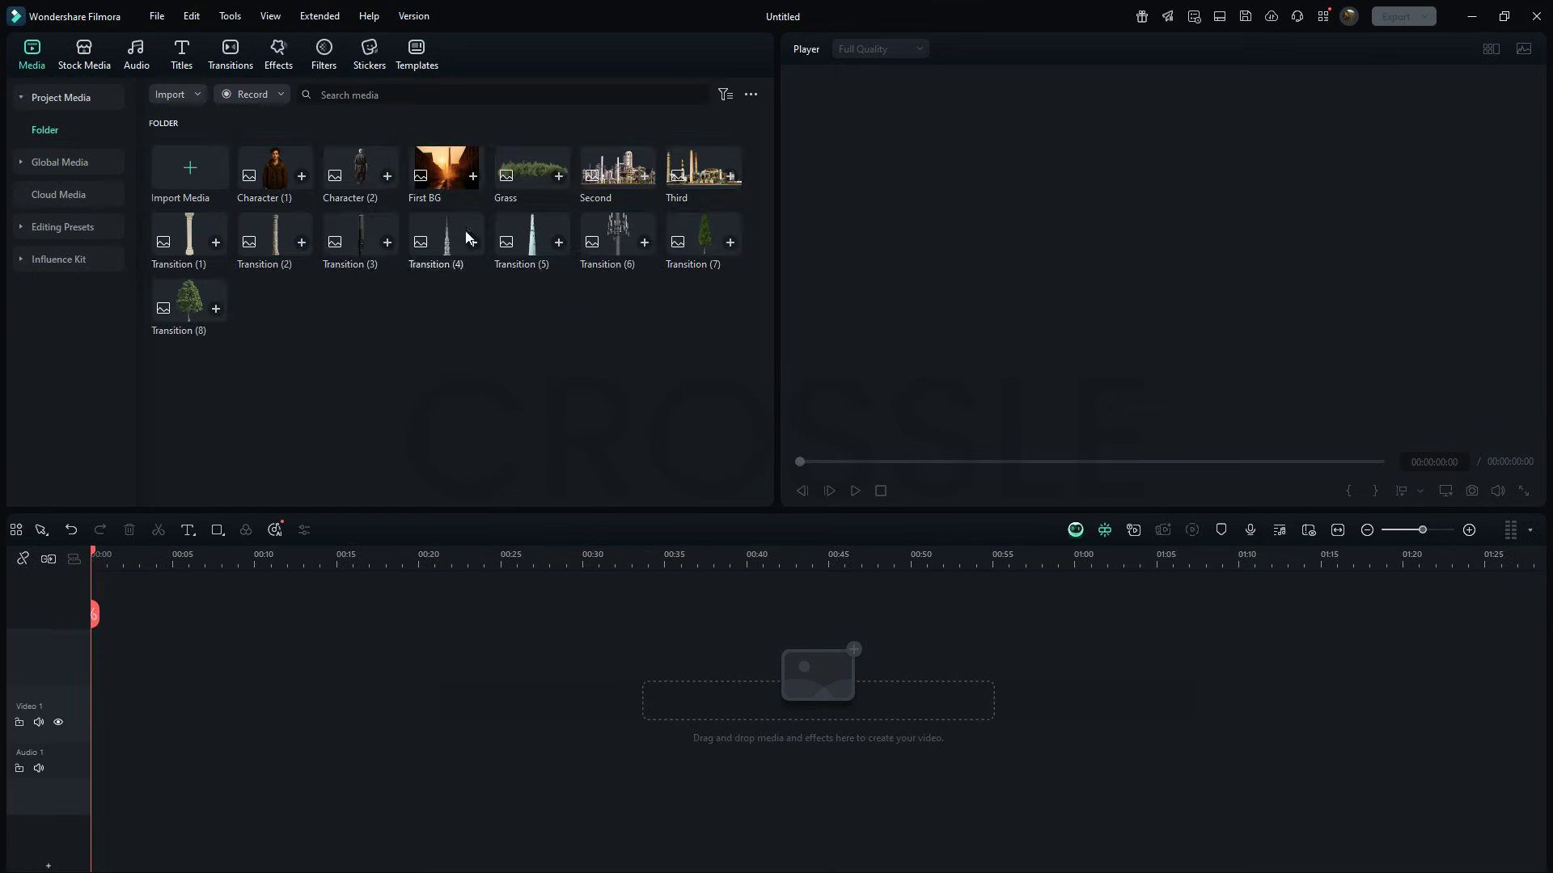
click(472, 177)
click(1469, 531)
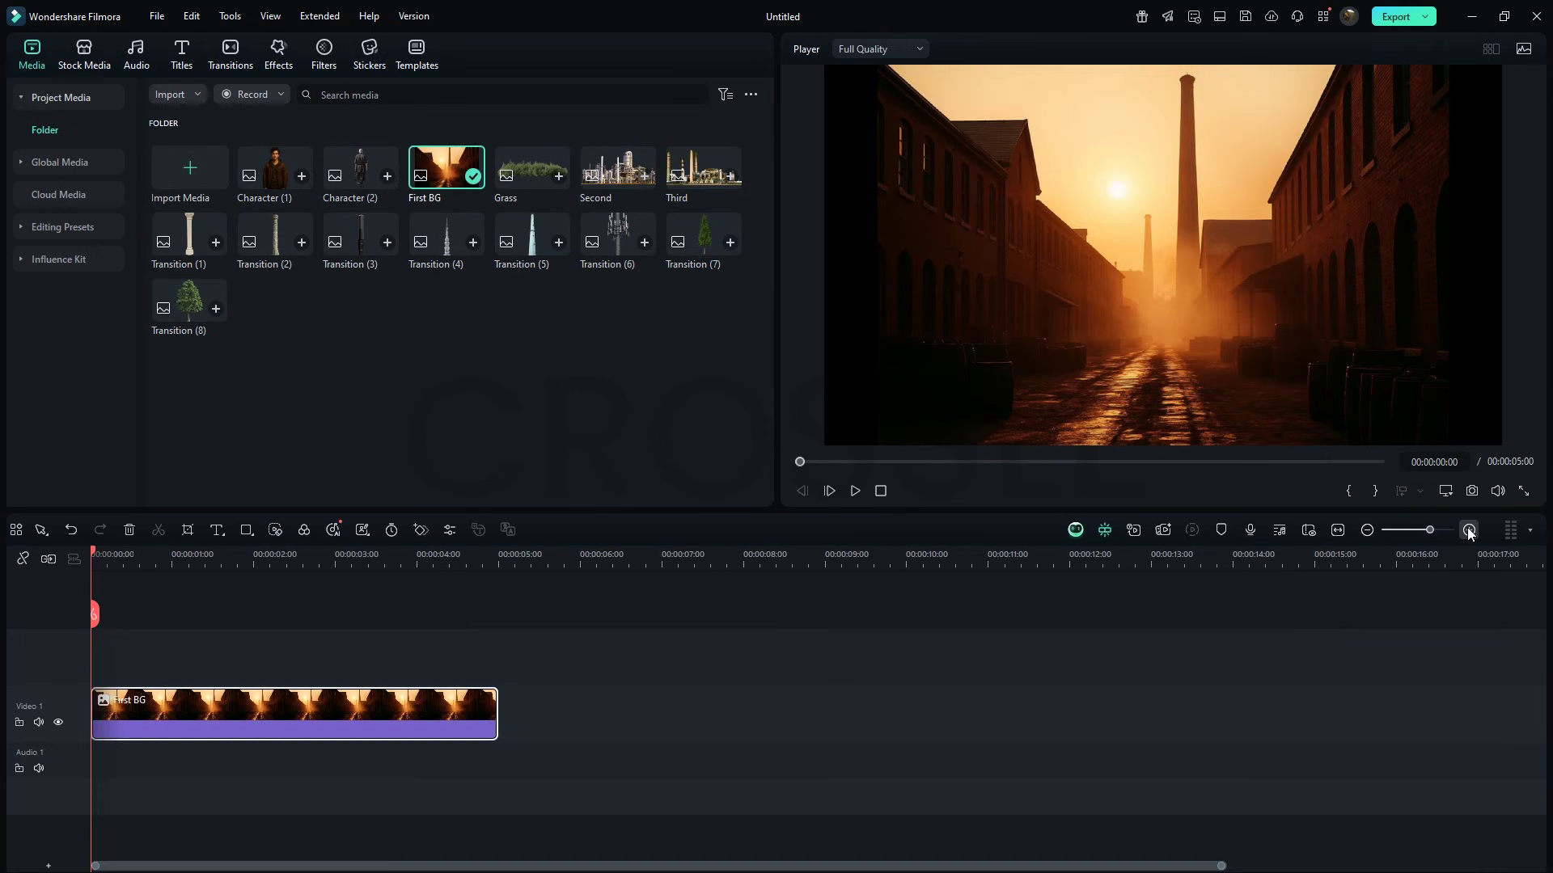
Step: Scale First BG to 119.83% and set its Position Y to -104
double_click(462, 733)
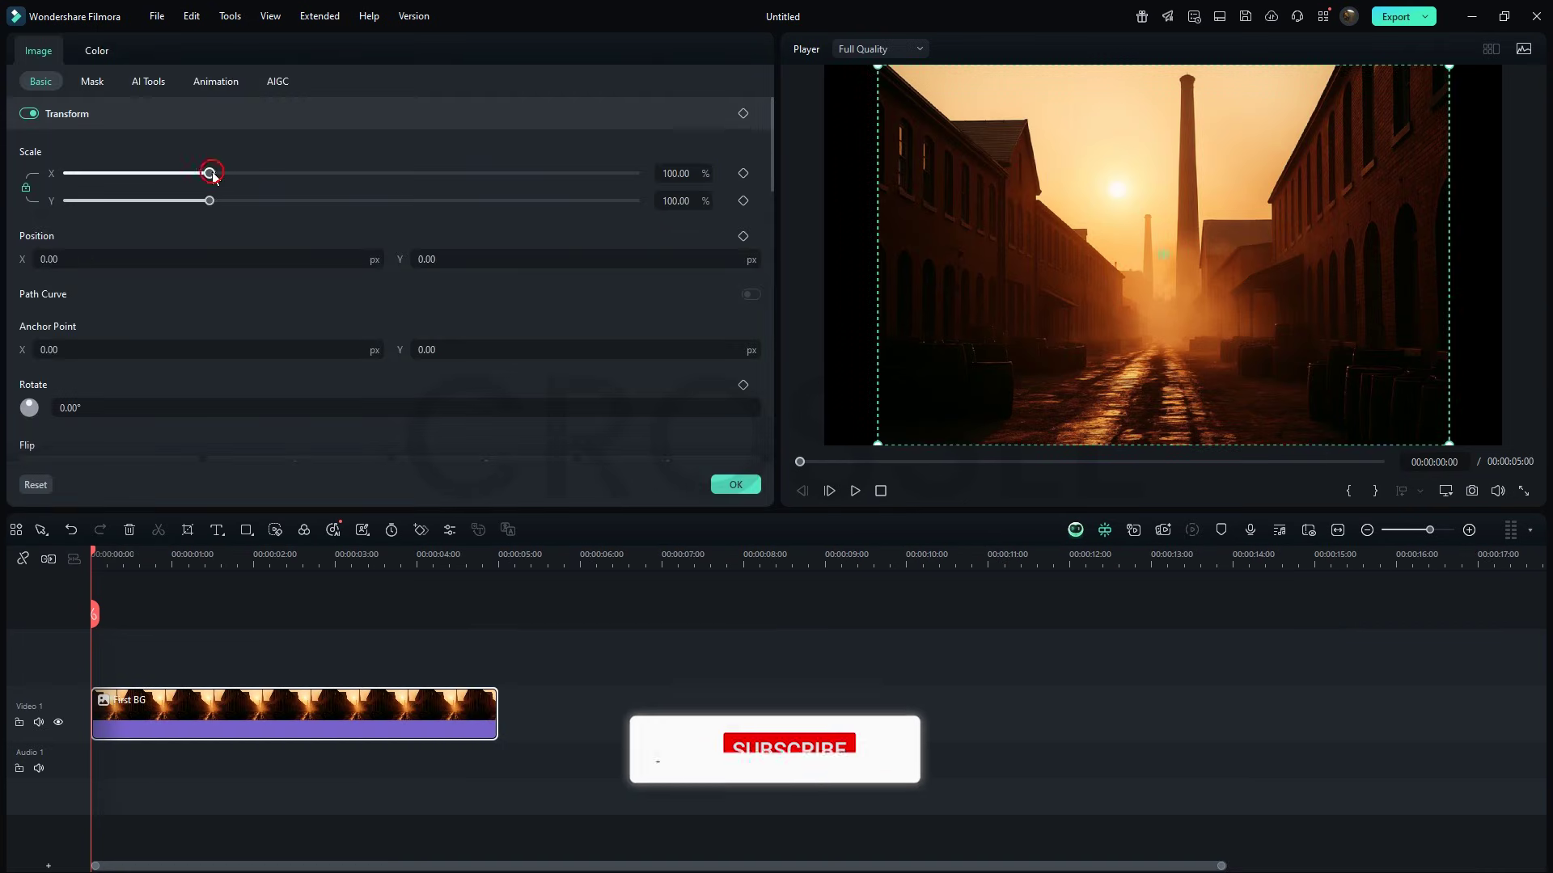
drag(208, 173, 238, 173)
drag(447, 262, 444, 261)
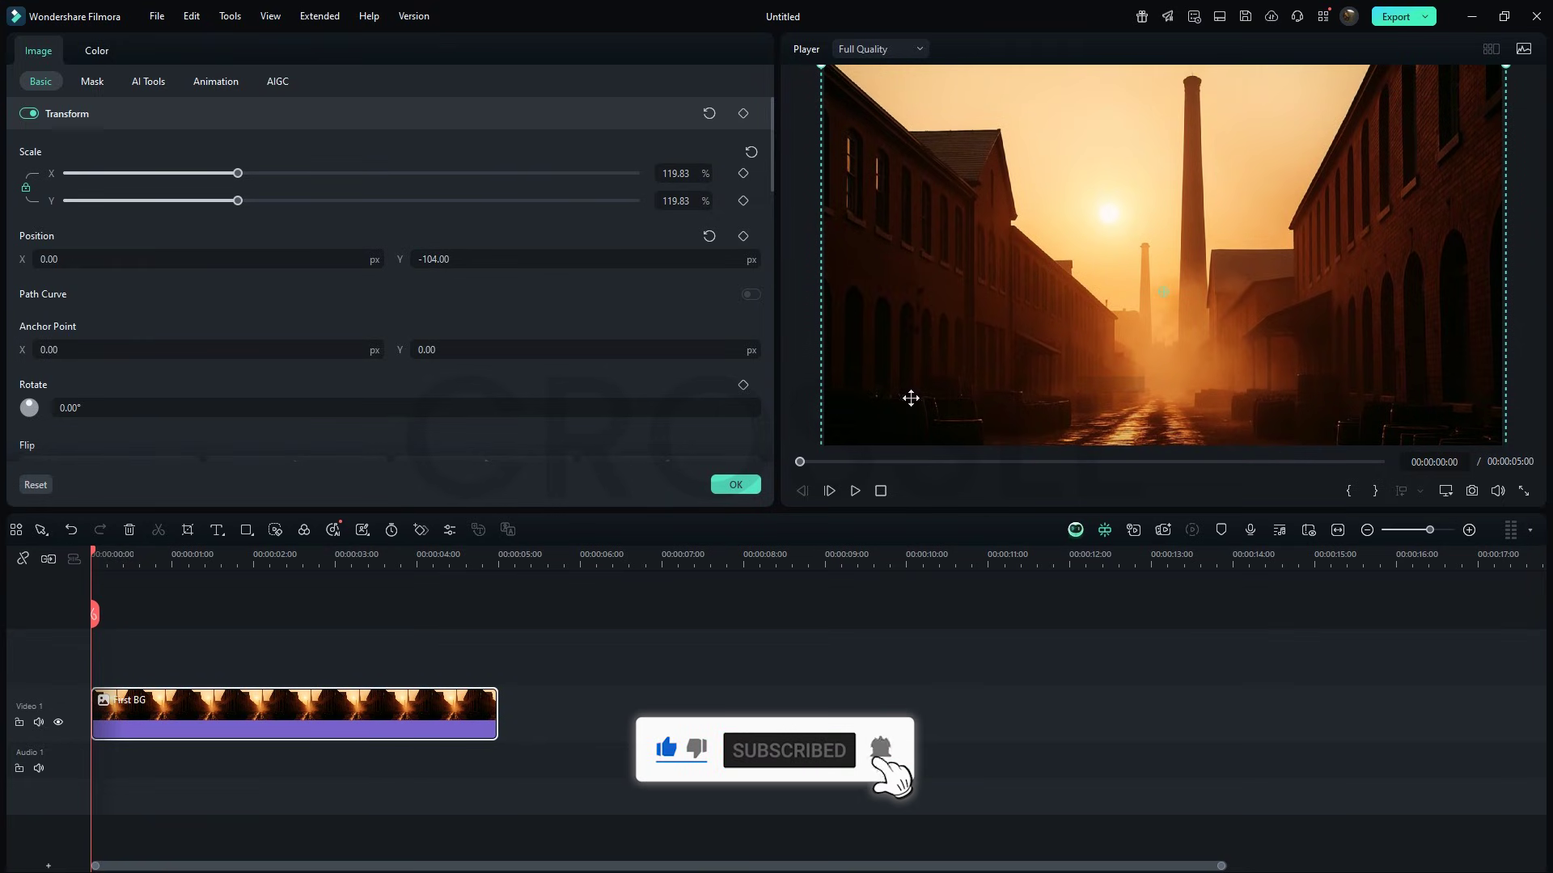
Step: Put Character (1) on Video 2 at 136.38% scale, Position Y -479, with a drop shadow
click(744, 485)
drag(262, 456, 255, 647)
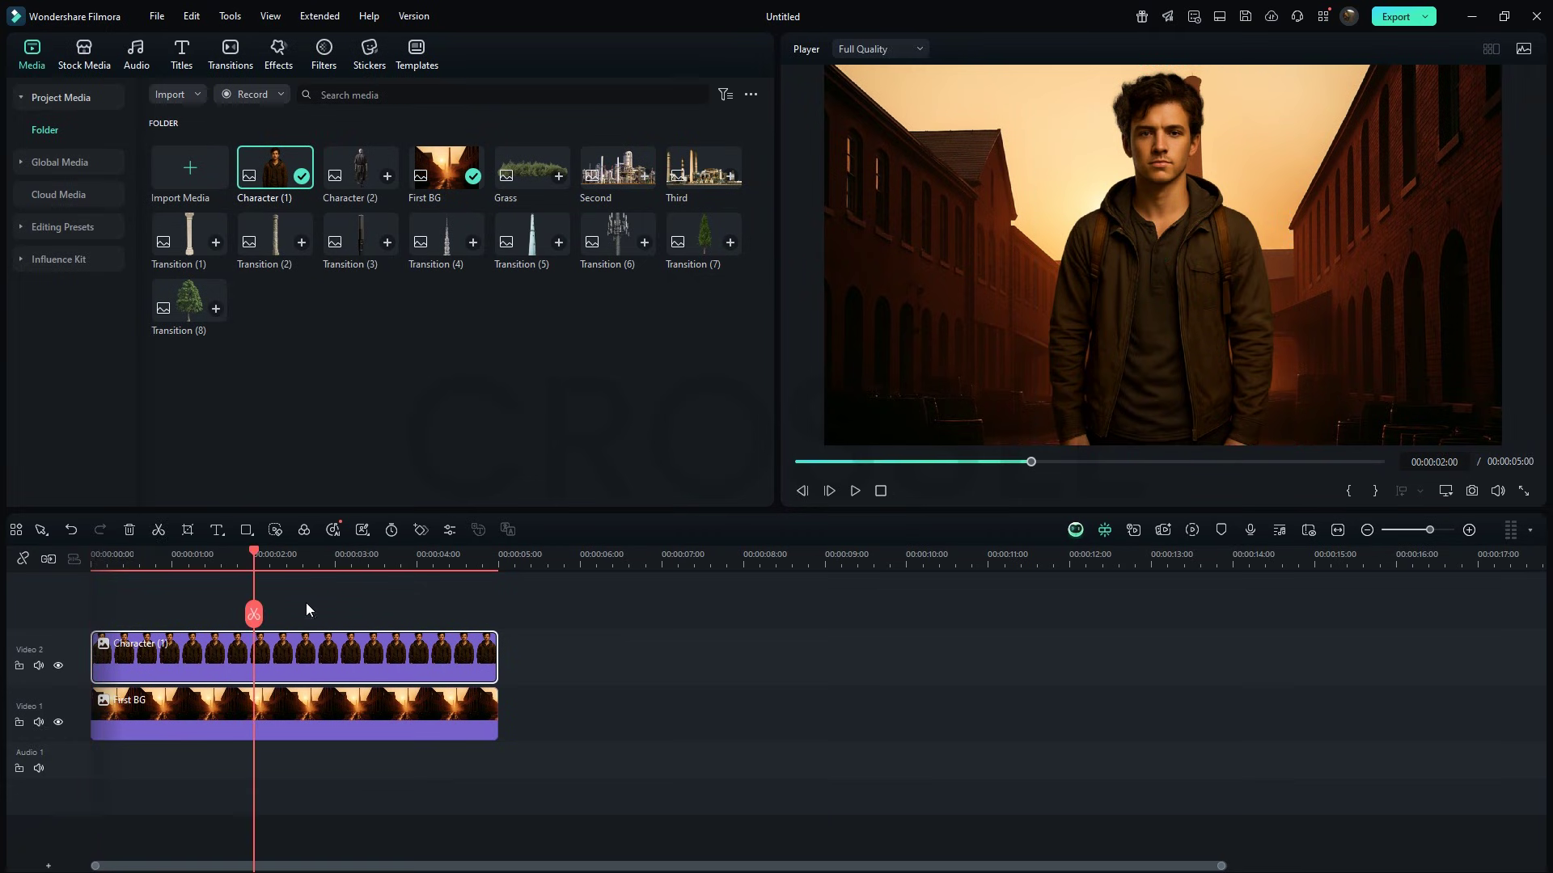
double_click(307, 655)
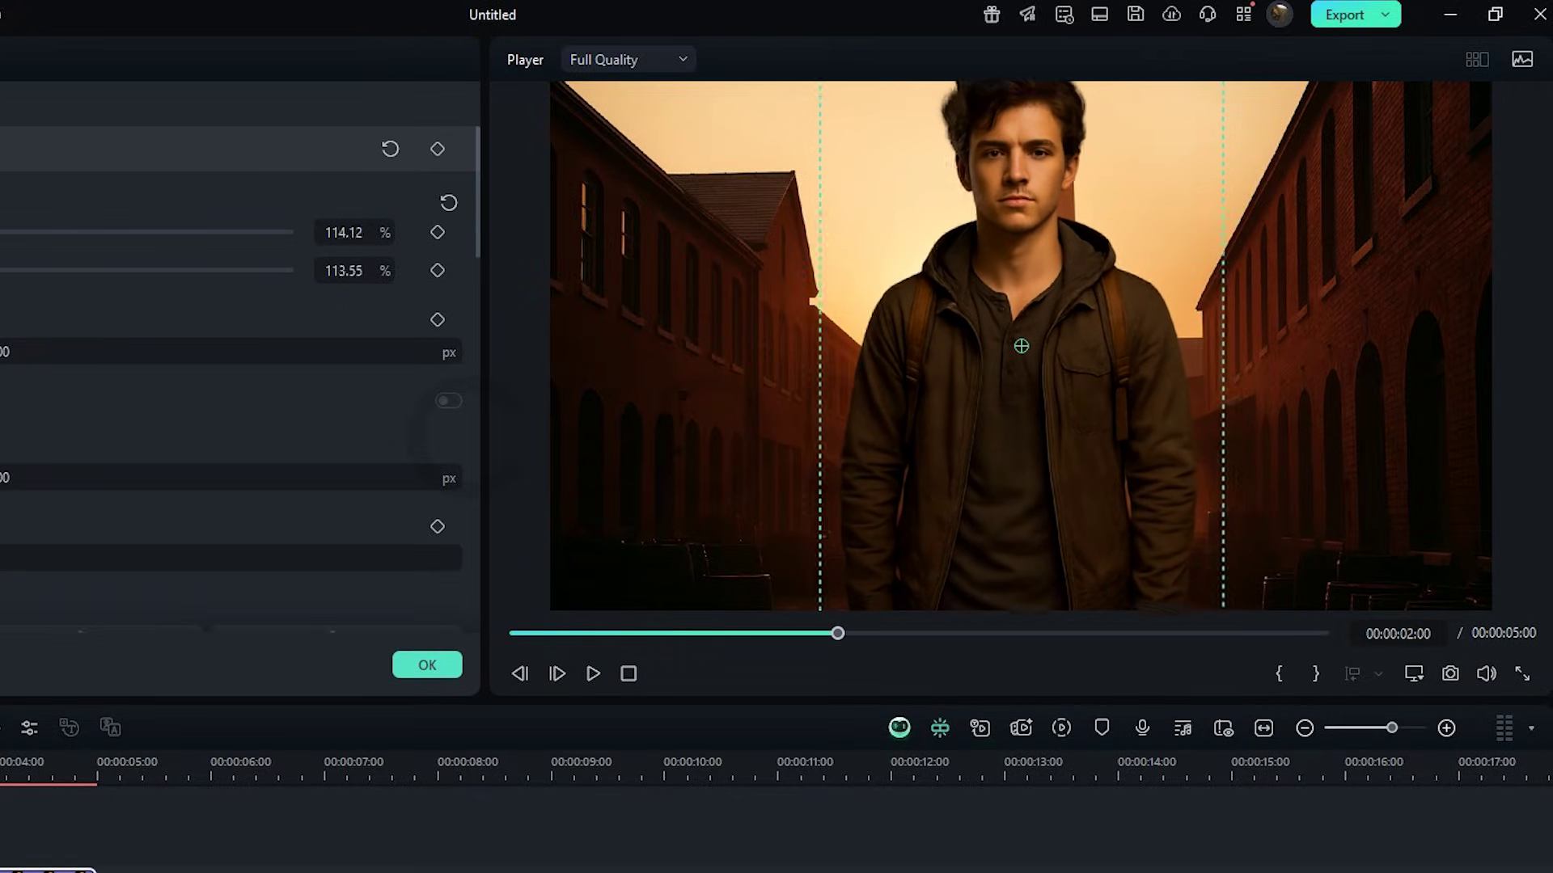
click(38, 348)
drag(38, 349, 38, 349)
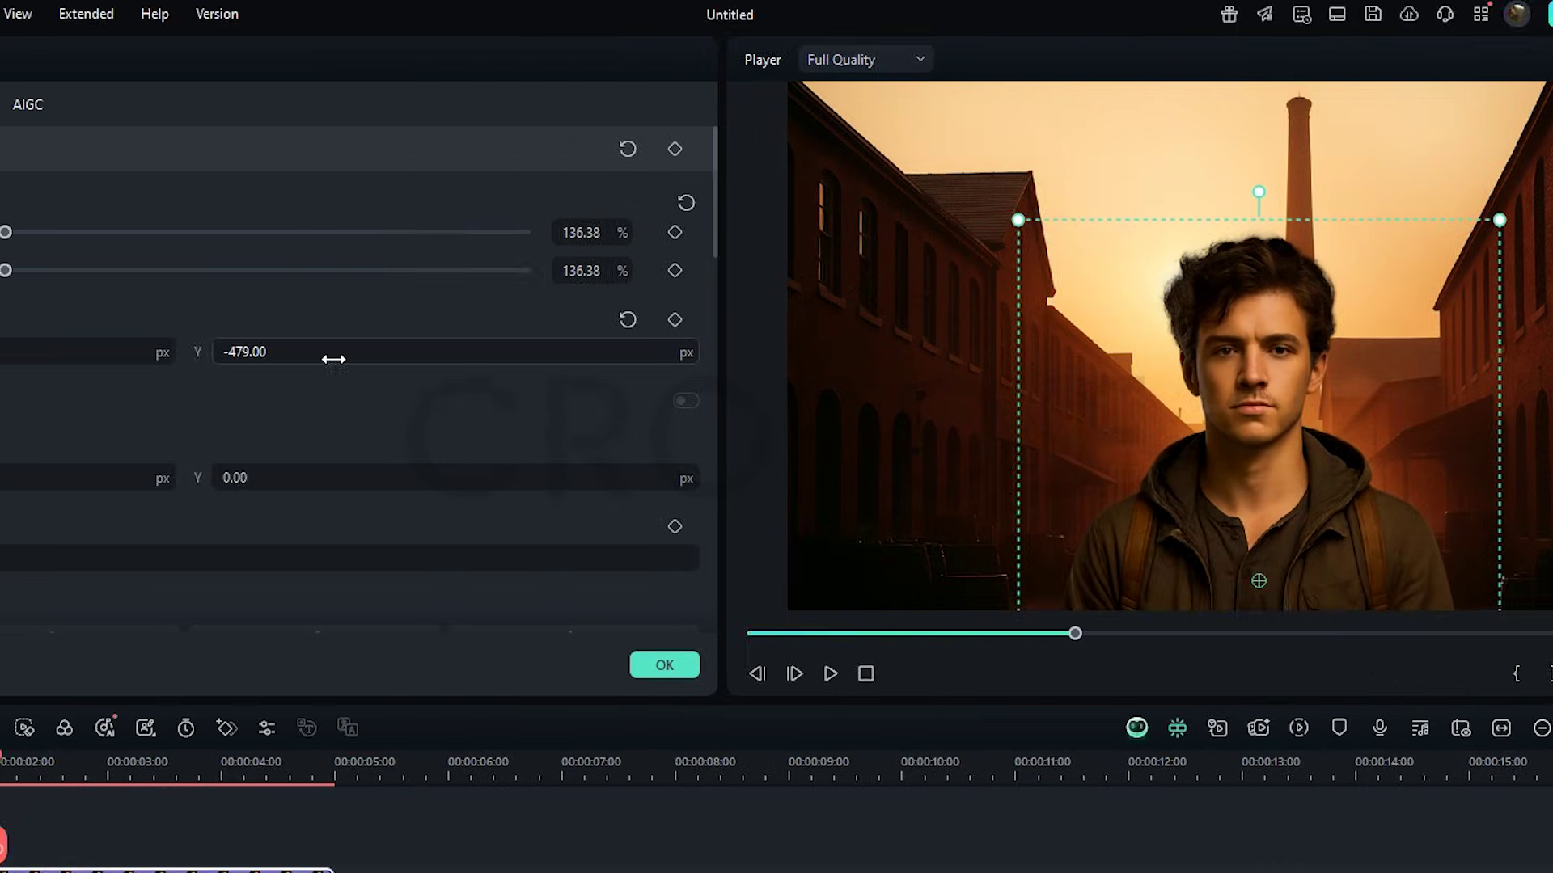
scroll(97, 402, down, 5)
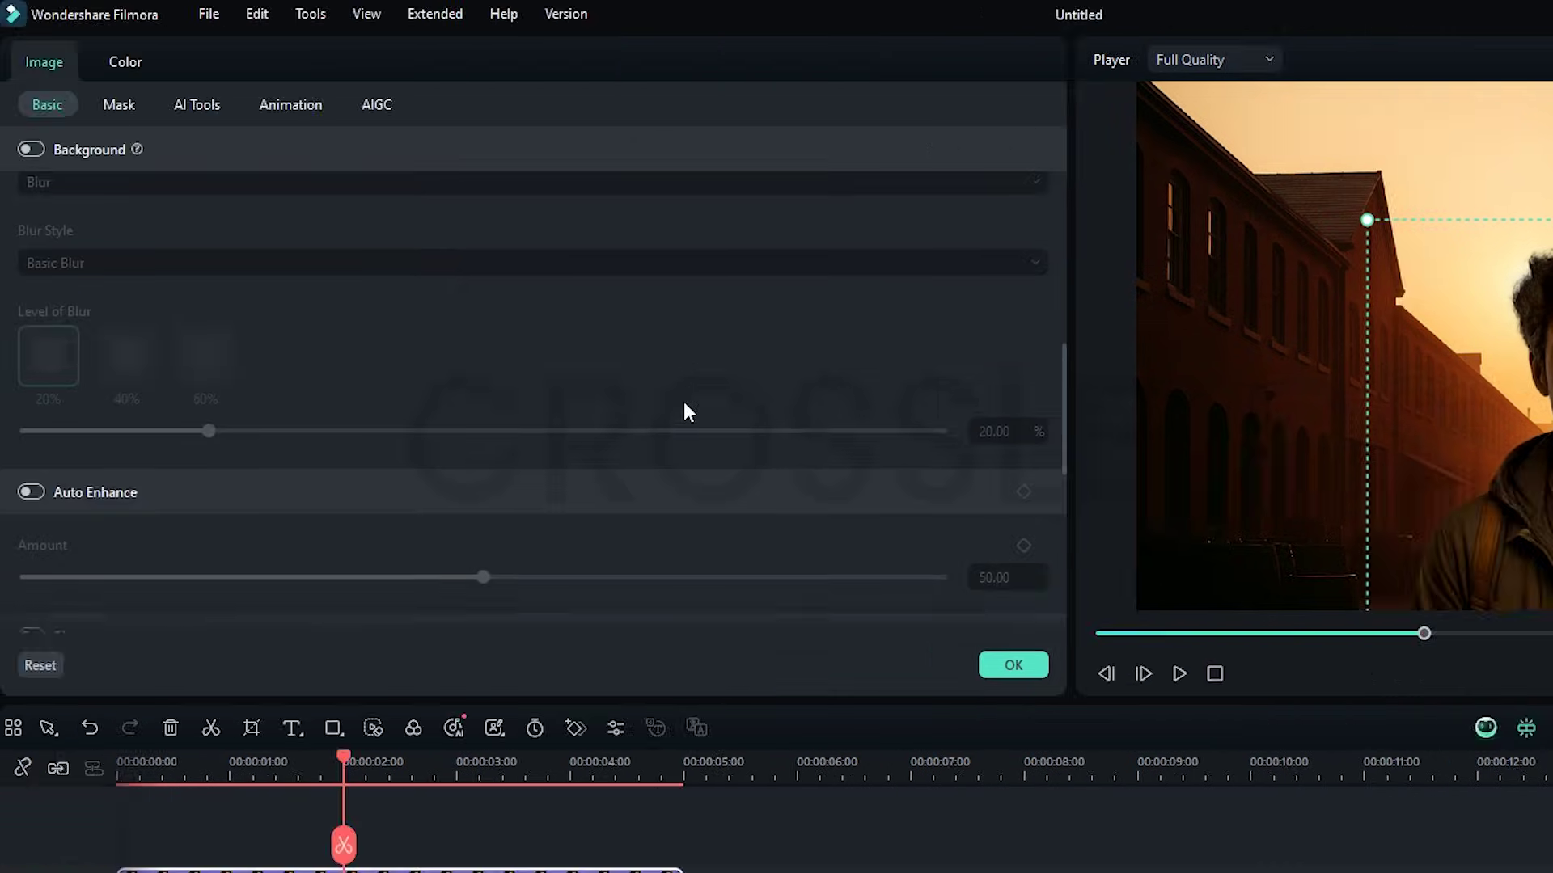
scroll(685, 412, down, 1)
click(34, 311)
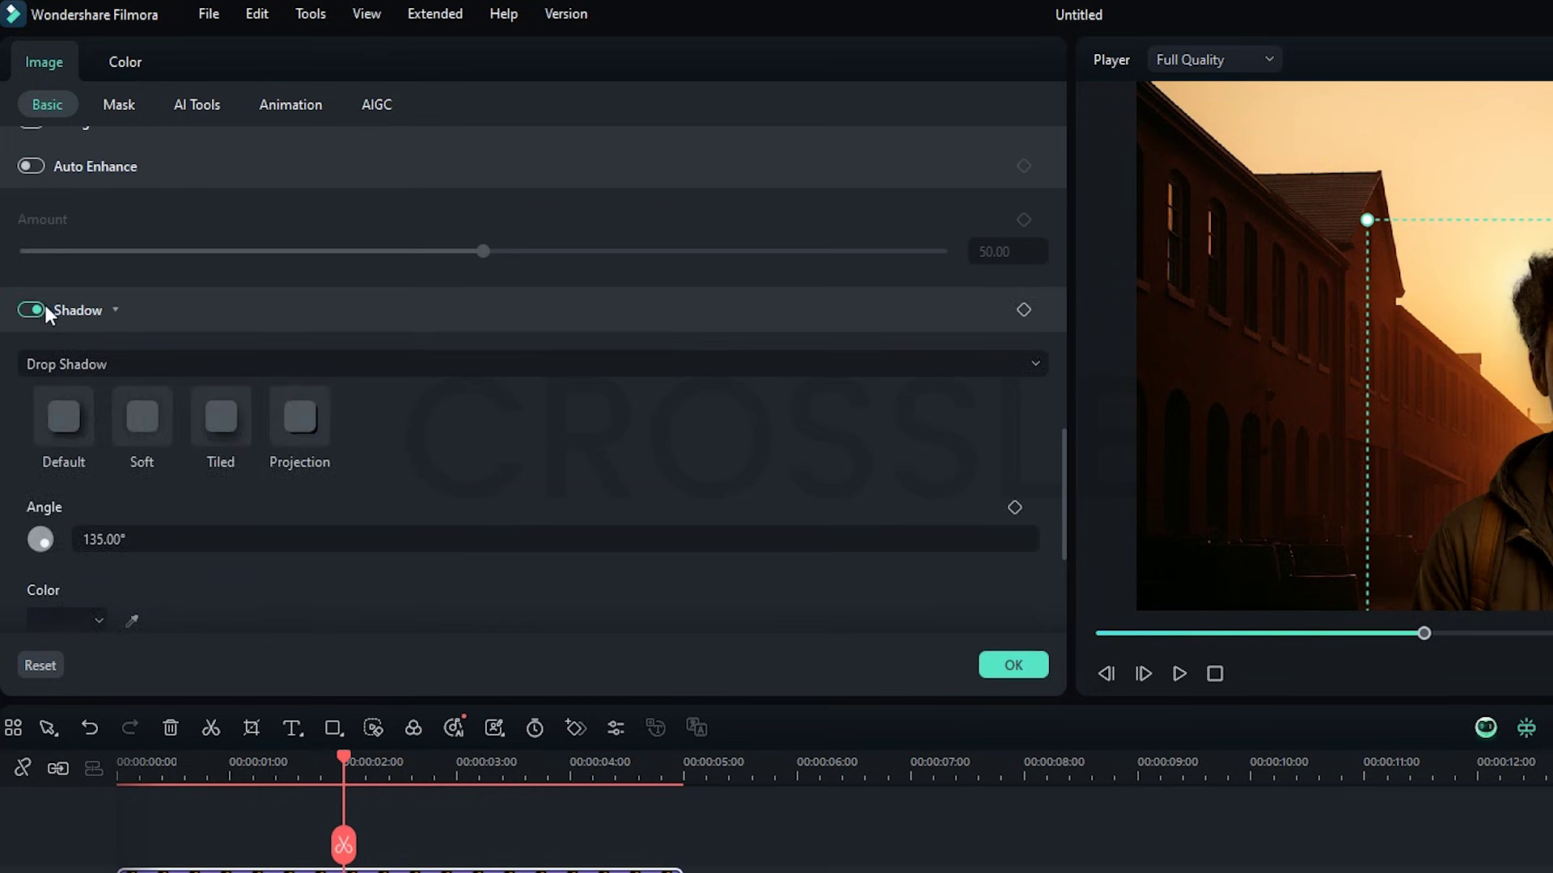
scroll(469, 429, up, 7)
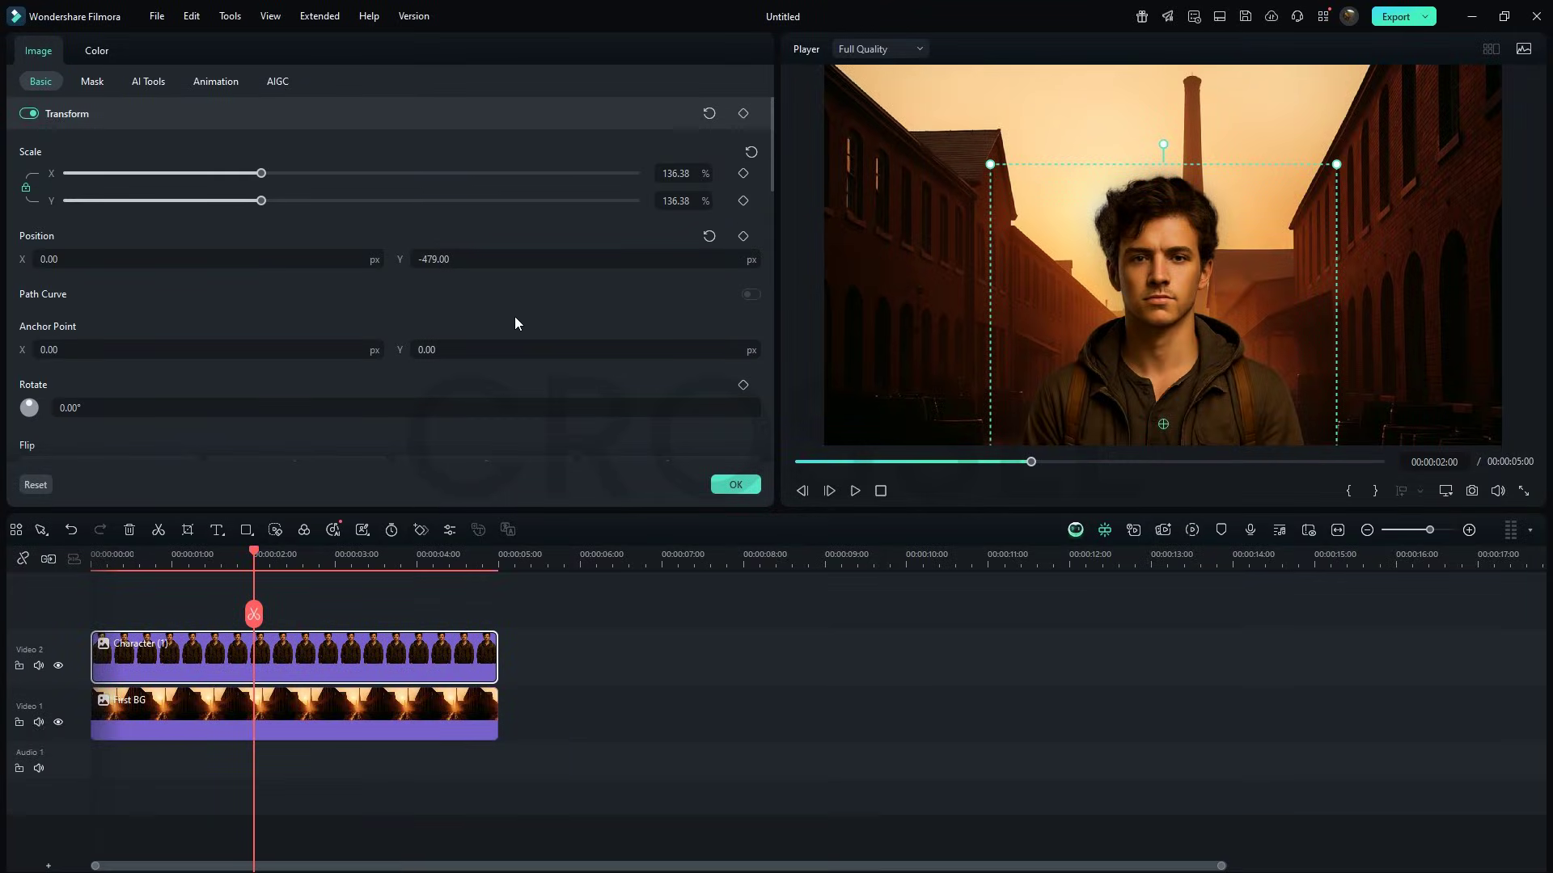
Step: Keyframe Scale and Position at 2 s, then set 253.38% scale and Y -1896 at 0 s
click(743, 236)
click(743, 201)
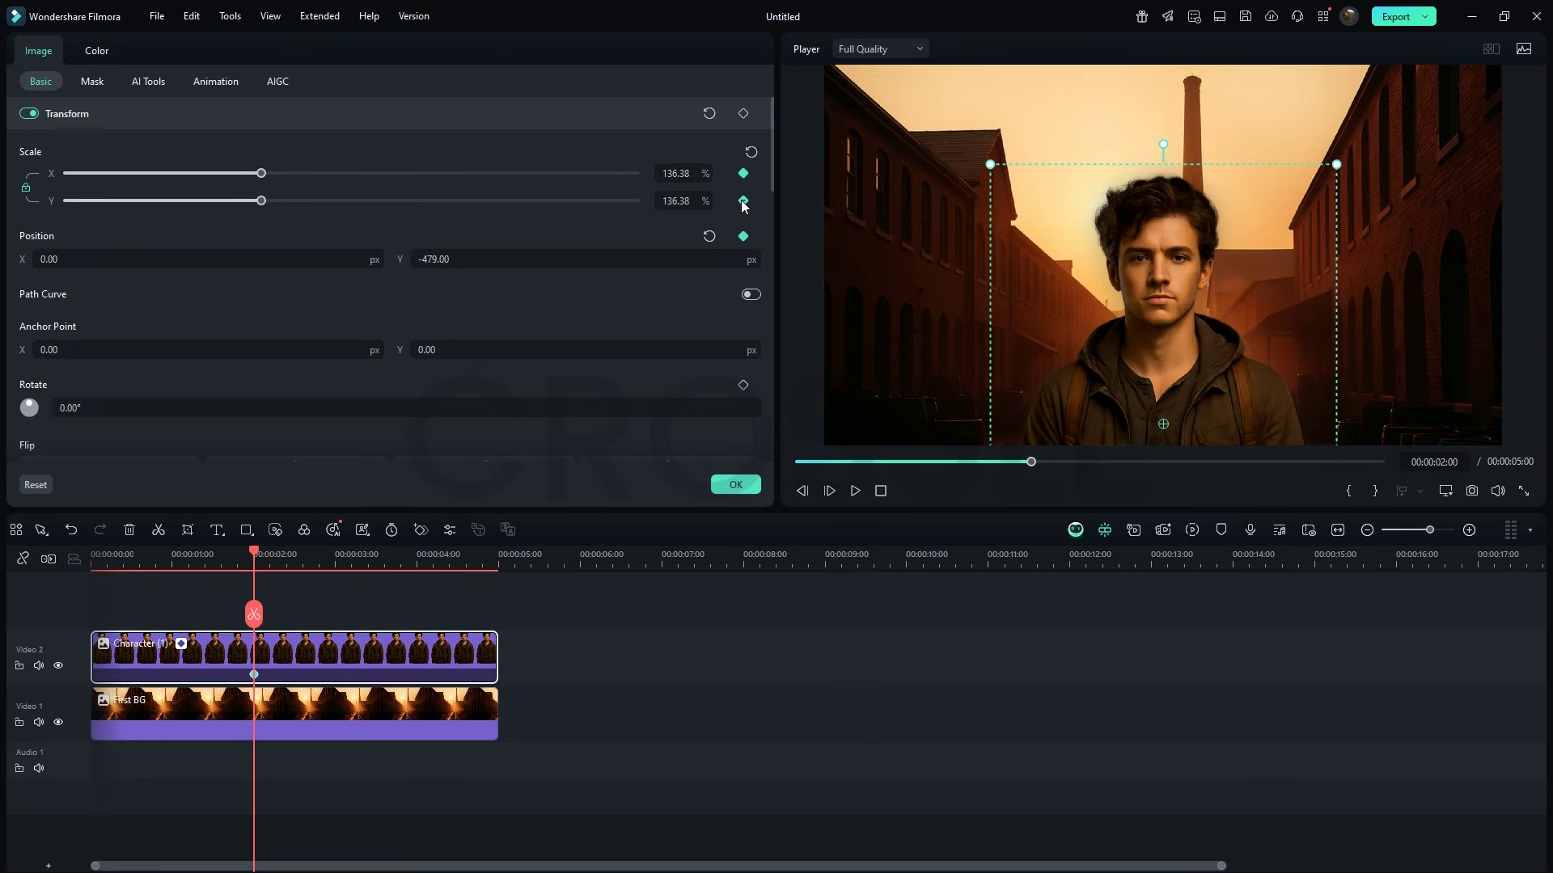
drag(255, 551, 70, 562)
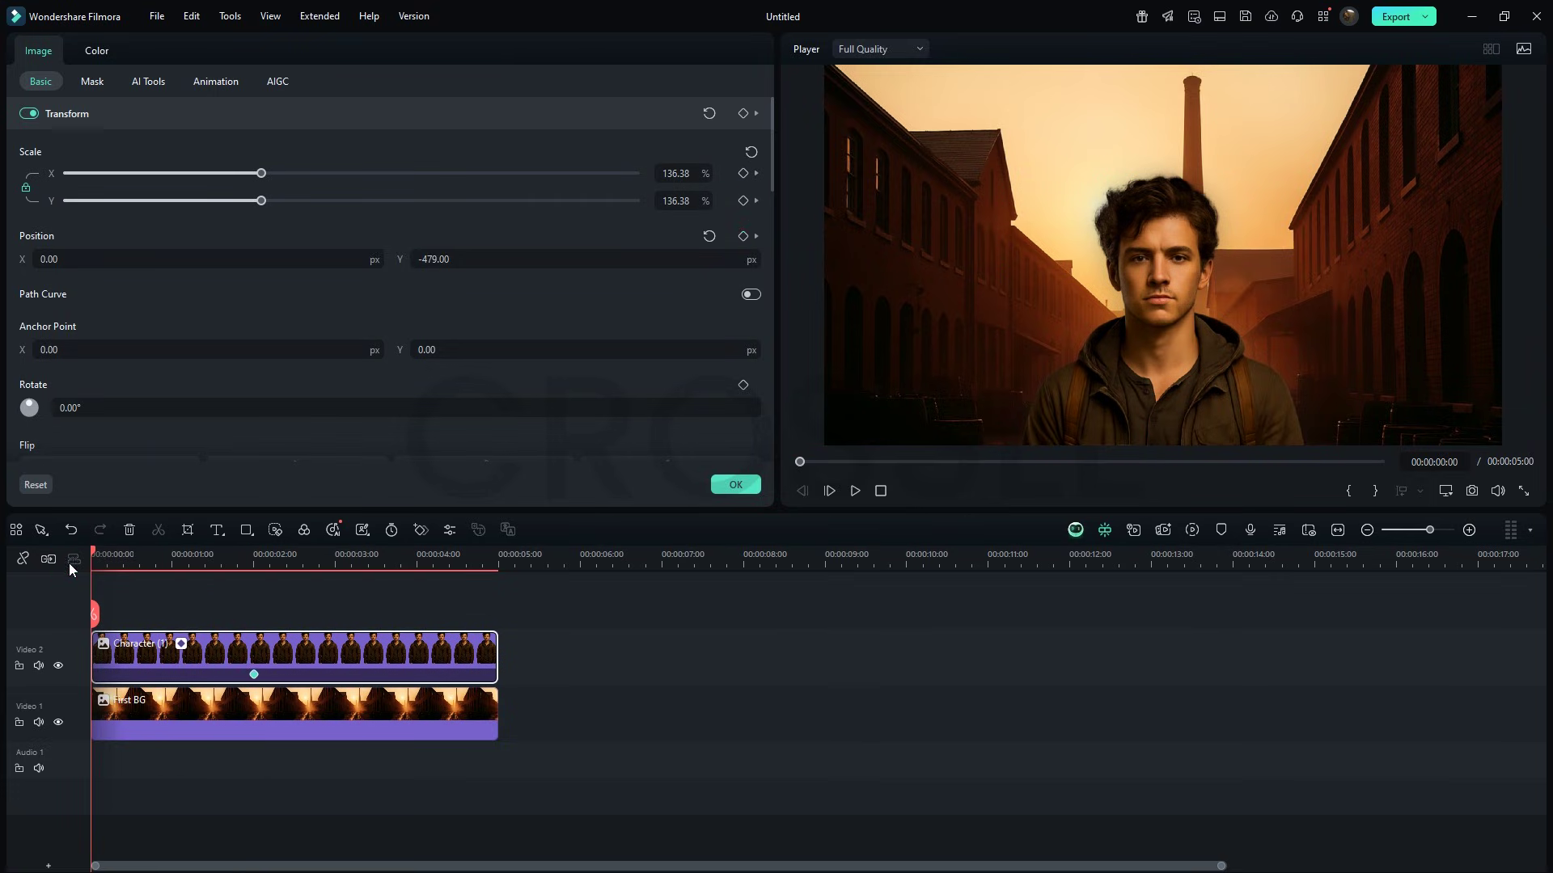
drag(668, 174, 668, 175)
drag(667, 254, 665, 254)
key(space)
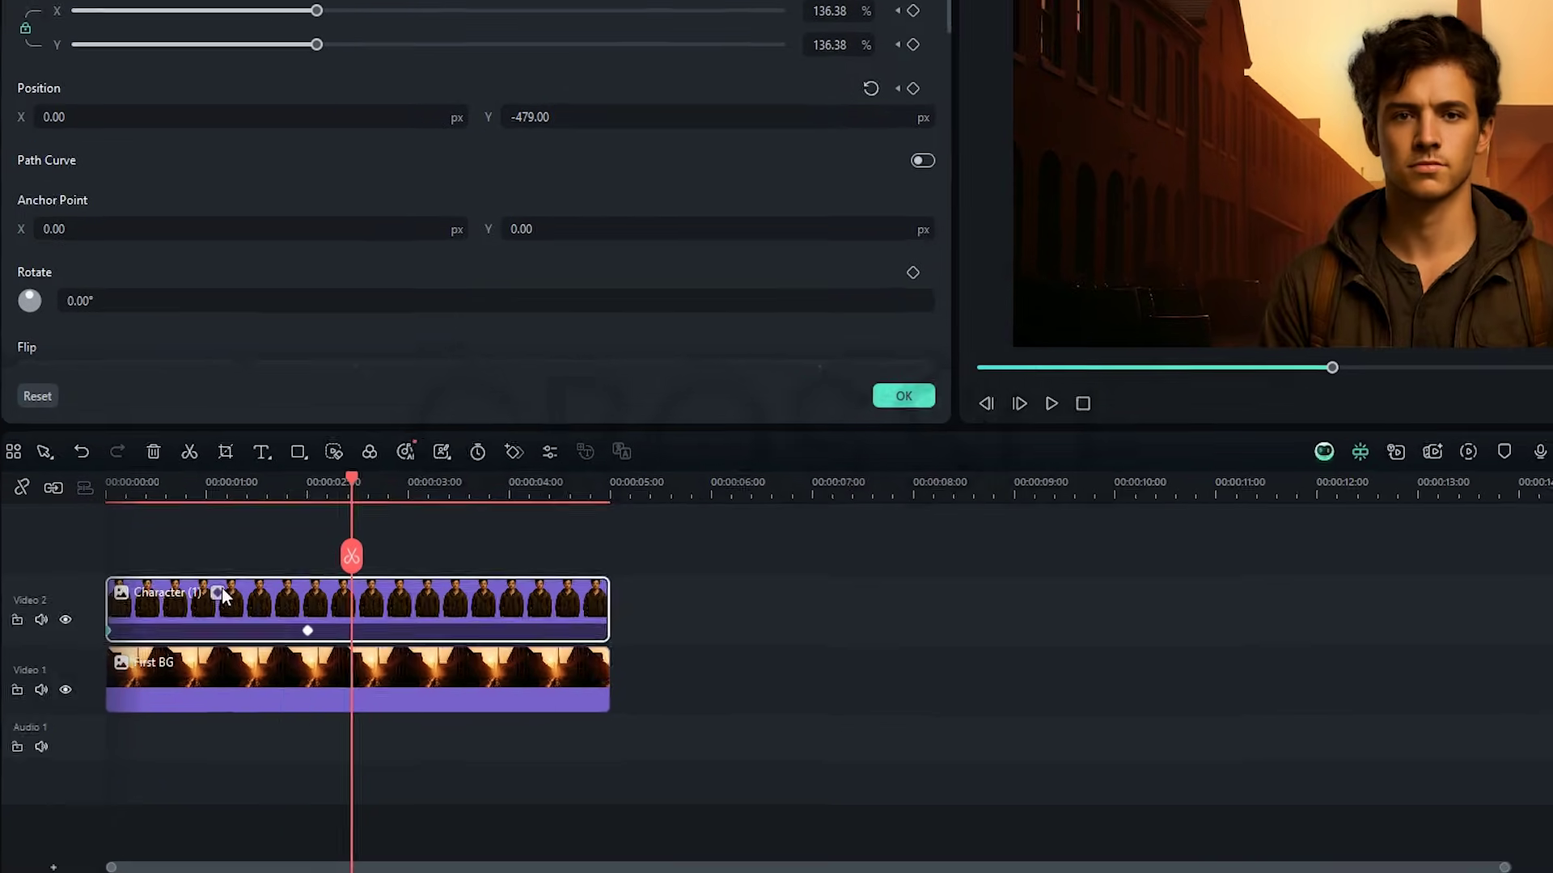
Step: Apply Ease out to the first Scale and Position Y keyframes in the graph, then play back
click(182, 644)
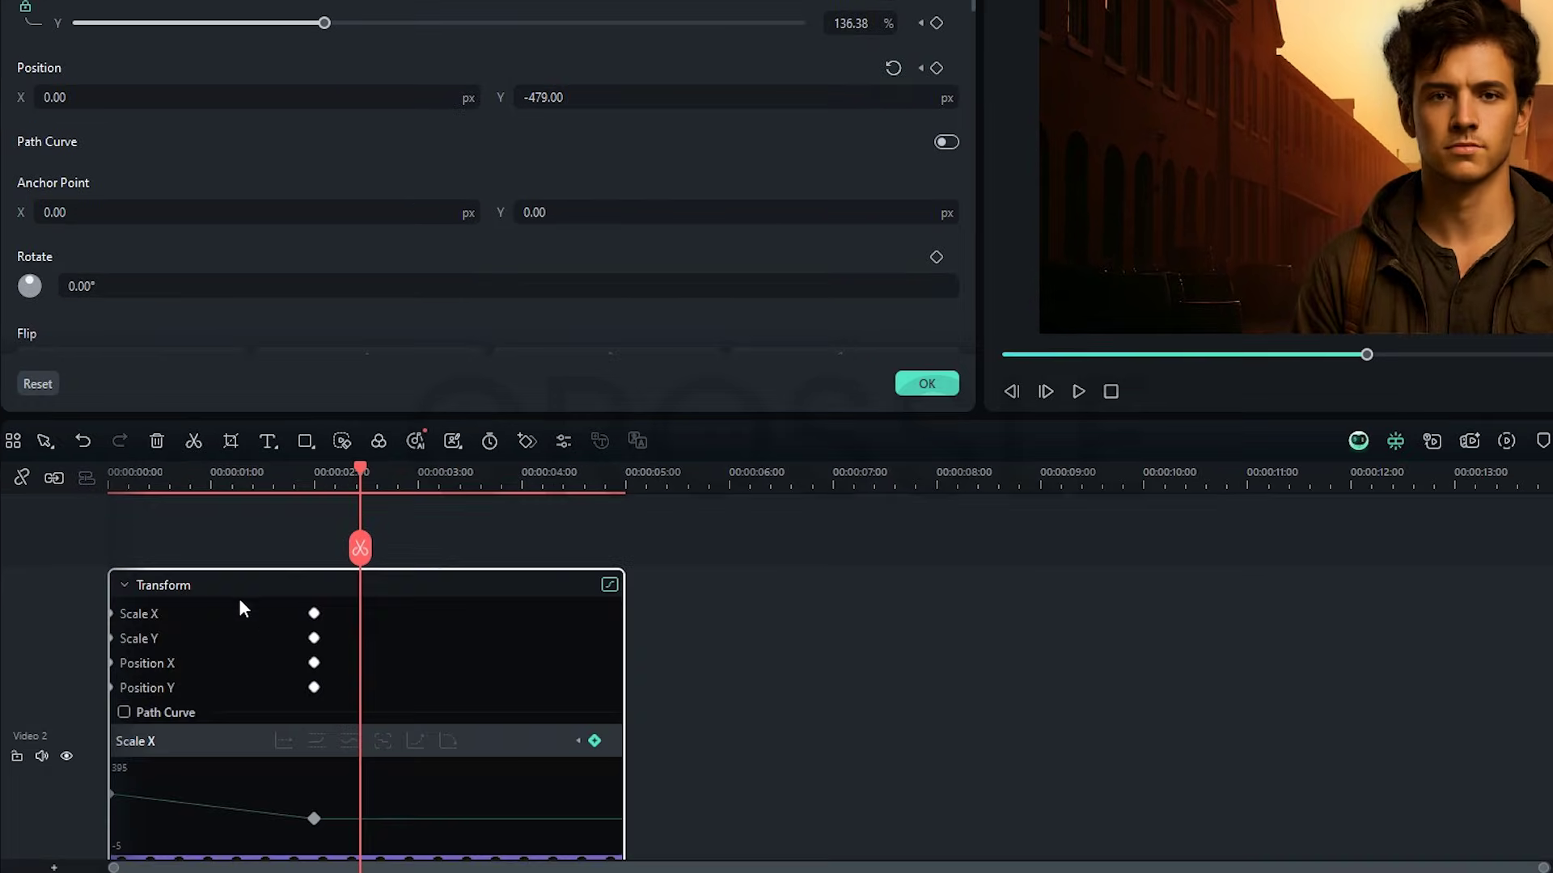
drag(344, 768, 110, 841)
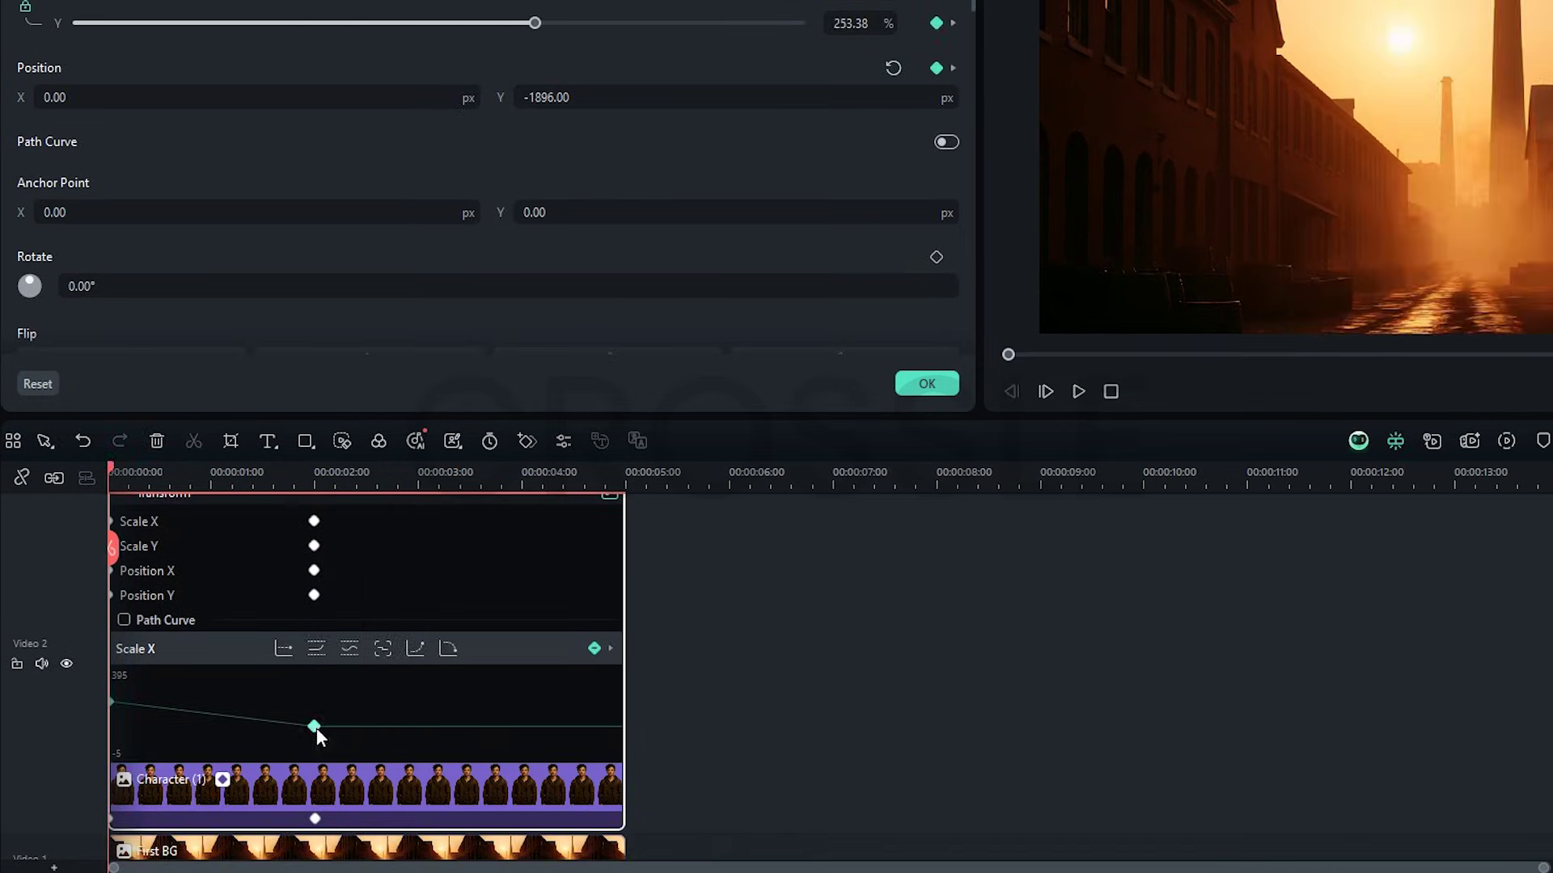
right_click(316, 727)
click(354, 778)
click(168, 567)
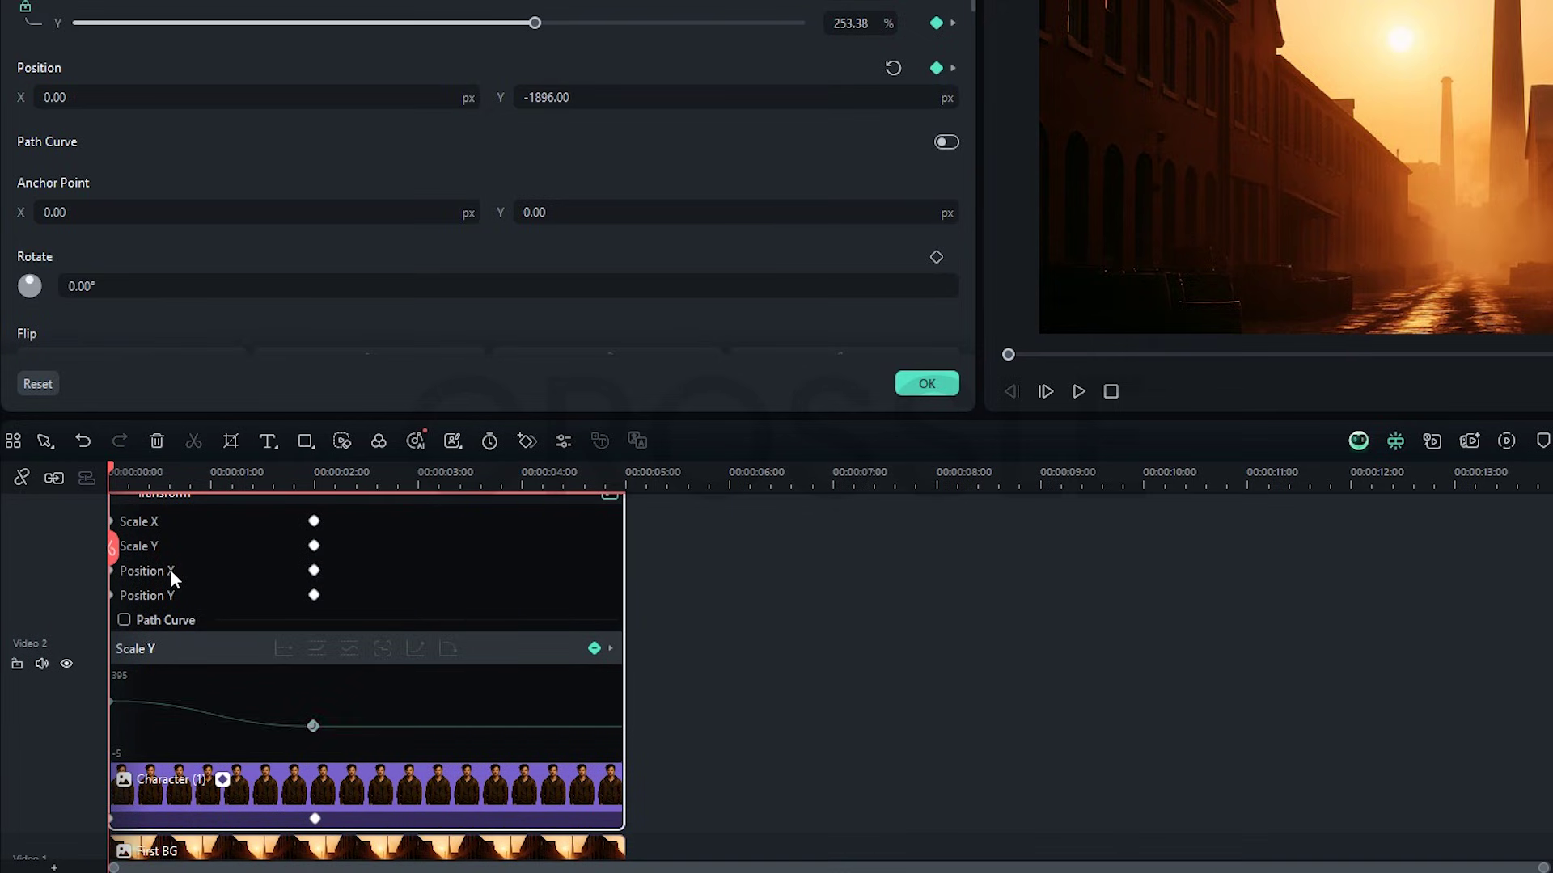
click(173, 594)
click(294, 675)
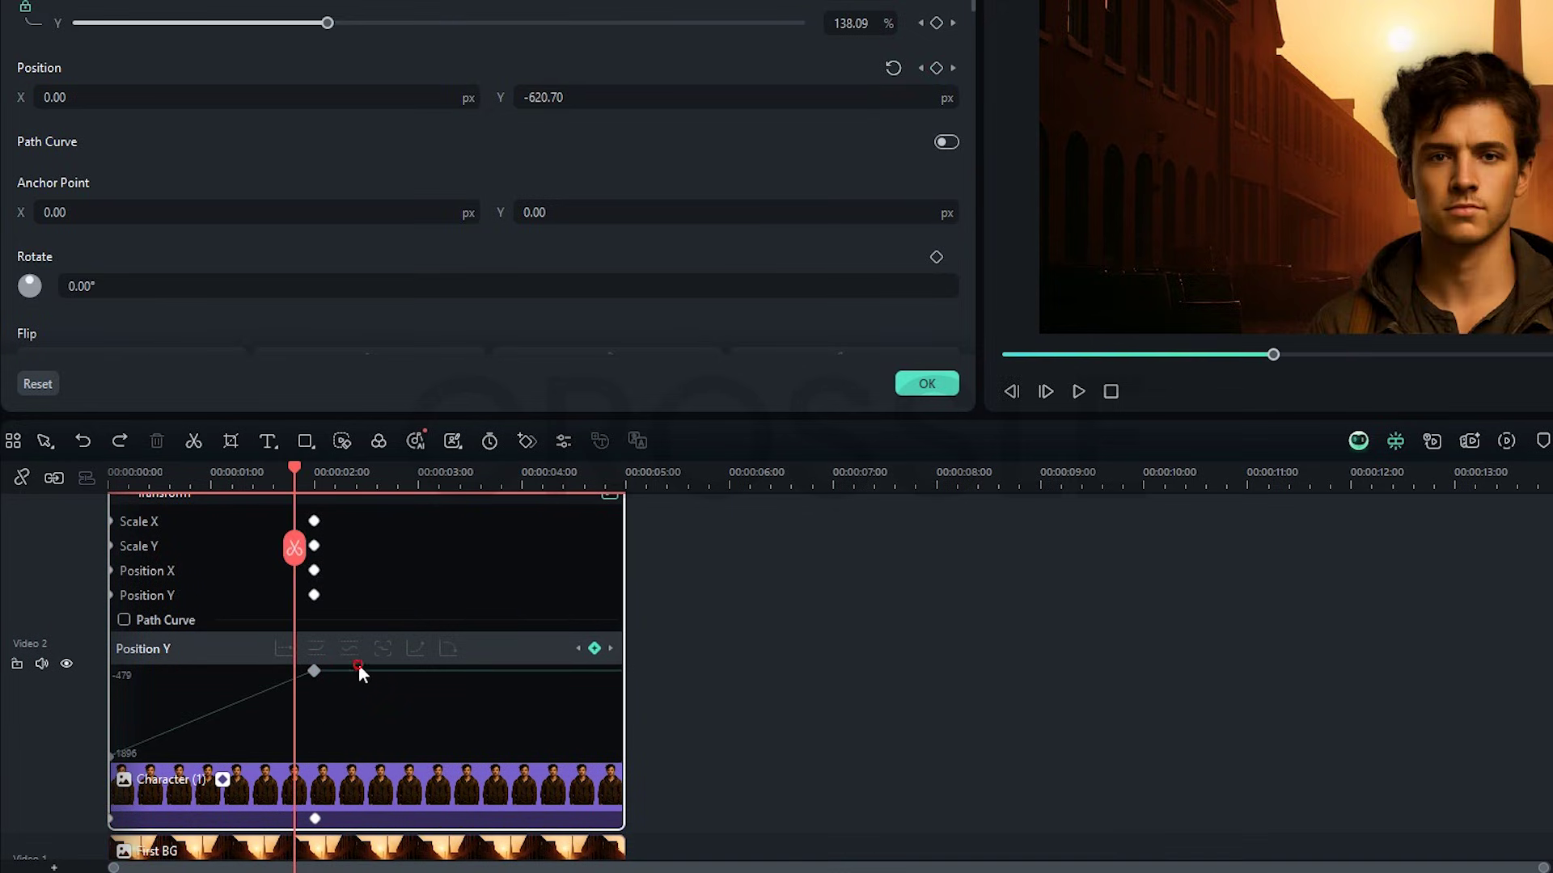
drag(164, 745, 114, 760)
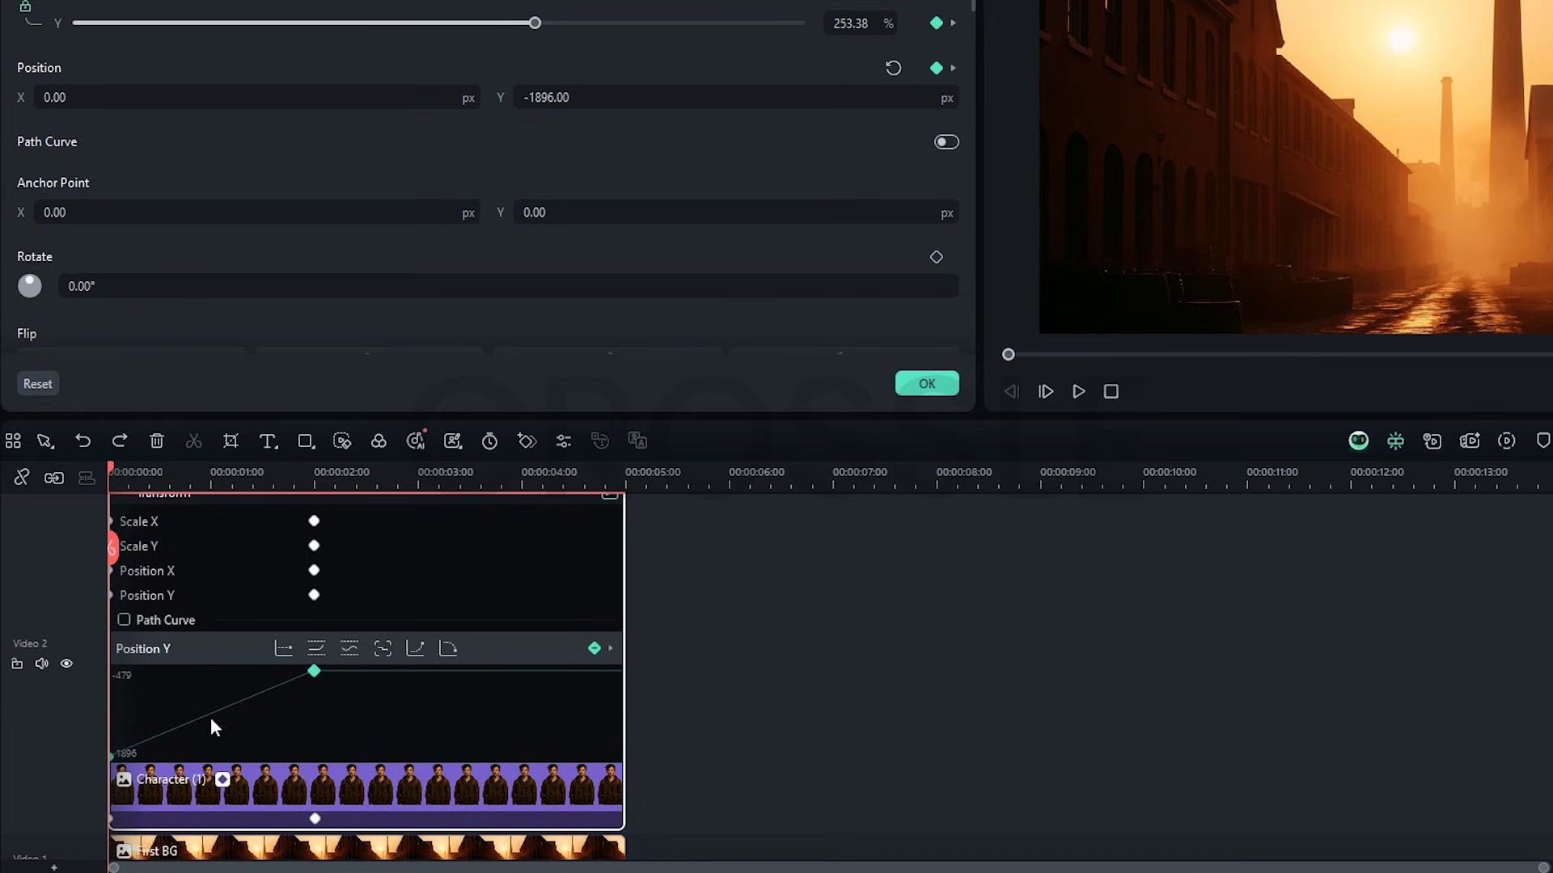
right_click(314, 671)
click(337, 809)
key(space)
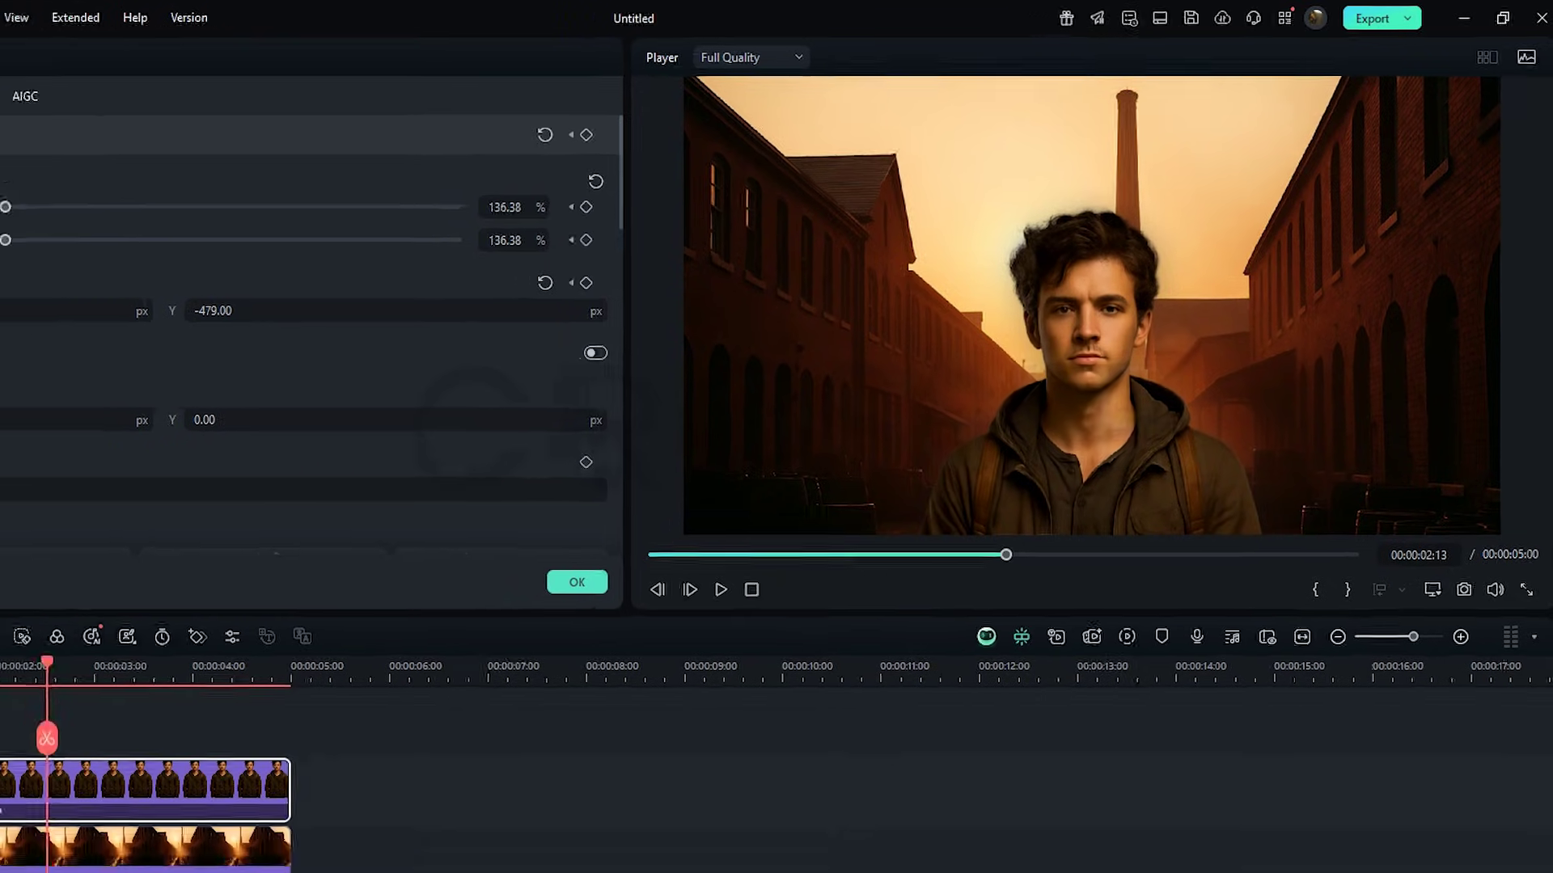
Step: Set First BG's Vibrance to -100 to remove its colour
click(242, 728)
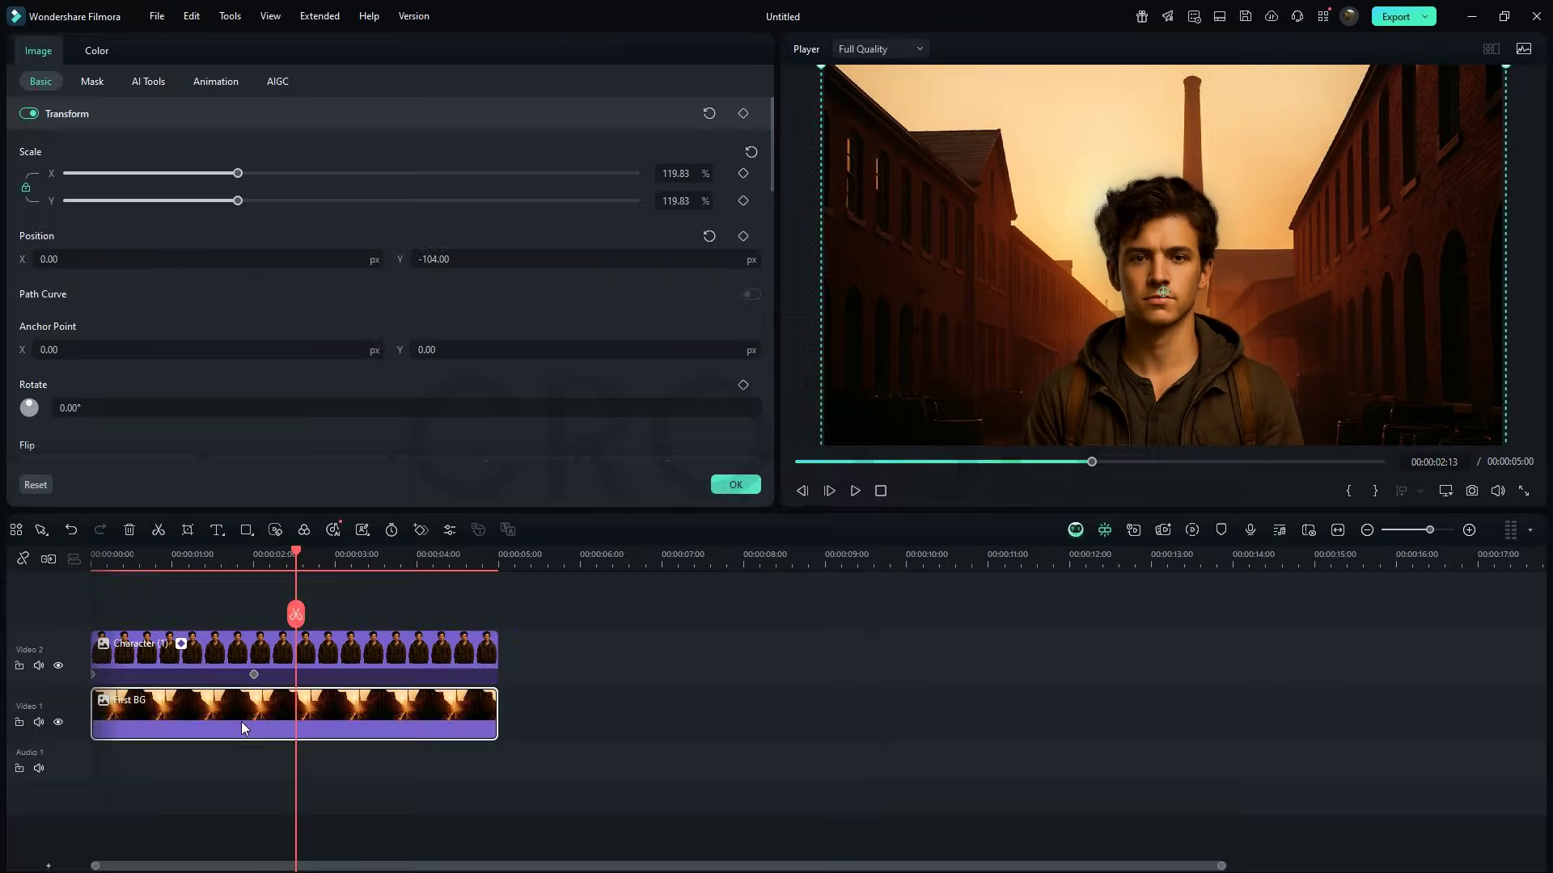
click(97, 50)
scroll(333, 286, down, 10)
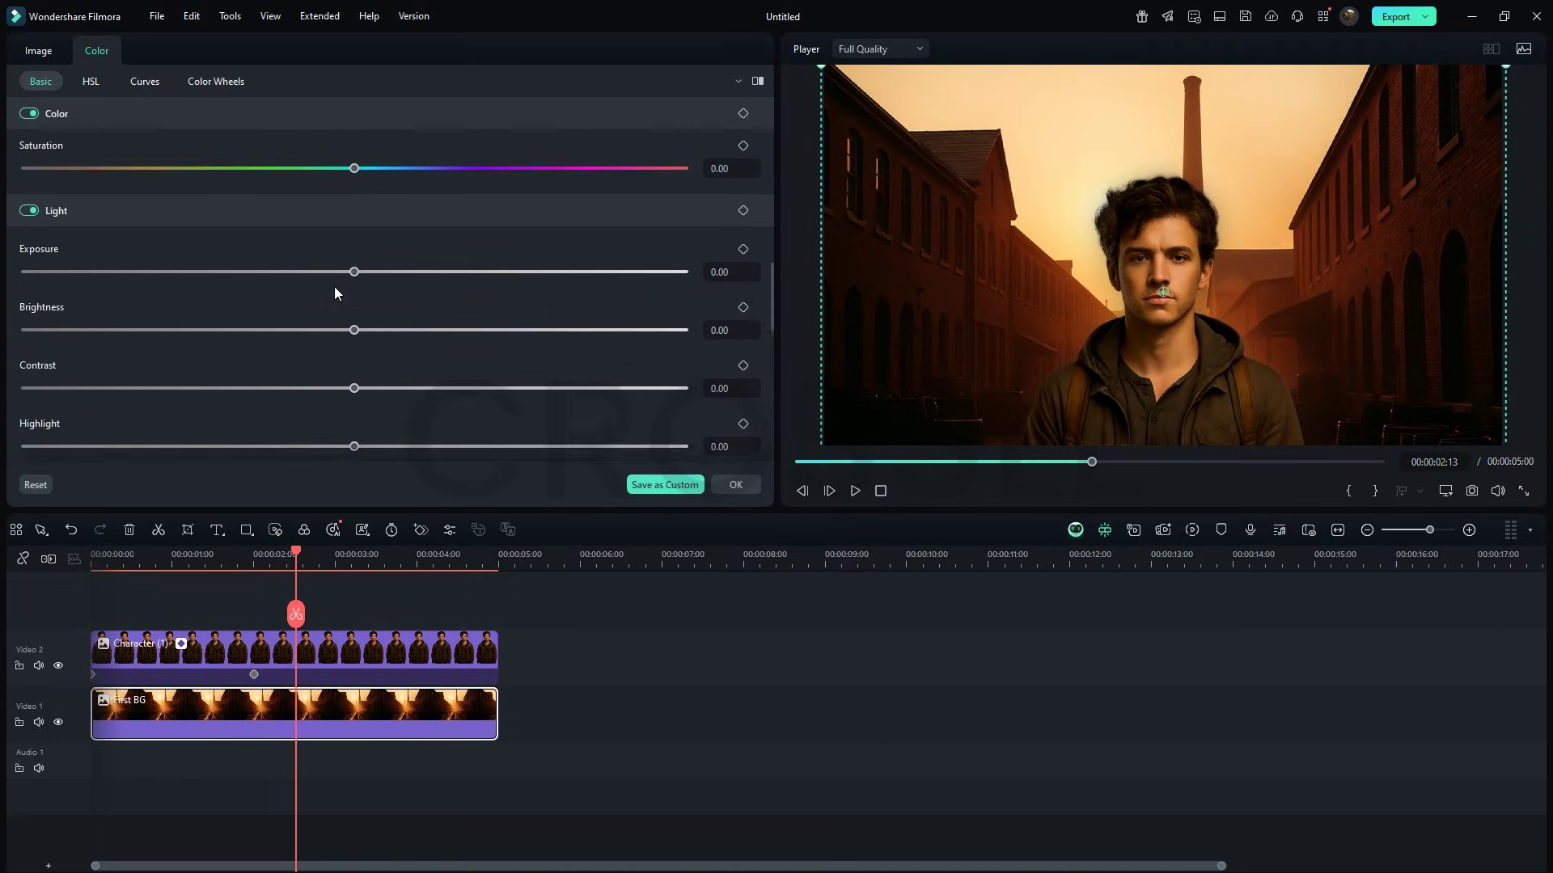
drag(354, 188, 7, 182)
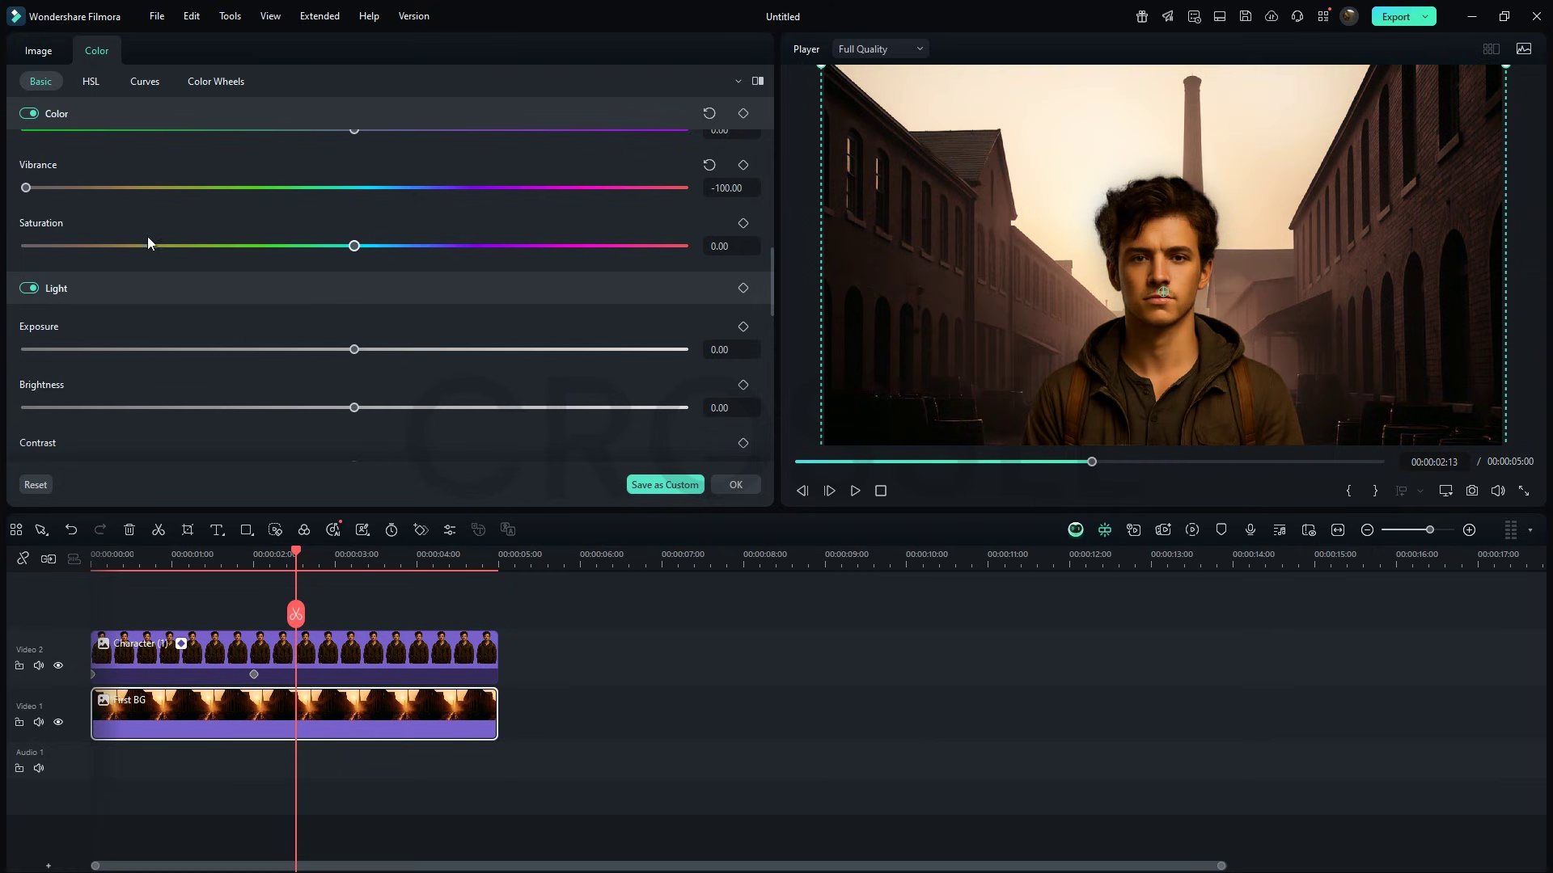
click(738, 484)
Step: Add Grass with Brightness -75, Scale X 111.27%, Position Y -478, placed below Character (1)
drag(192, 566, 105, 615)
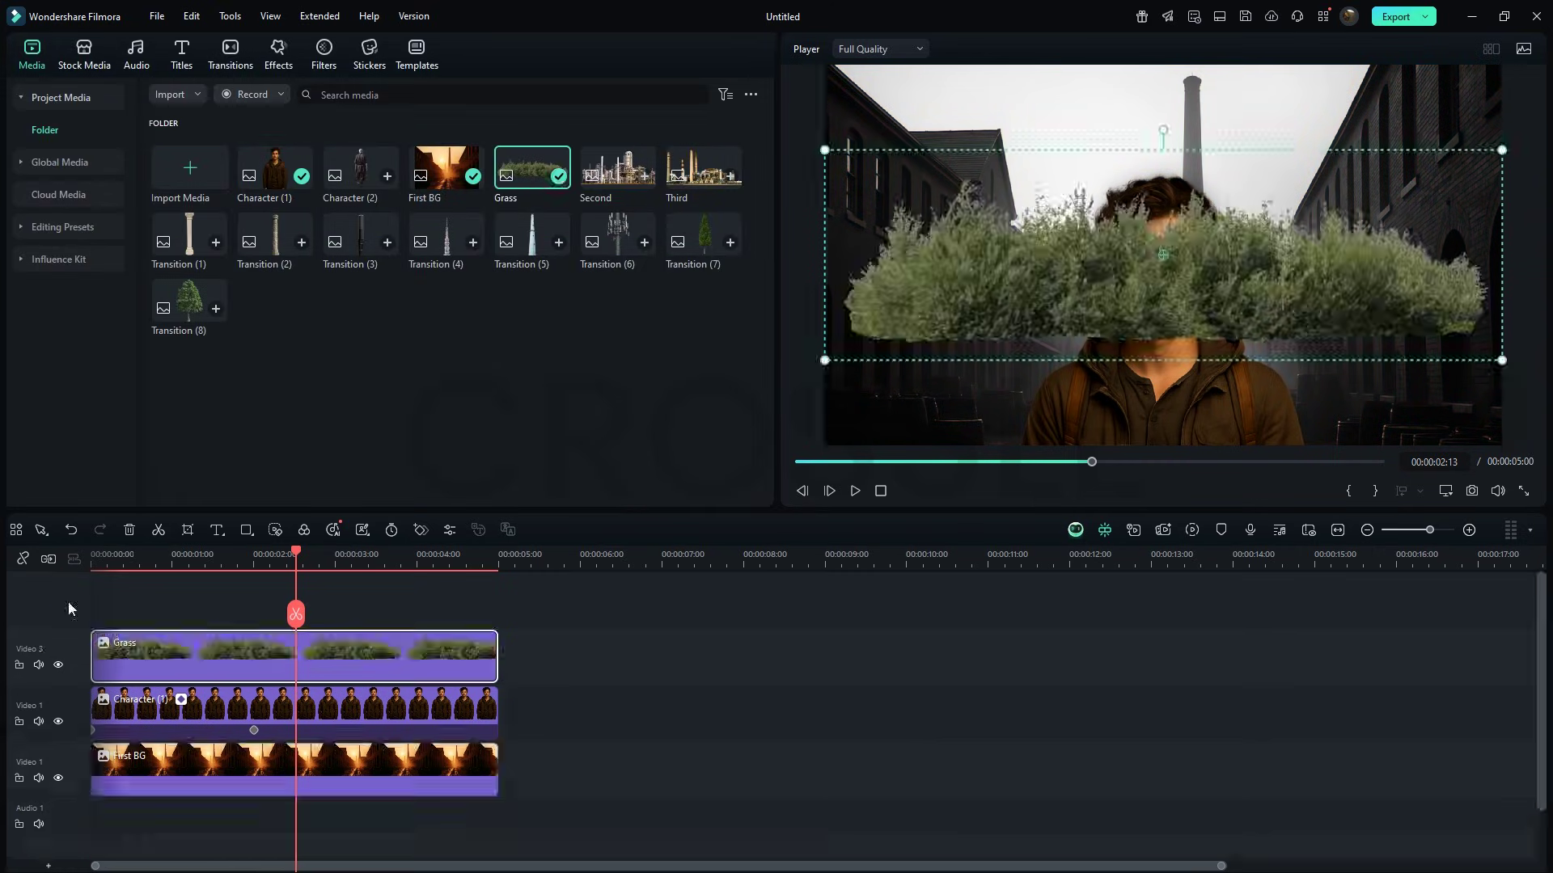
double_click(206, 654)
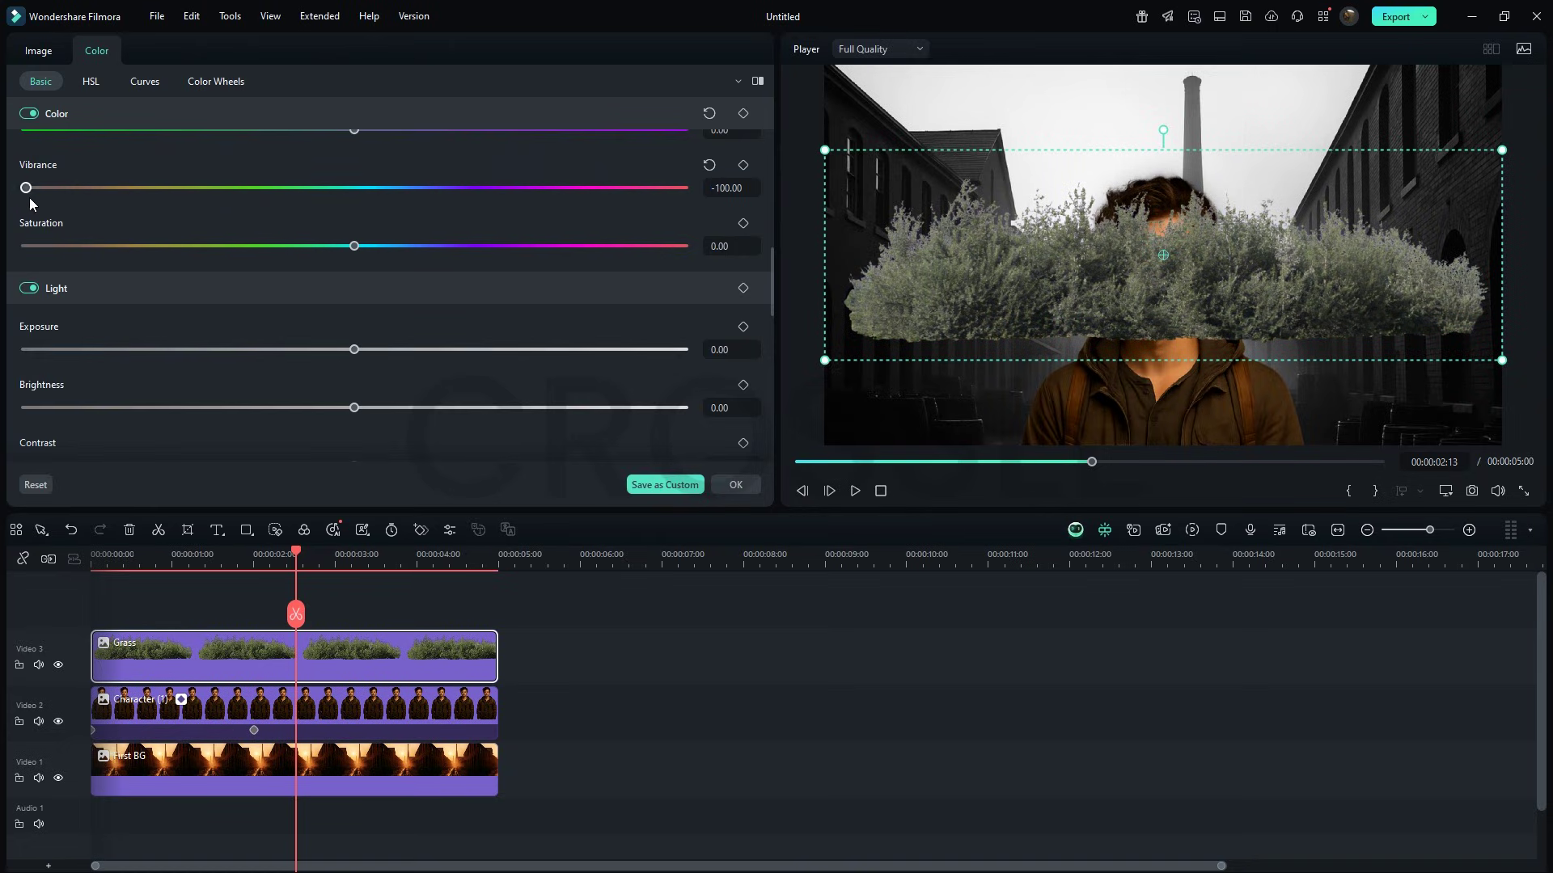
drag(350, 410, 110, 428)
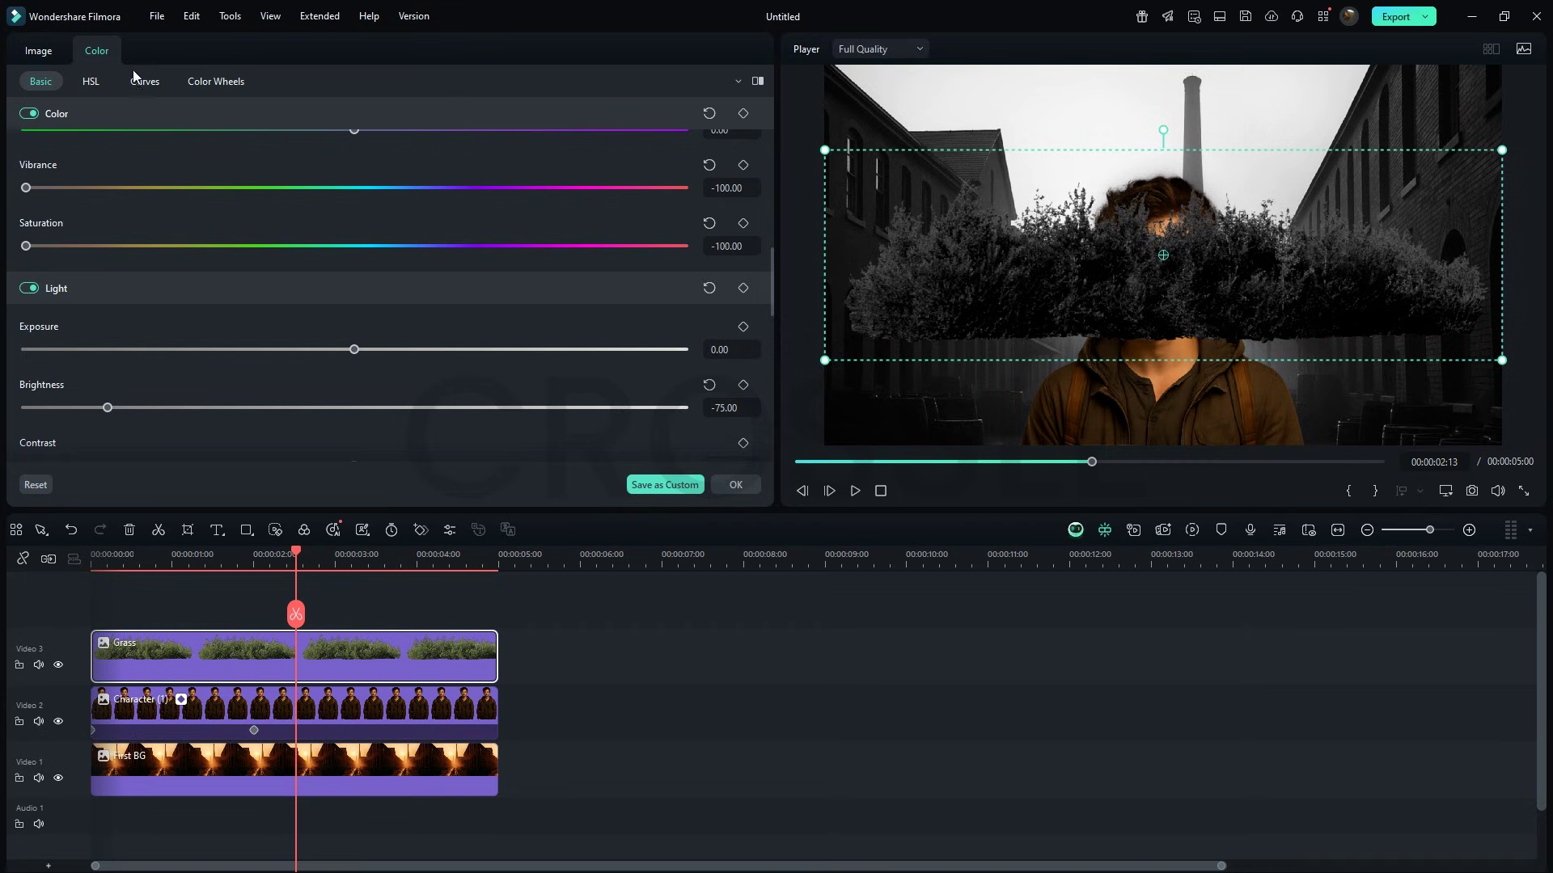
click(39, 51)
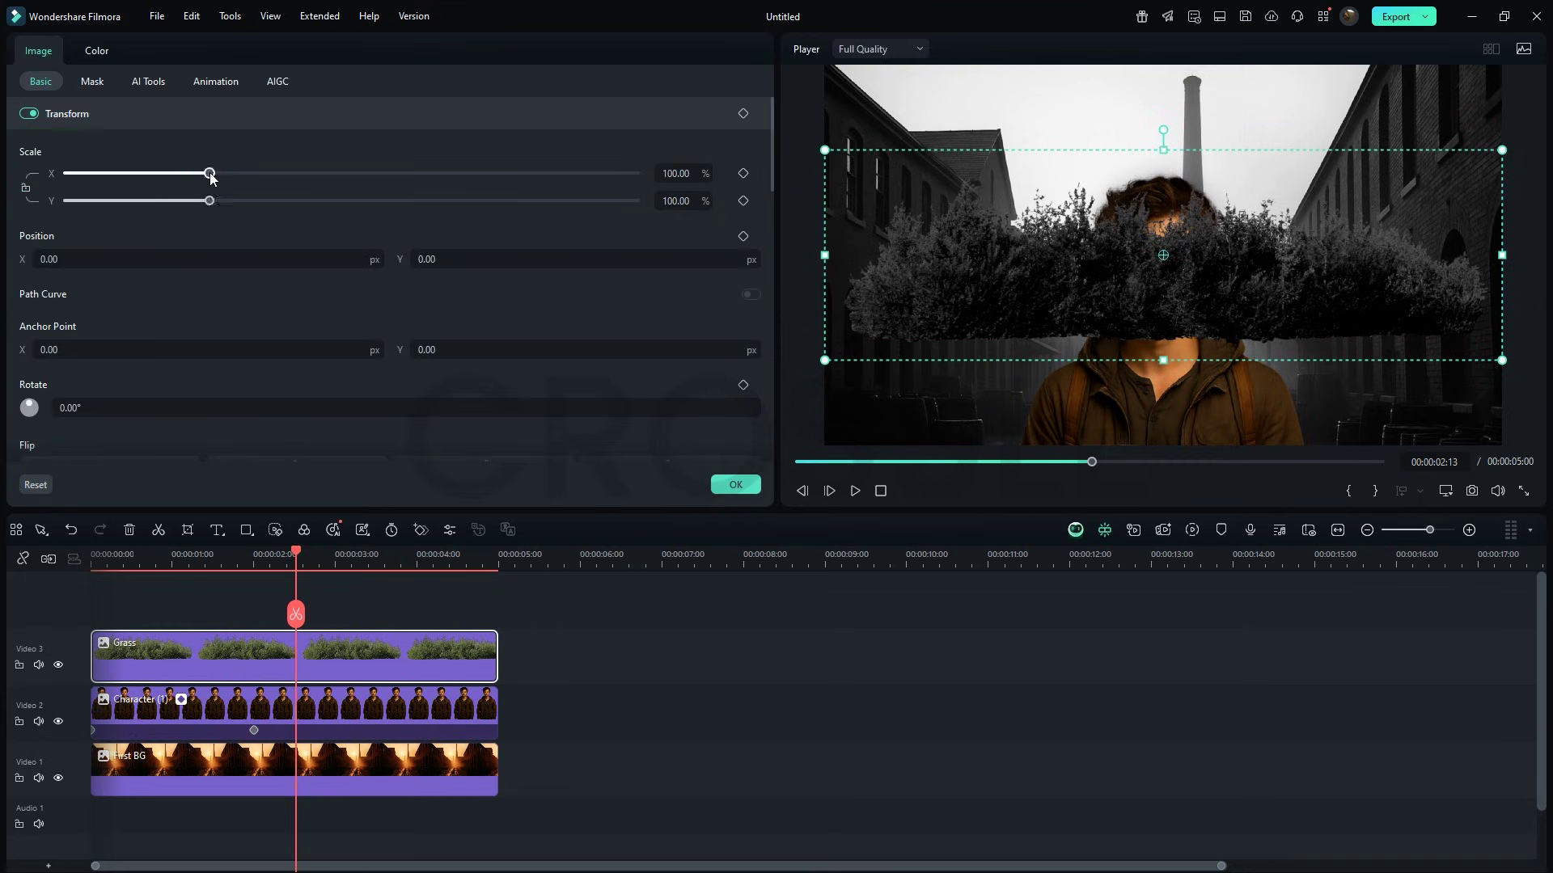
drag(211, 178, 227, 186)
mouse_move(450, 260)
mouse_down()
mouse_move(409, 260)
mouse_move(449, 260)
mouse_up()
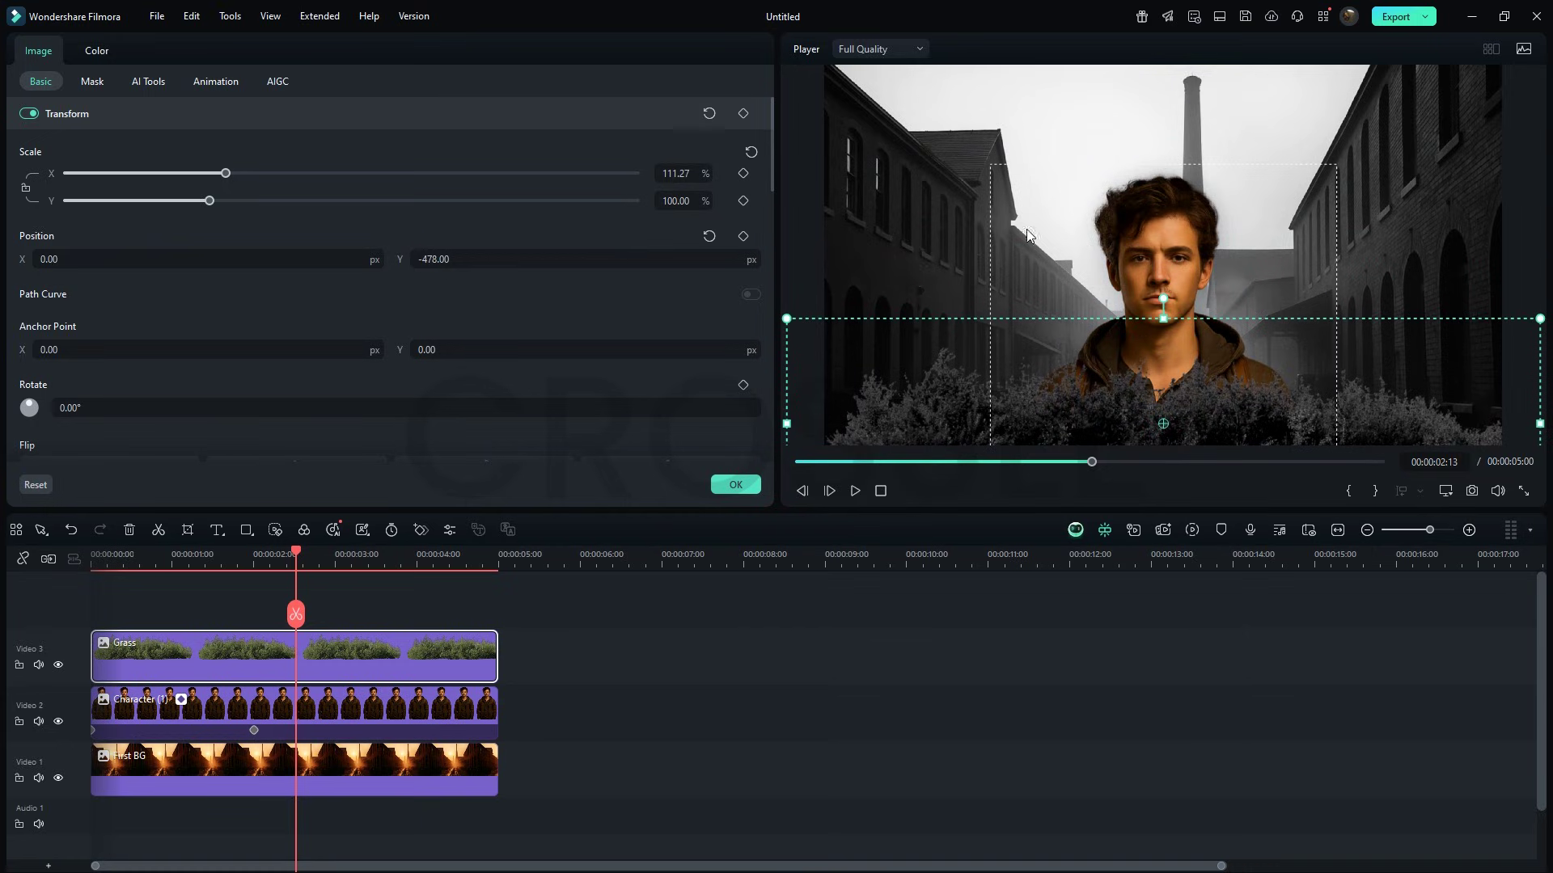
drag(369, 655, 388, 758)
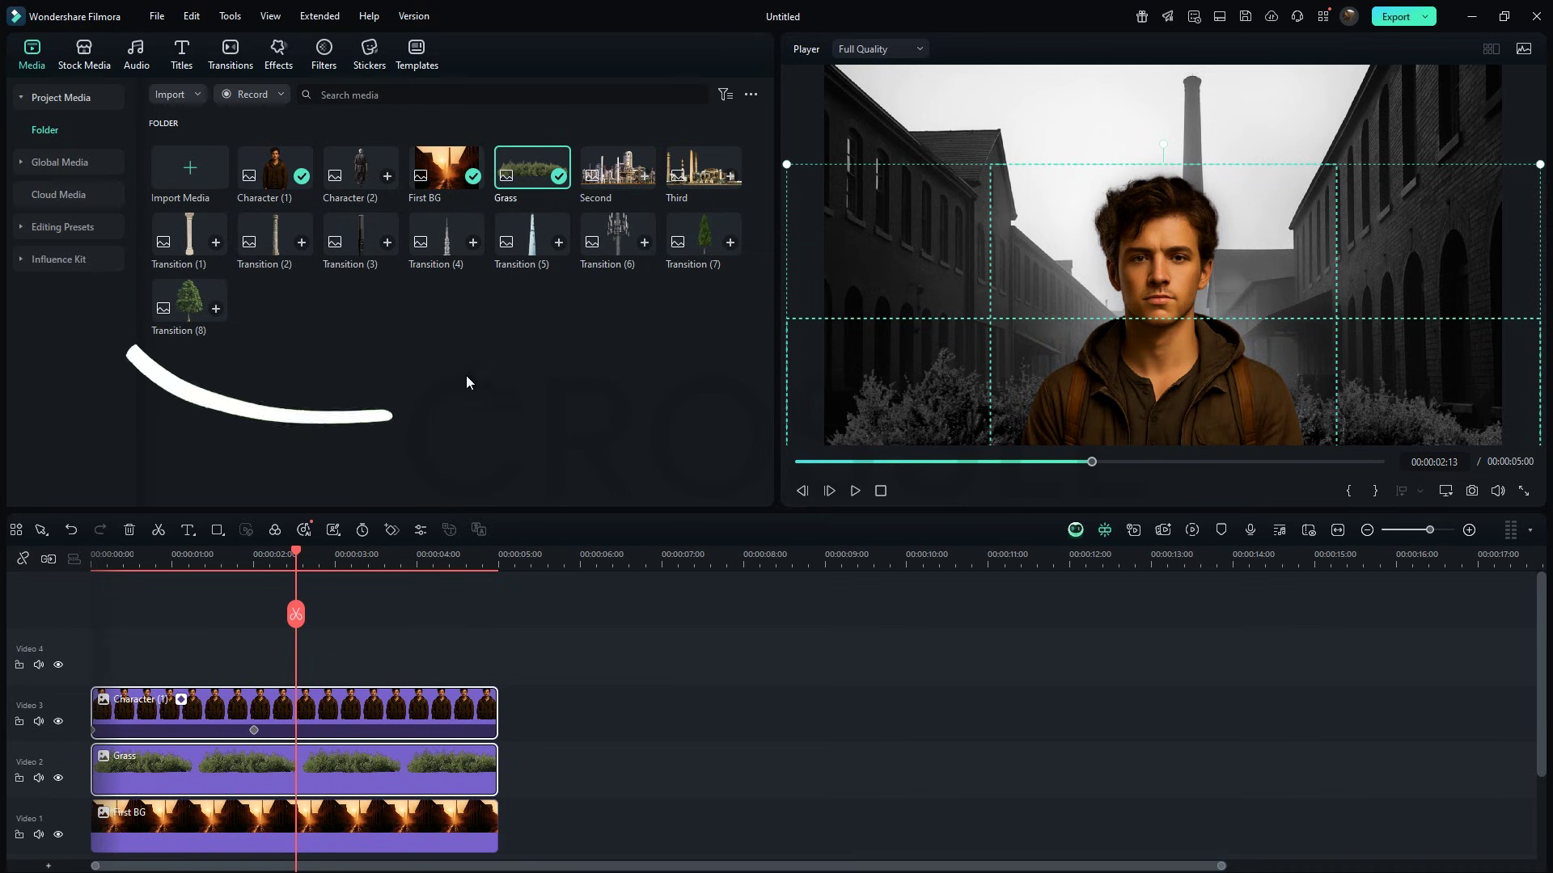
Step: Add Transition (7) on a new top track and lower its Brightness and White
mouse_move(700, 236)
mouse_down()
mouse_move(639, 333)
mouse_move(243, 651)
mouse_move(97, 657)
mouse_up()
click(170, 657)
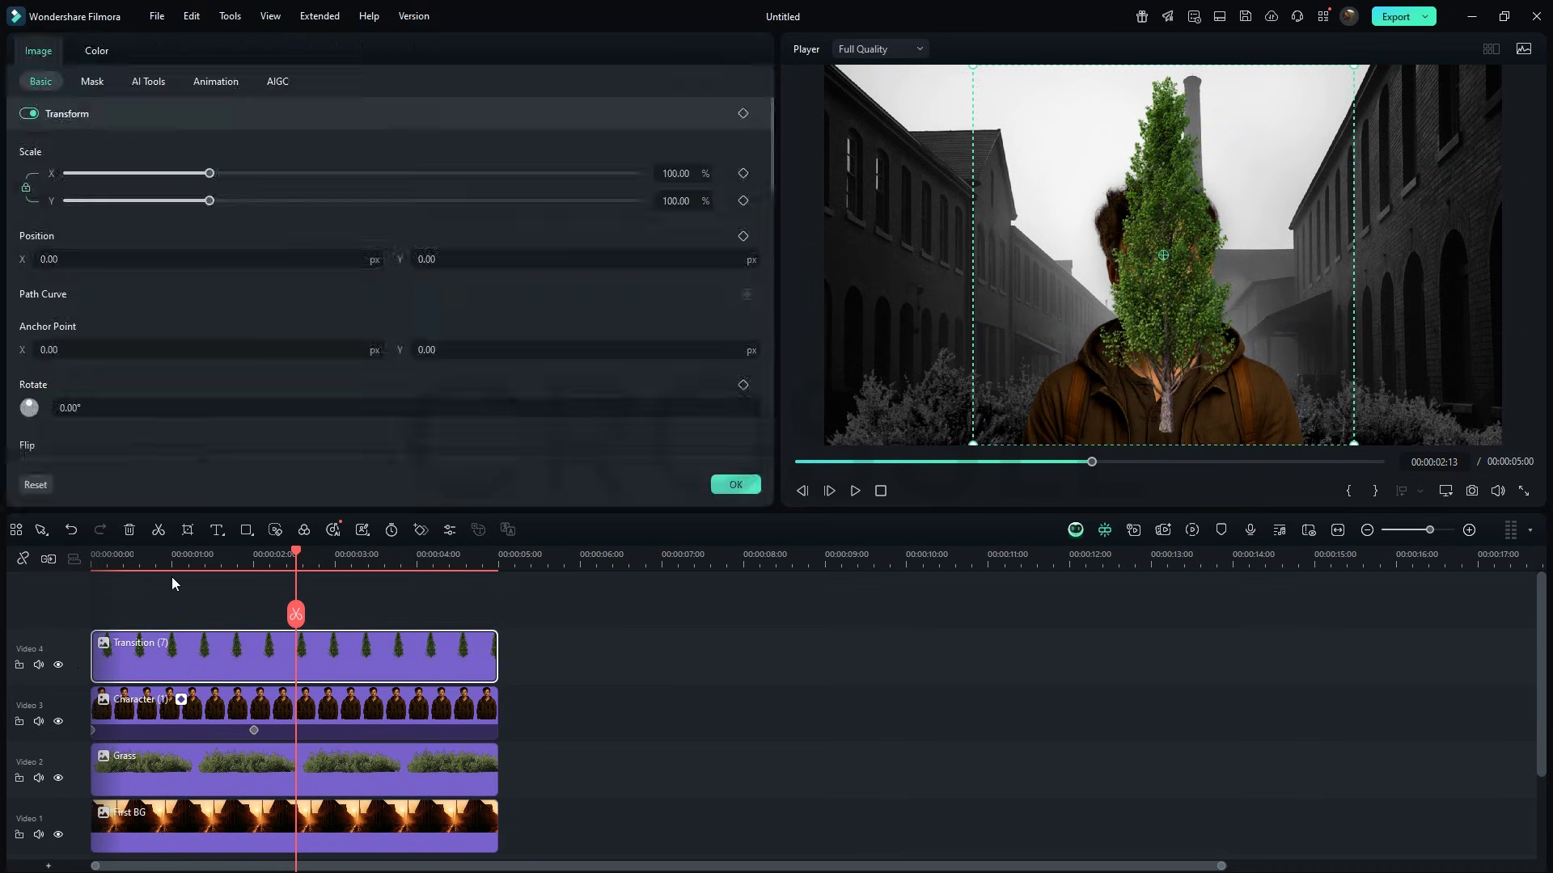
click(105, 57)
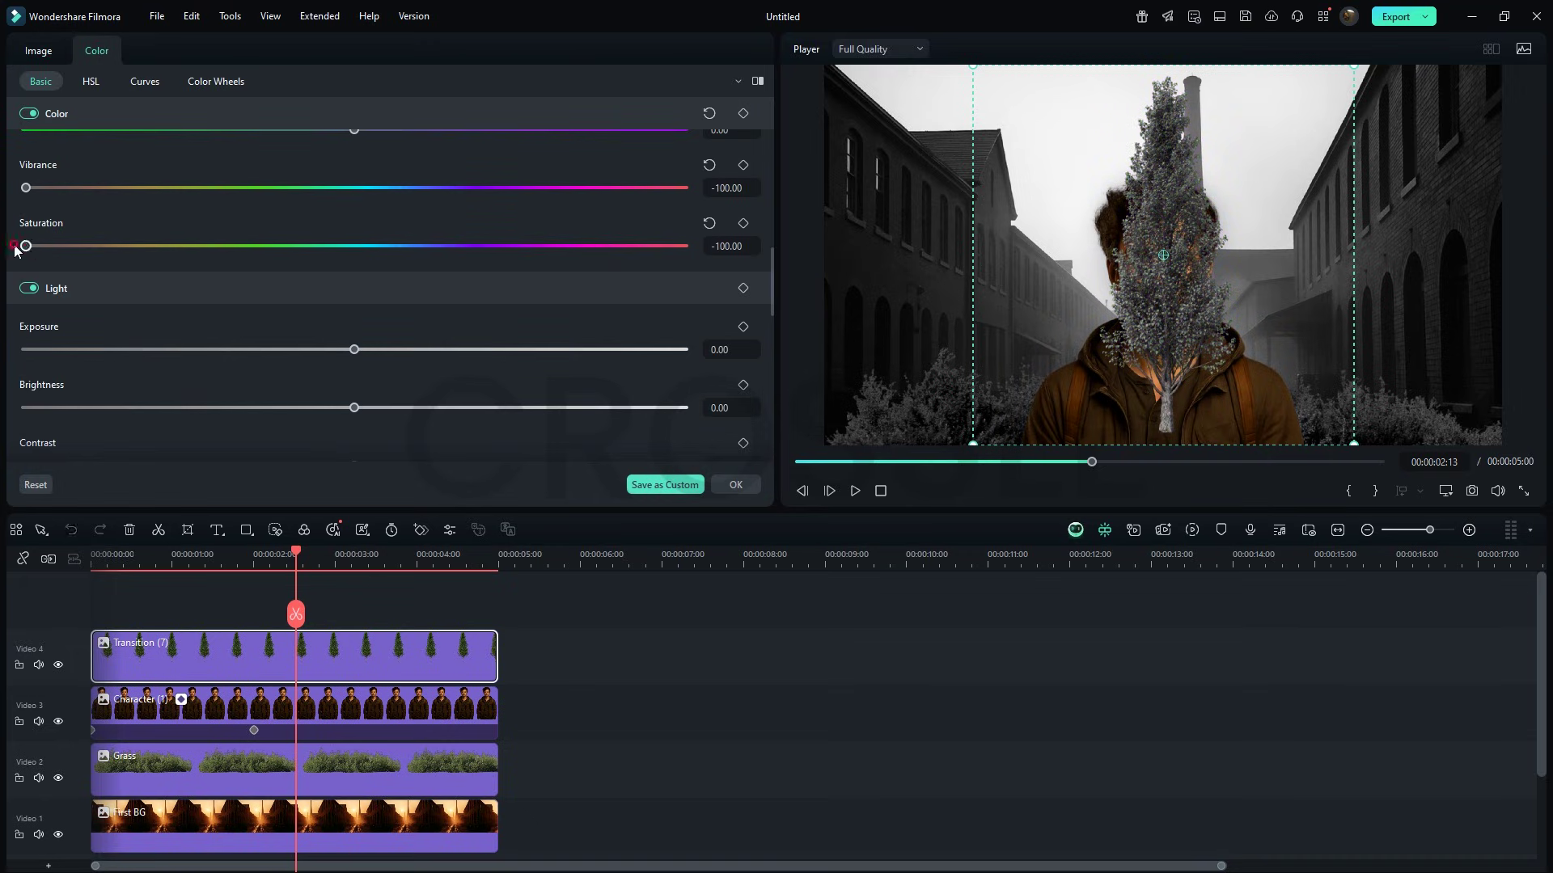
drag(337, 414, 163, 412)
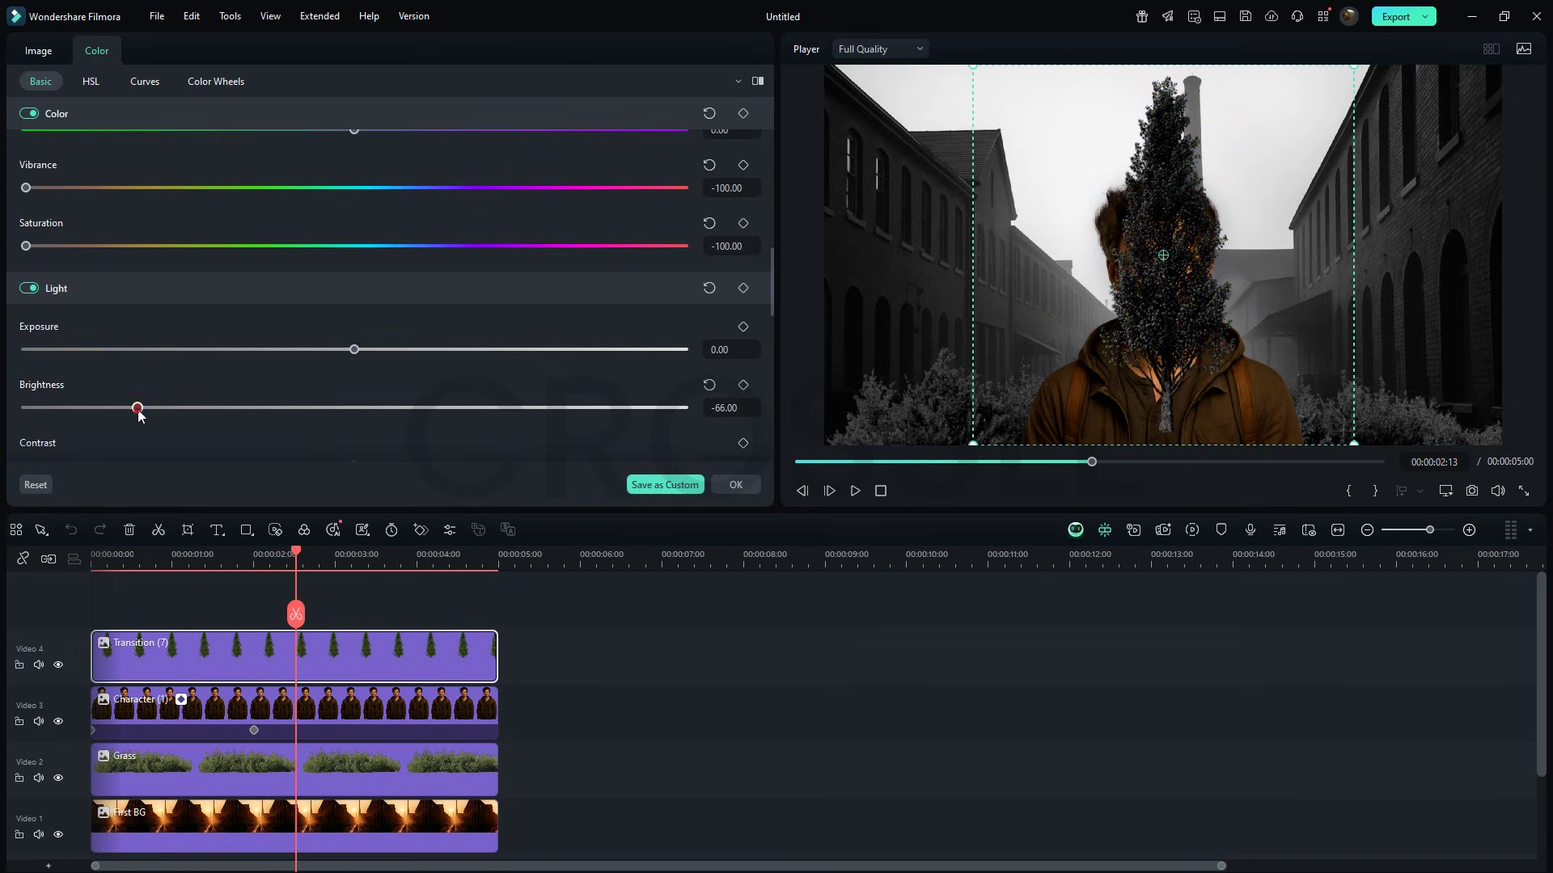
scroll(138, 410, down, 3)
drag(352, 431, 331, 434)
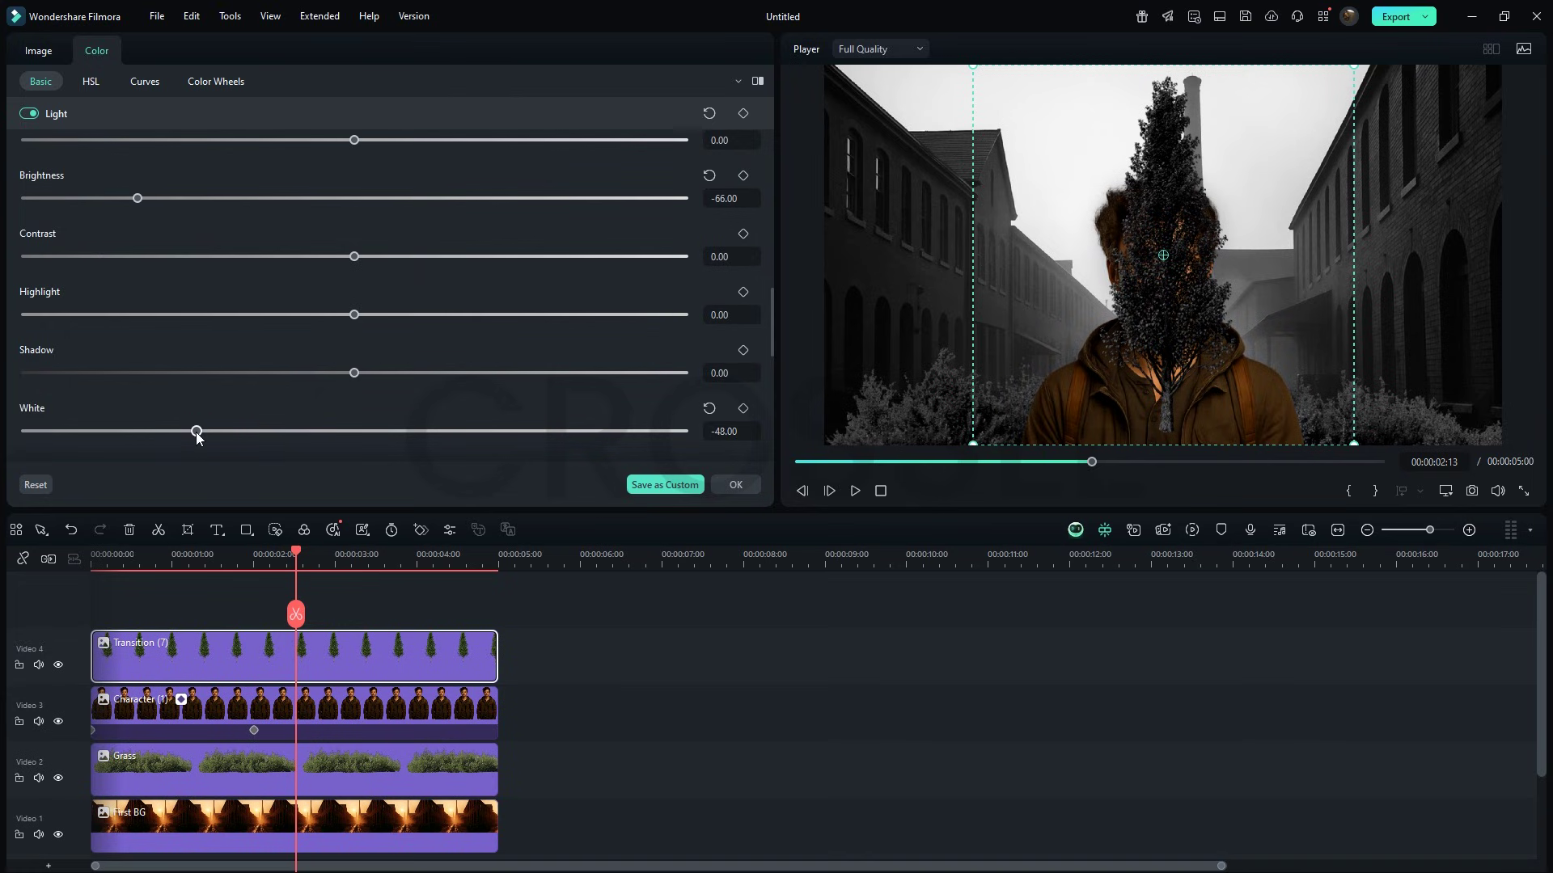
Step: Scale the tree overlay to 107.85% and push it to the frame's right edge
click(39, 52)
drag(208, 176, 224, 177)
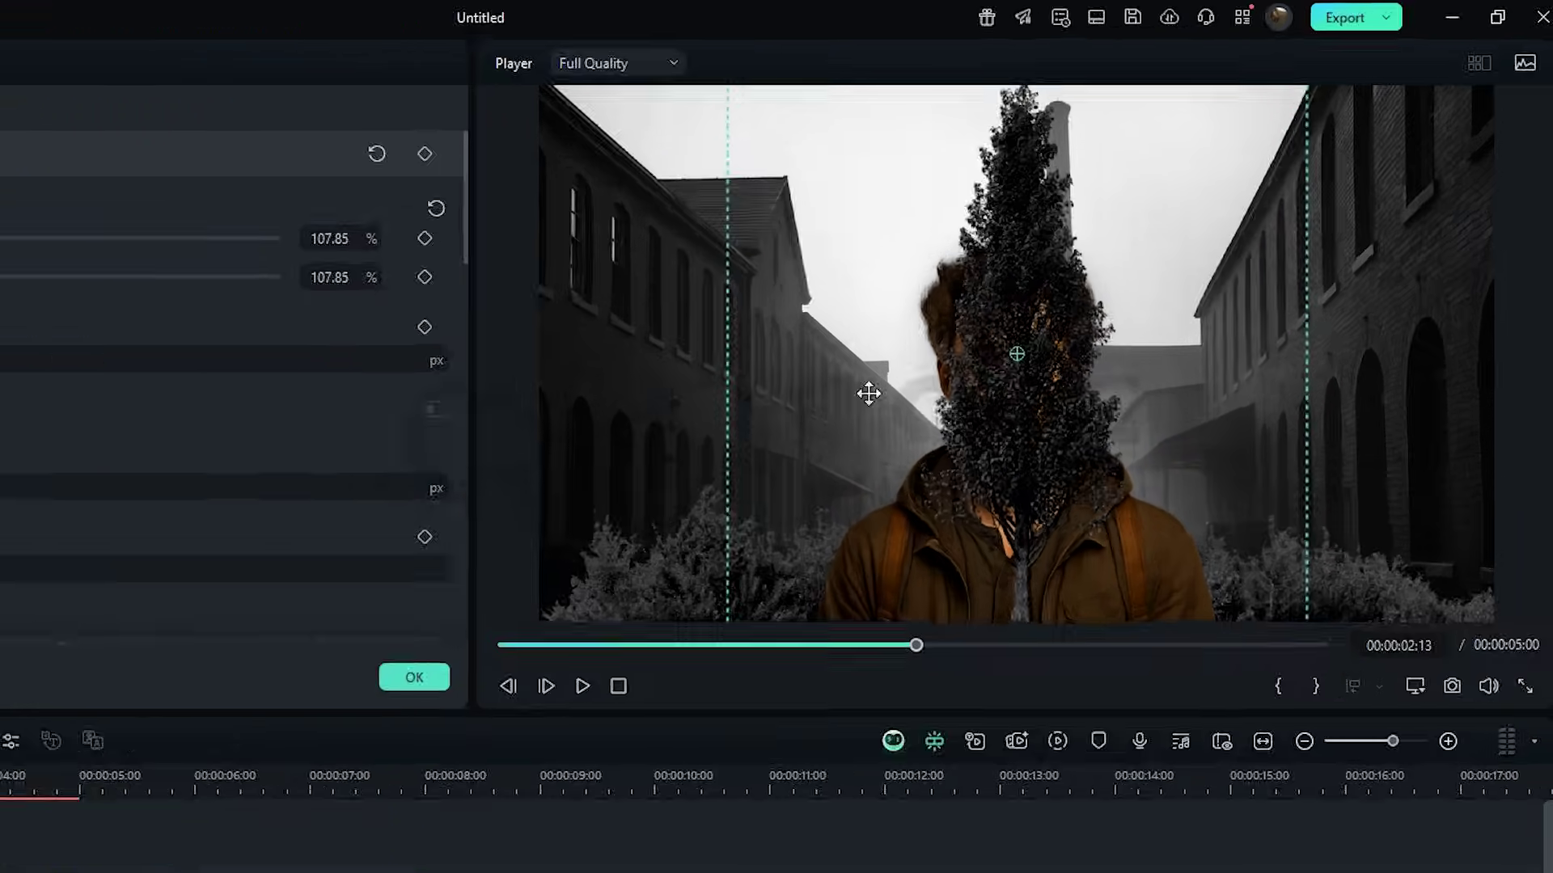
drag(1005, 398, 1476, 396)
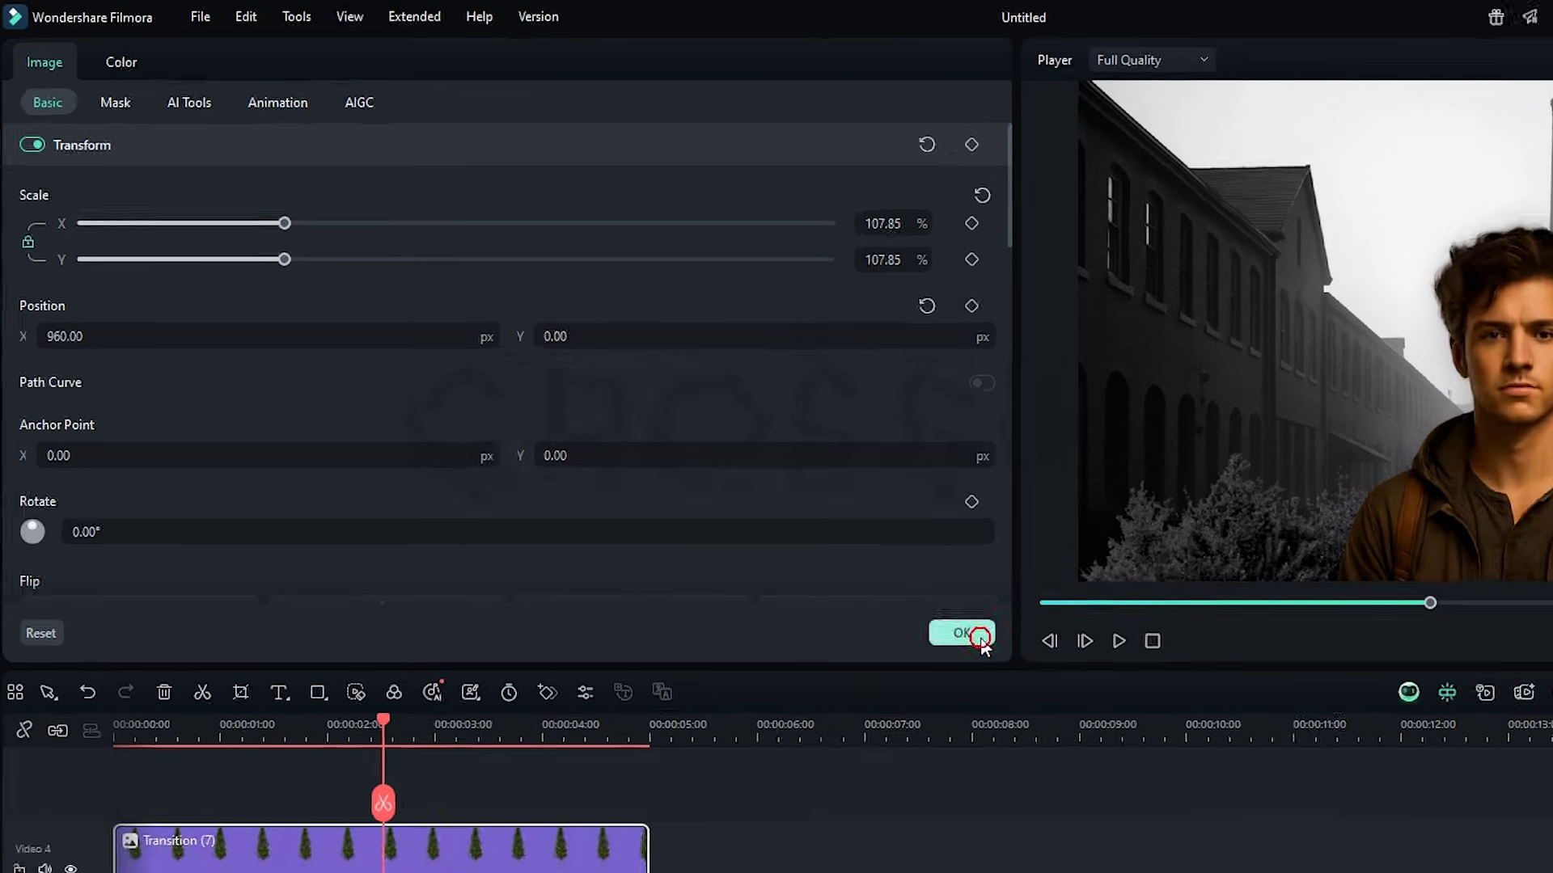
click(1034, 678)
Step: Add a Default Title above the trees reading 'George' at font size 125
click(183, 59)
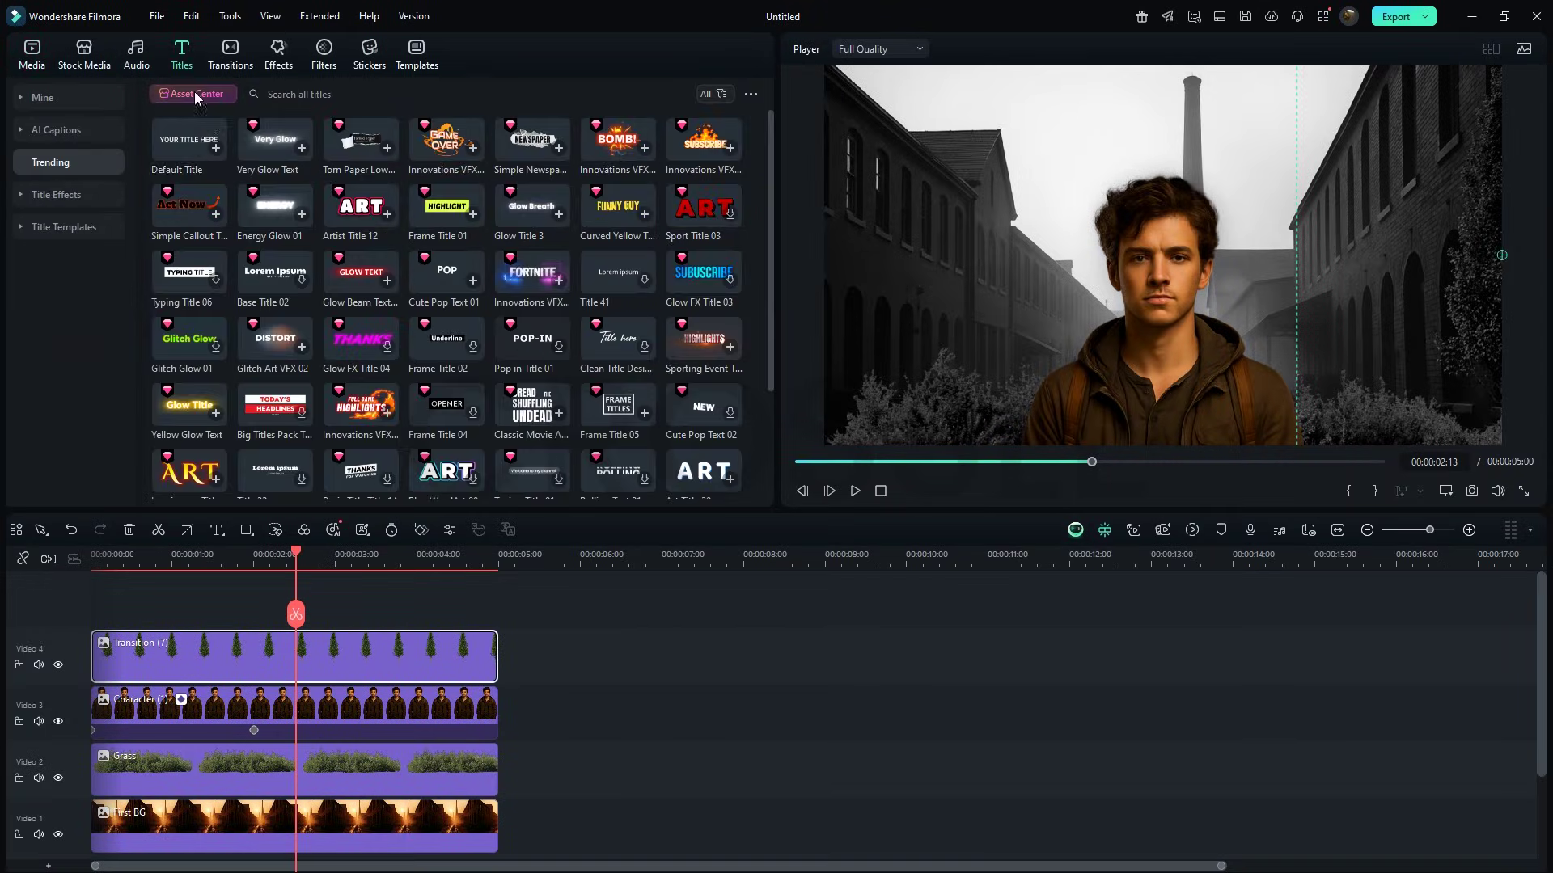
drag(167, 327, 145, 612)
double_click(206, 644)
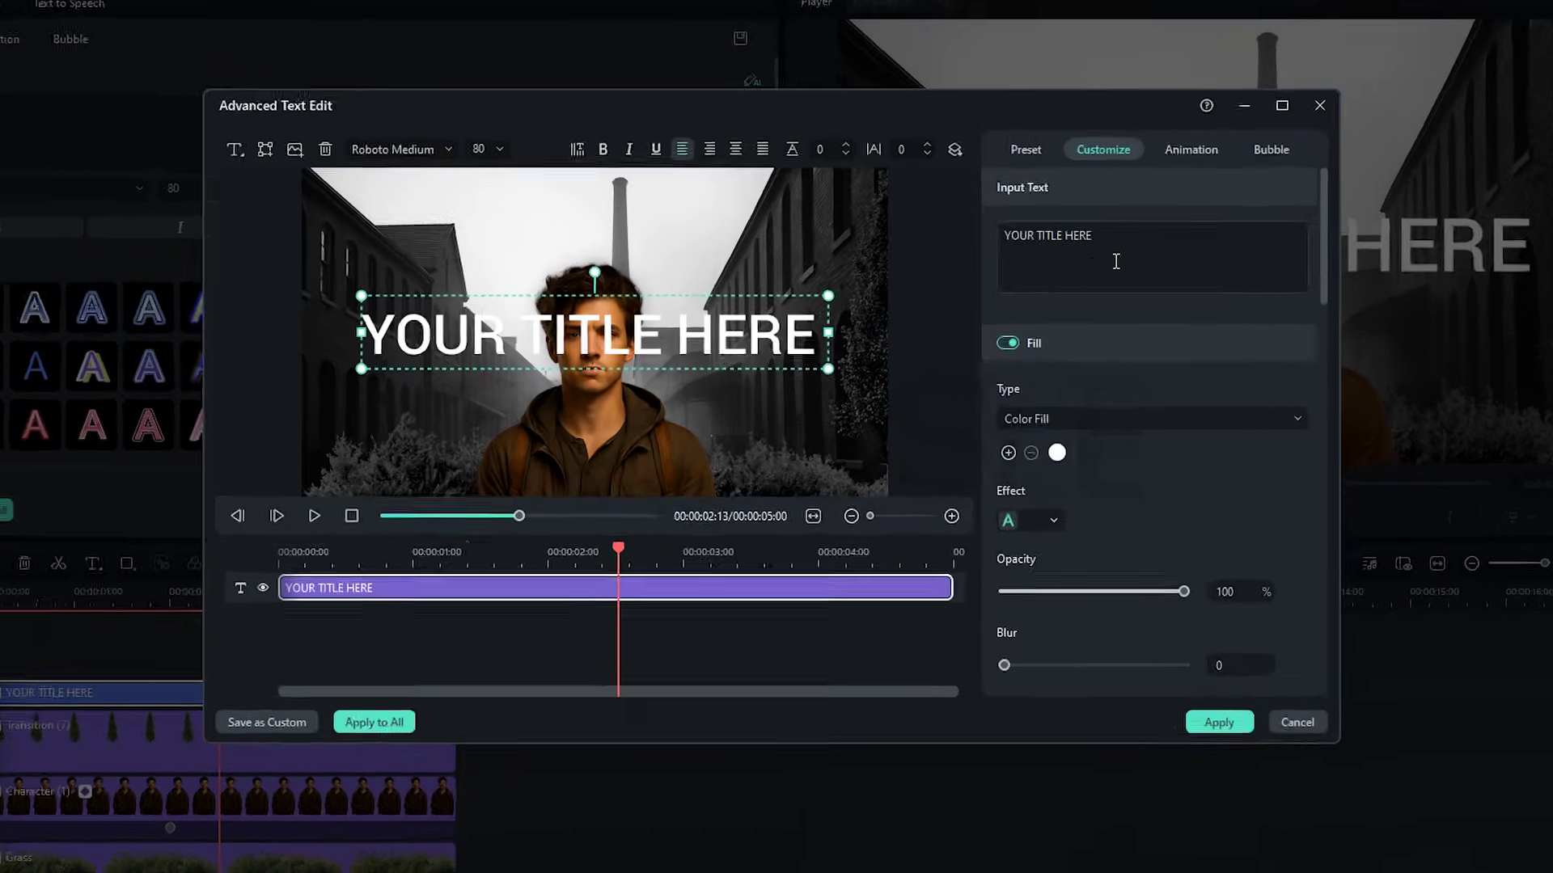
drag(1116, 261, 991, 231)
text(George)
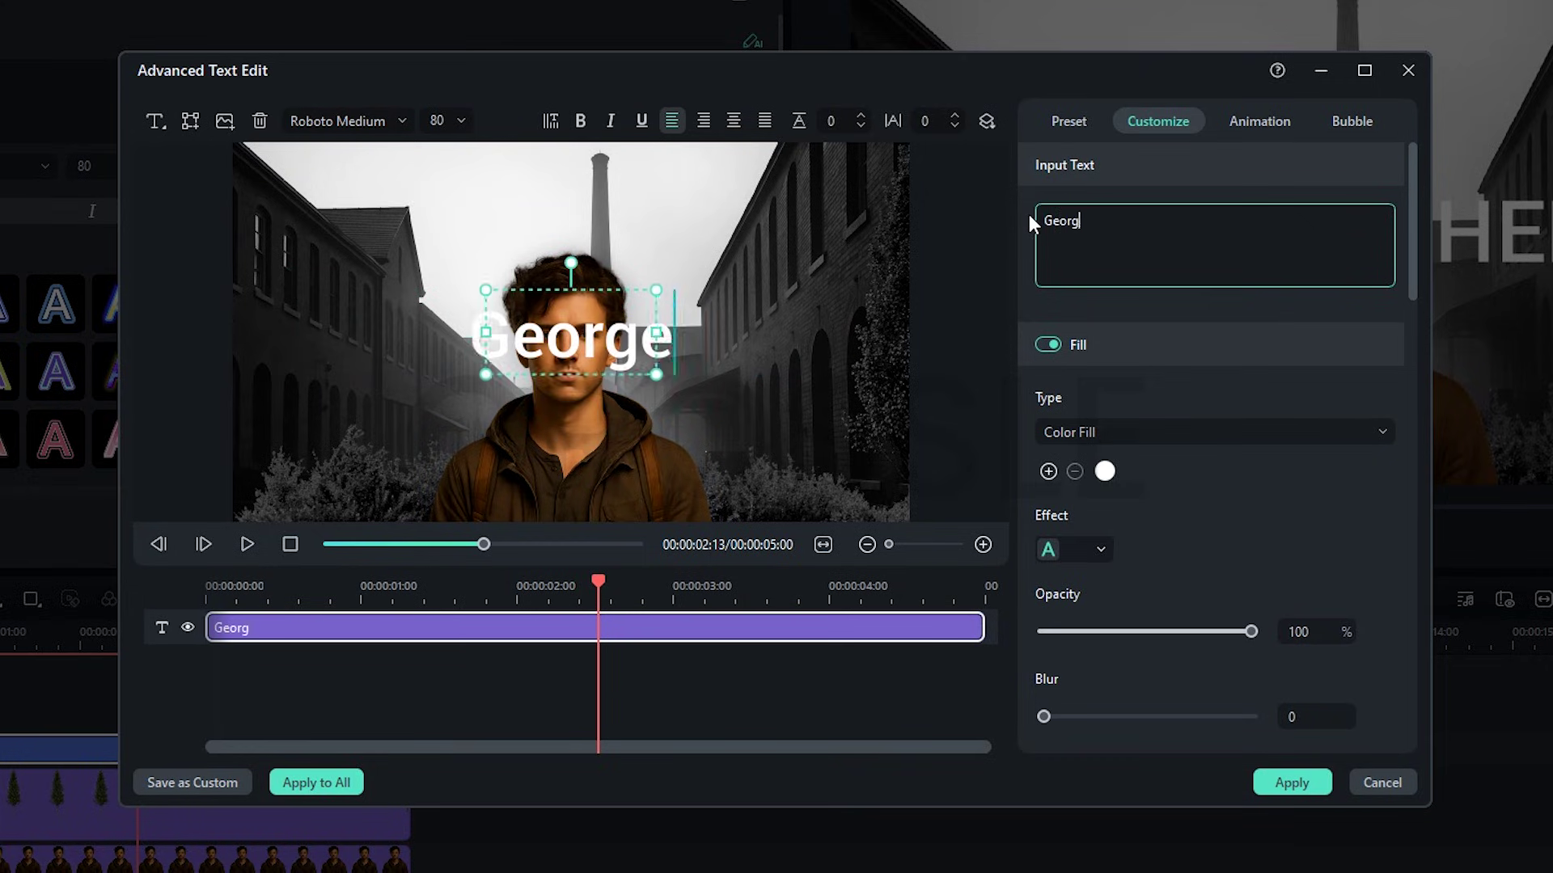
scroll(373, 127, up, 2)
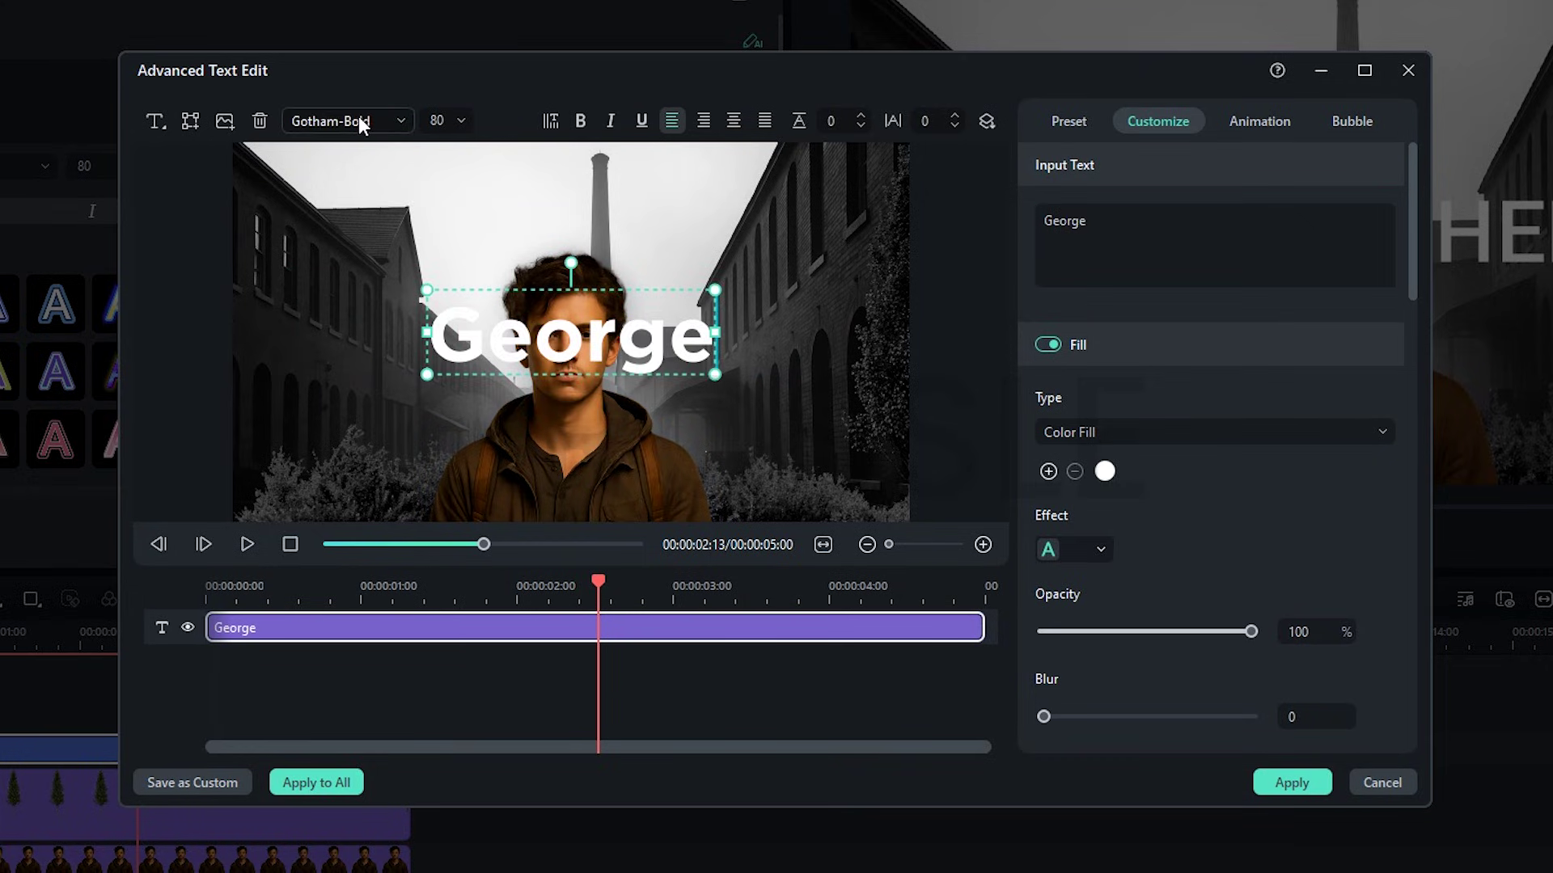
text(125)
key(Return)
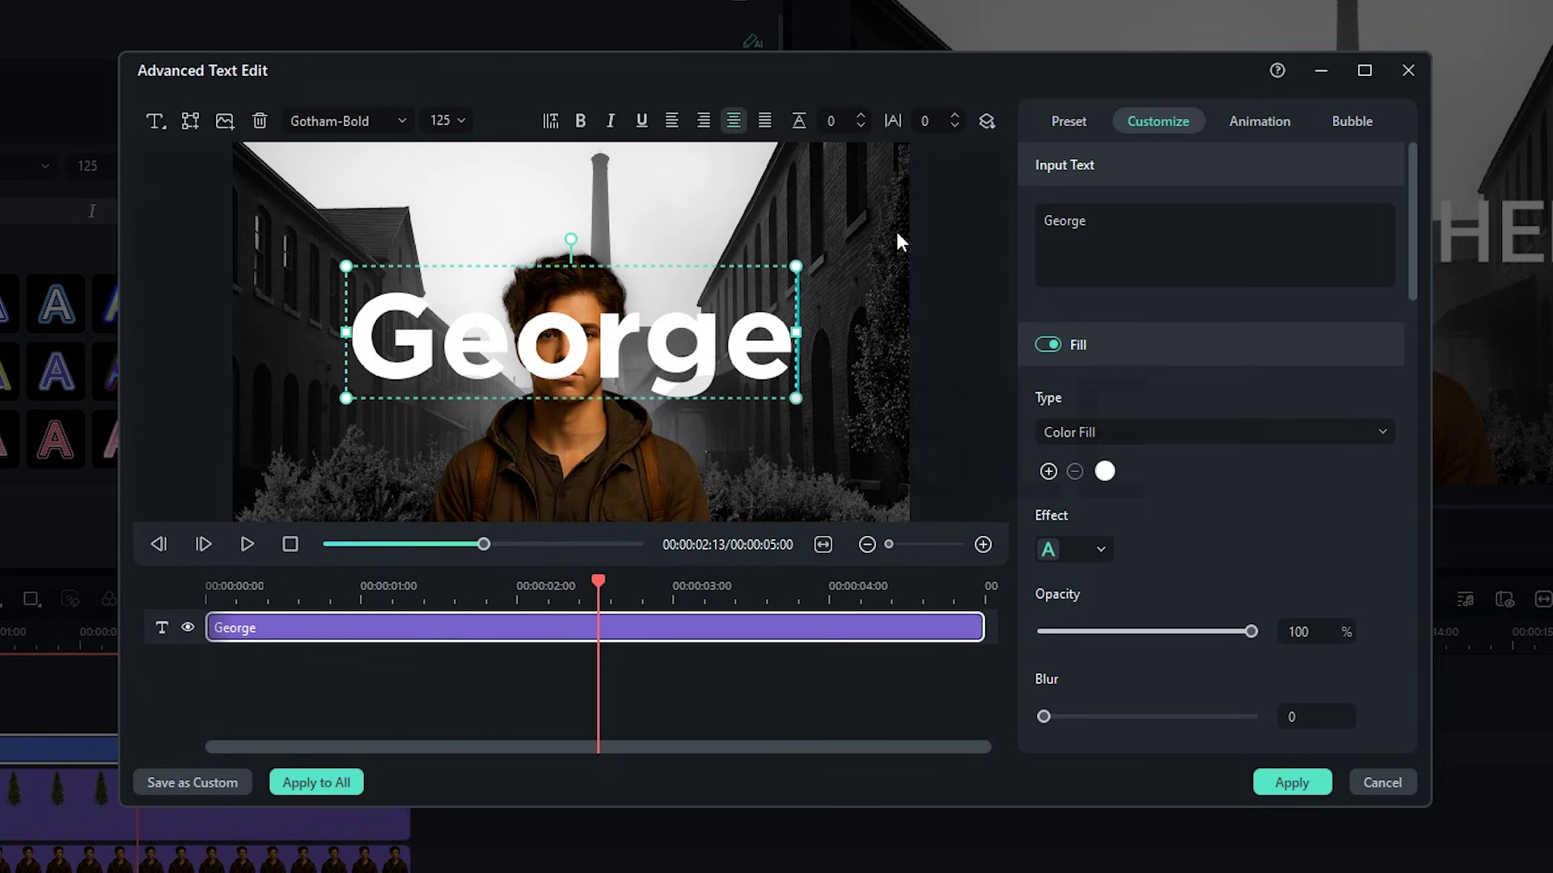
Step: Colour the George text bright yellow
click(1112, 460)
click(1168, 692)
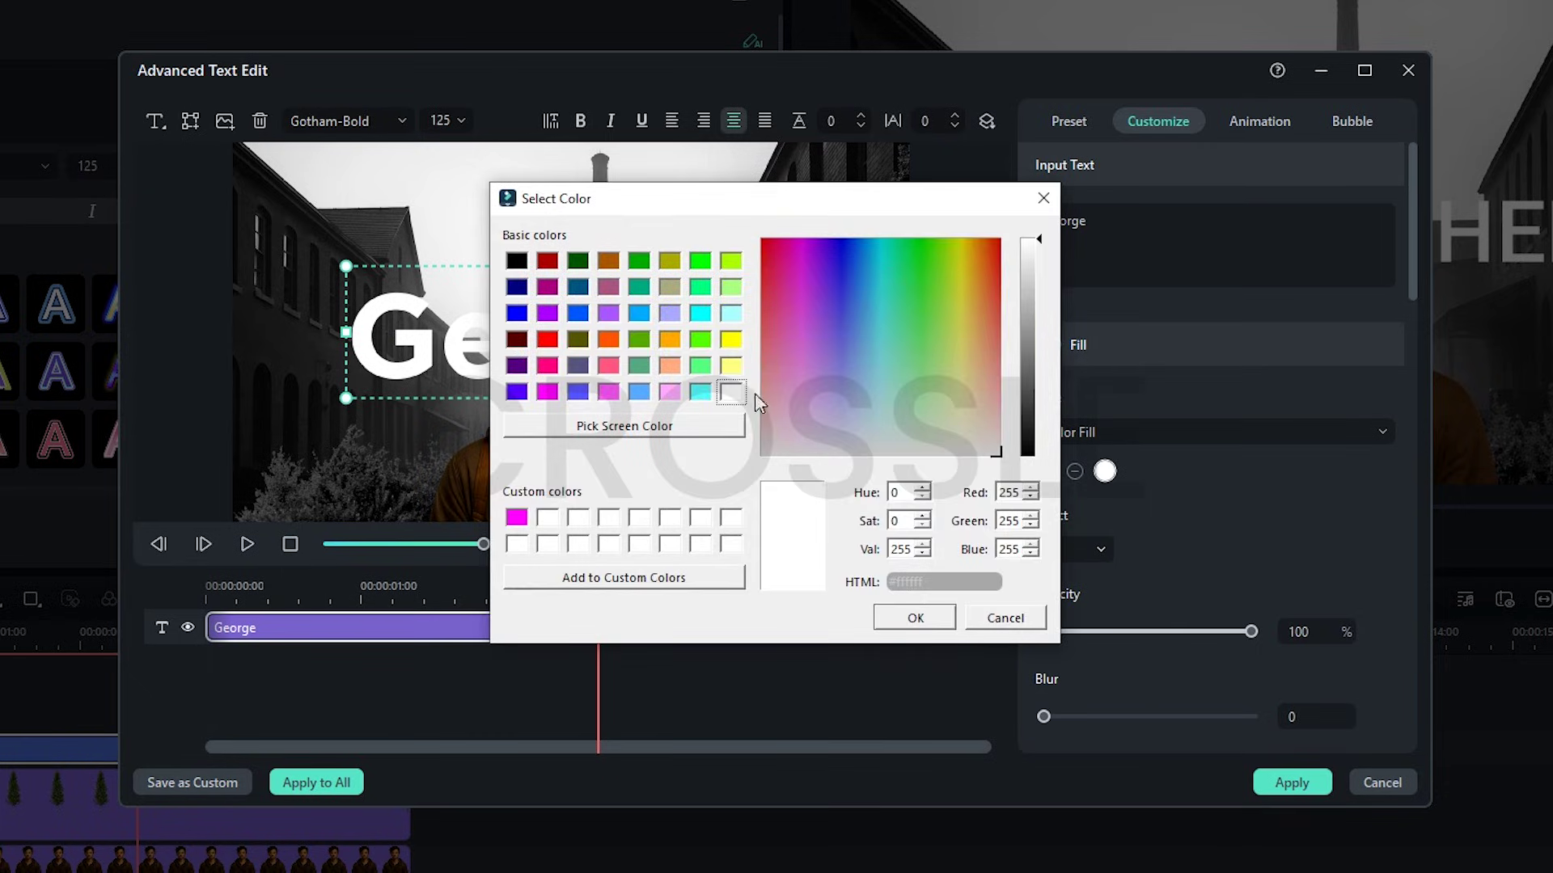
click(663, 338)
click(965, 236)
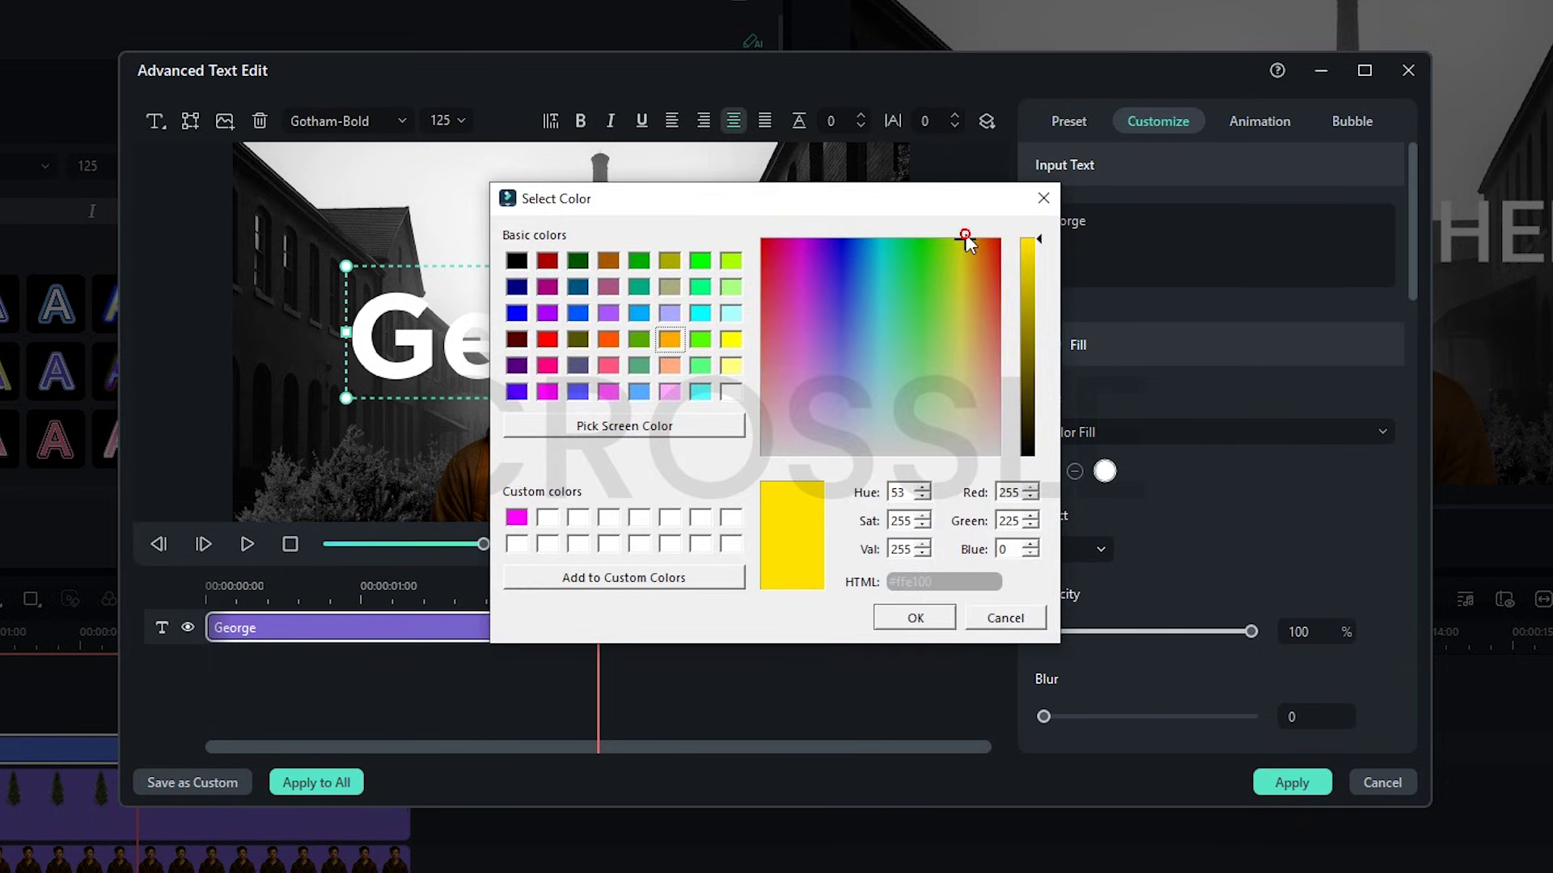
click(934, 617)
Step: Enable a yellow outline with opacity 15, blur 10 and thickness 10
scroll(1280, 516, down, 5)
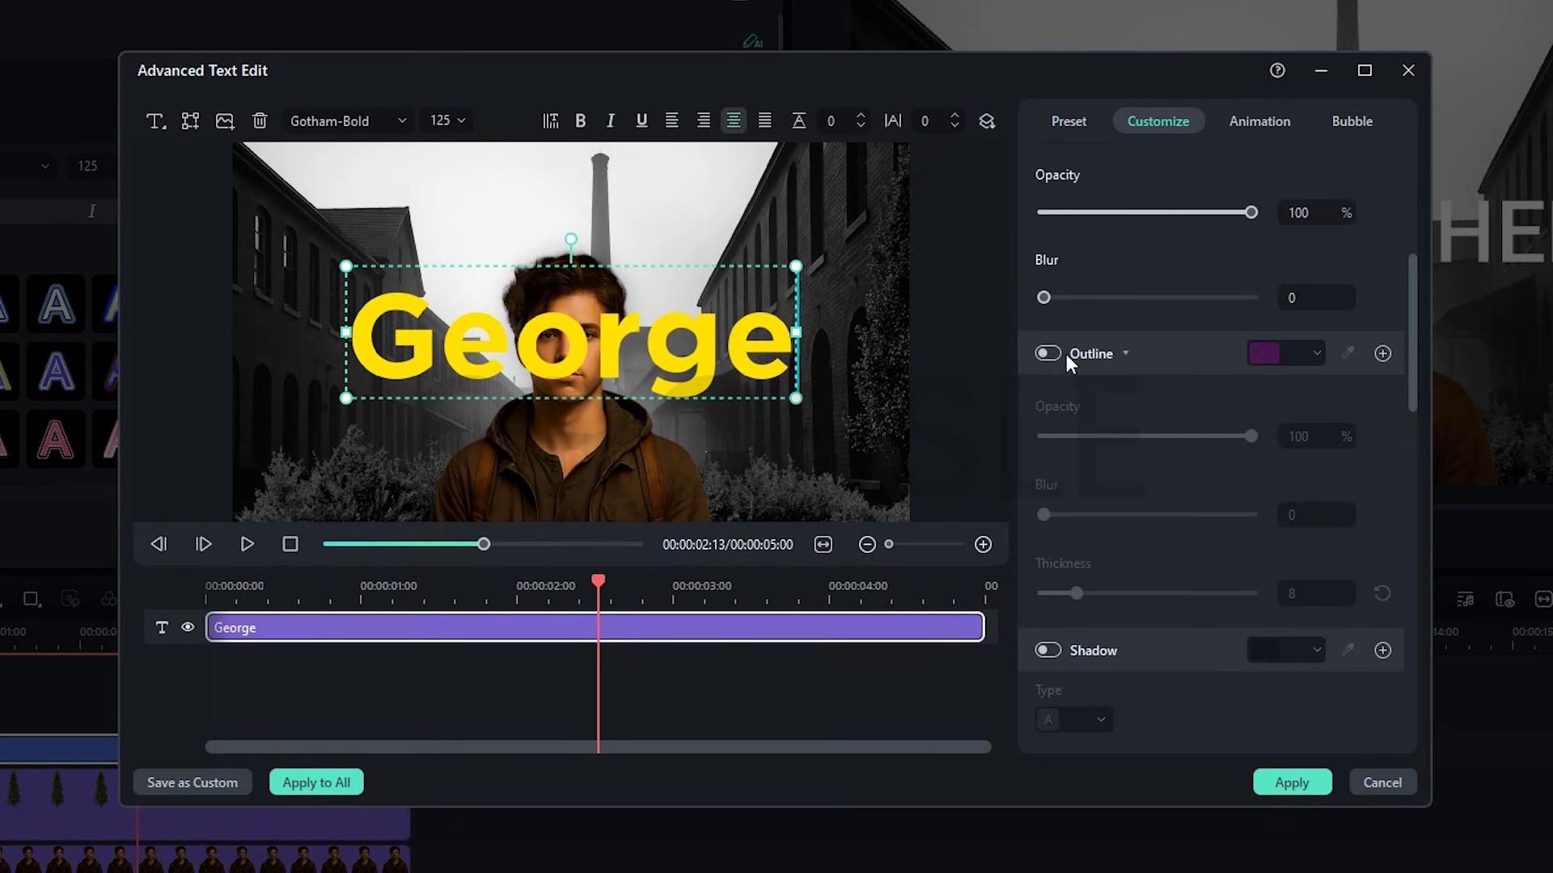
click(1061, 353)
click(1312, 355)
click(1267, 541)
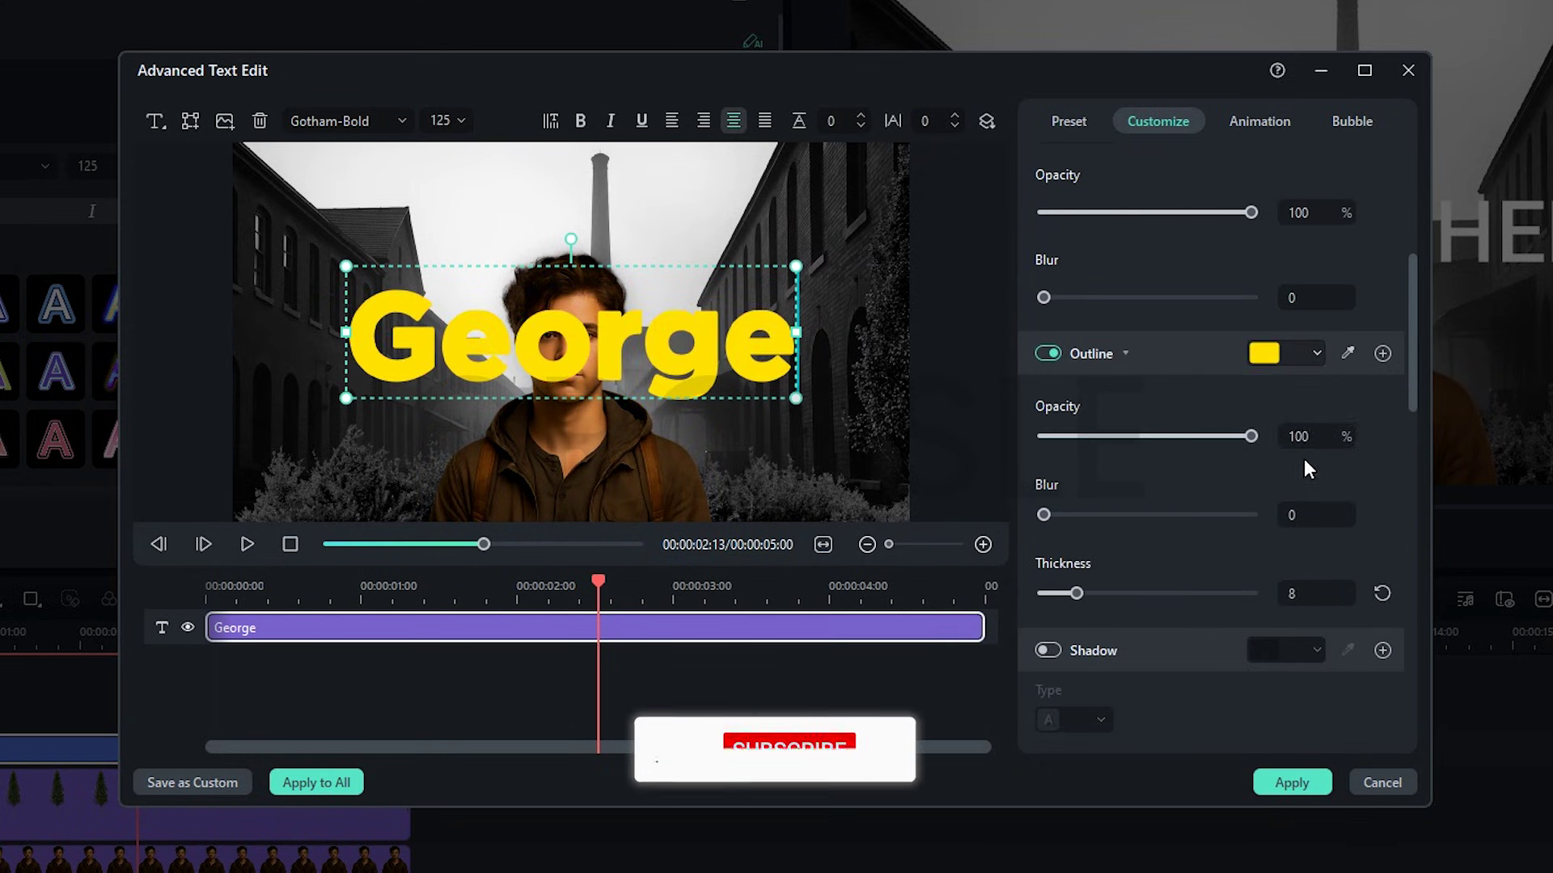
click(1314, 434)
click(1311, 513)
text(10)
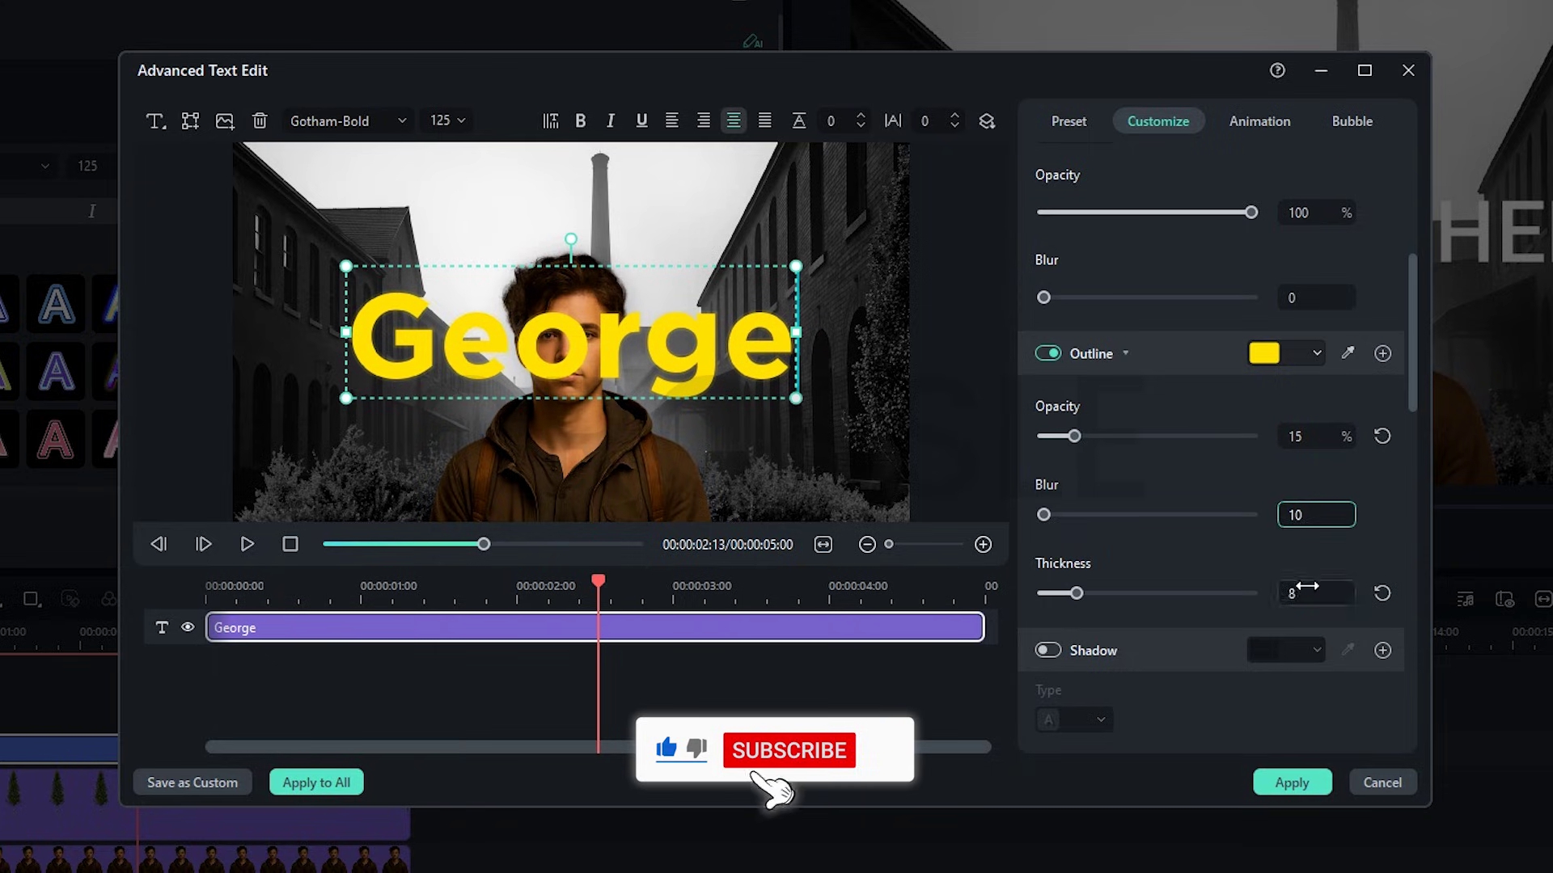
click(1307, 585)
text(10)
Step: Add a yellow shadow with opacity 50, blur 12 and distance 0
scroll(1197, 437, down, 4)
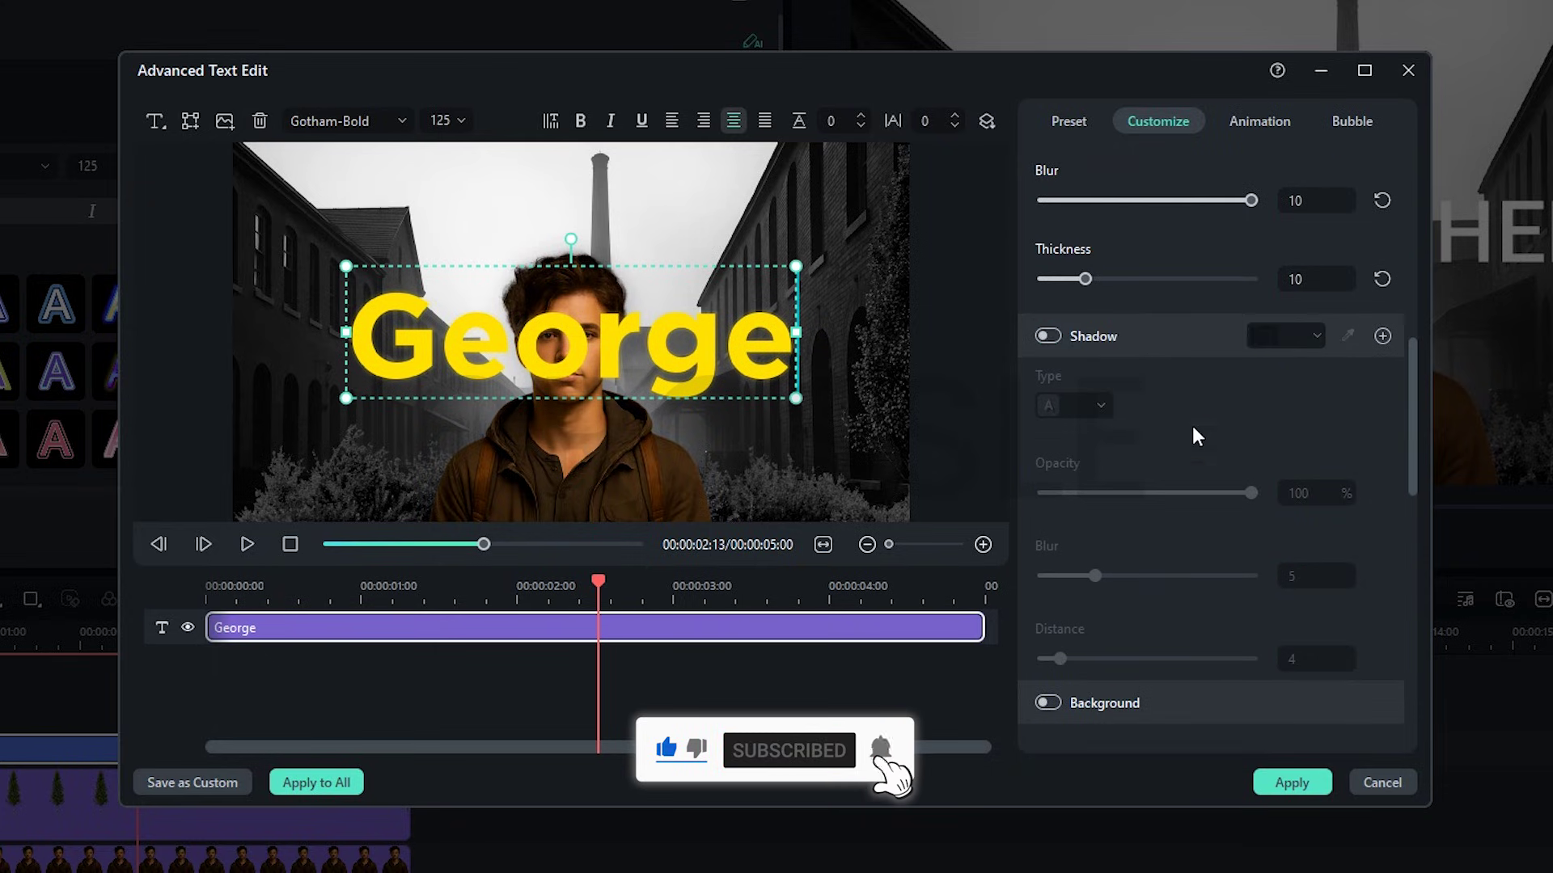
click(1048, 336)
click(1313, 336)
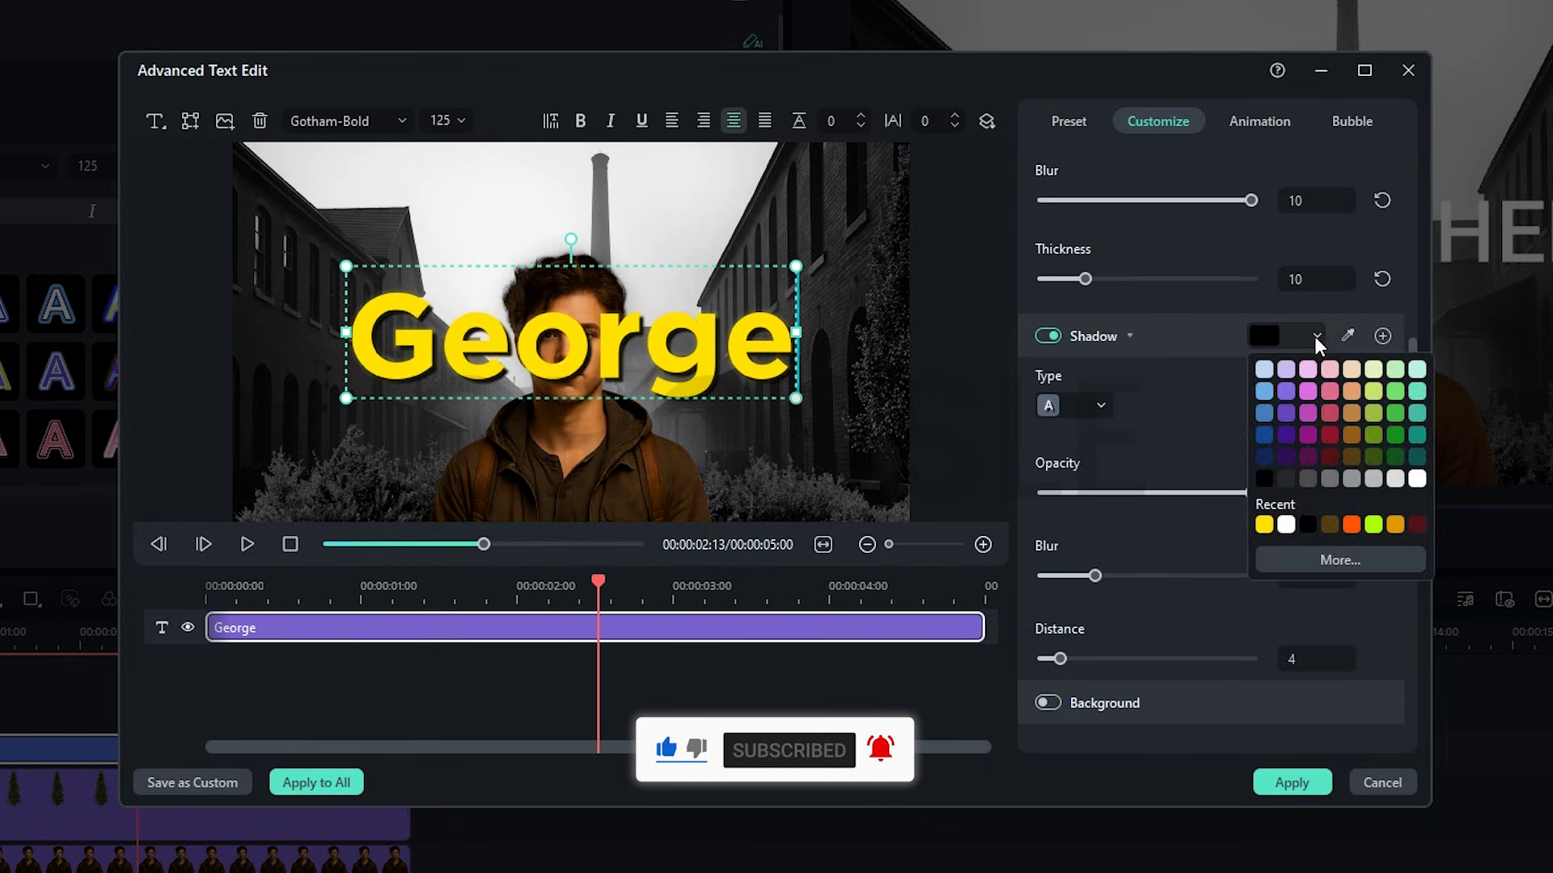
click(1271, 520)
click(1315, 495)
click(1307, 575)
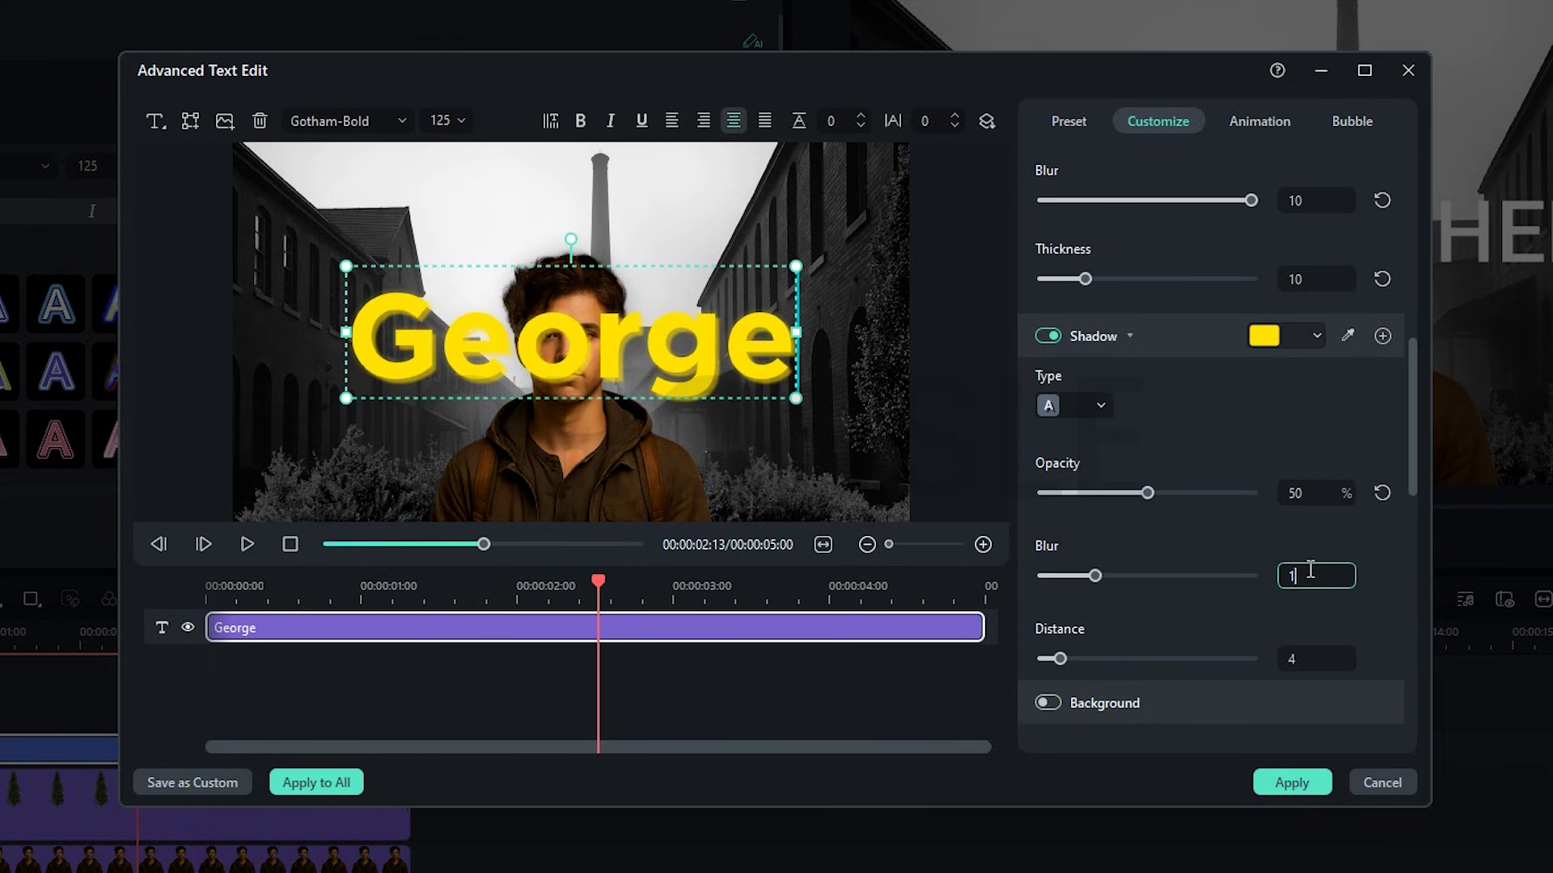
text(12)
key(Return)
drag(1065, 651, 1040, 655)
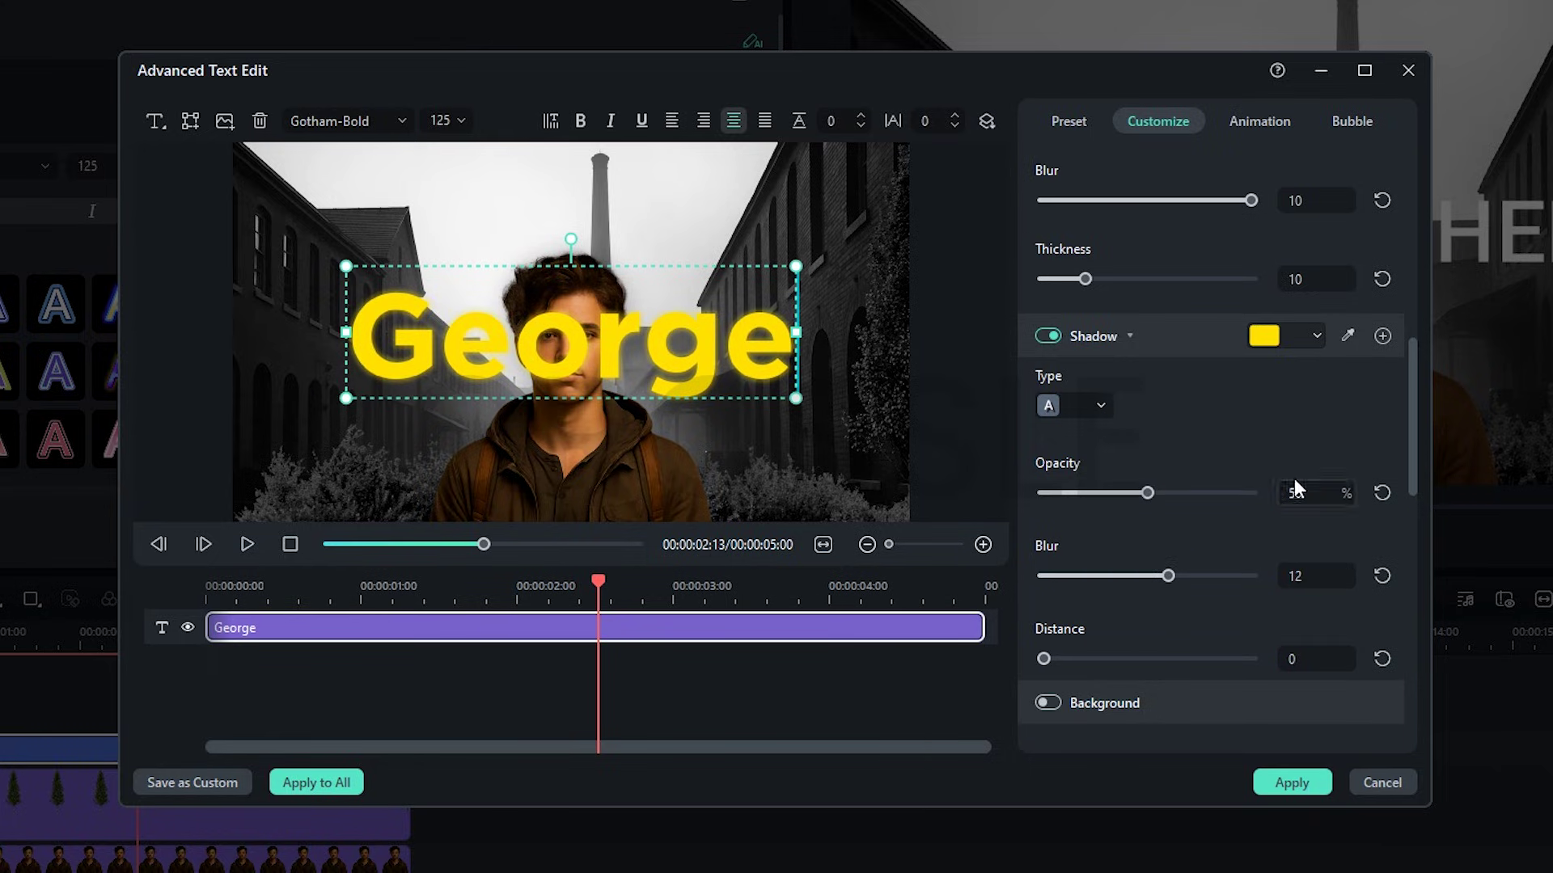
Step: Add a second yellow shadow with adjusted blur and distance 0
click(1381, 335)
scroll(1313, 492, down, 3)
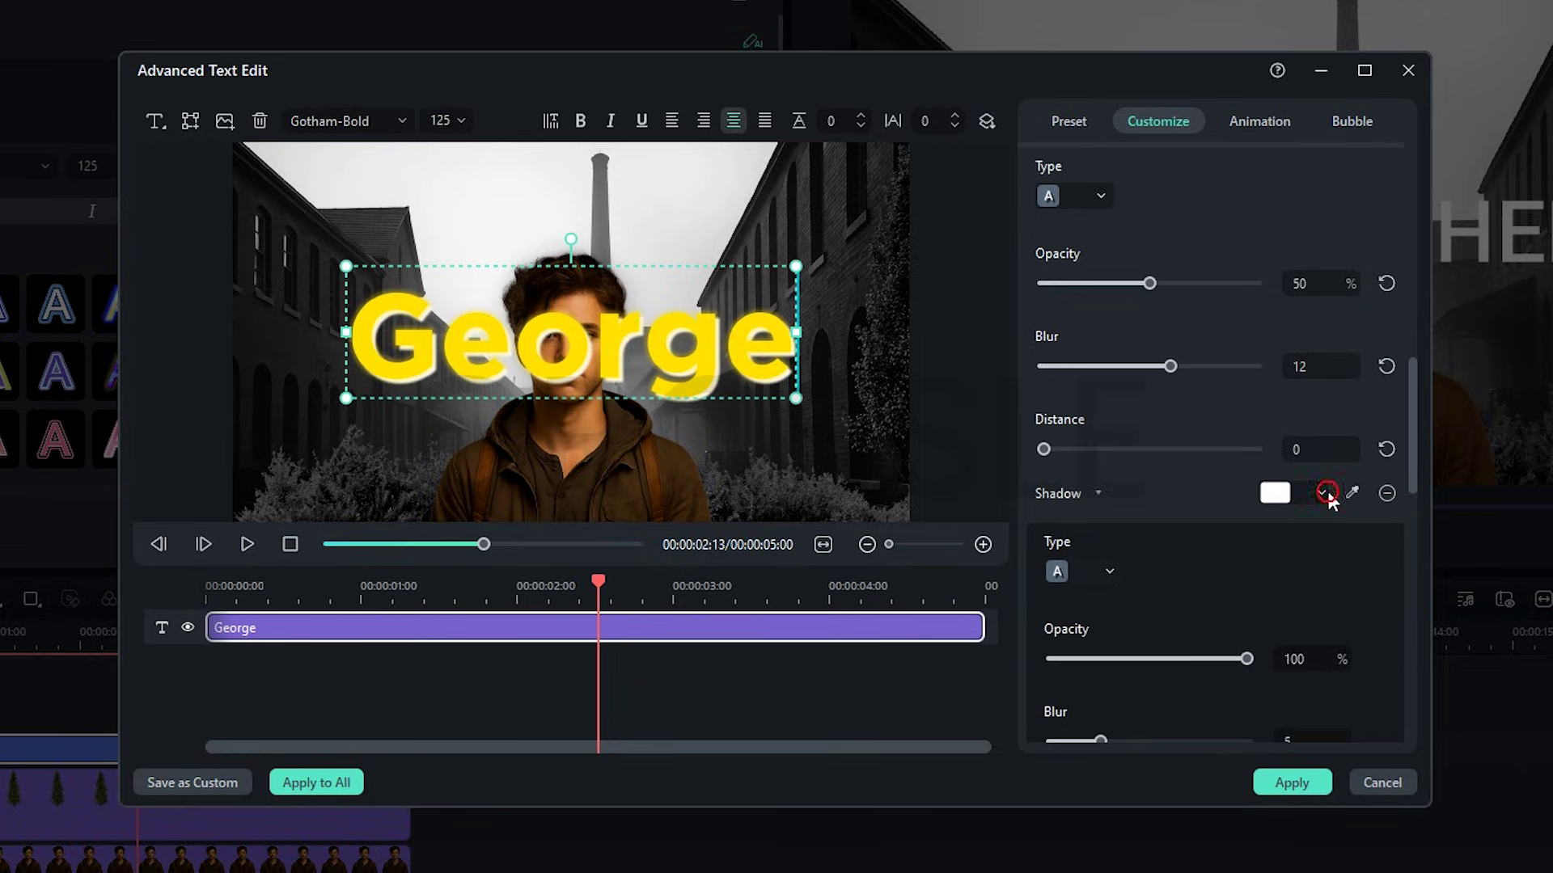
click(1323, 490)
click(1274, 682)
scroll(1286, 647, down, 2)
click(1300, 585)
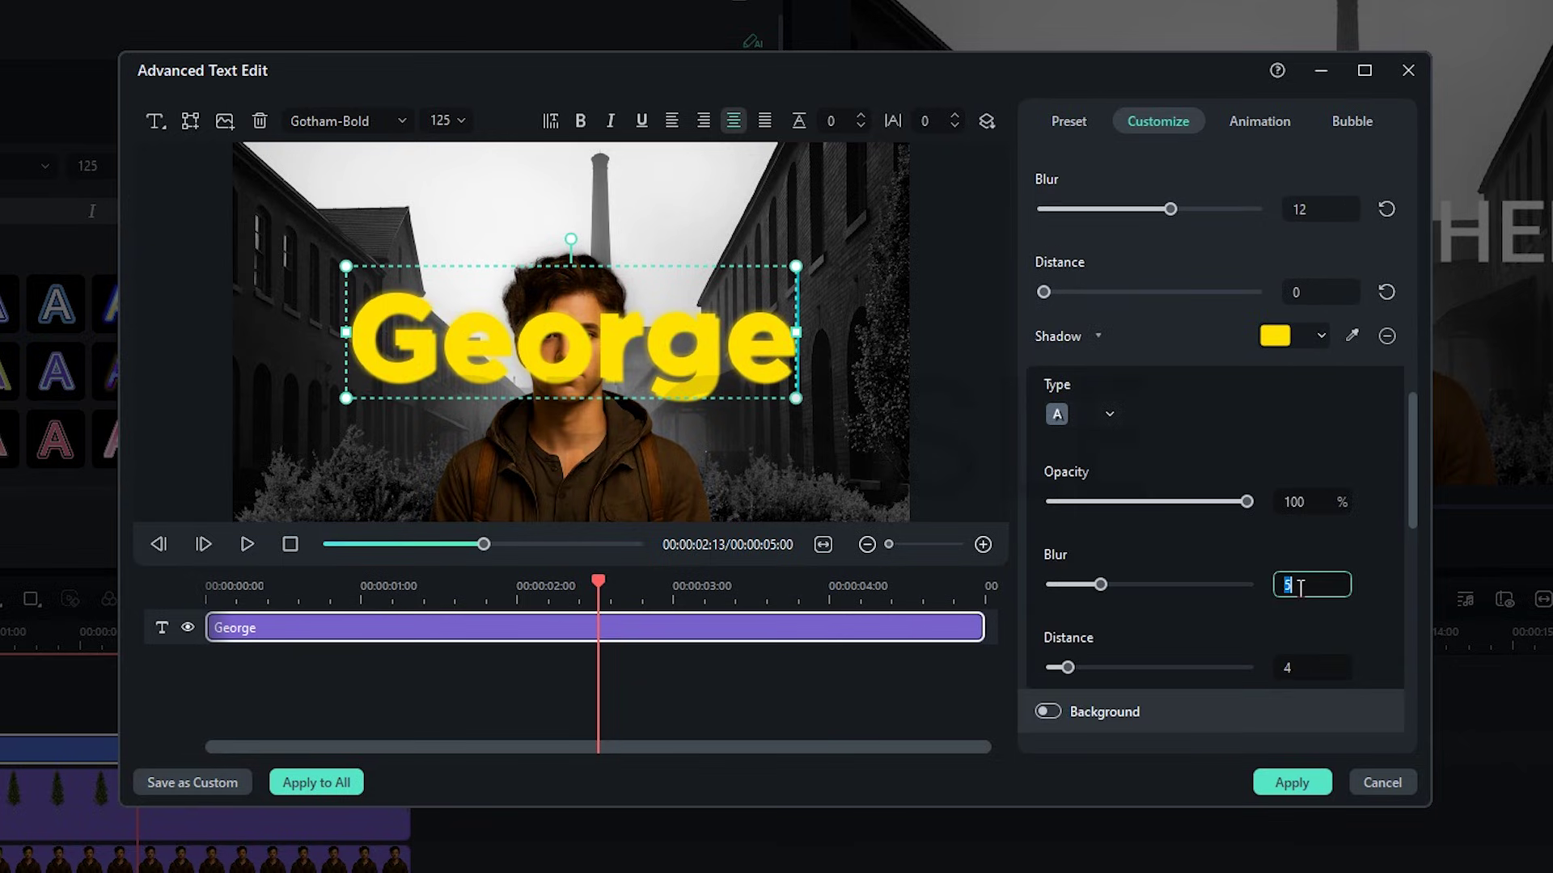
drag(1067, 667, 1028, 663)
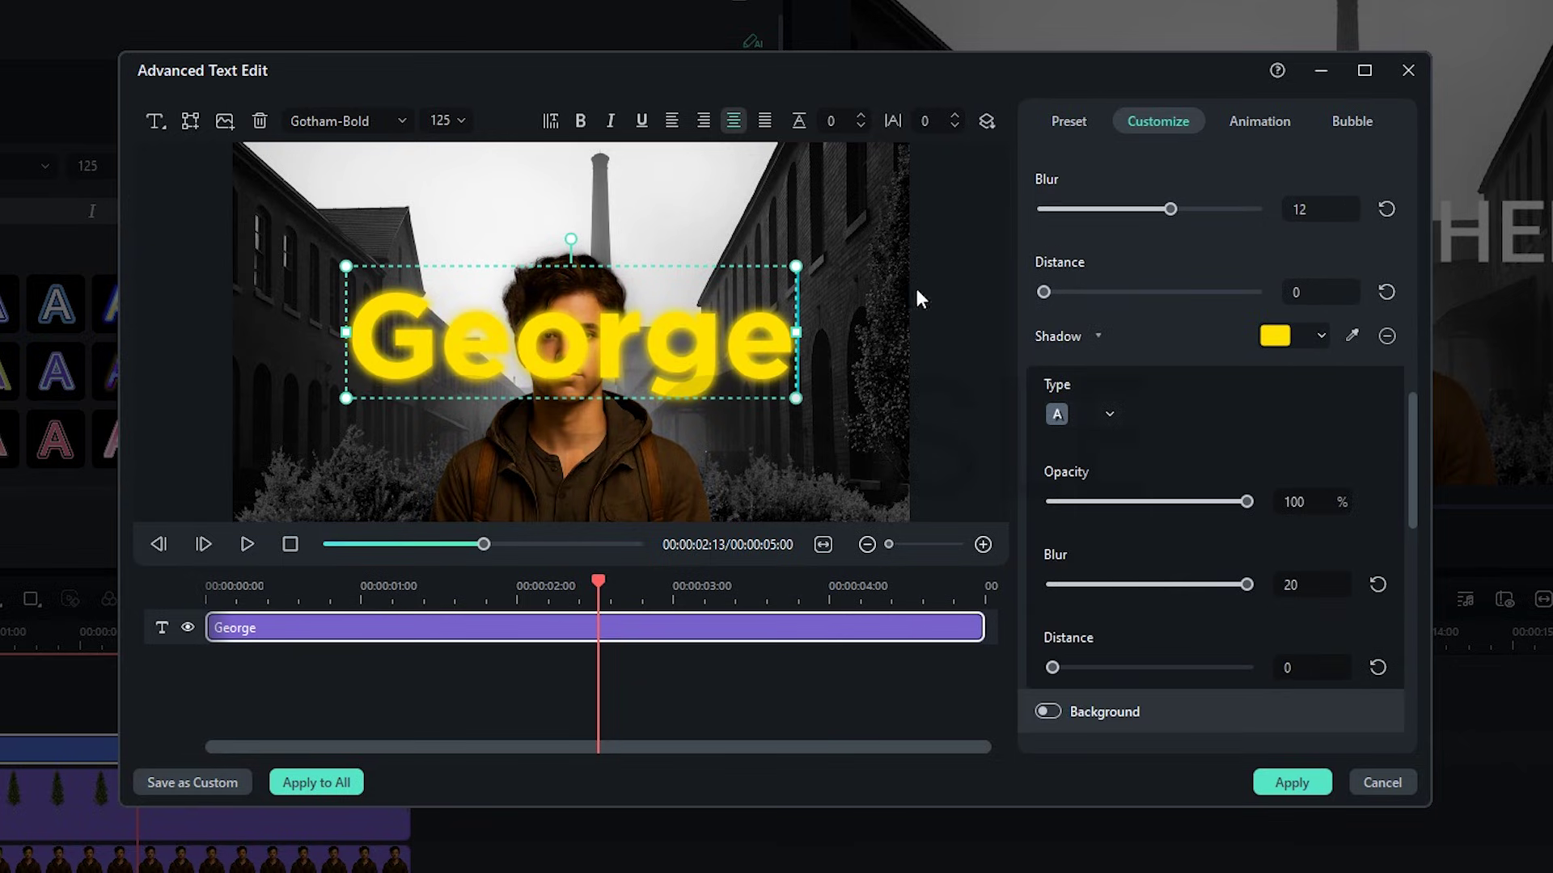
Step: Apply a 1.00 s Raise Up In animation and save the style as custom preset 'Glowing'
click(1260, 120)
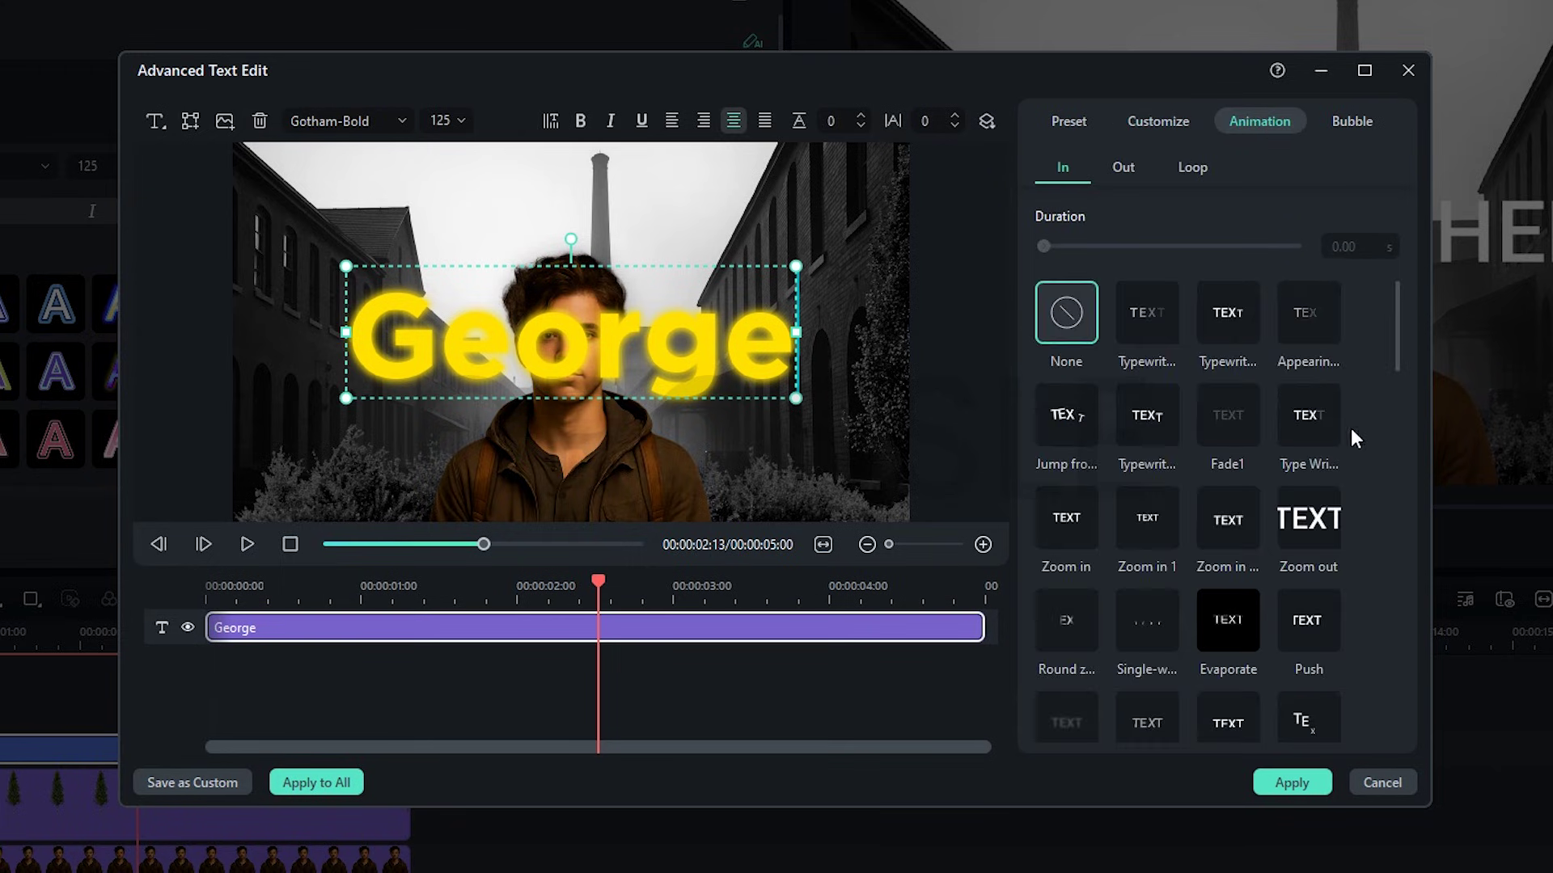
scroll(1358, 461, down, 10)
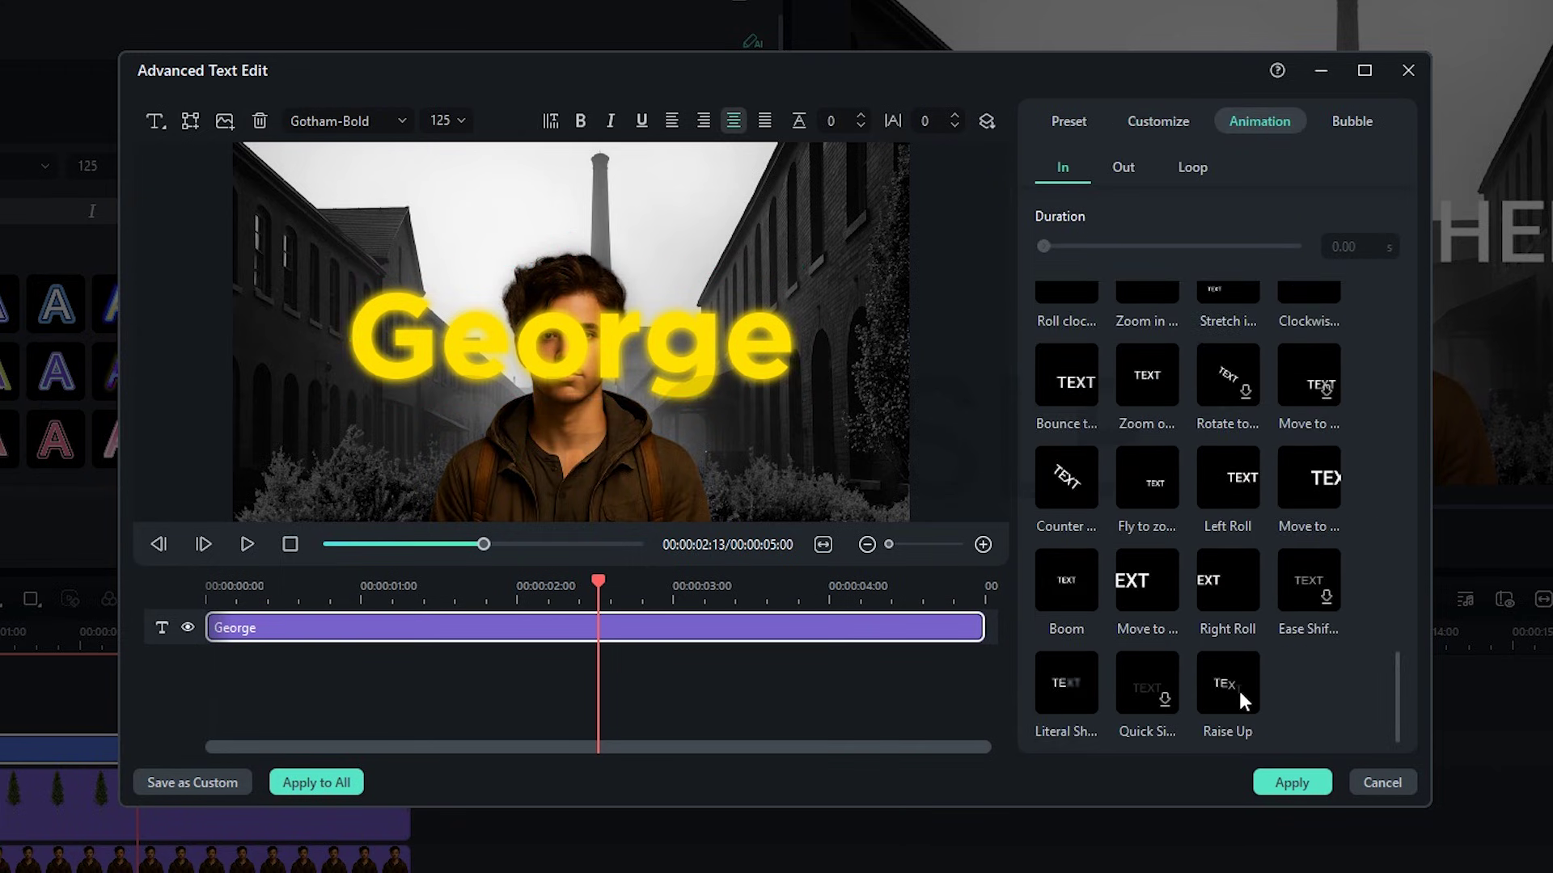
click(1242, 699)
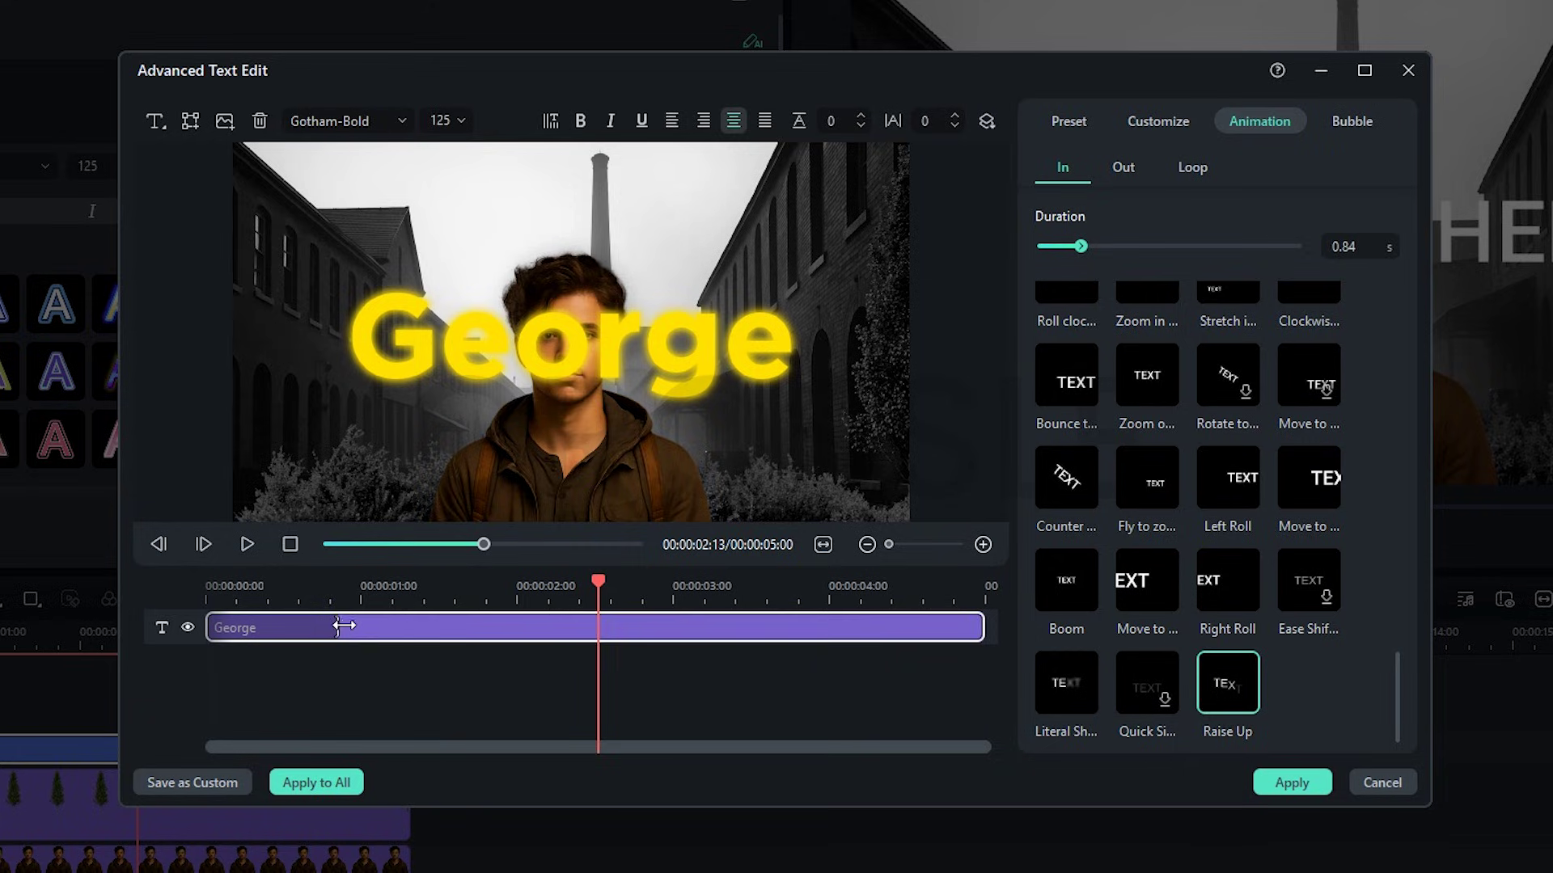
drag(344, 626, 362, 625)
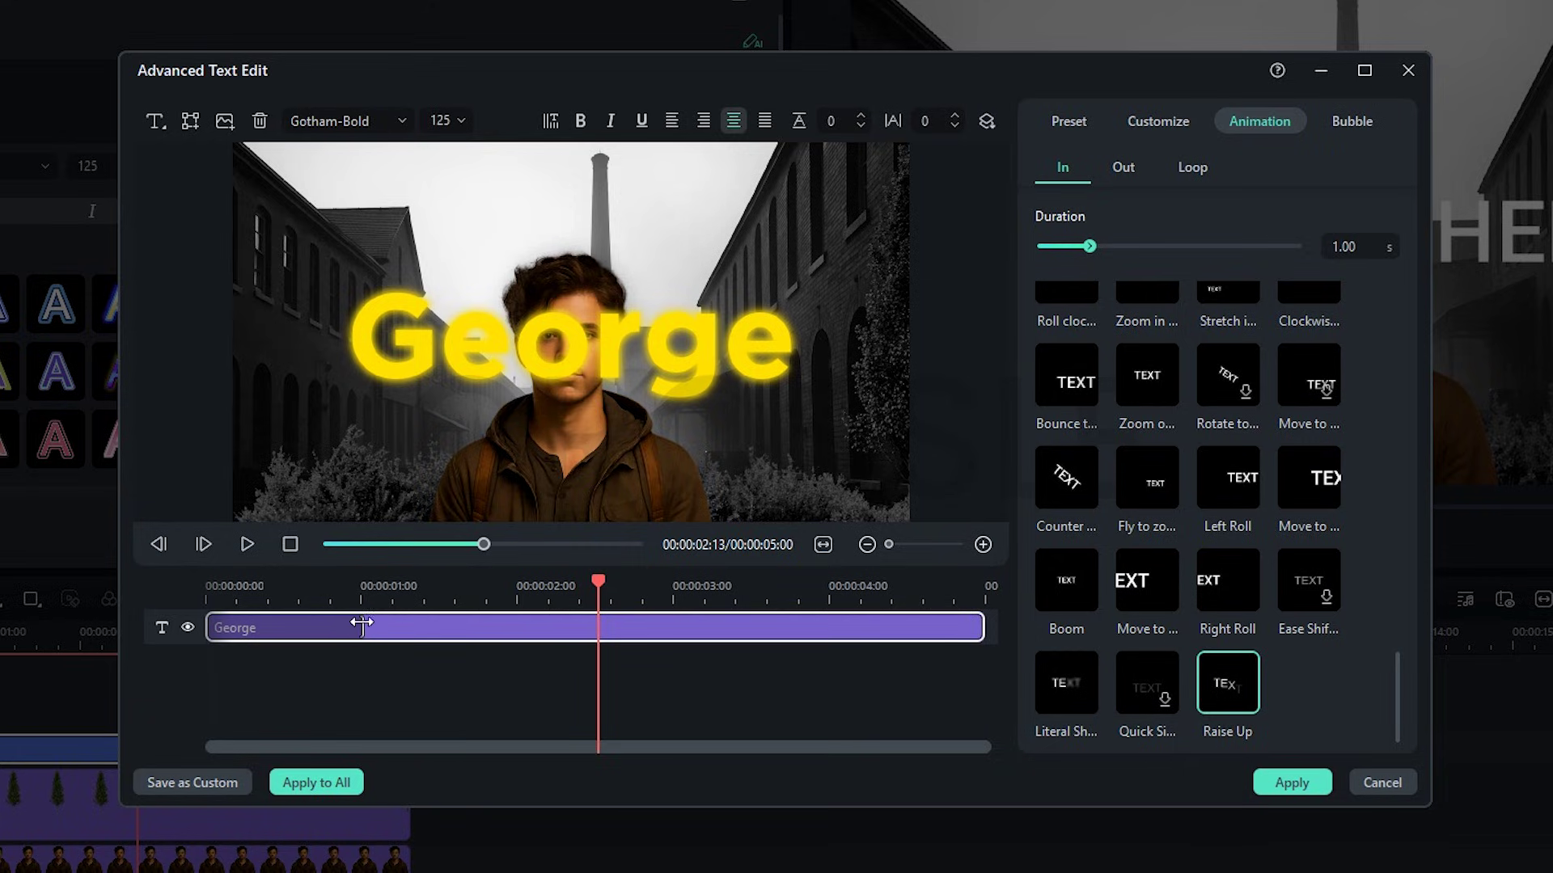
click(194, 780)
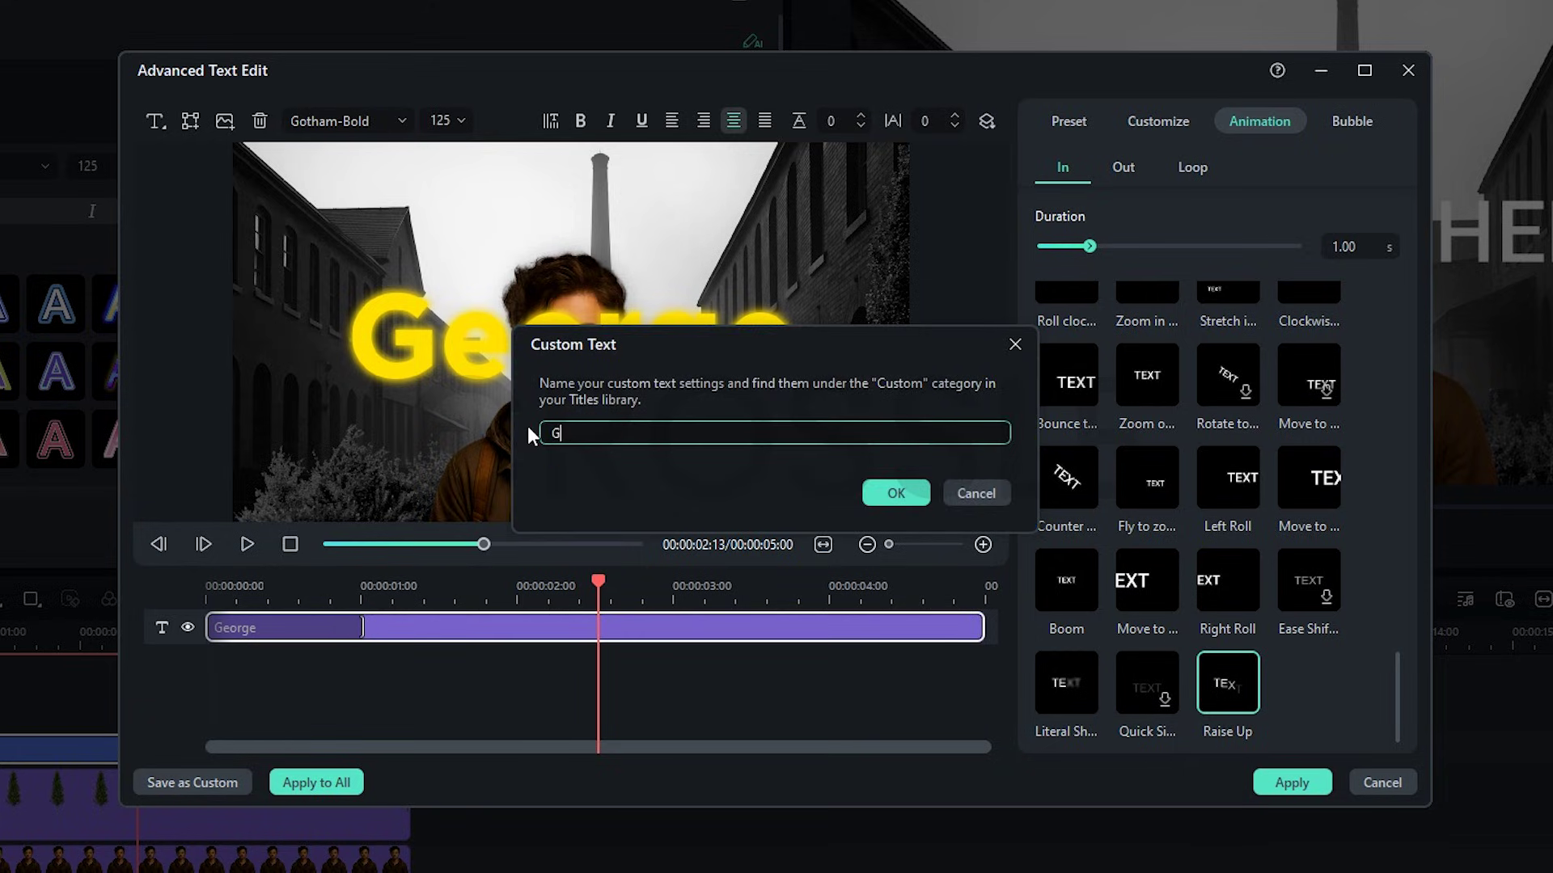
key(Return)
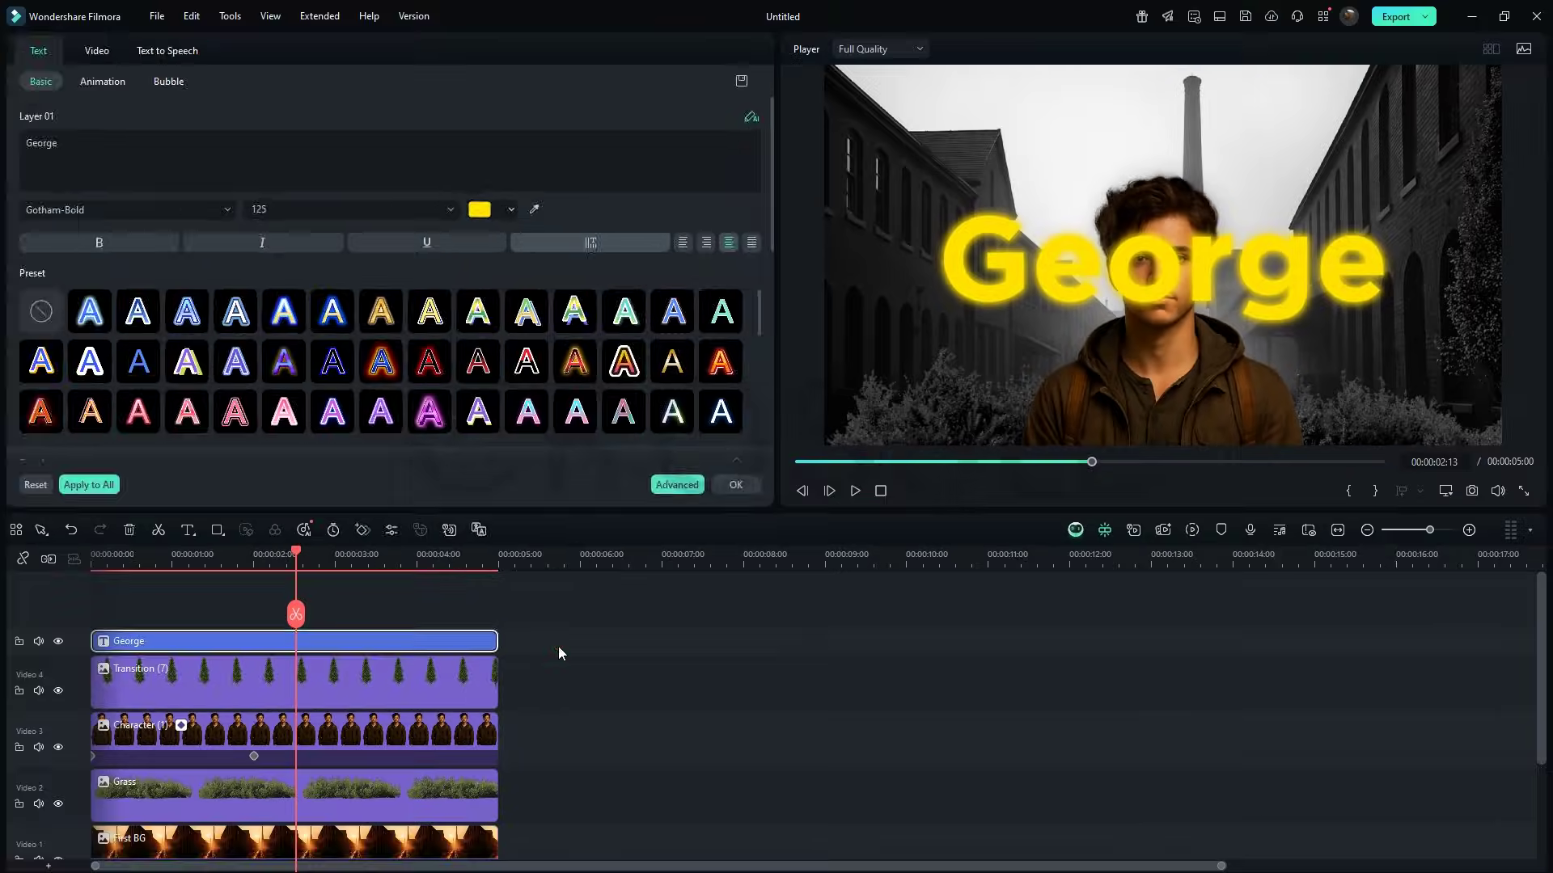
Step: Reorder tracks so the George title sits on Video 3 beneath Transition and Character (1)
drag(552, 663, 456, 740)
drag(456, 739, 920, 739)
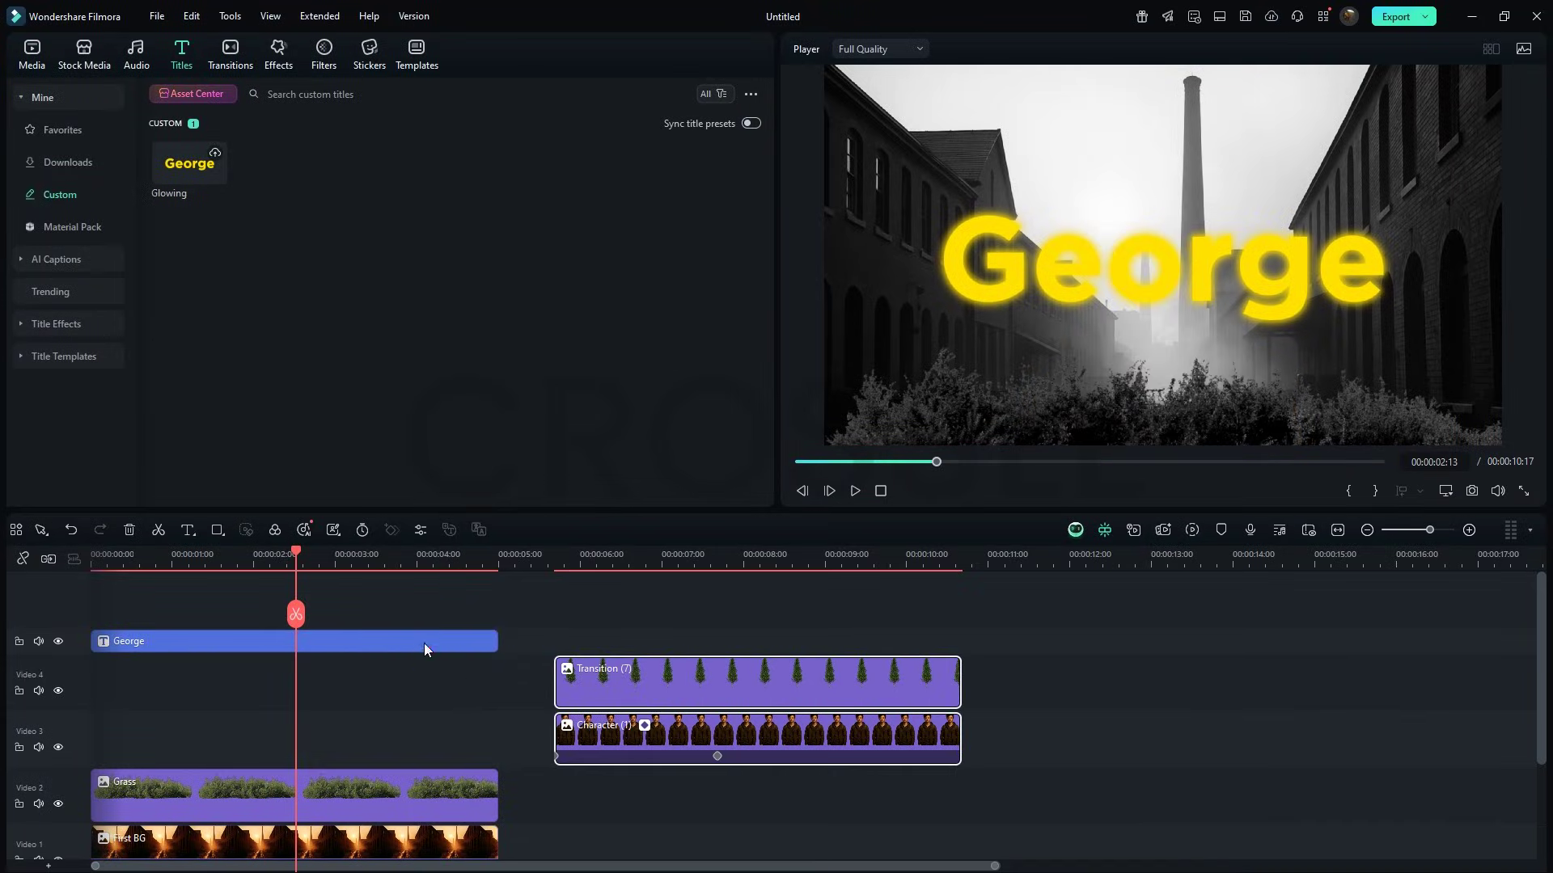
drag(424, 643, 430, 728)
drag(655, 740, 161, 670)
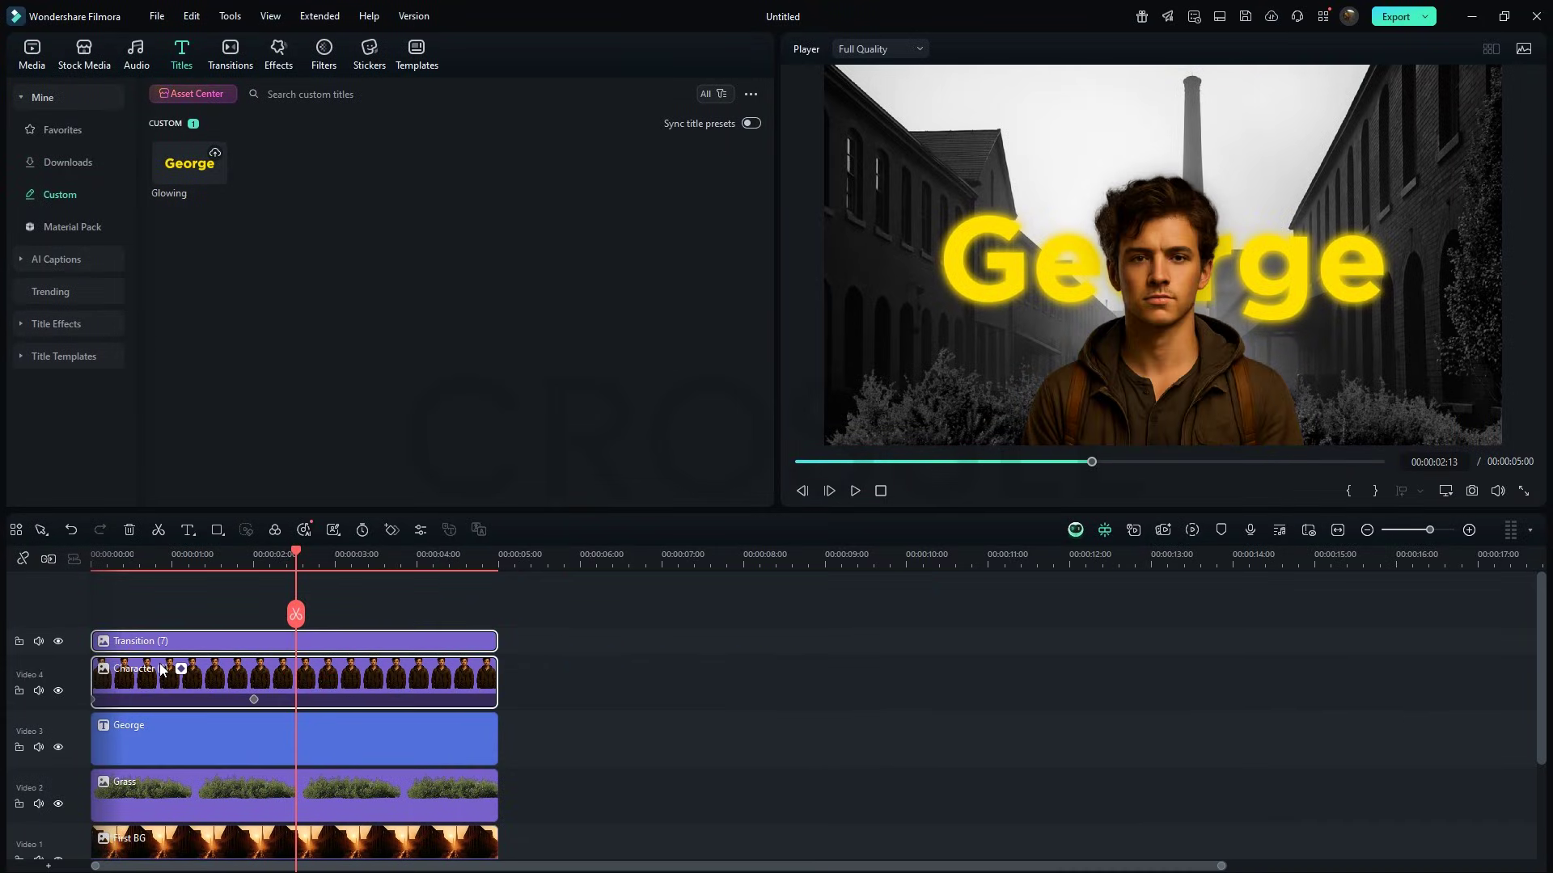
Step: Raise the George text toward the top of the frame
click(331, 746)
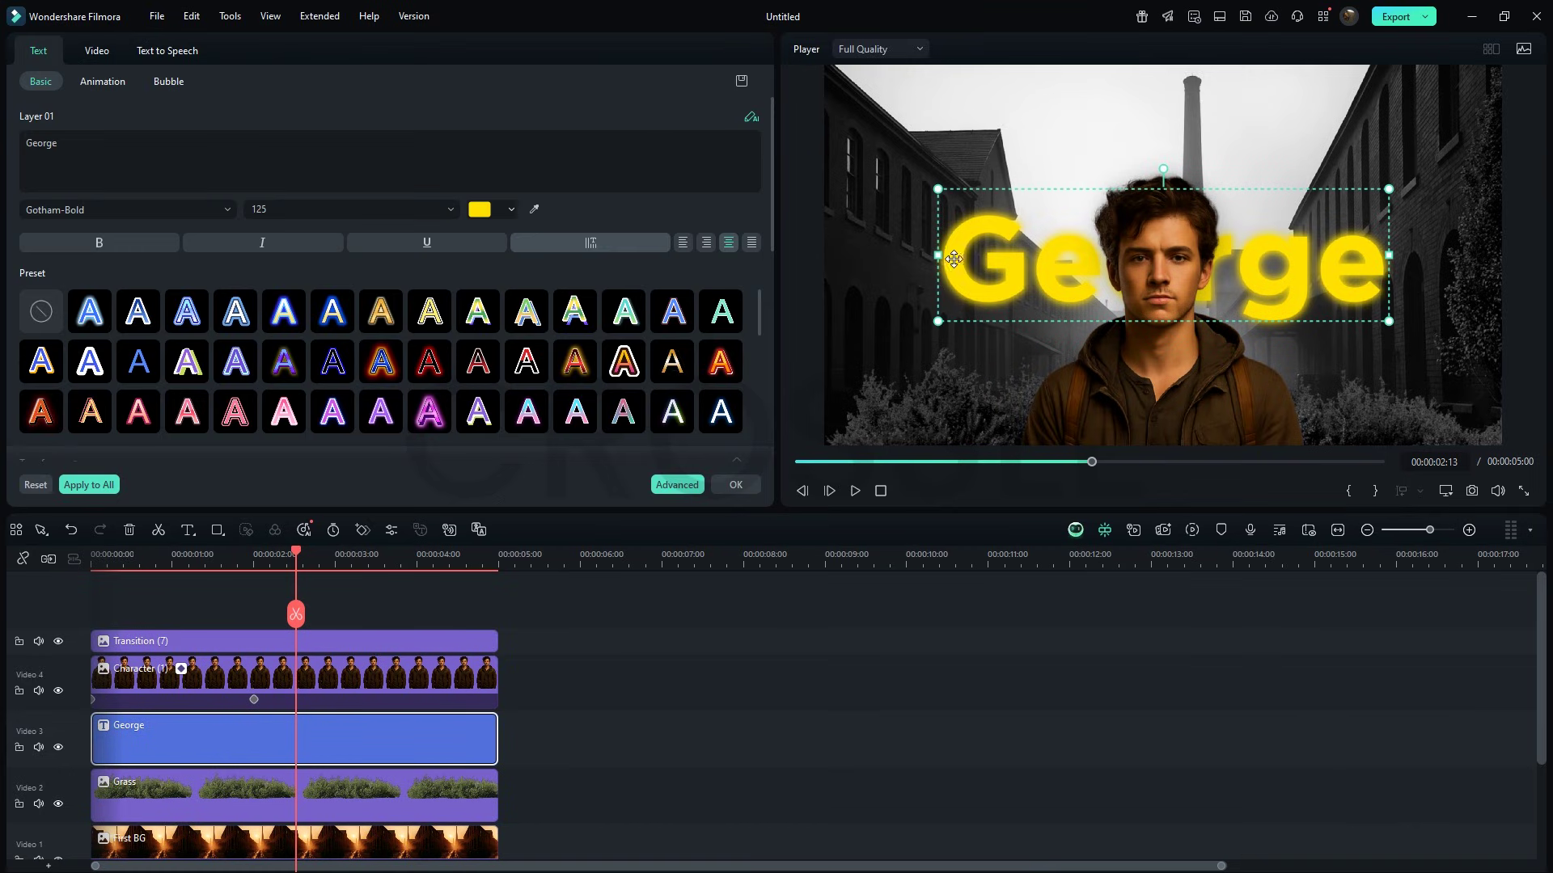
drag(955, 258, 954, 145)
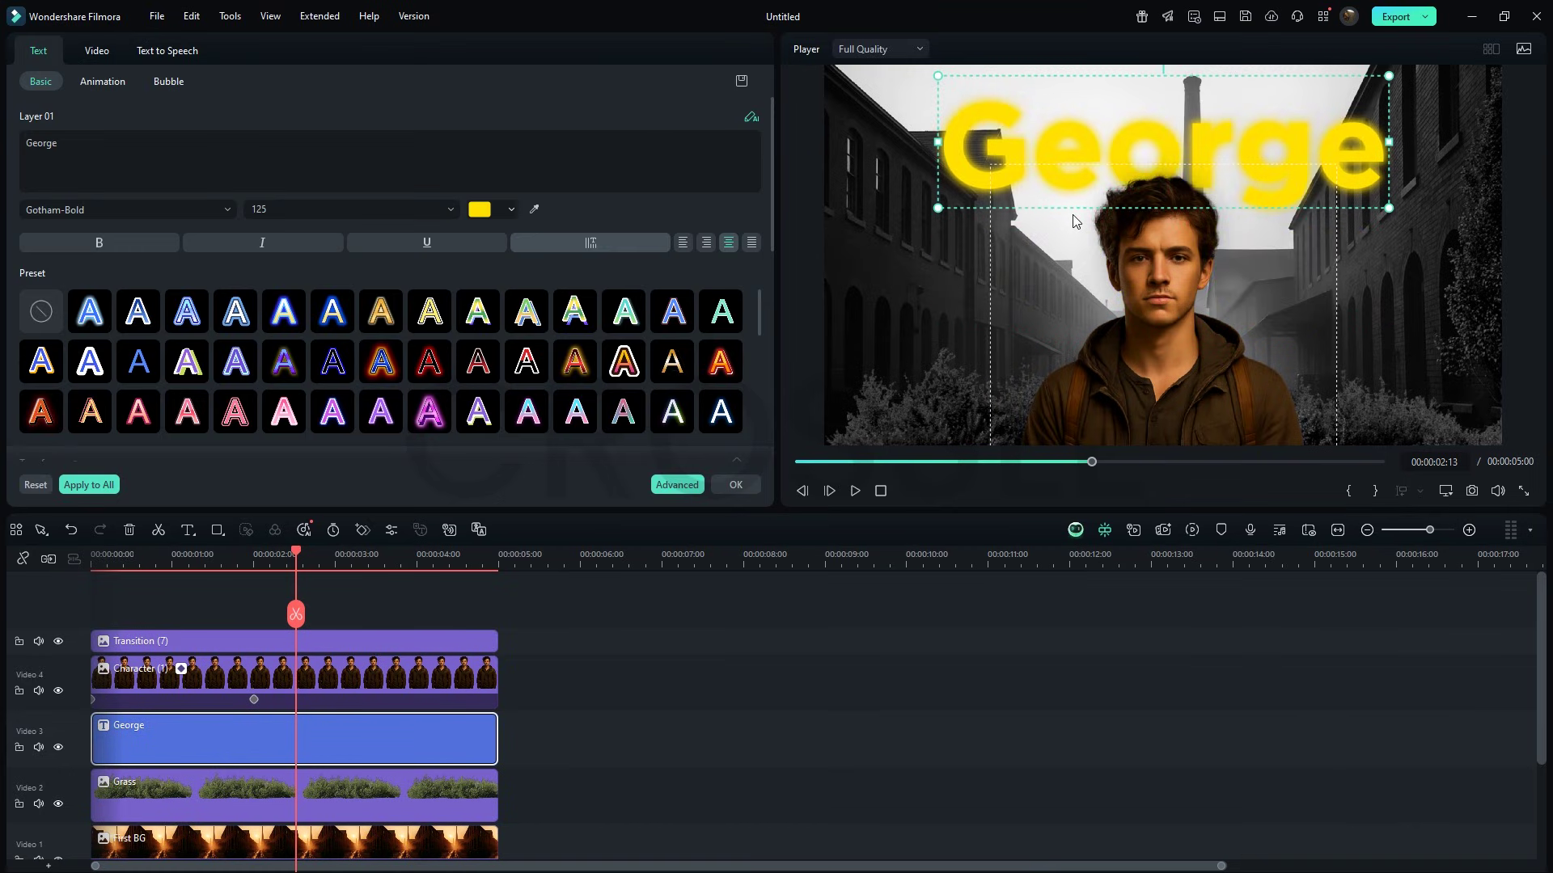
scroll(647, 736, down, 2)
Step: Apply the Black & White colour preset to First BG
click(419, 765)
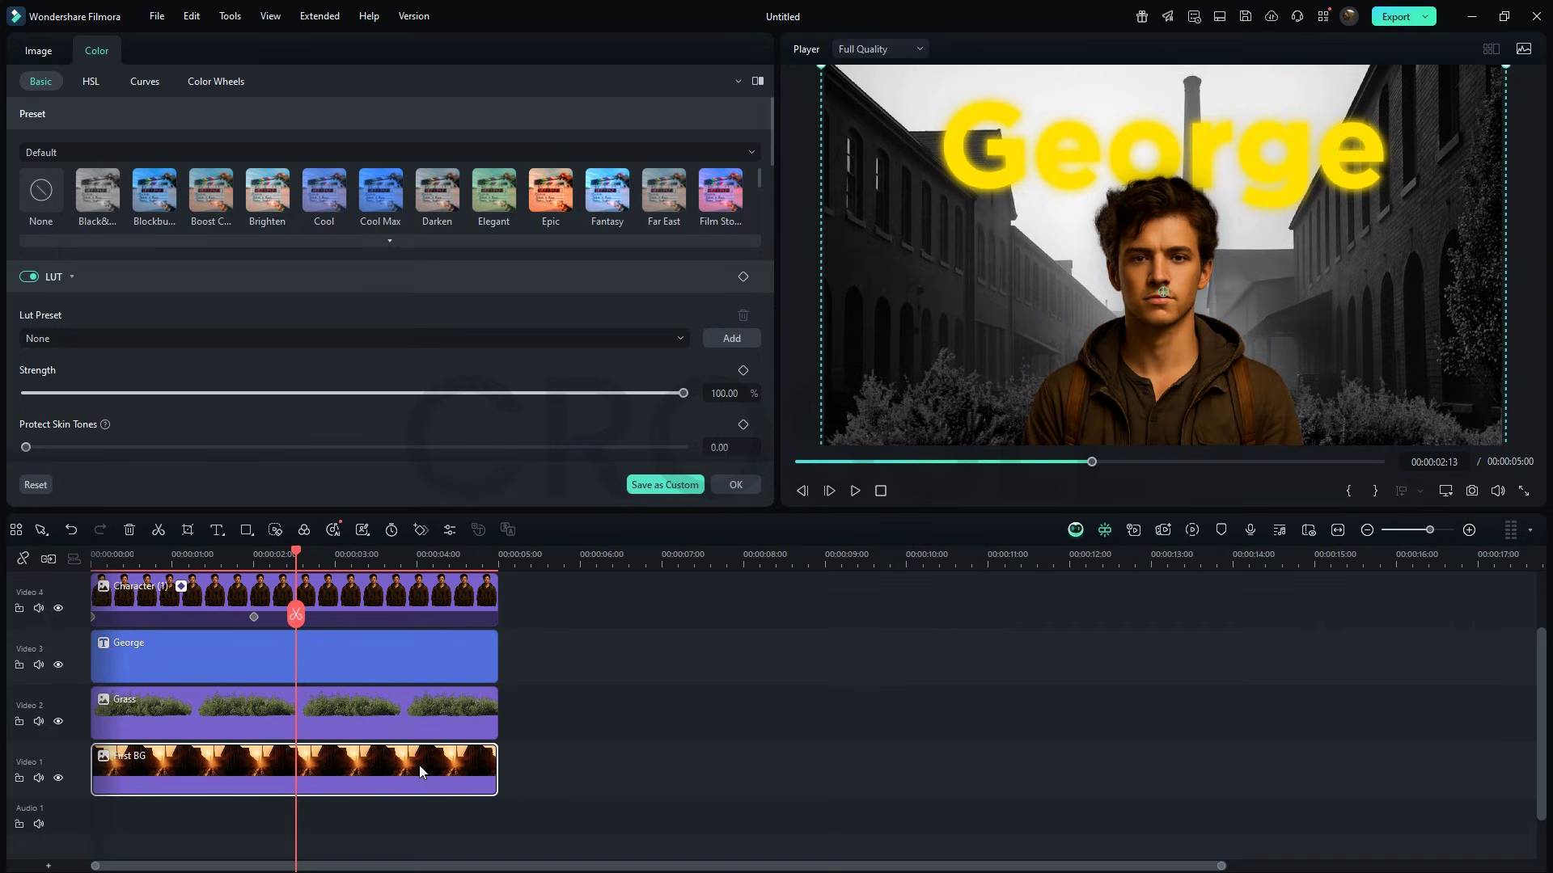
click(98, 199)
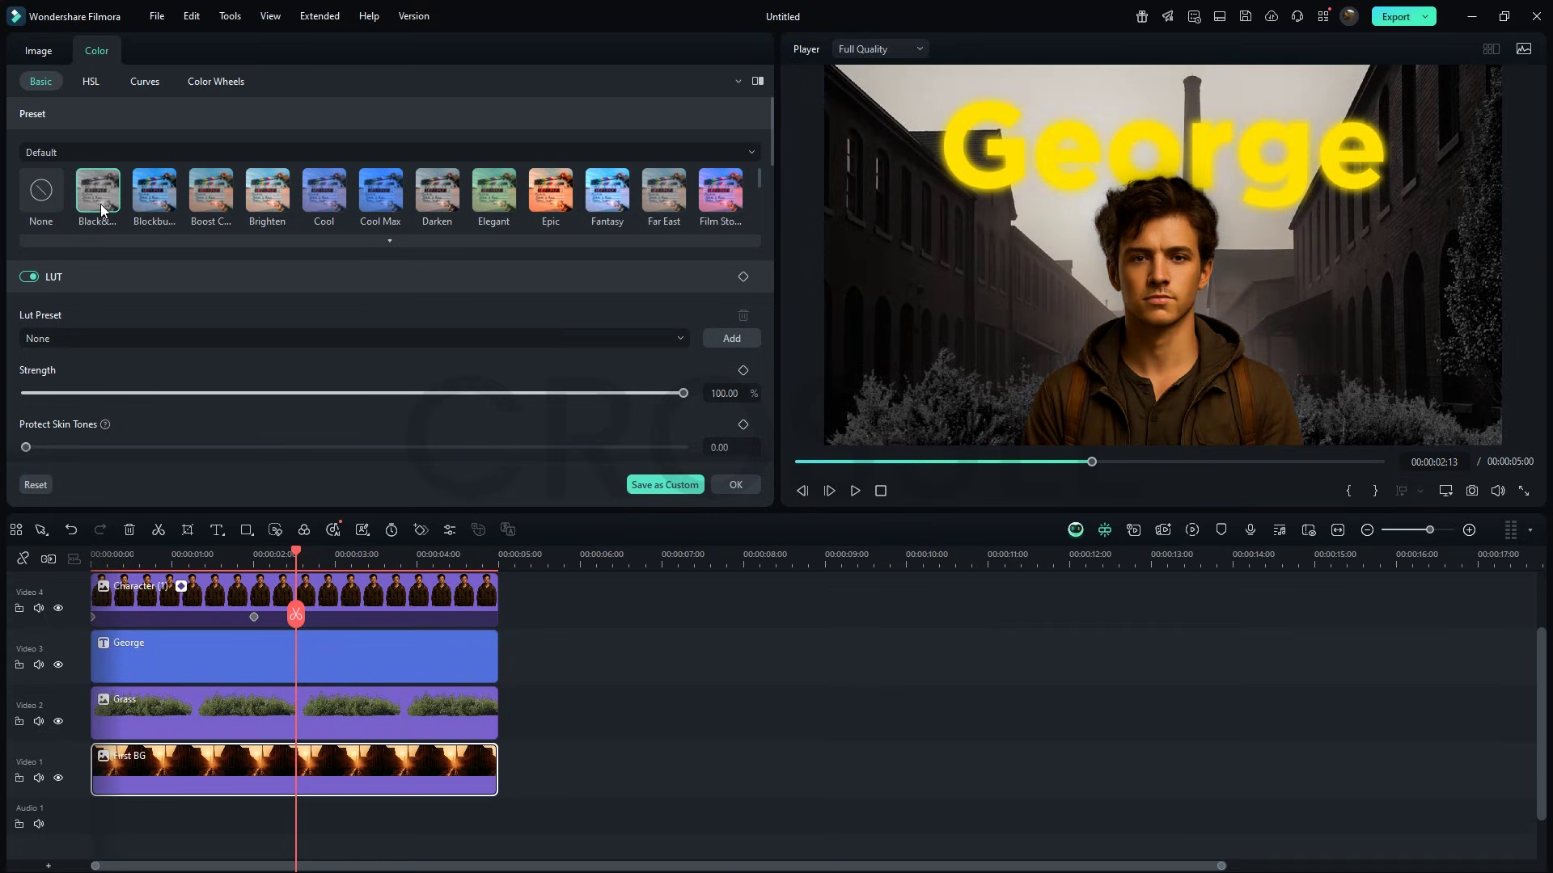
scroll(298, 346, down, 3)
Step: Play the scene from the start to check it, then stop
click(293, 554)
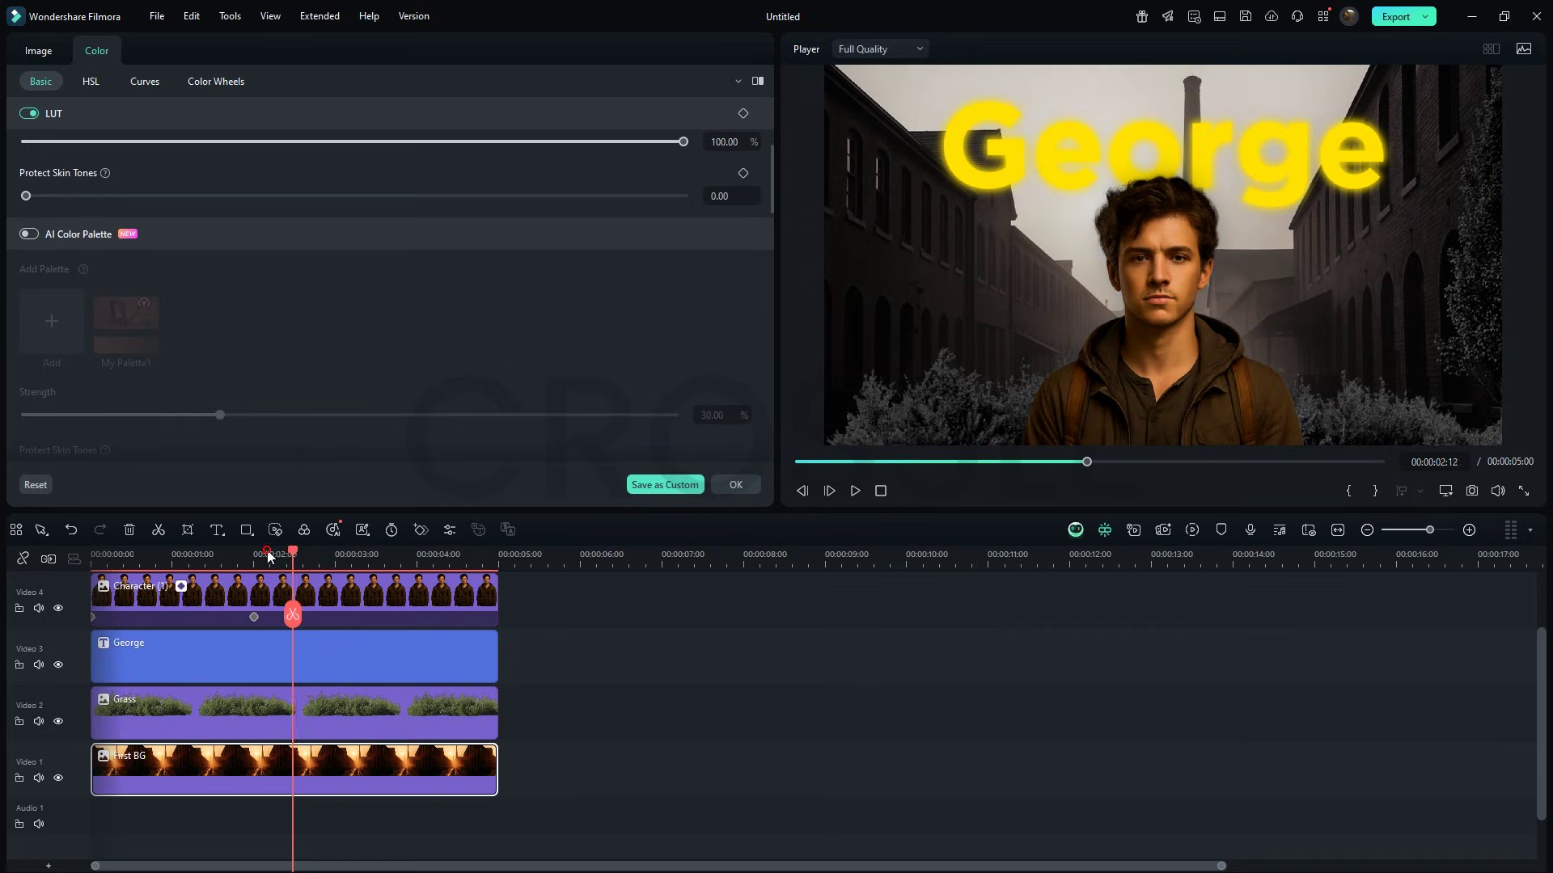
drag(269, 555, 89, 569)
key(space)
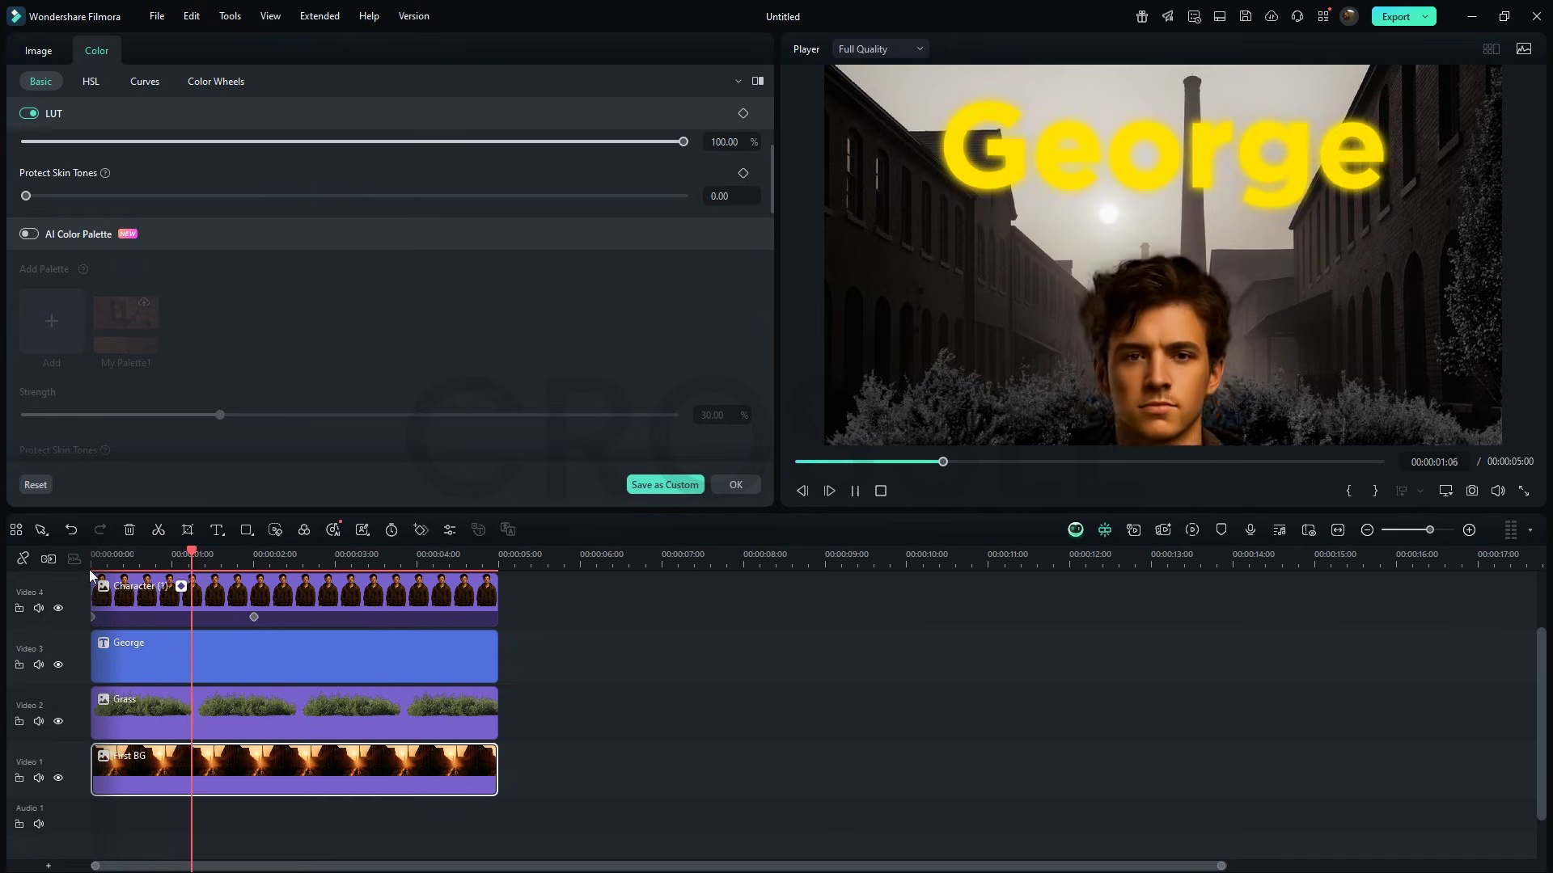
key(space)
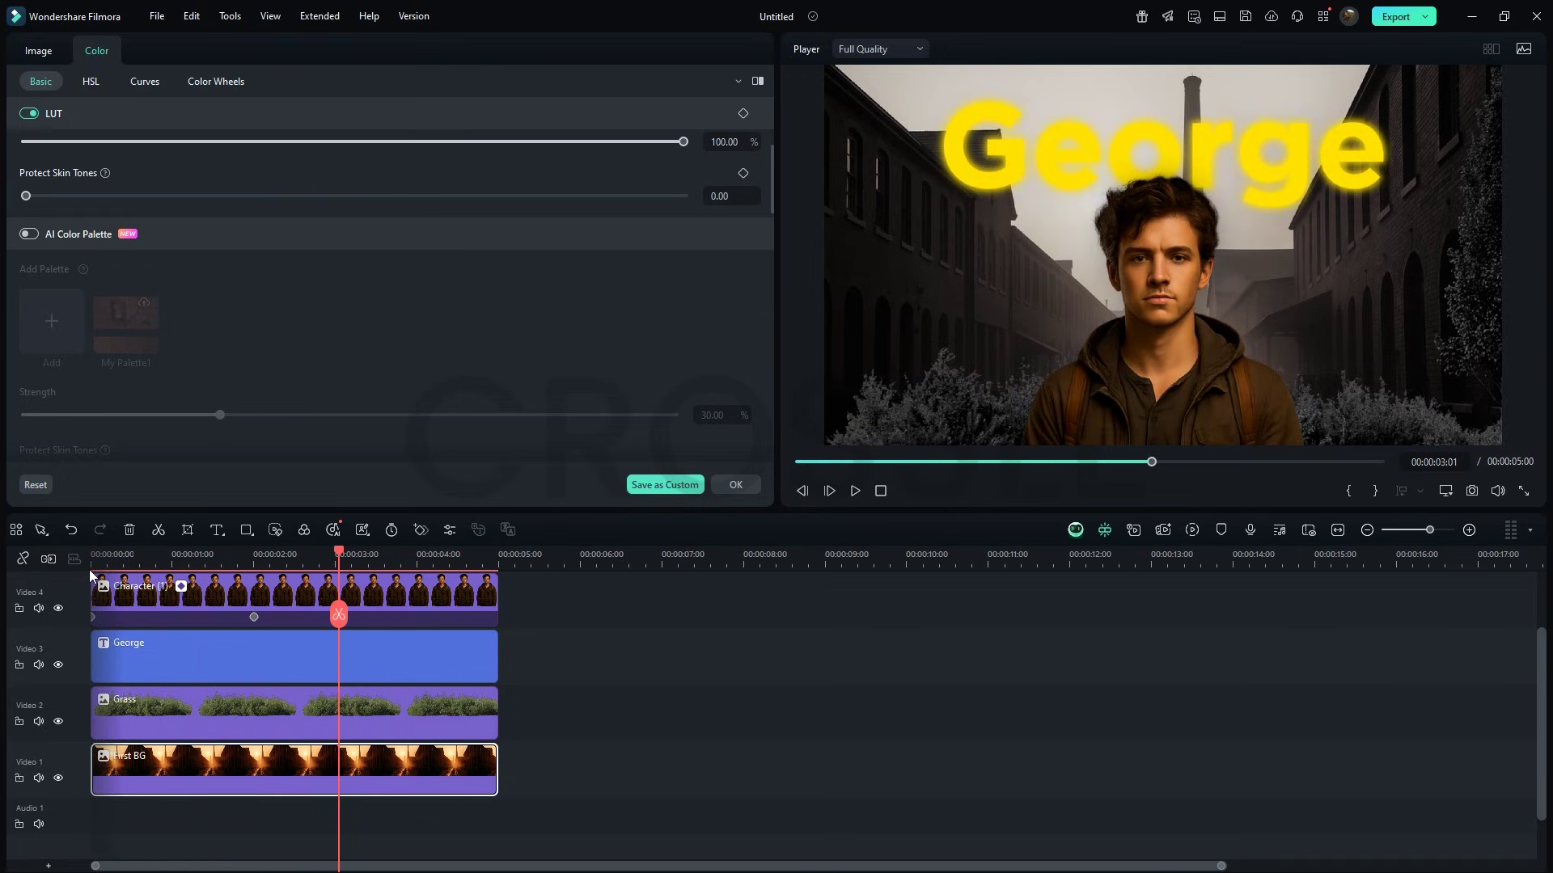
Step: Trim the George title's left edge so it starts at 00:00:00:24, then preview the scene
drag(93, 656, 173, 656)
click(95, 557)
key(space)
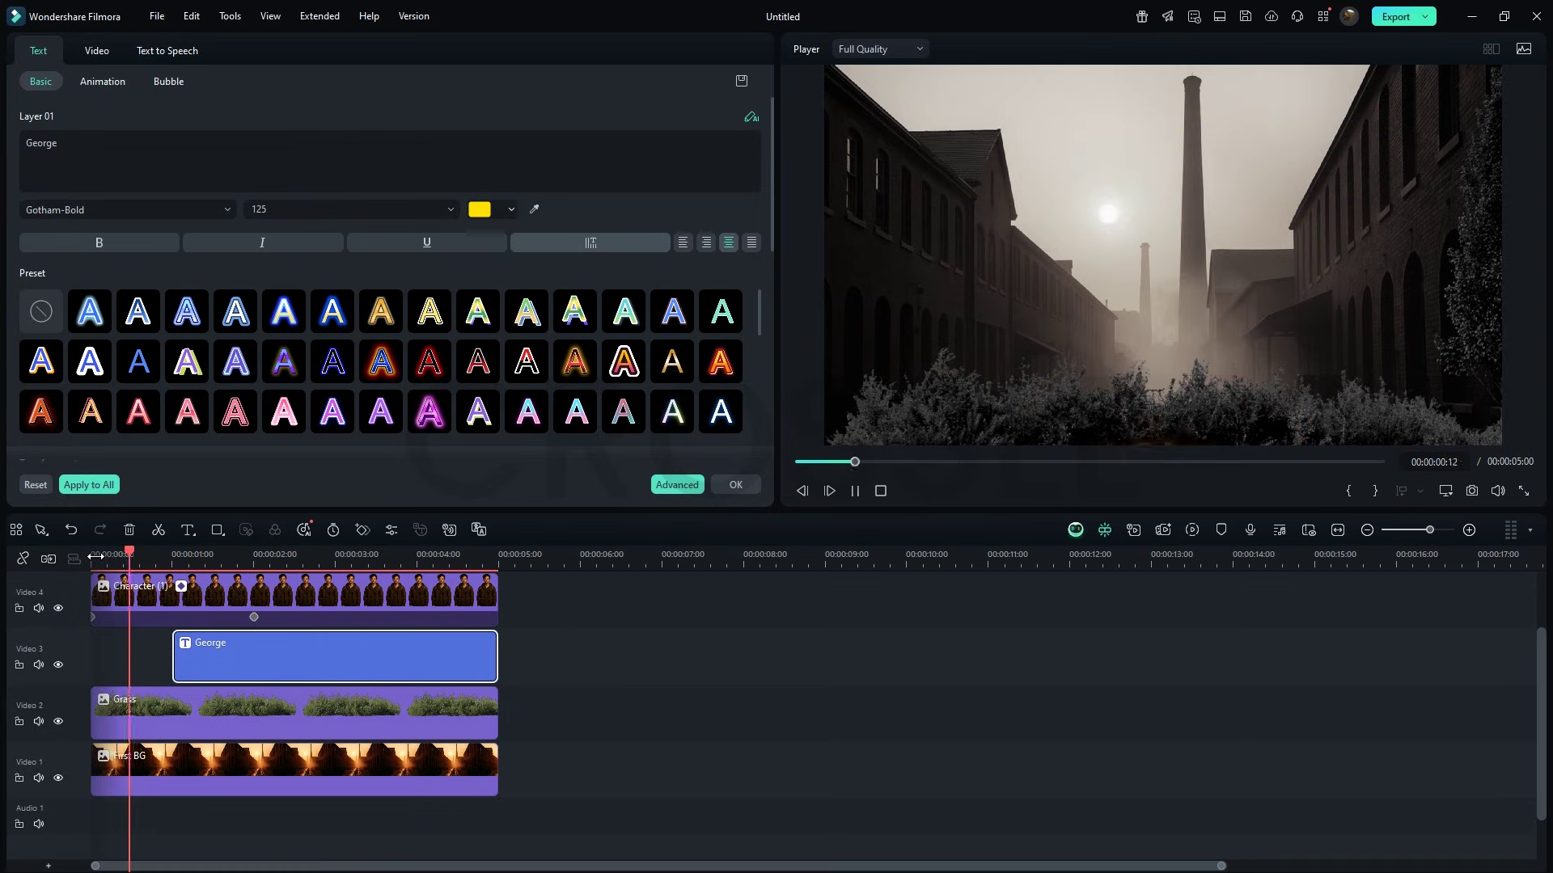
key(space)
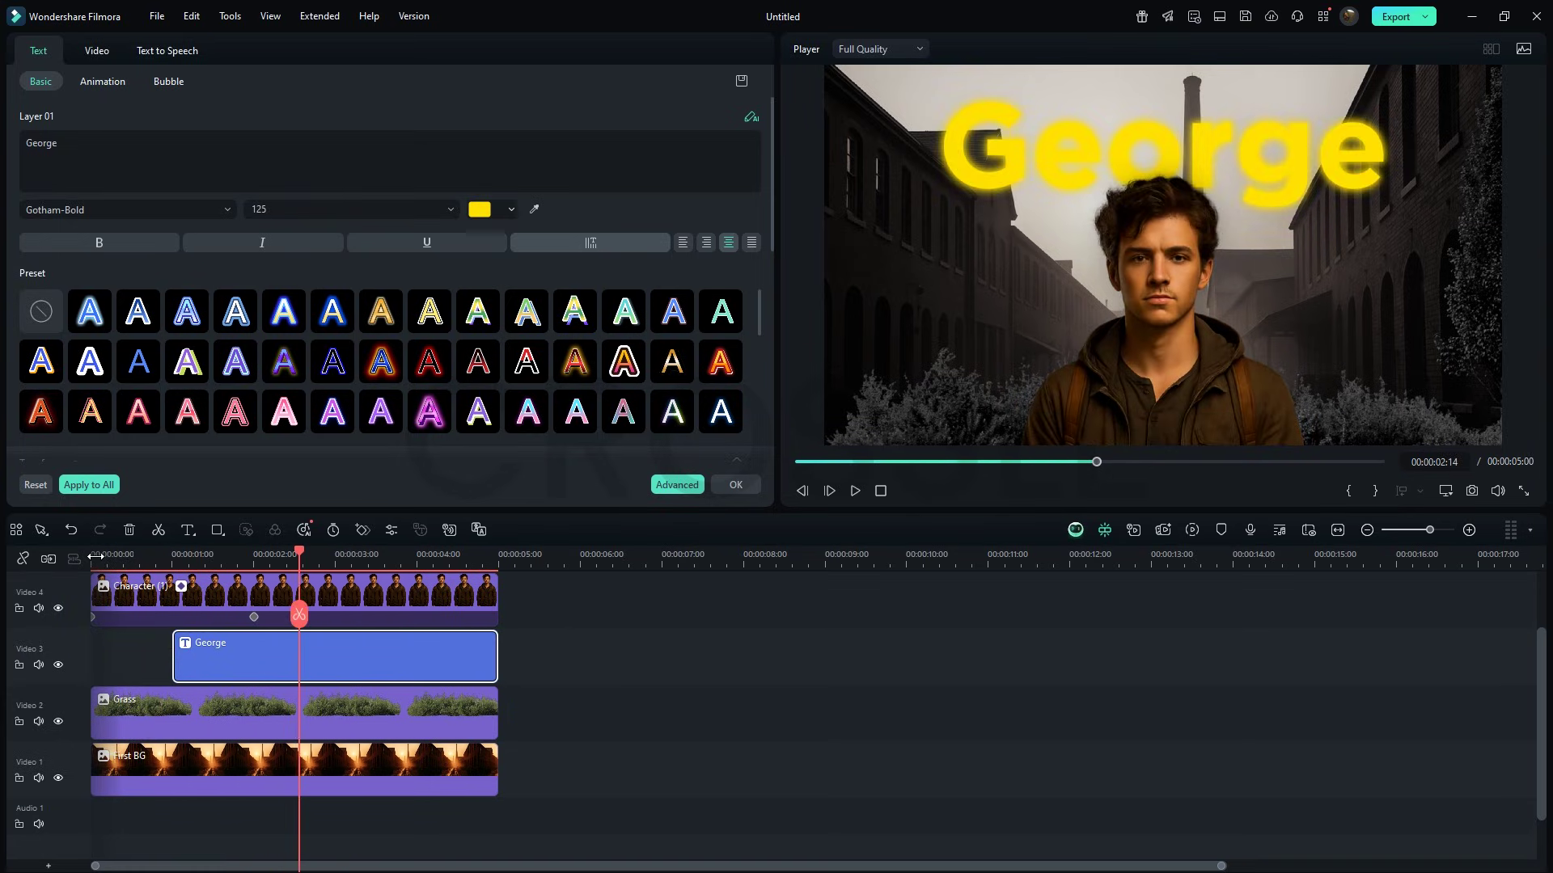
Step: Select all the scene's clips and merge them into a compound clip named First
drag(609, 802, 405, 560)
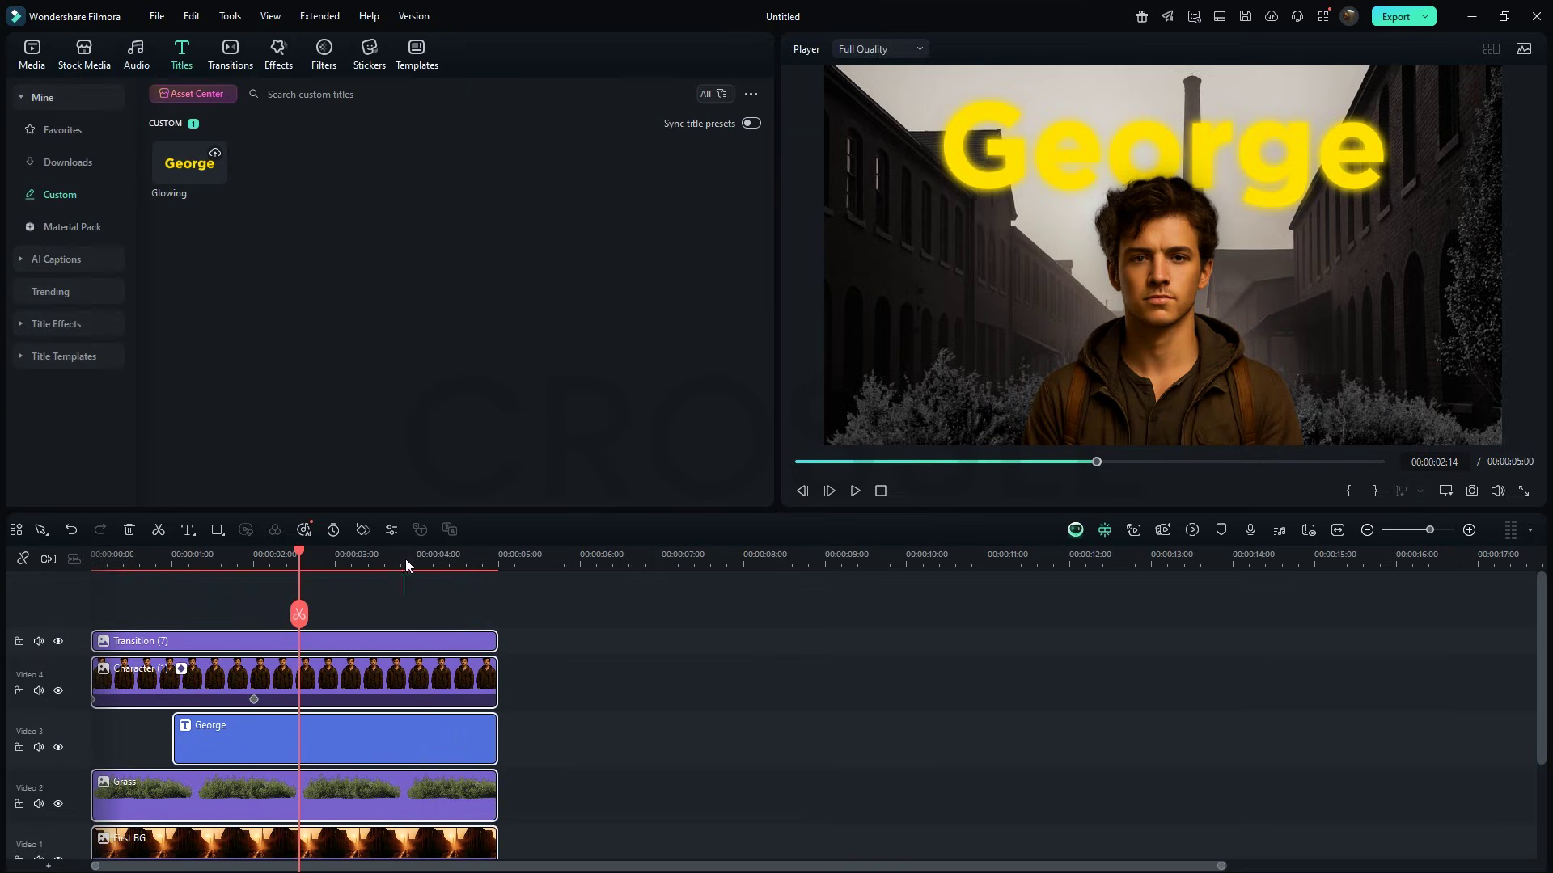
right_click(420, 642)
click(522, 416)
text(First)
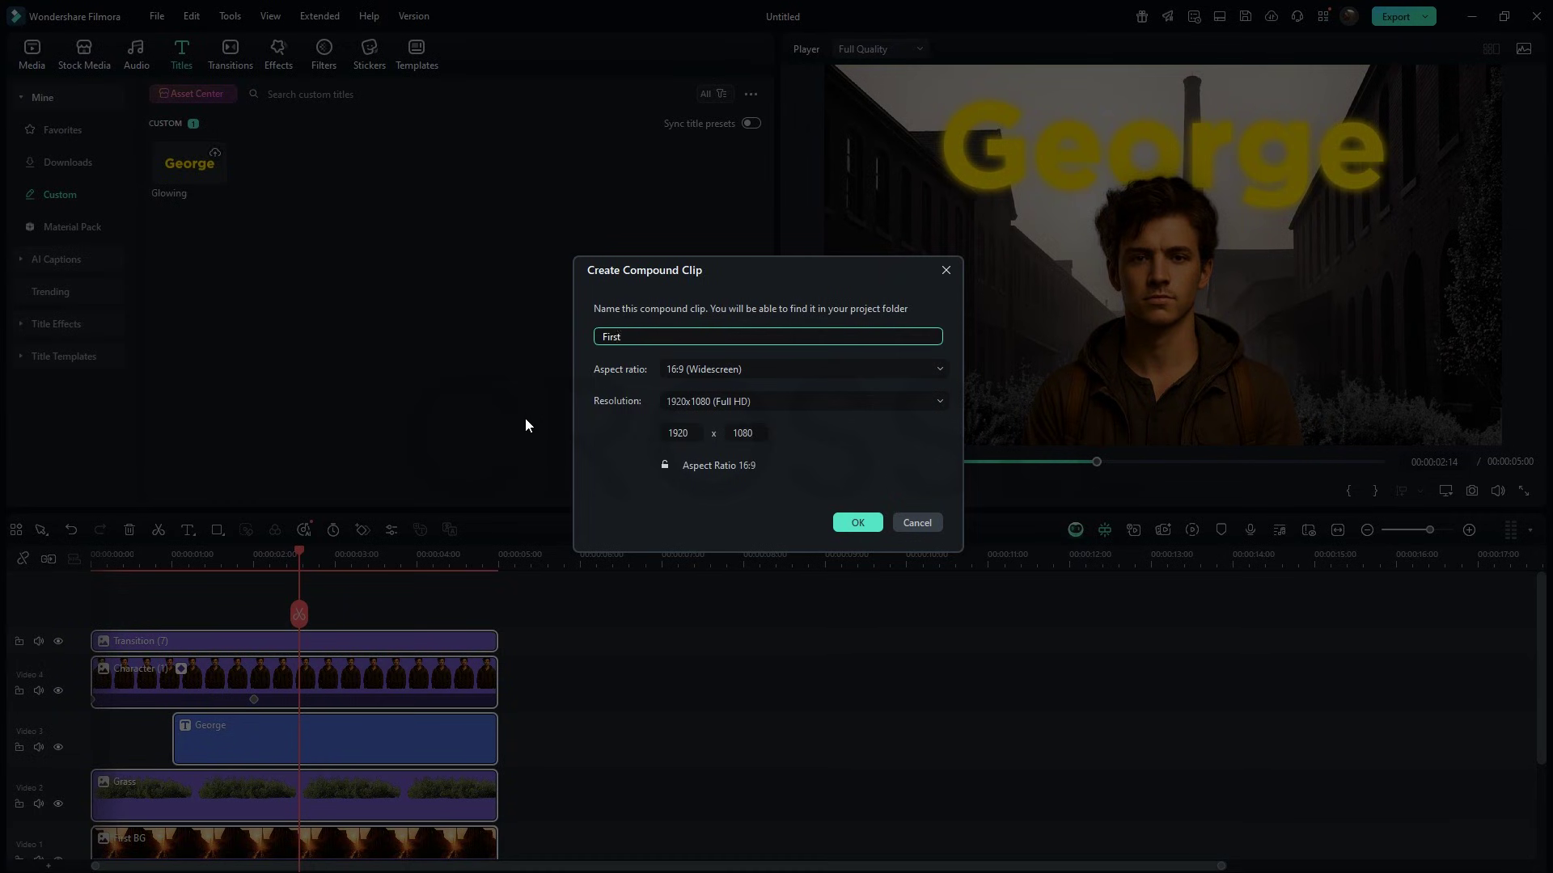
key(Return)
Step: Trim First to 4 seconds and drop Black Background Media 17 from Stock Media after it on Video 1
scroll(738, 732, down, 3)
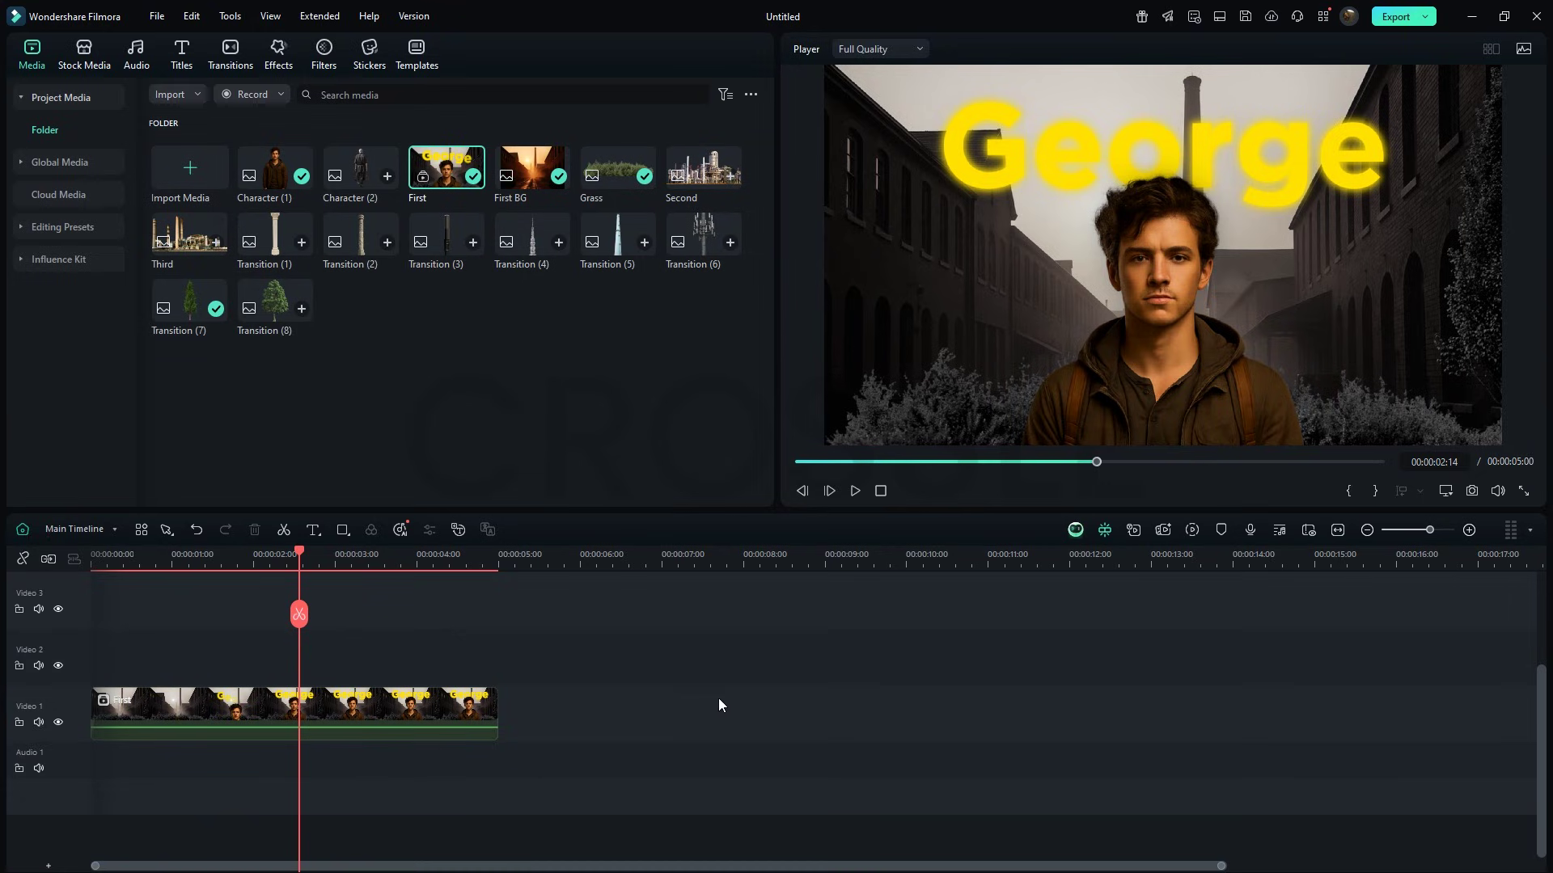
drag(497, 704, 414, 703)
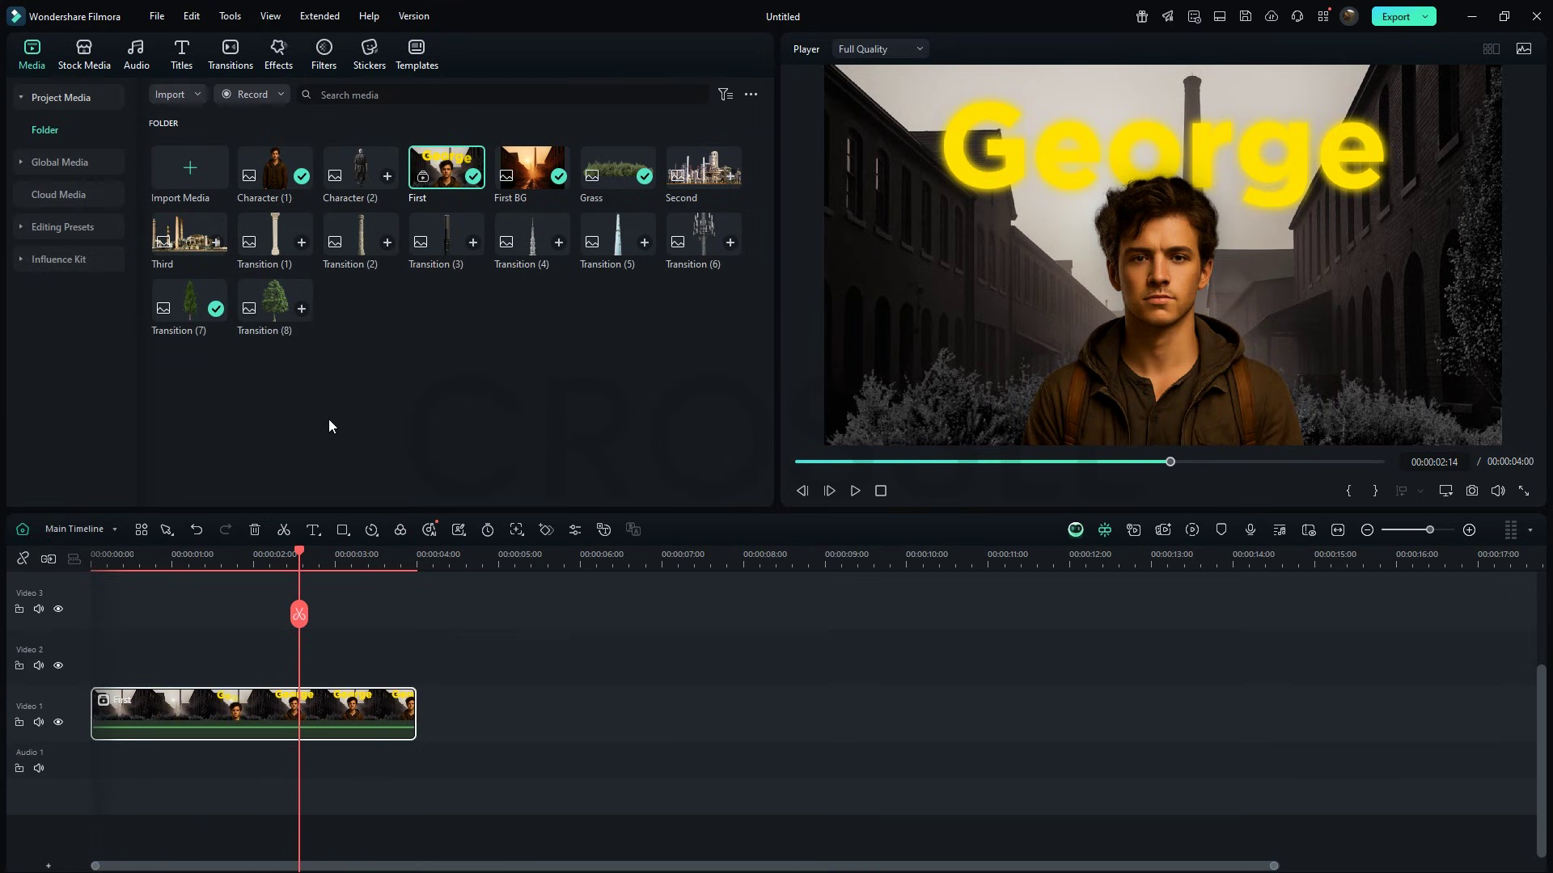
click(110, 63)
click(70, 291)
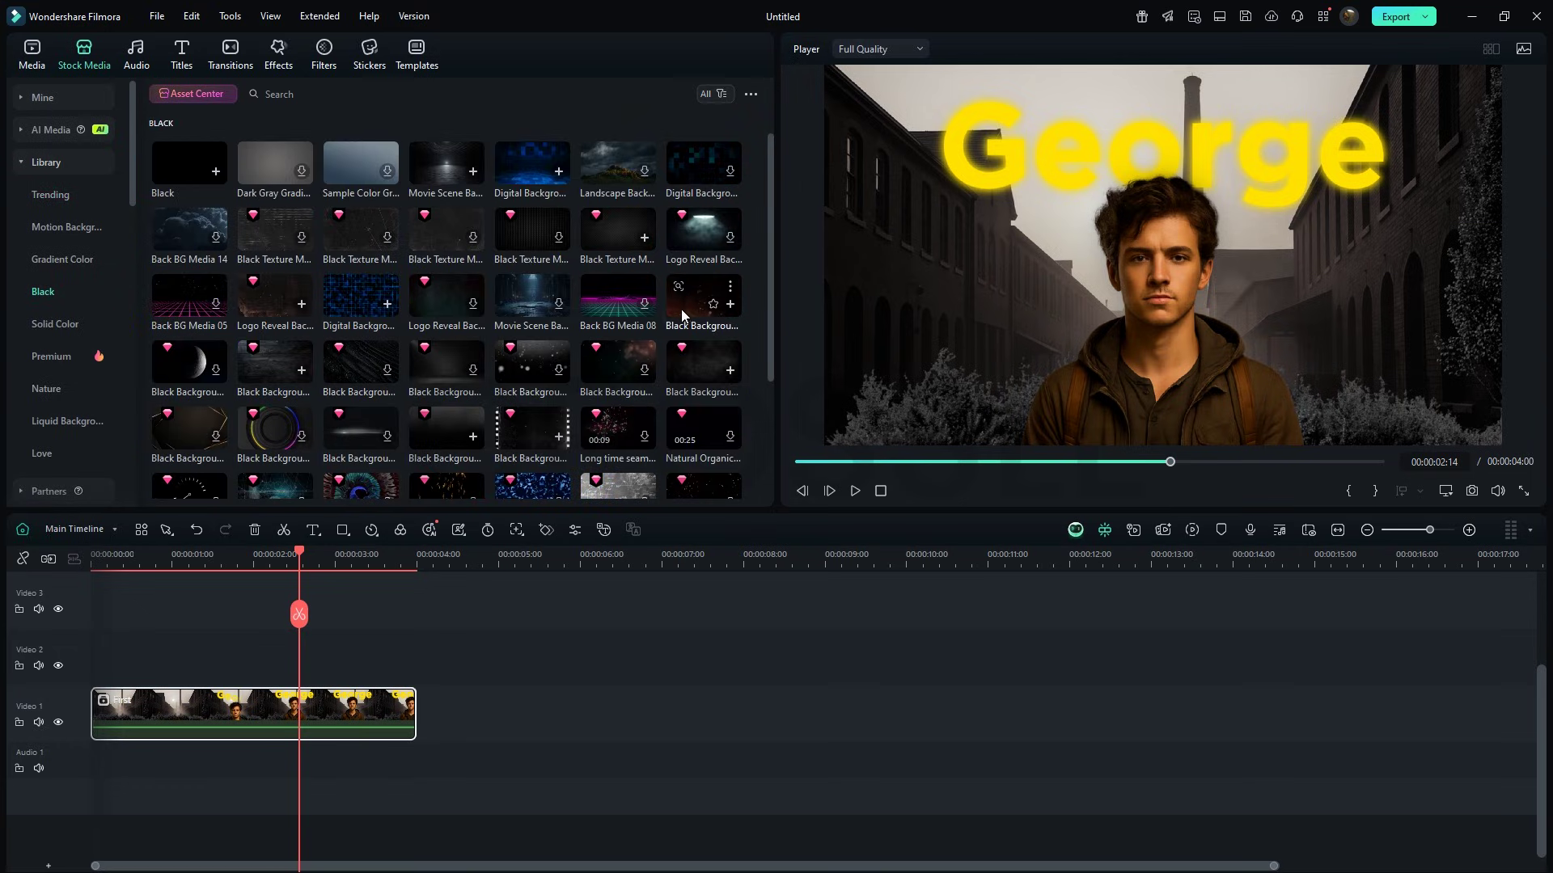
drag(682, 315, 435, 724)
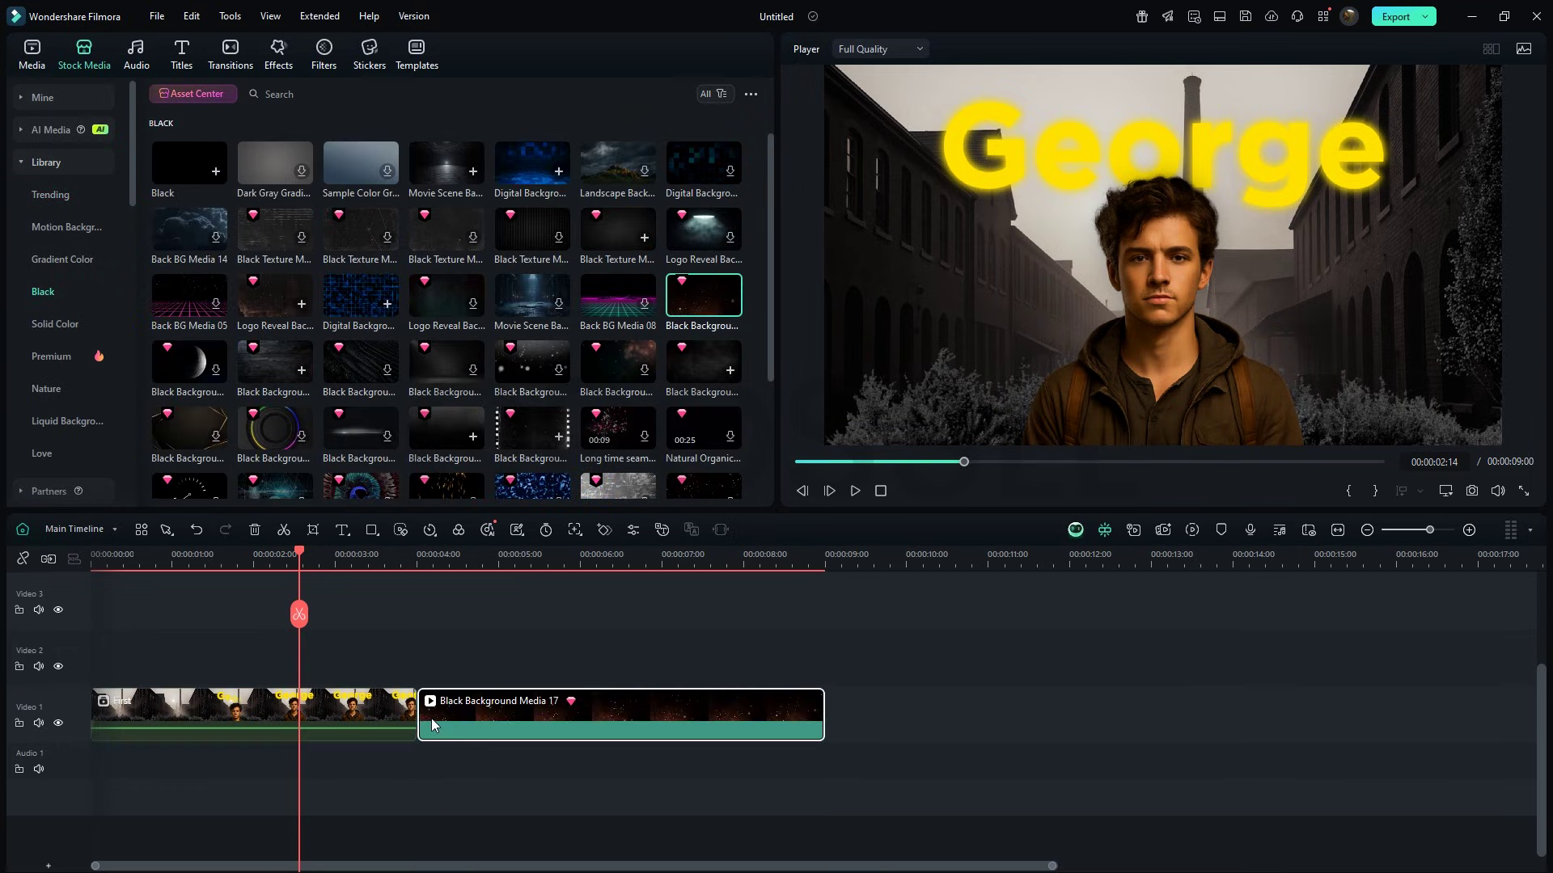
click(586, 568)
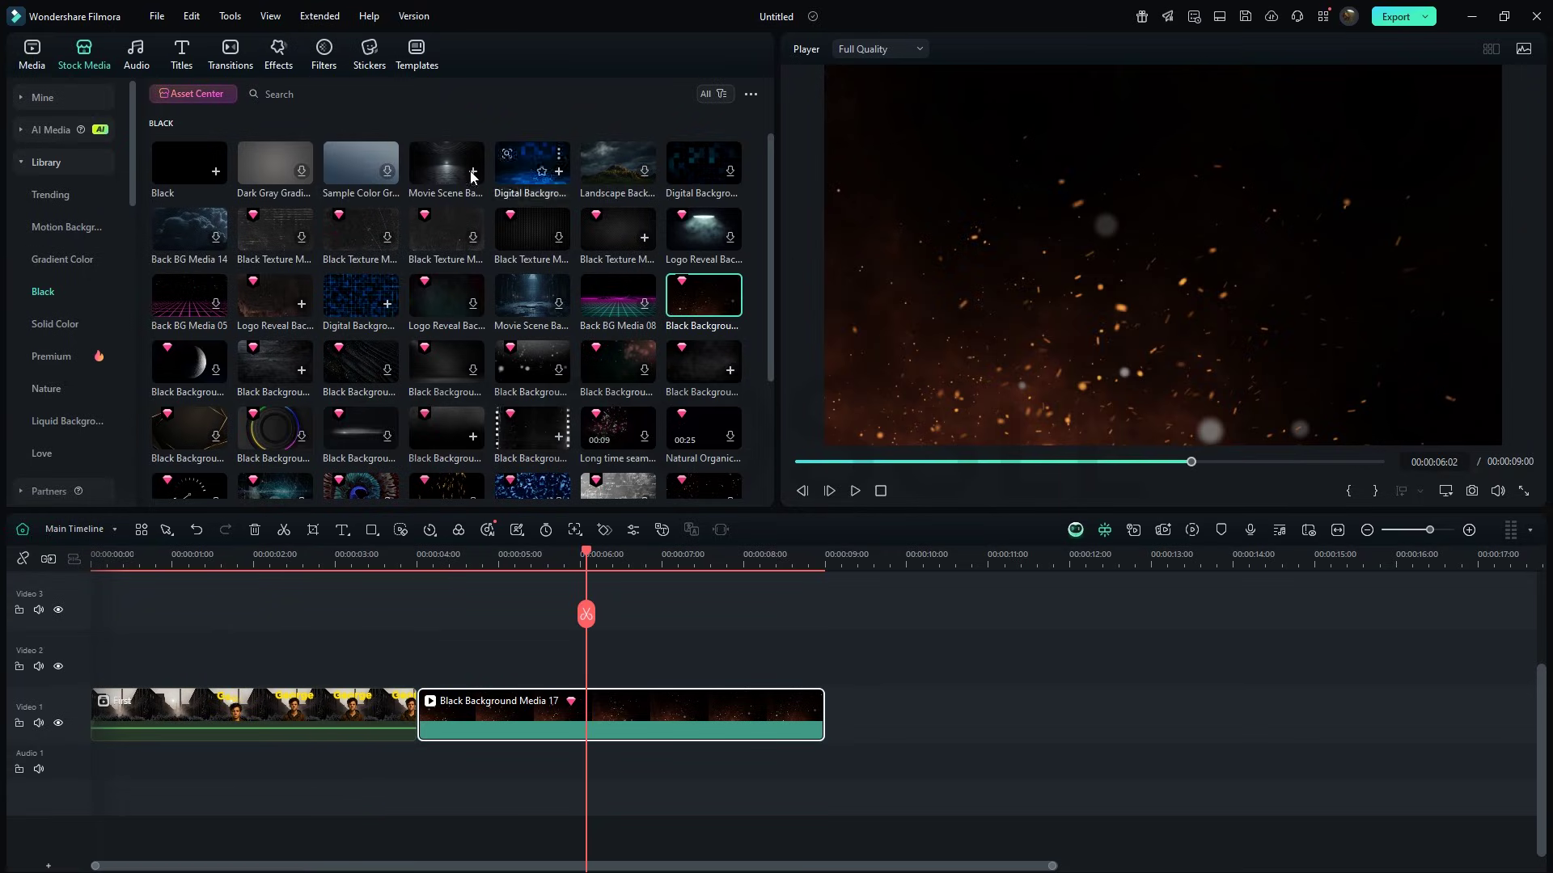
click(278, 55)
Step: Search effects for 'paper' and apply Paper Crinkle 02 to the black background clip
click(302, 93)
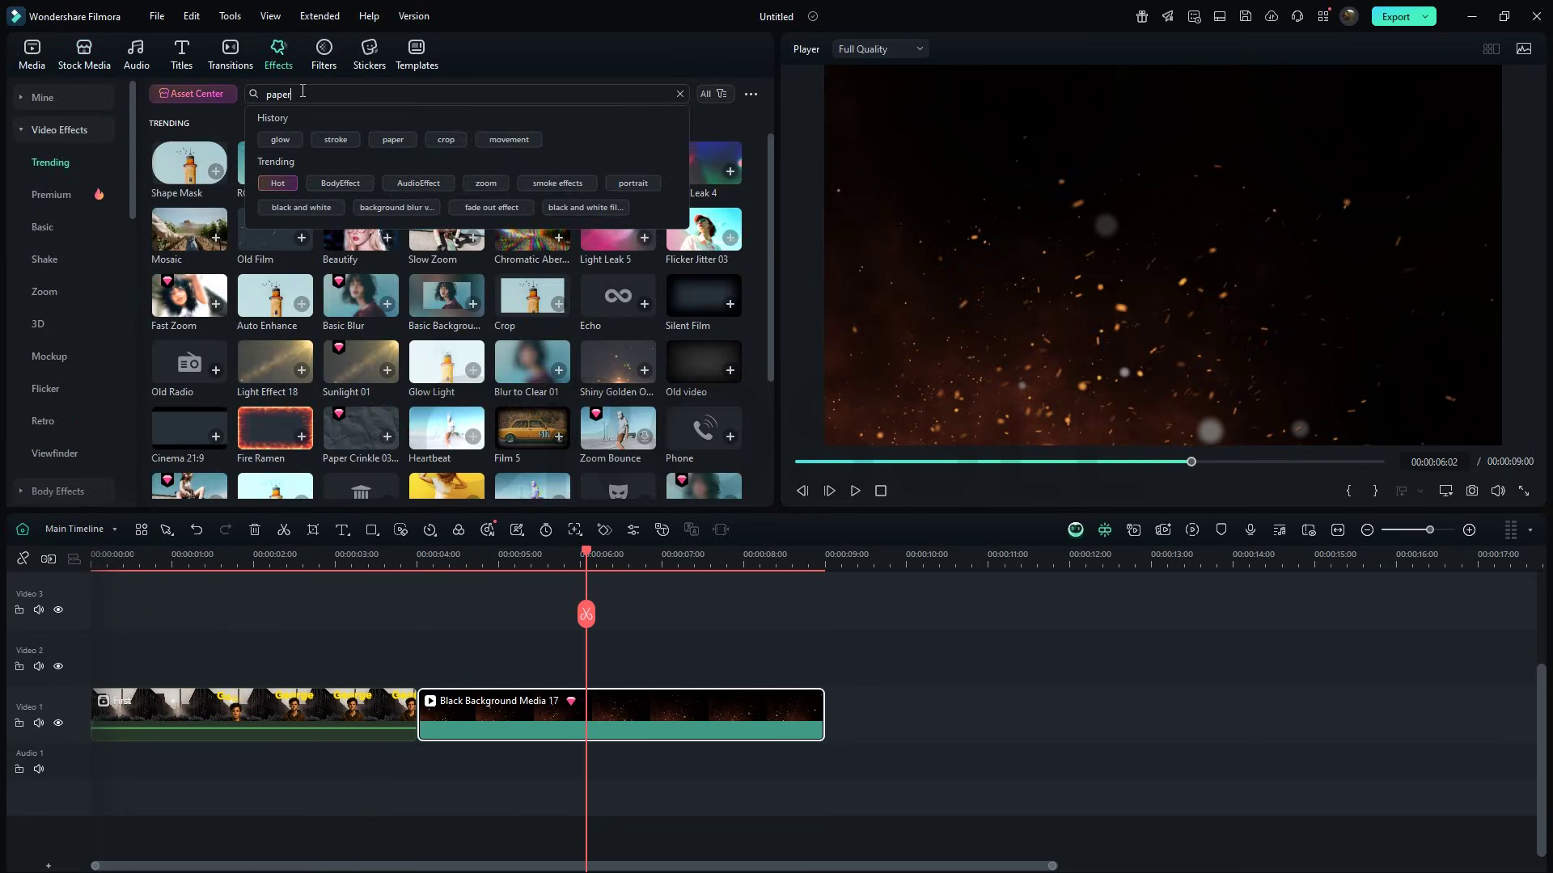
text(paper)
key(Return)
drag(532, 181, 530, 714)
Step: Set the Paper Crinkle 02 effect's opacity to 75
click(213, 50)
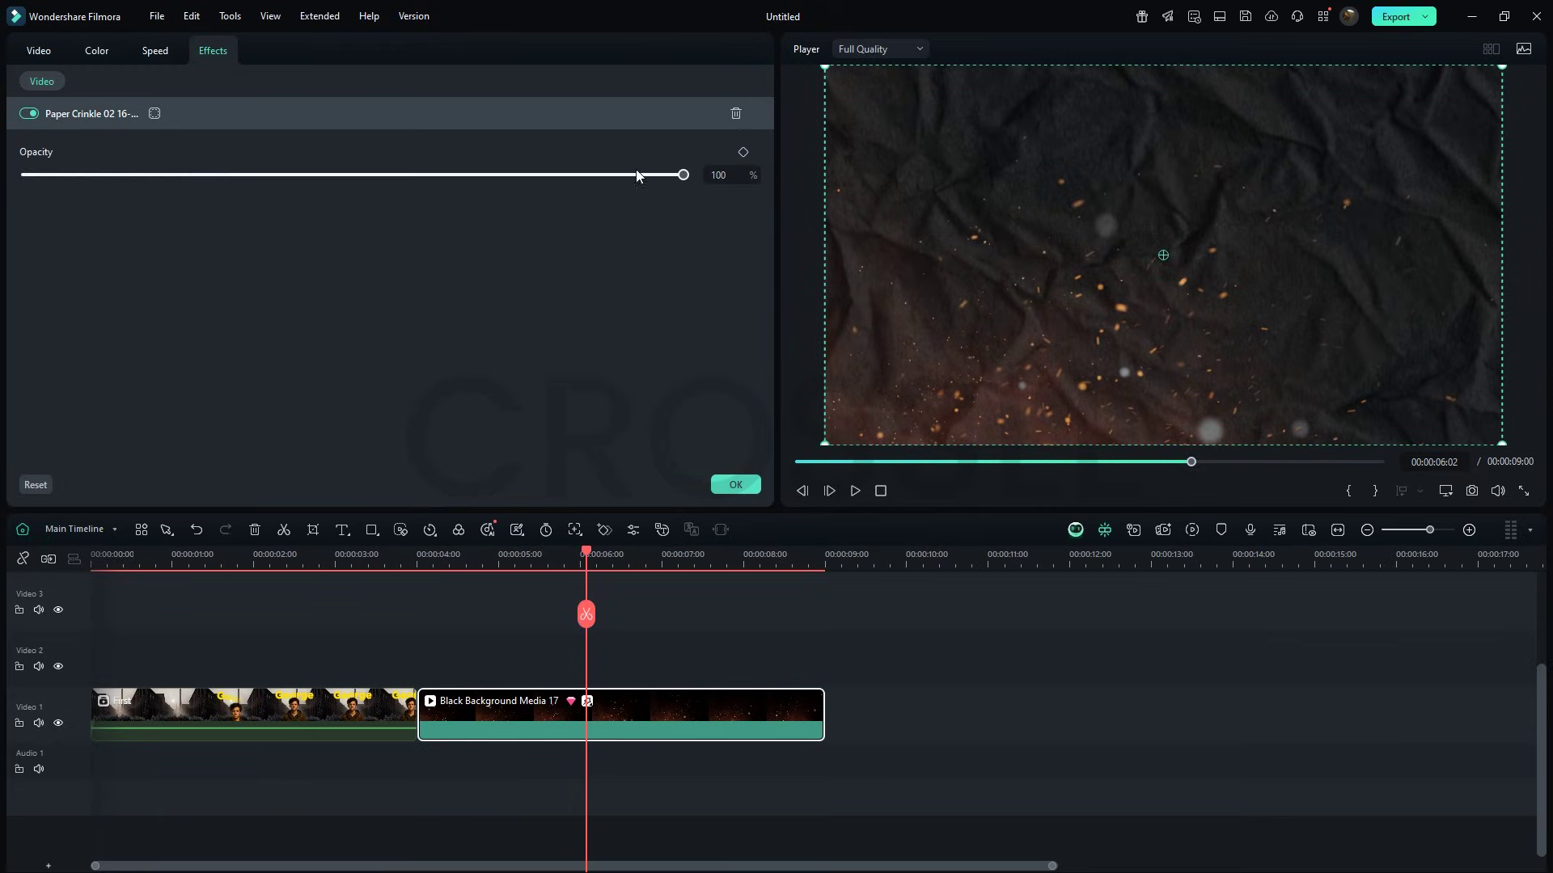
click(718, 174)
text(75)
key(Return)
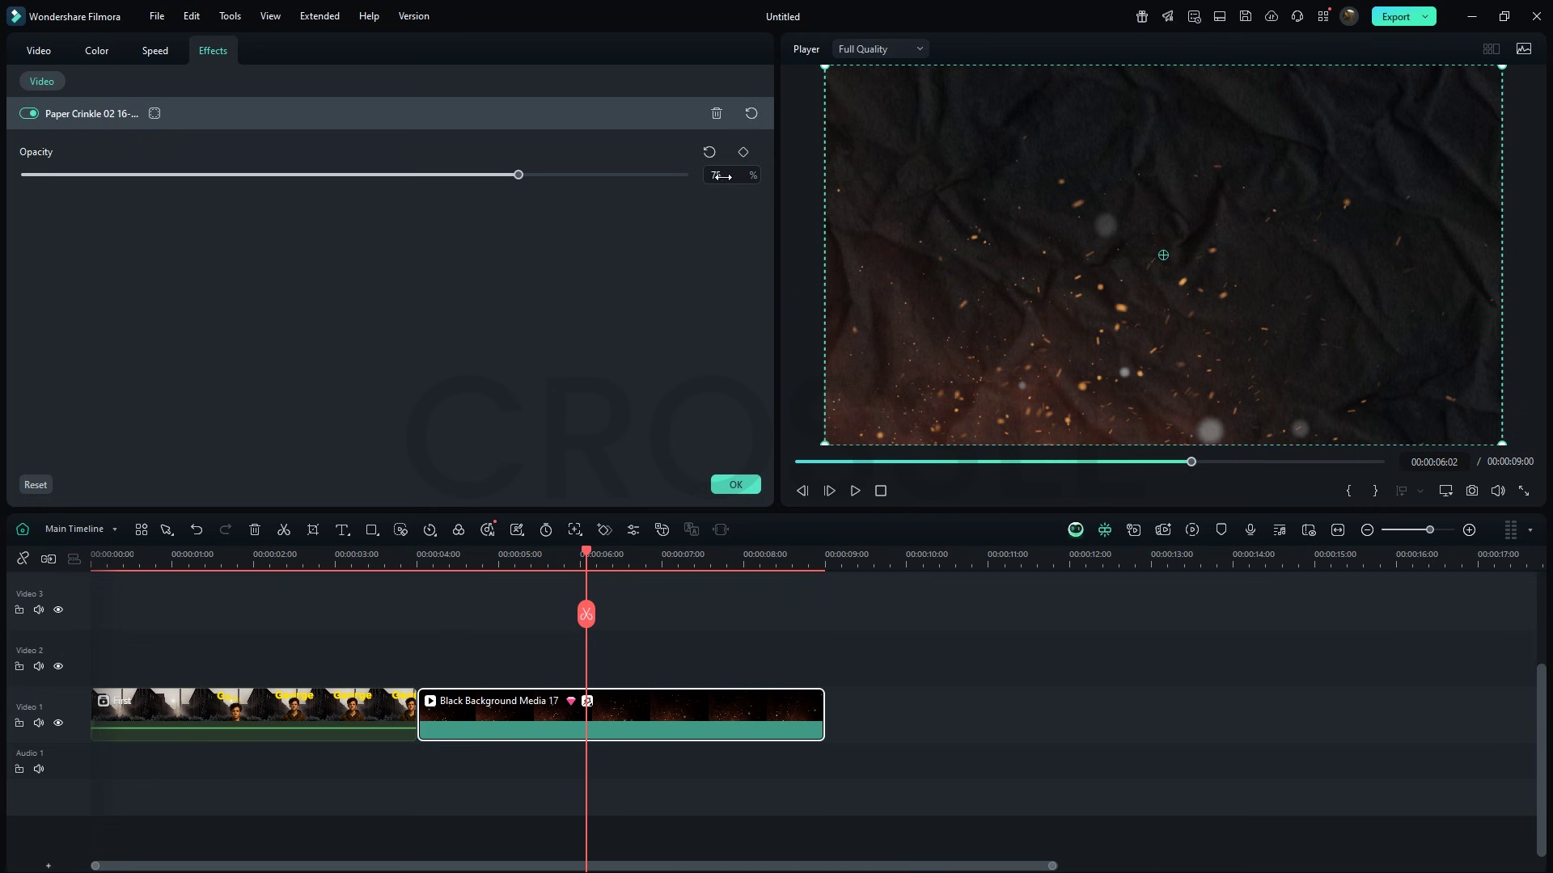
click(735, 484)
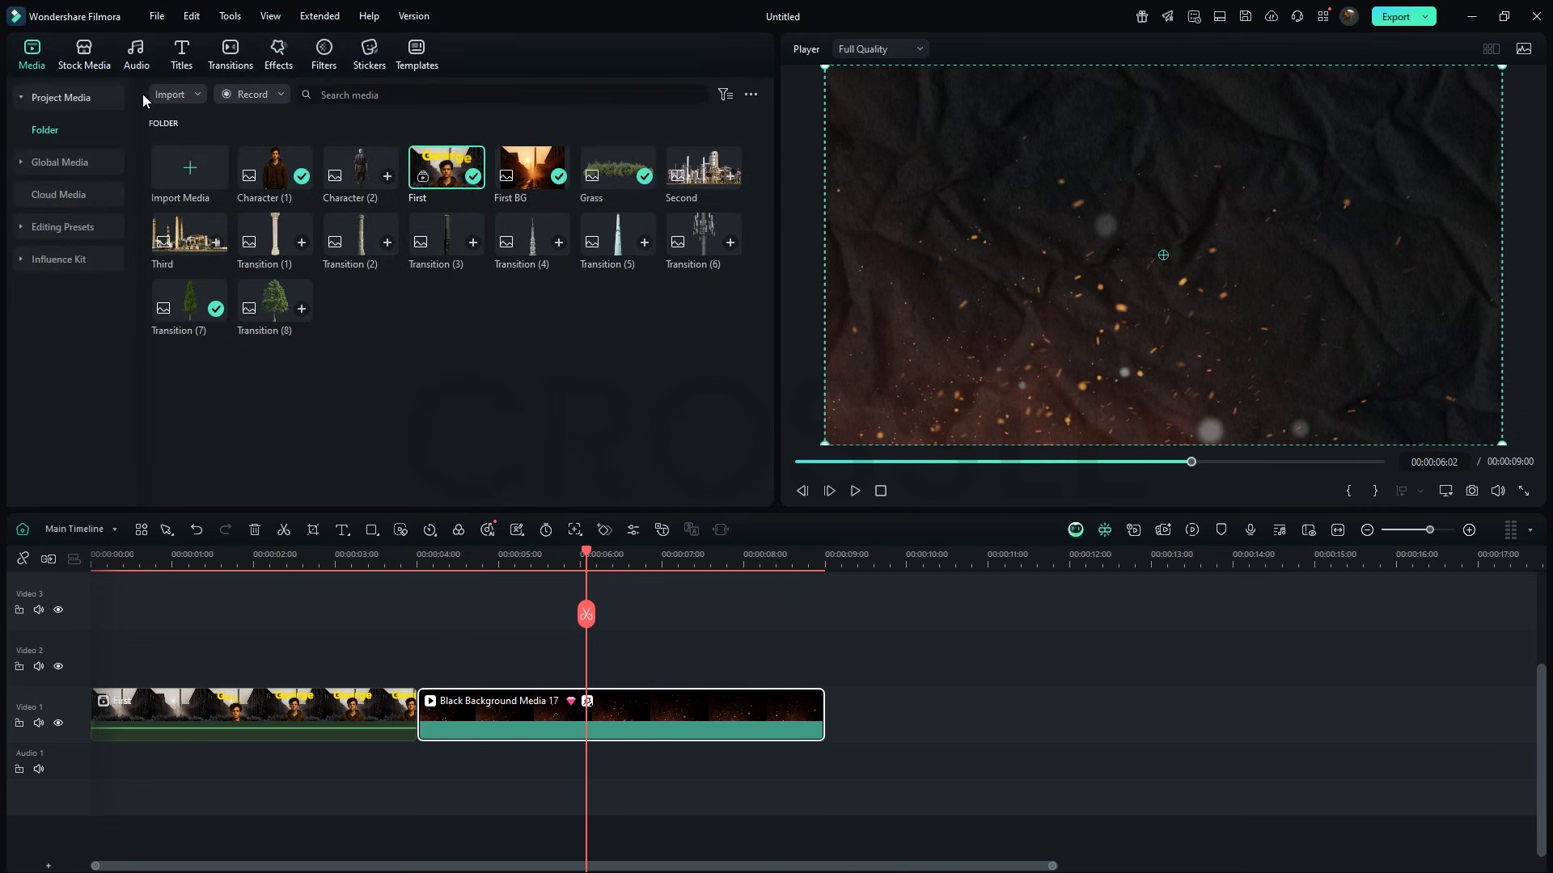
Step: Add the Second refinery image to Video 2 and lower it to Position Y -123
drag(708, 177, 429, 679)
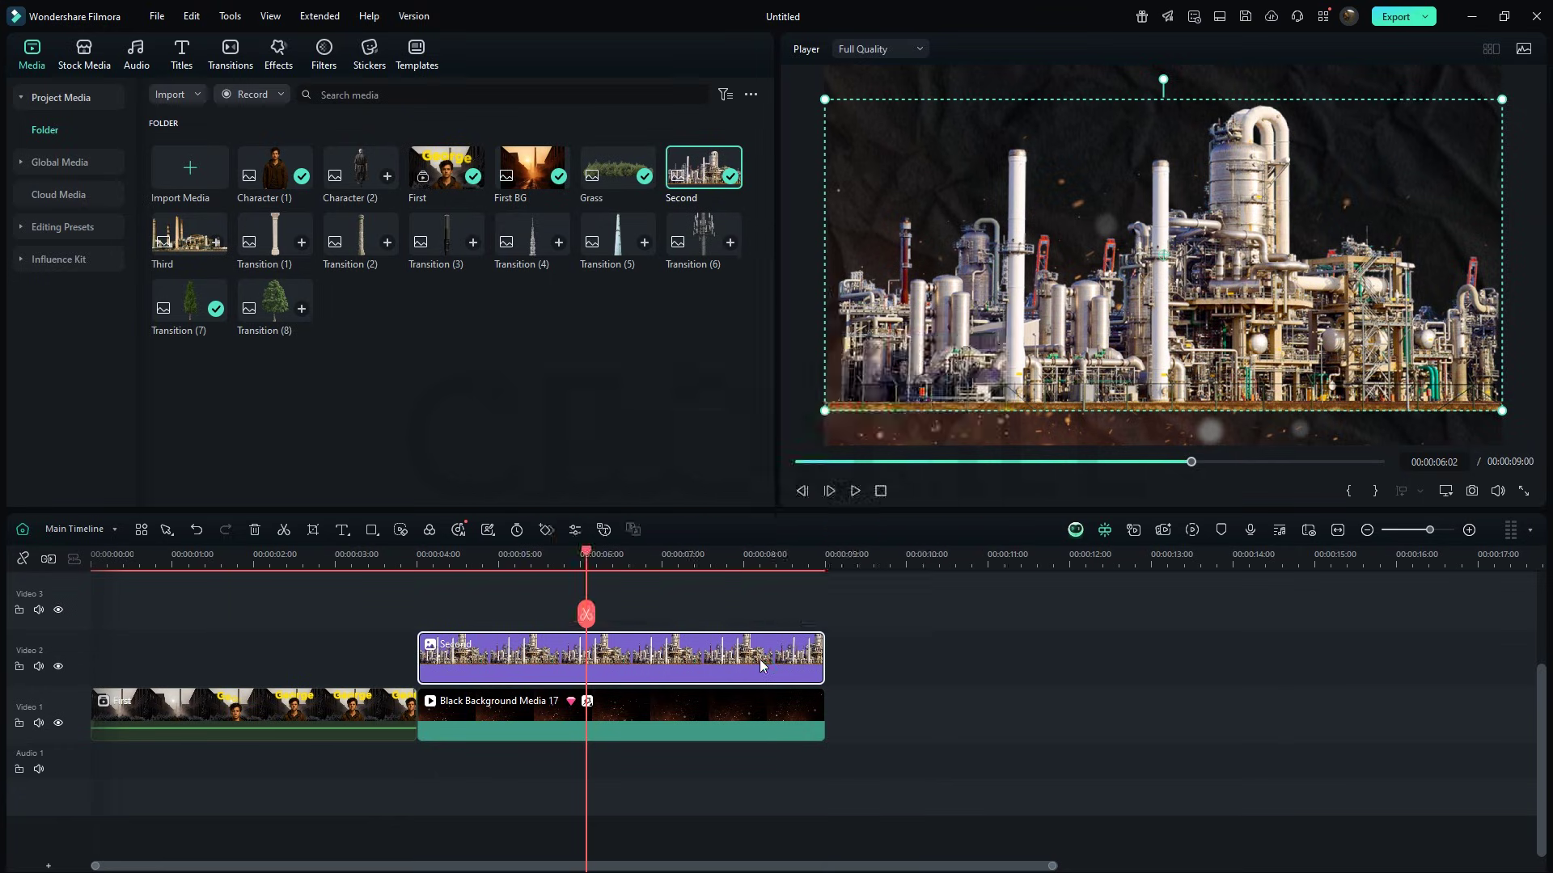
double_click(1021, 389)
click(553, 259)
text(-41)
key(Return)
mouse_move(554, 259)
mouse_down()
mouse_move(574, 256)
mouse_move(557, 259)
mouse_up()
Step: Grade the refinery image to Vibrance -100, Brightness -70, Highlight -27 and White -13
click(97, 50)
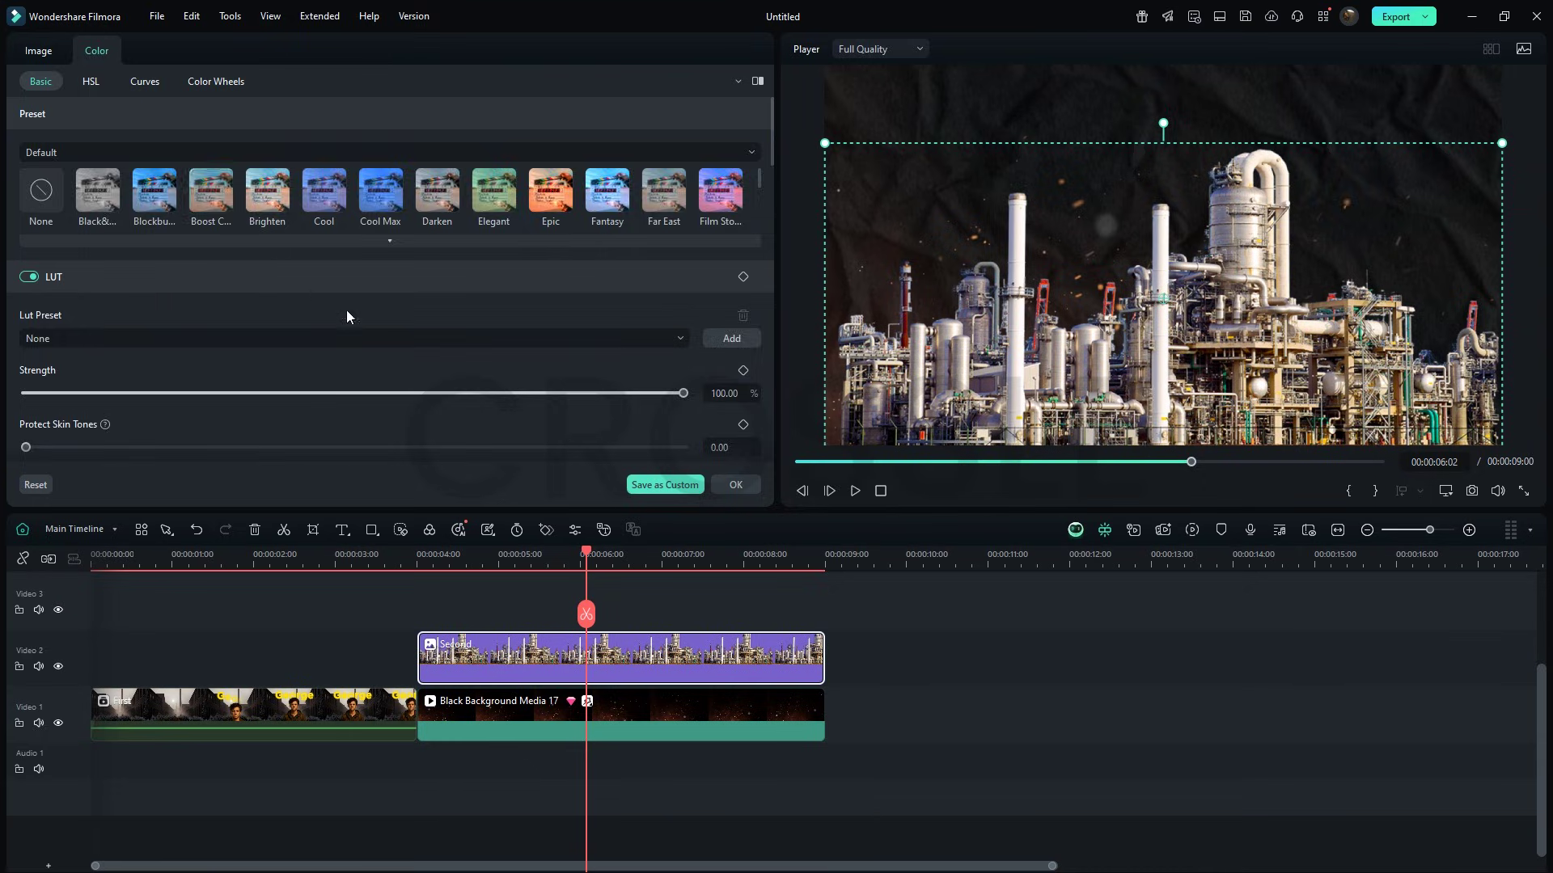
scroll(381, 338, down, 5)
drag(355, 320, 23, 318)
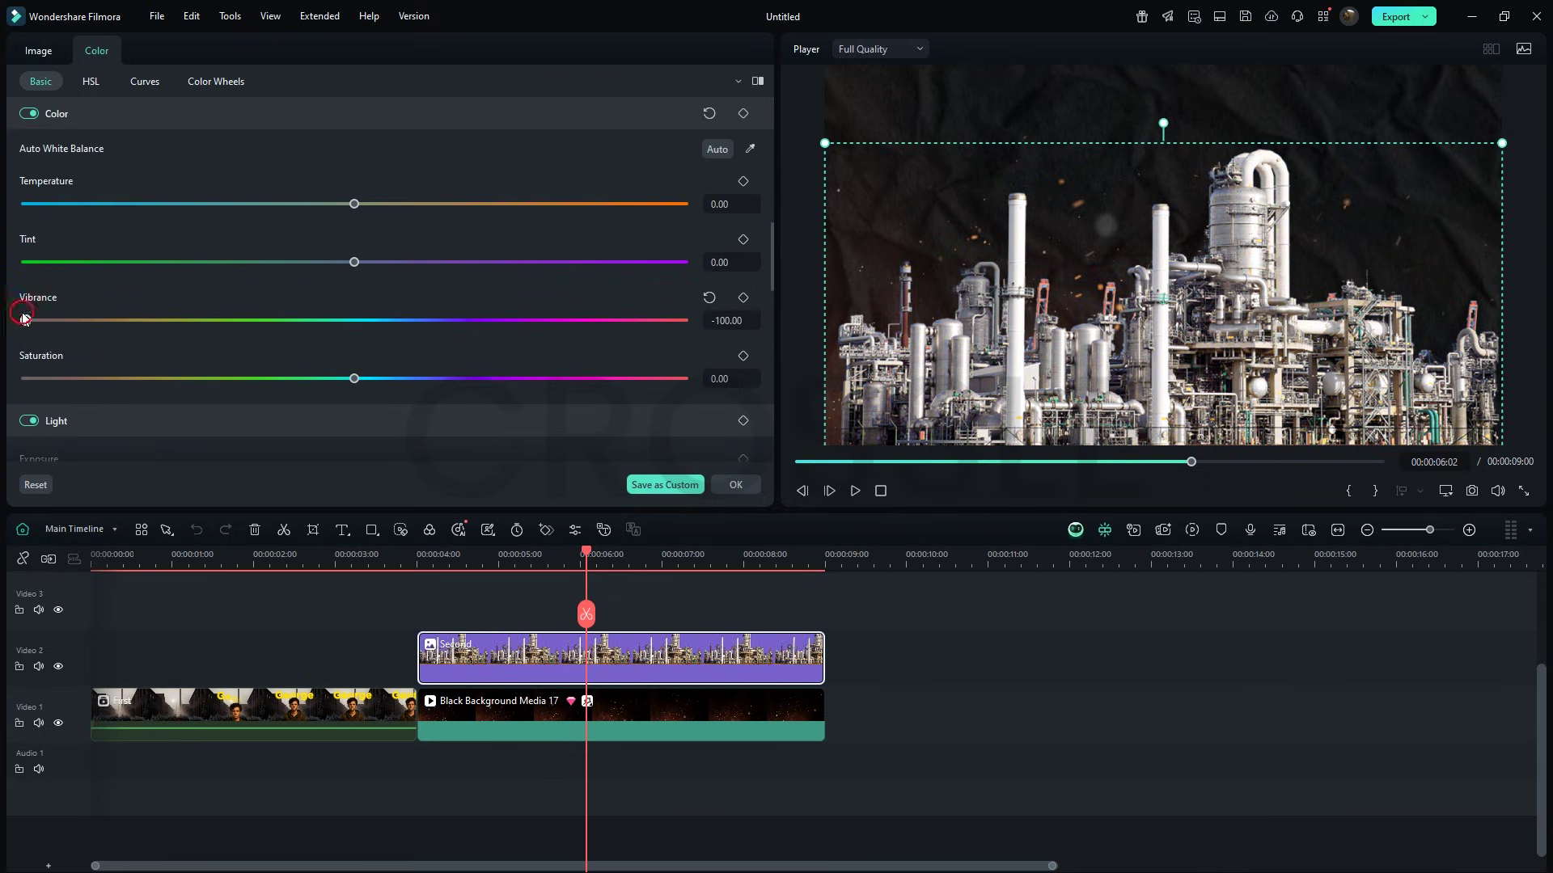
scroll(174, 405, down, 3)
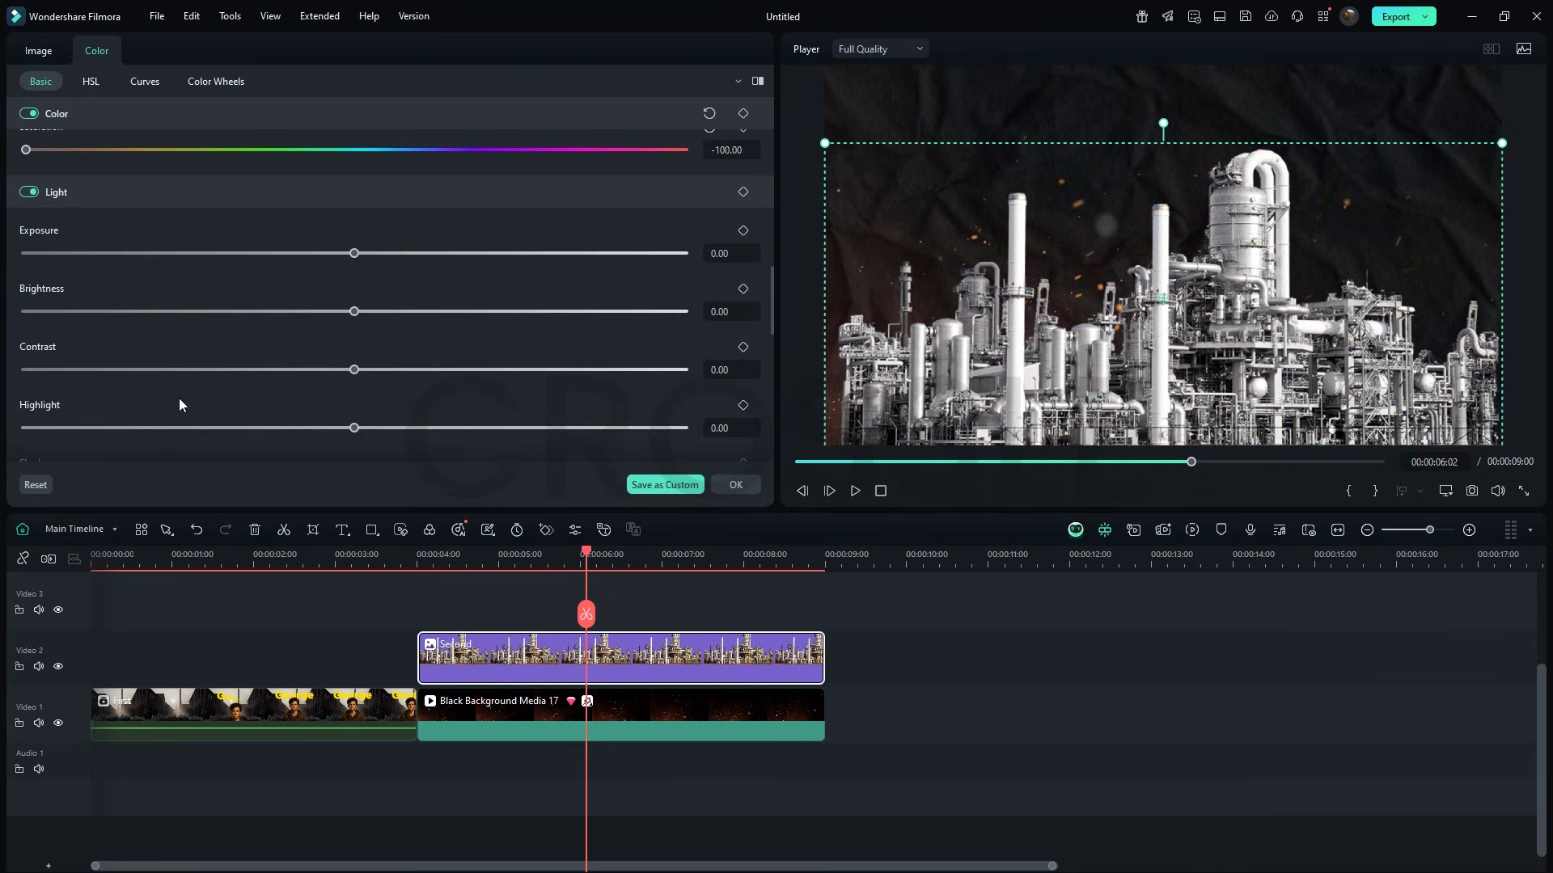
drag(293, 311, 124, 312)
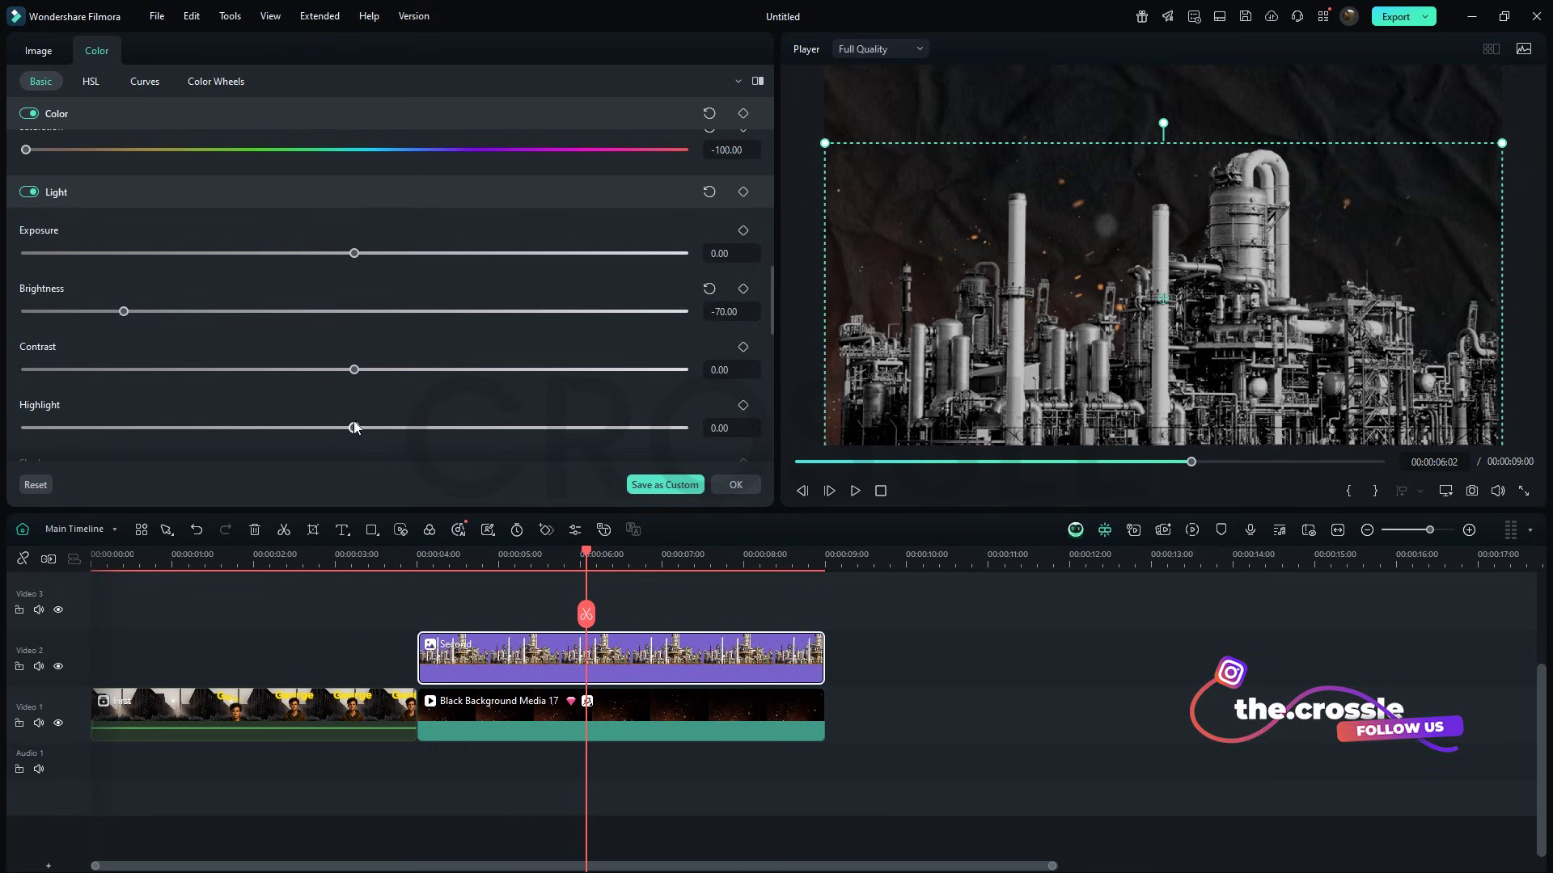
scroll(267, 435, down, 3)
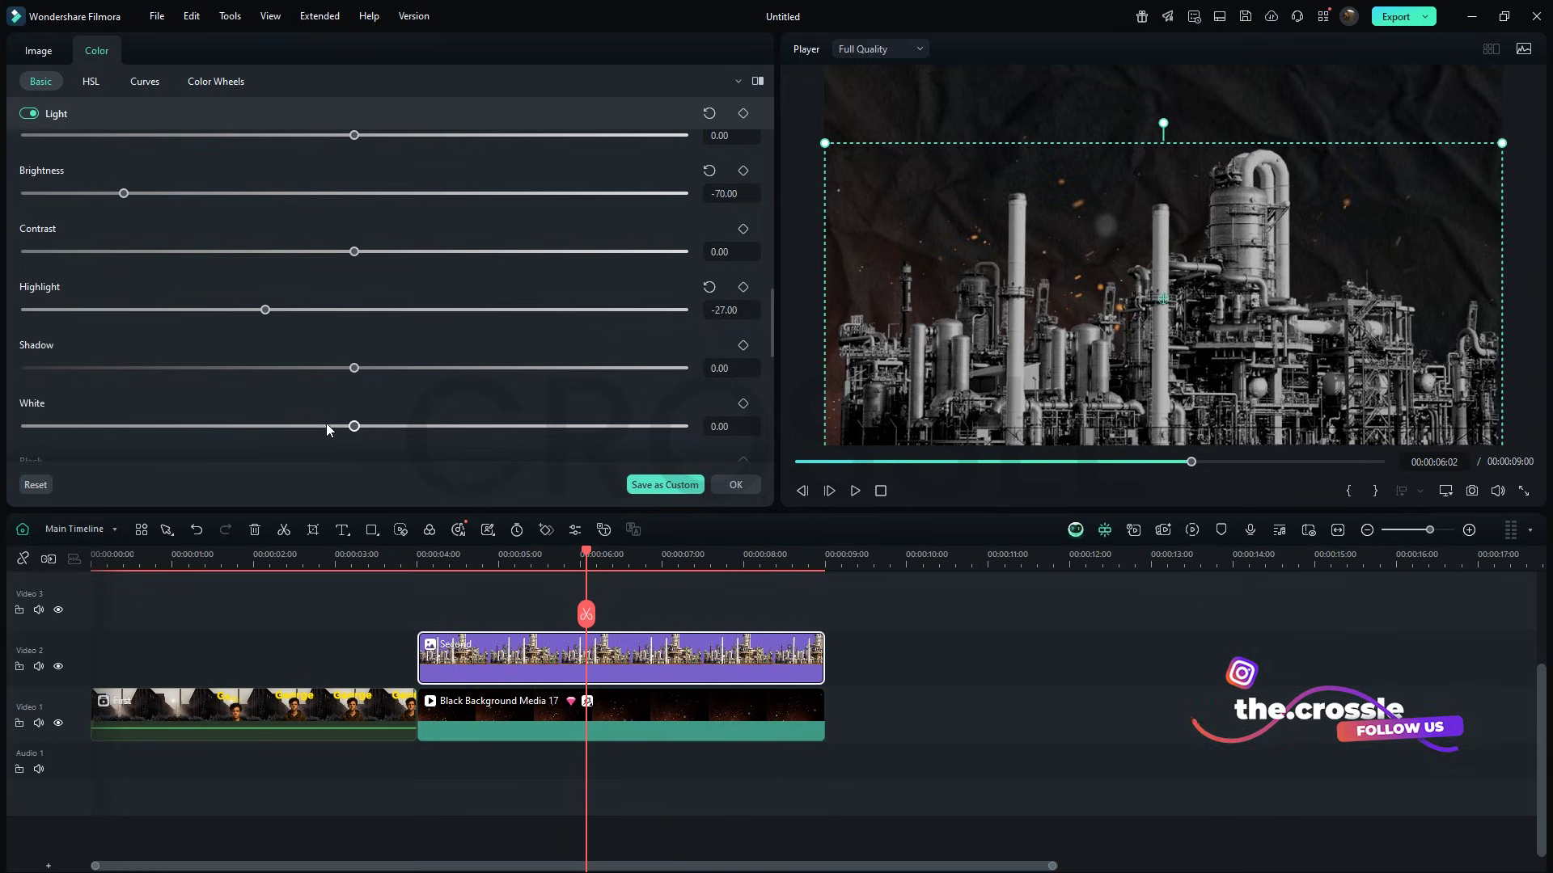
drag(354, 427, 311, 427)
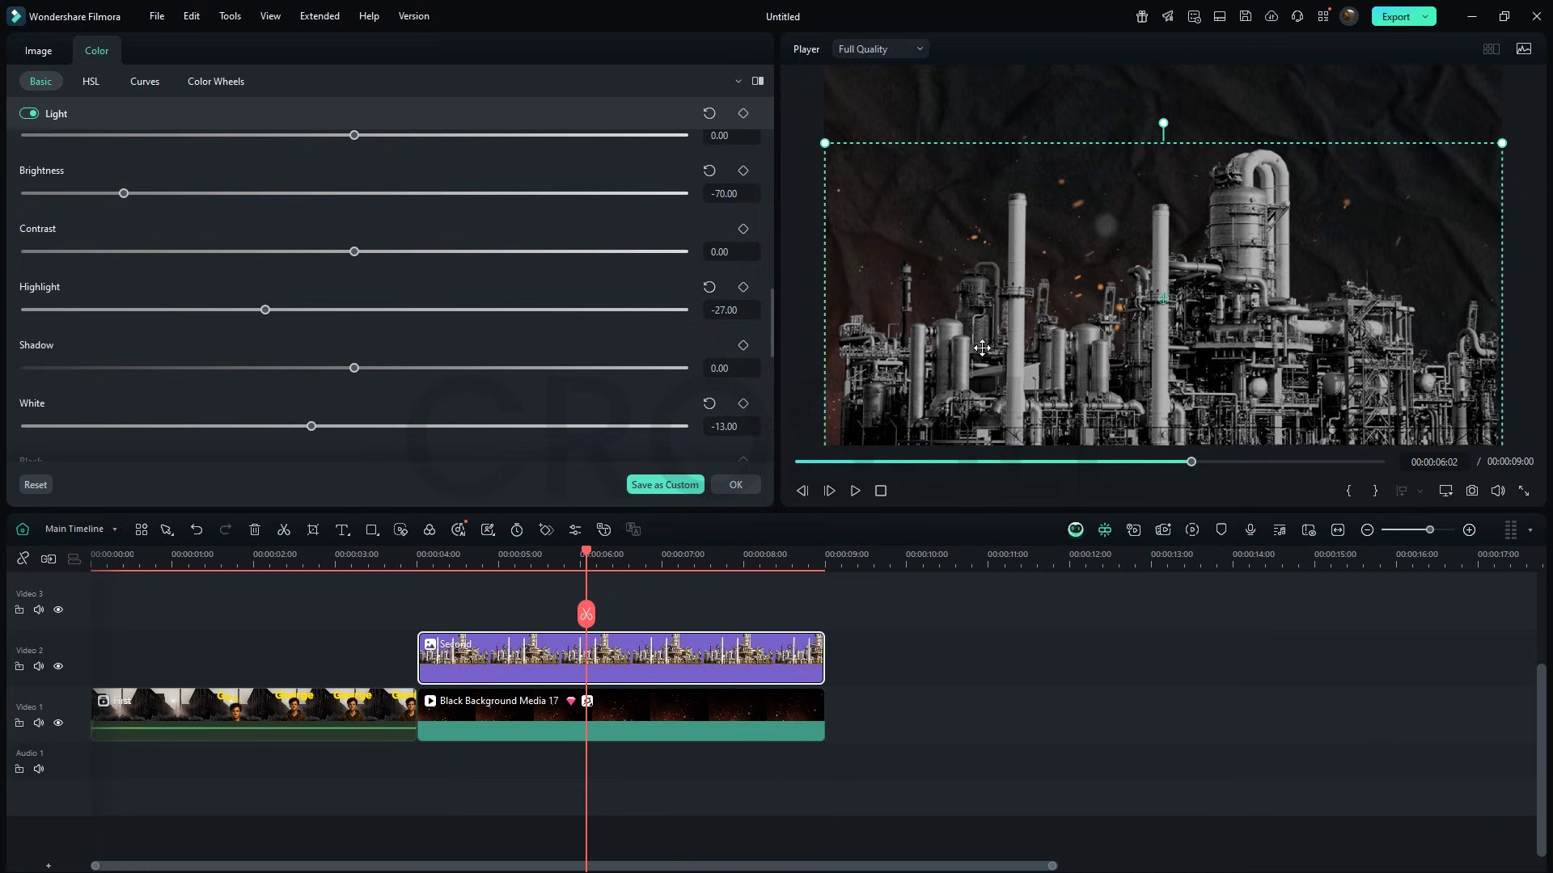
scroll(634, 384, up, 6)
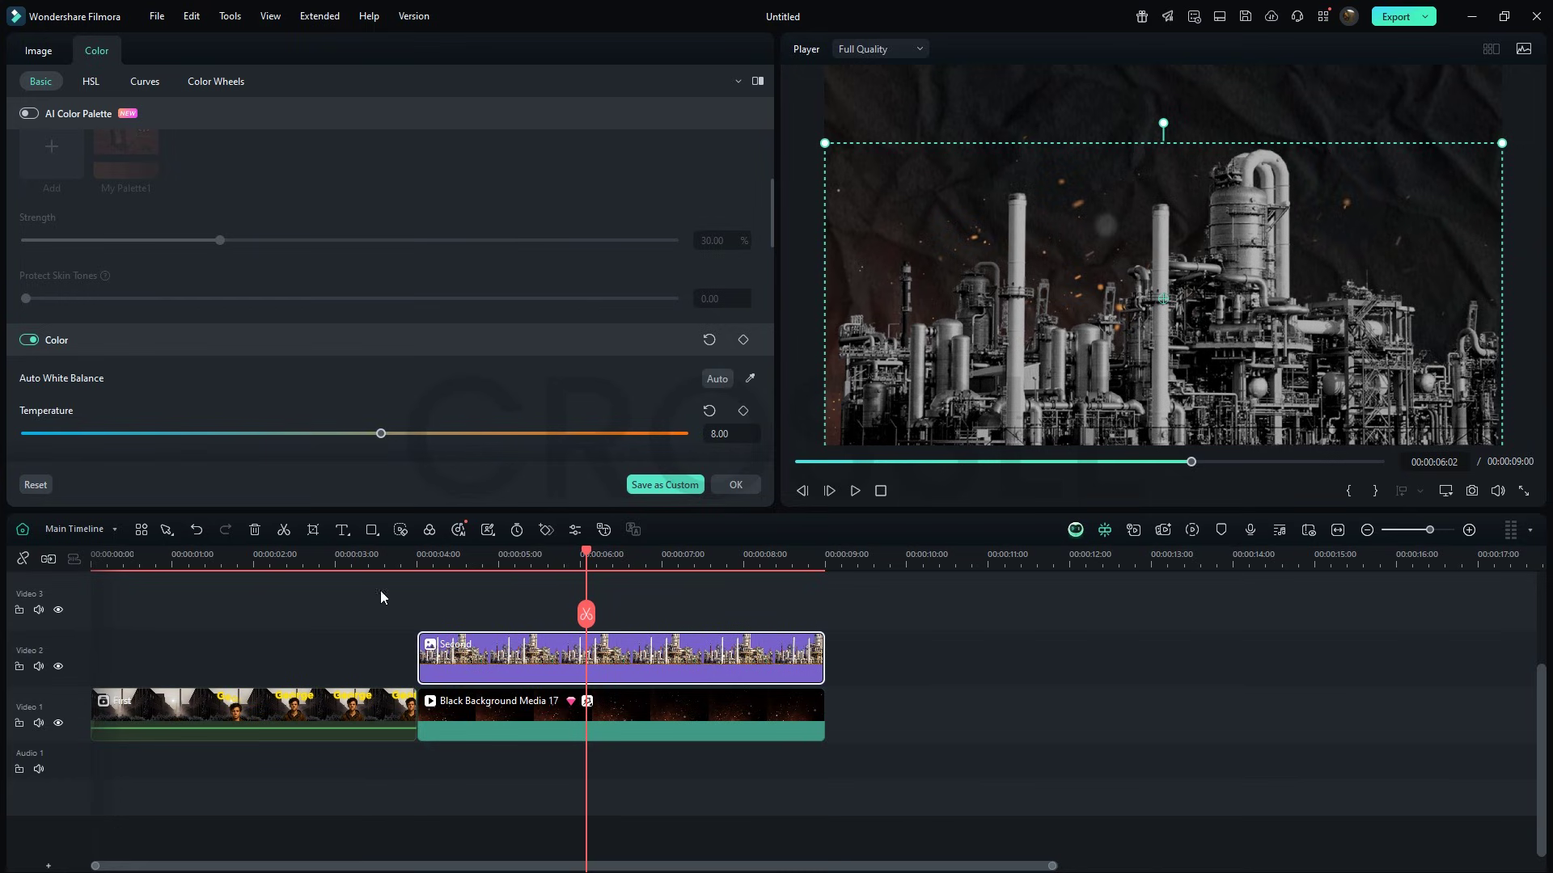
Step: Open the First compound clip and copy the Transition (7) tree clip
click(328, 700)
right_click(327, 701)
click(348, 542)
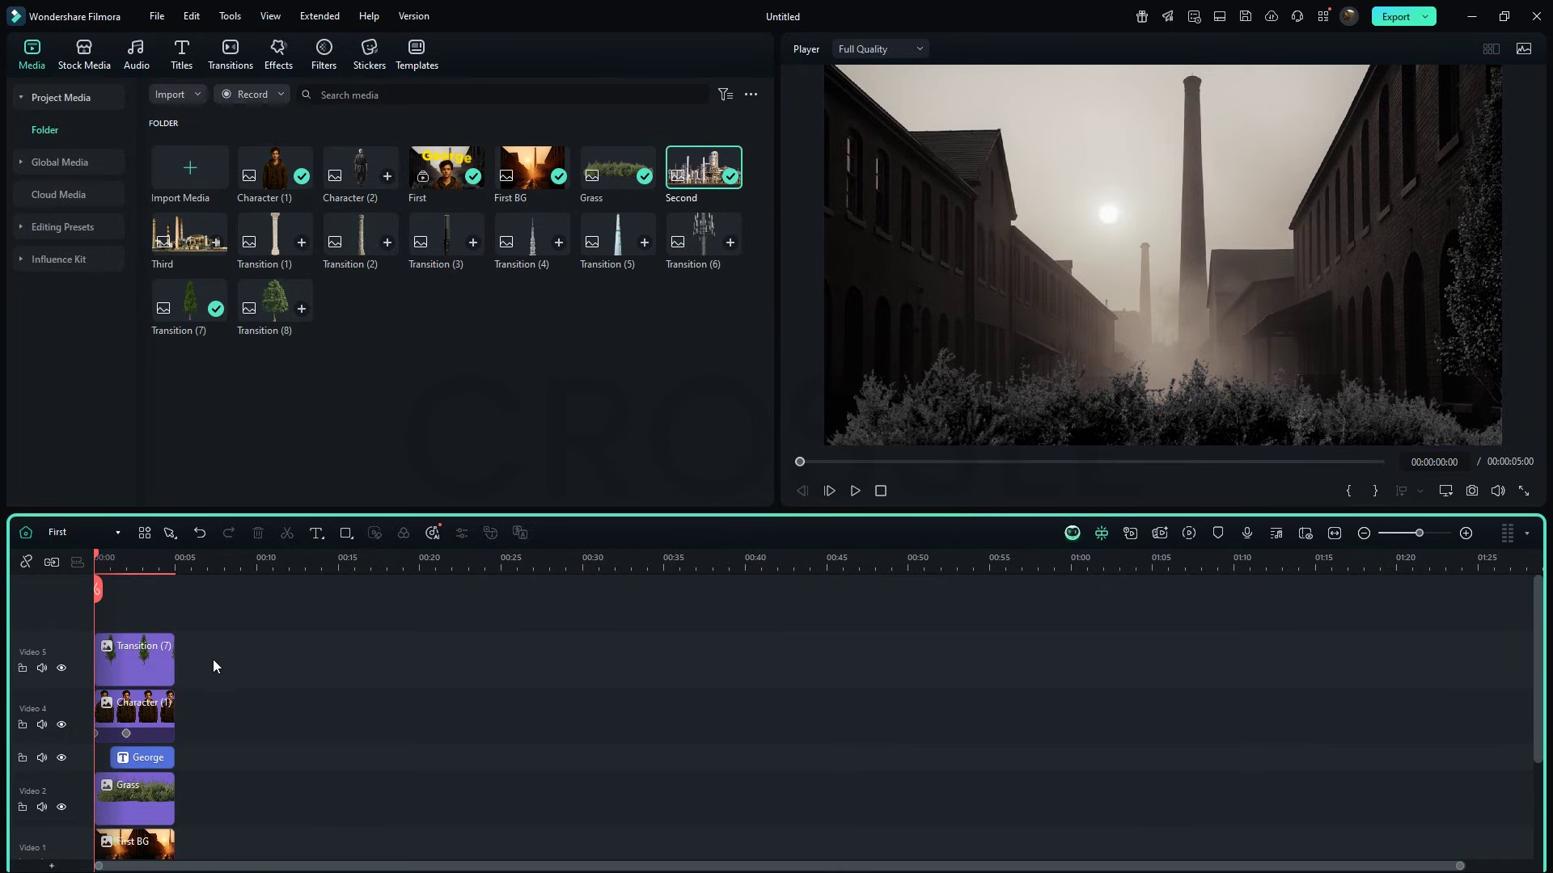
right_click(154, 667)
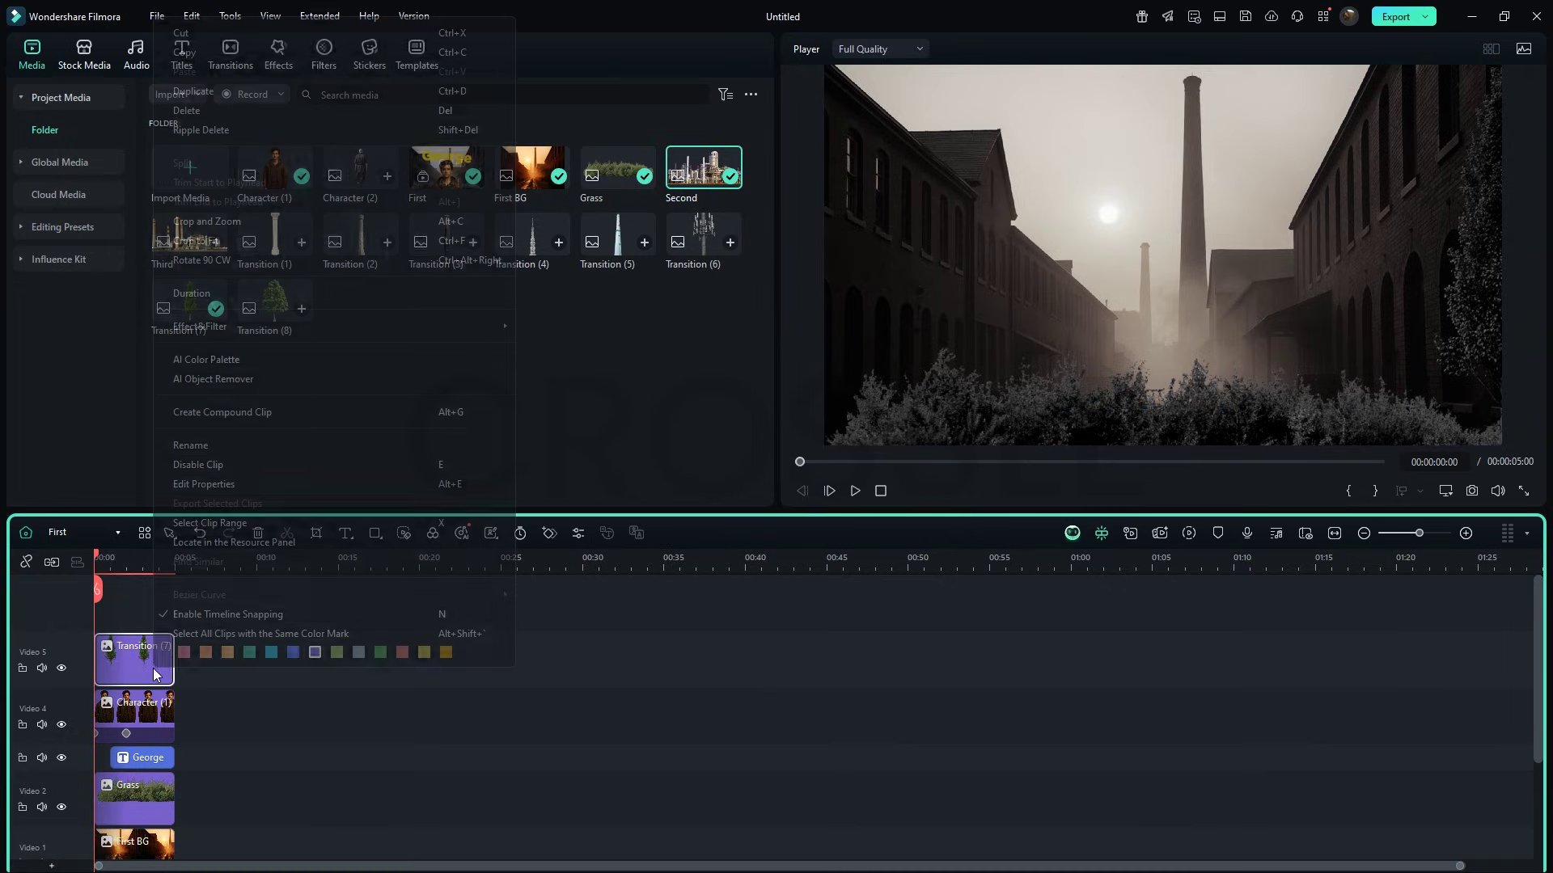
click(214, 53)
Step: Paste the tree clip into the main timeline and place it on Video 3 at 4:00
click(26, 537)
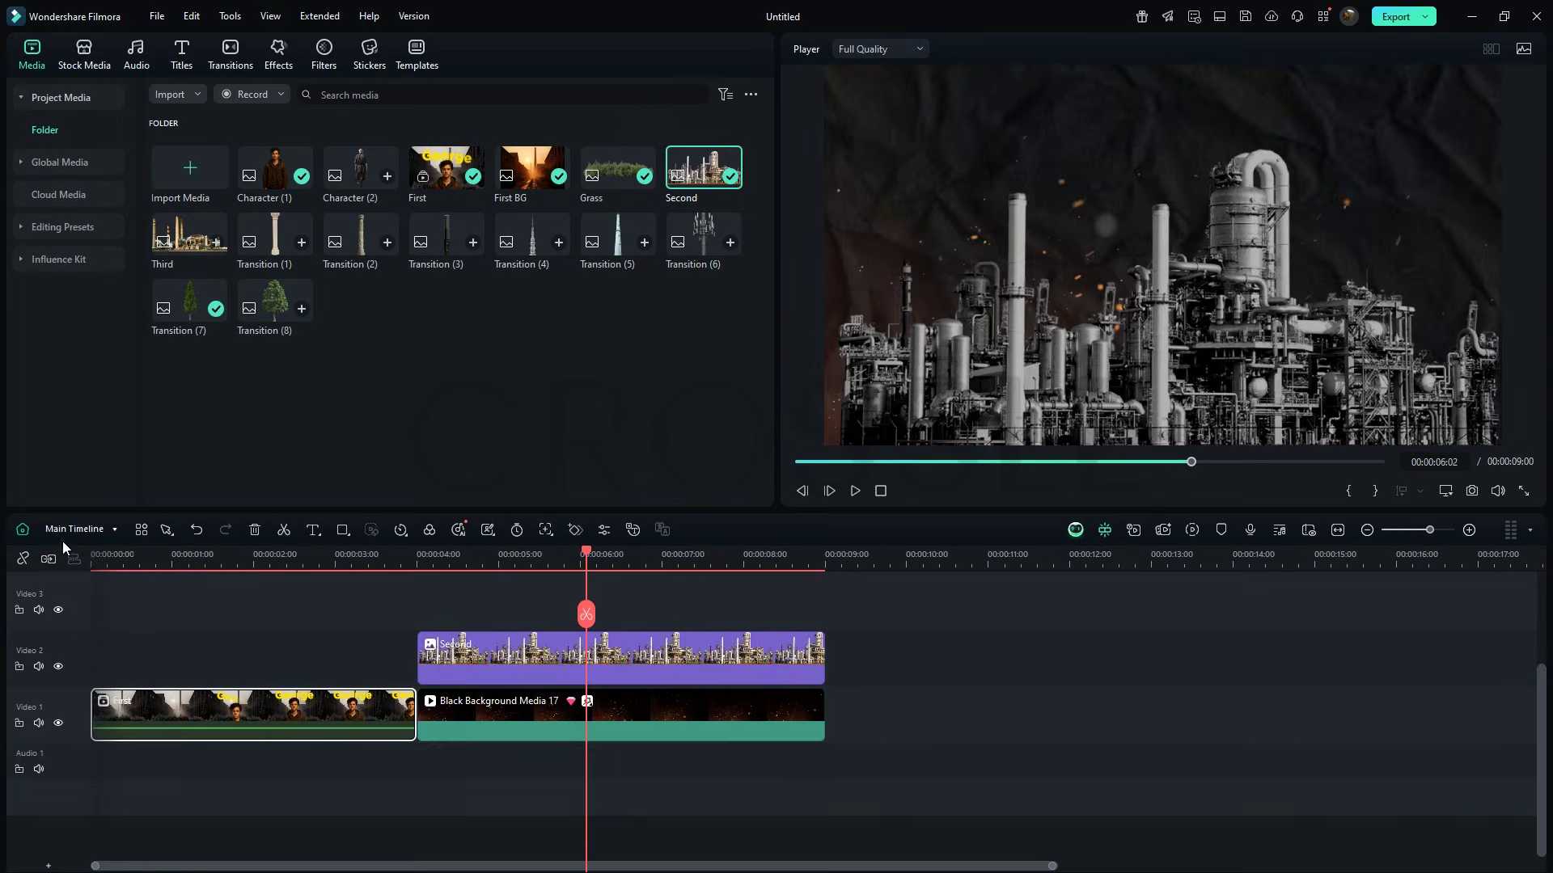
click(848, 565)
key(ctrl+v)
scroll(874, 602, up, 2)
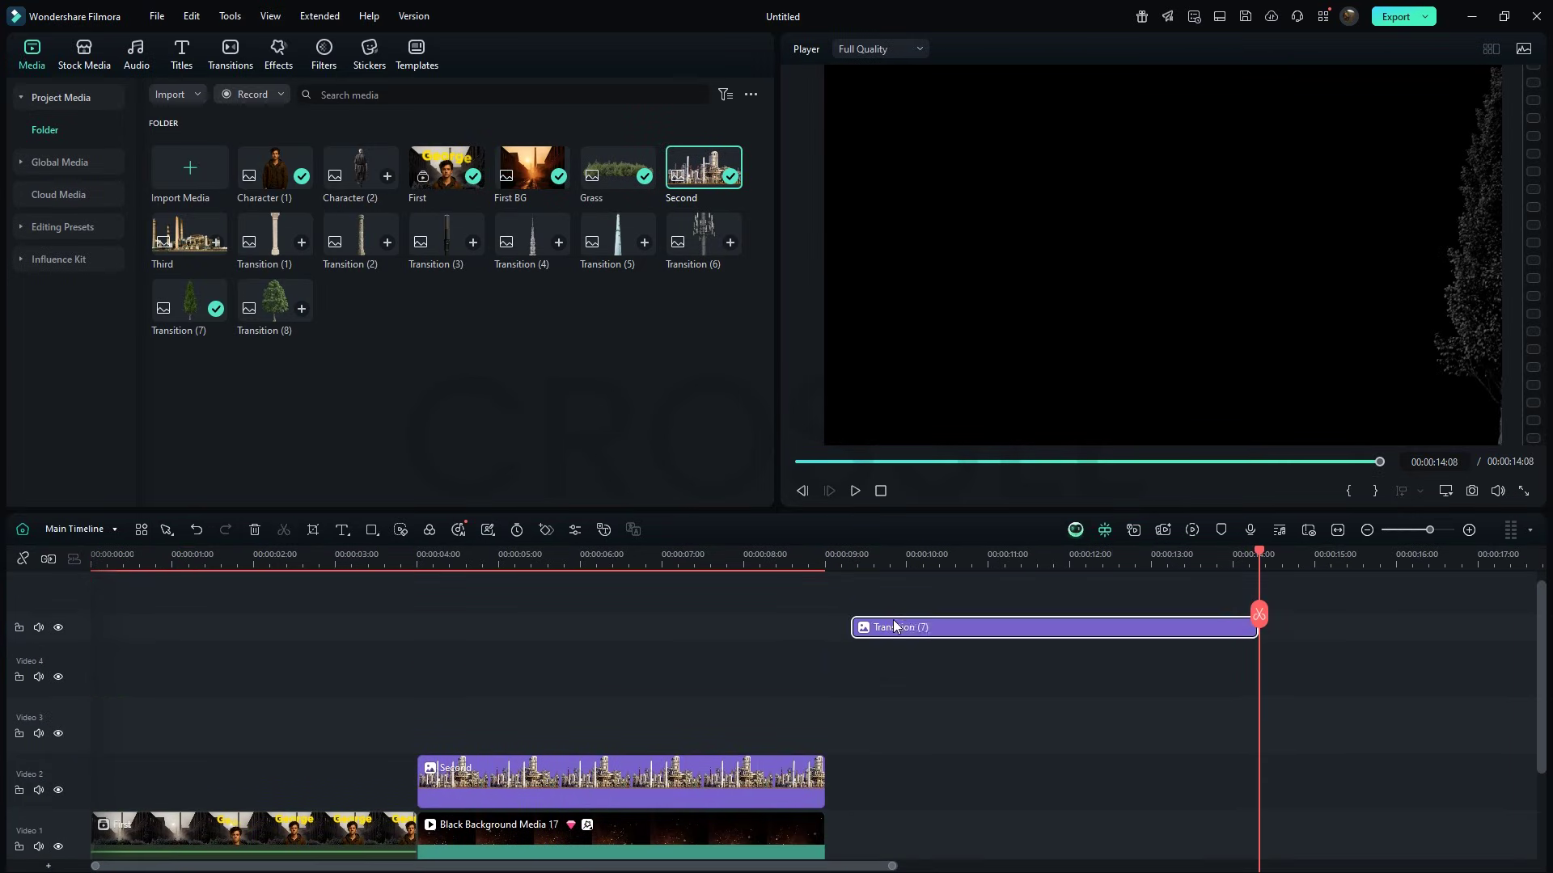
drag(898, 629, 524, 693)
Step: Move the tree overlay to the frame's left edge at X -960
click(562, 564)
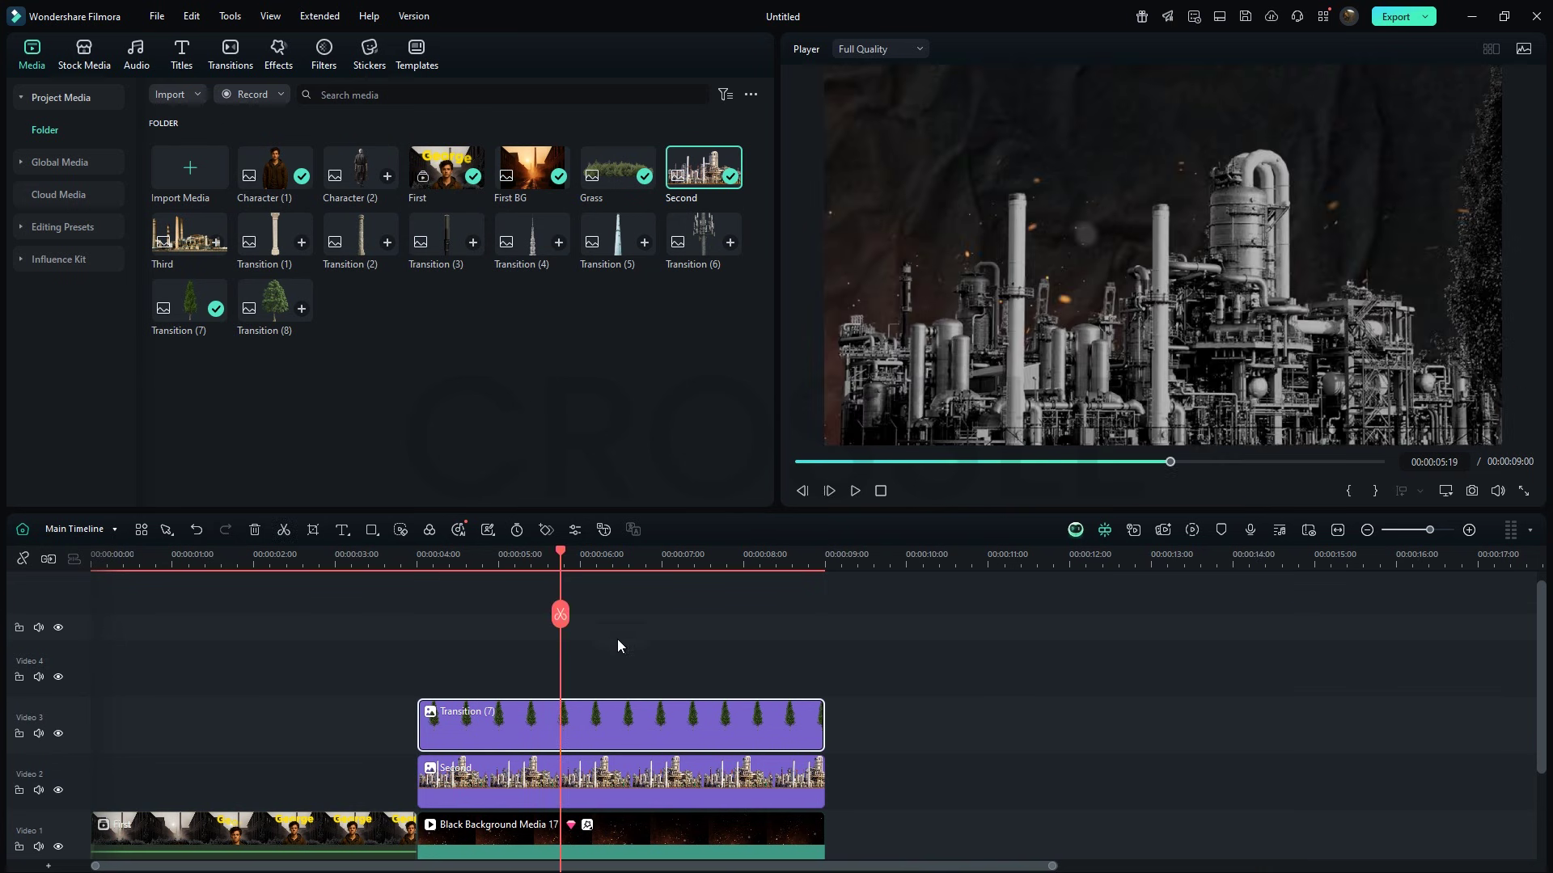
double_click(612, 732)
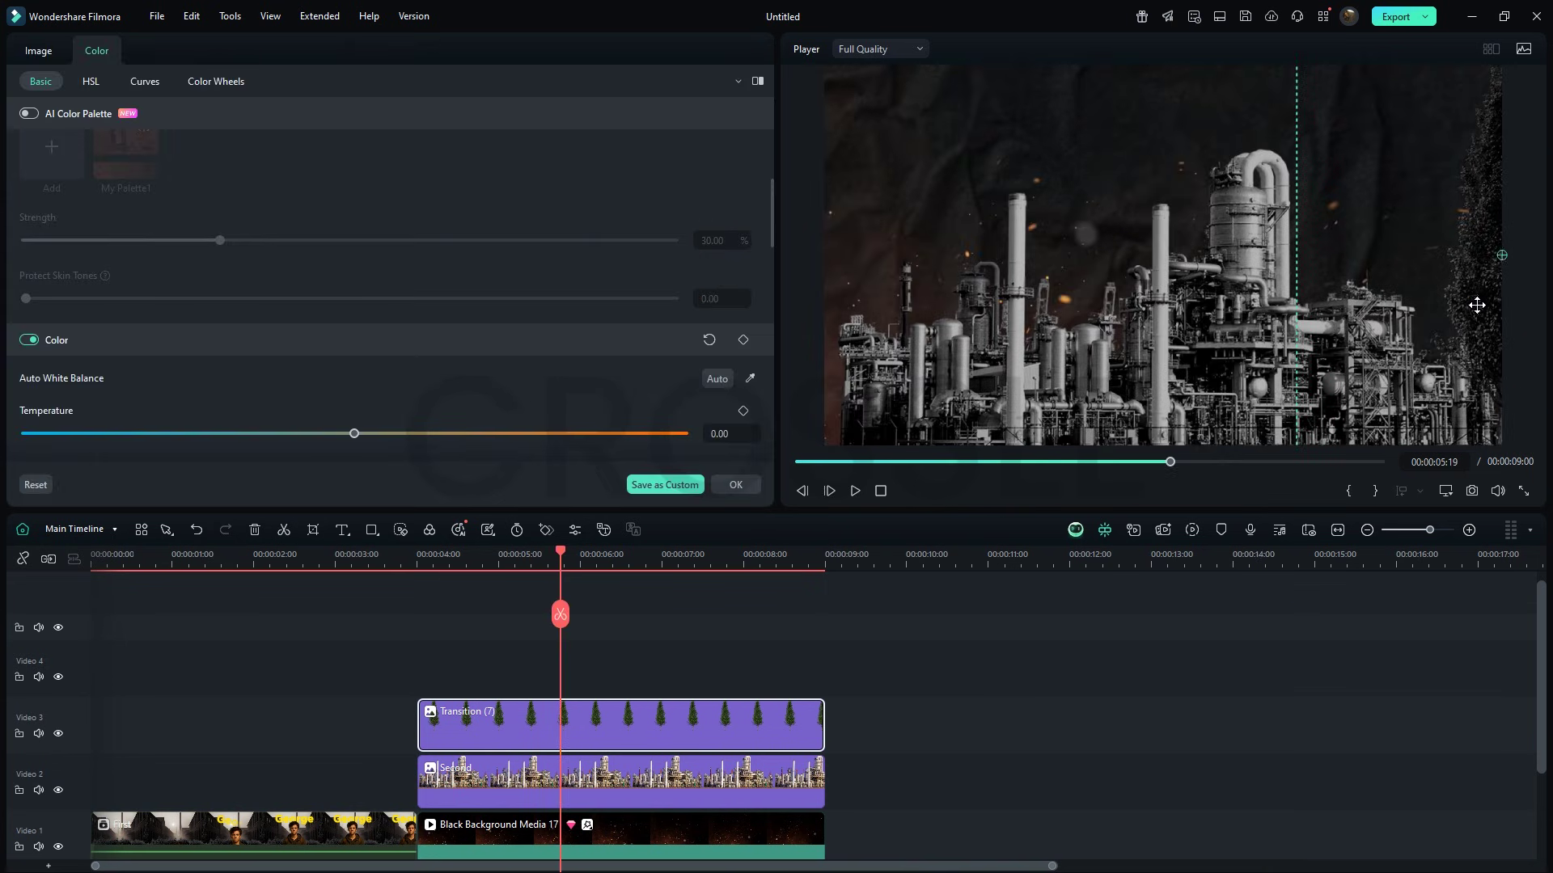
drag(1469, 308, 804, 303)
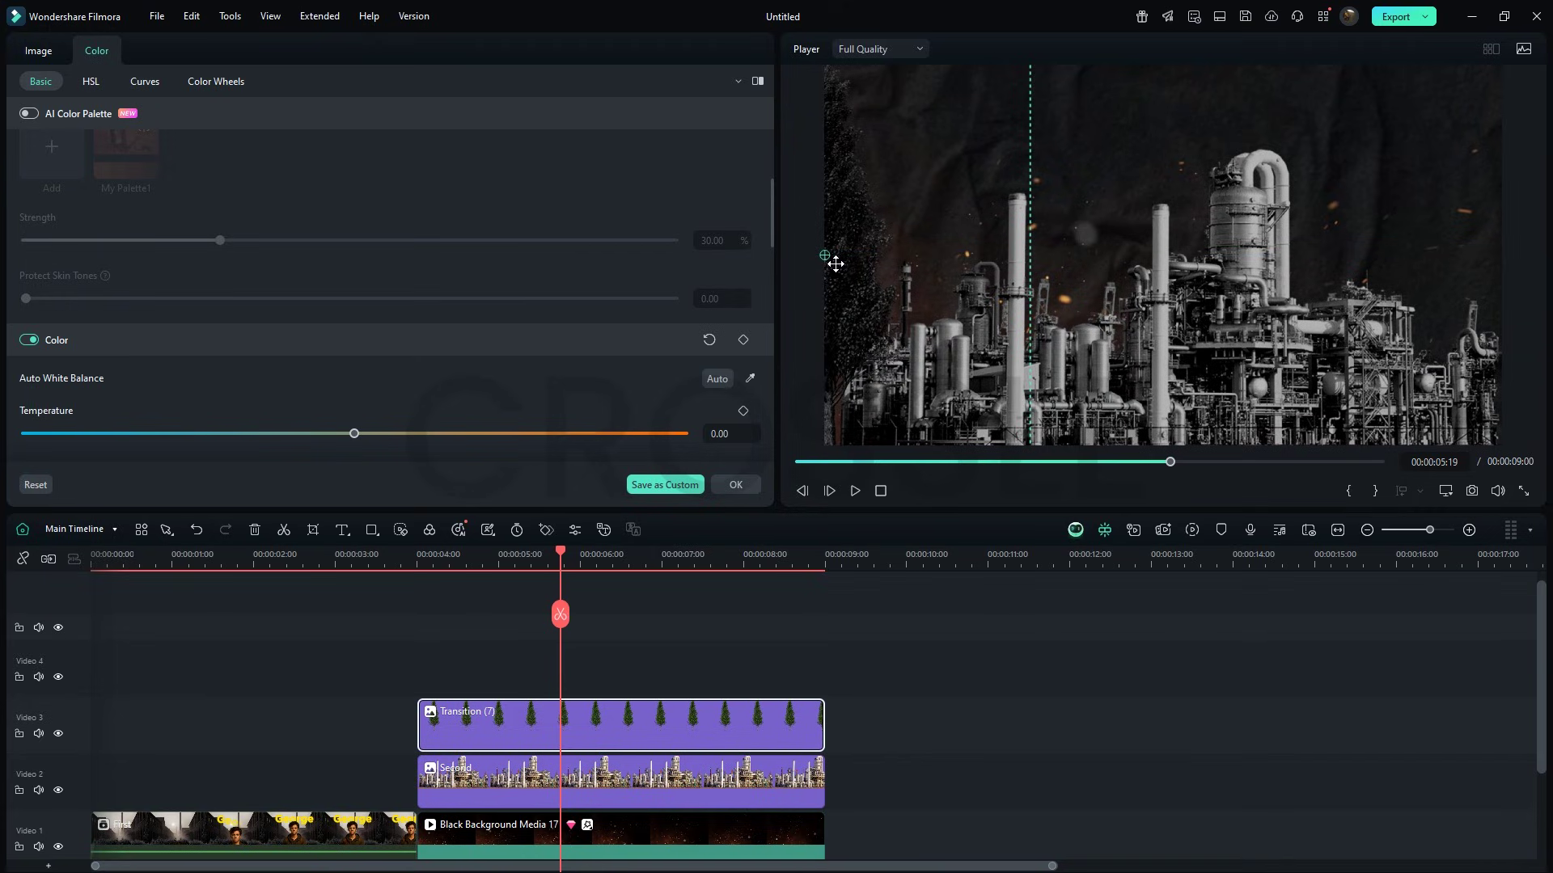
click(38, 51)
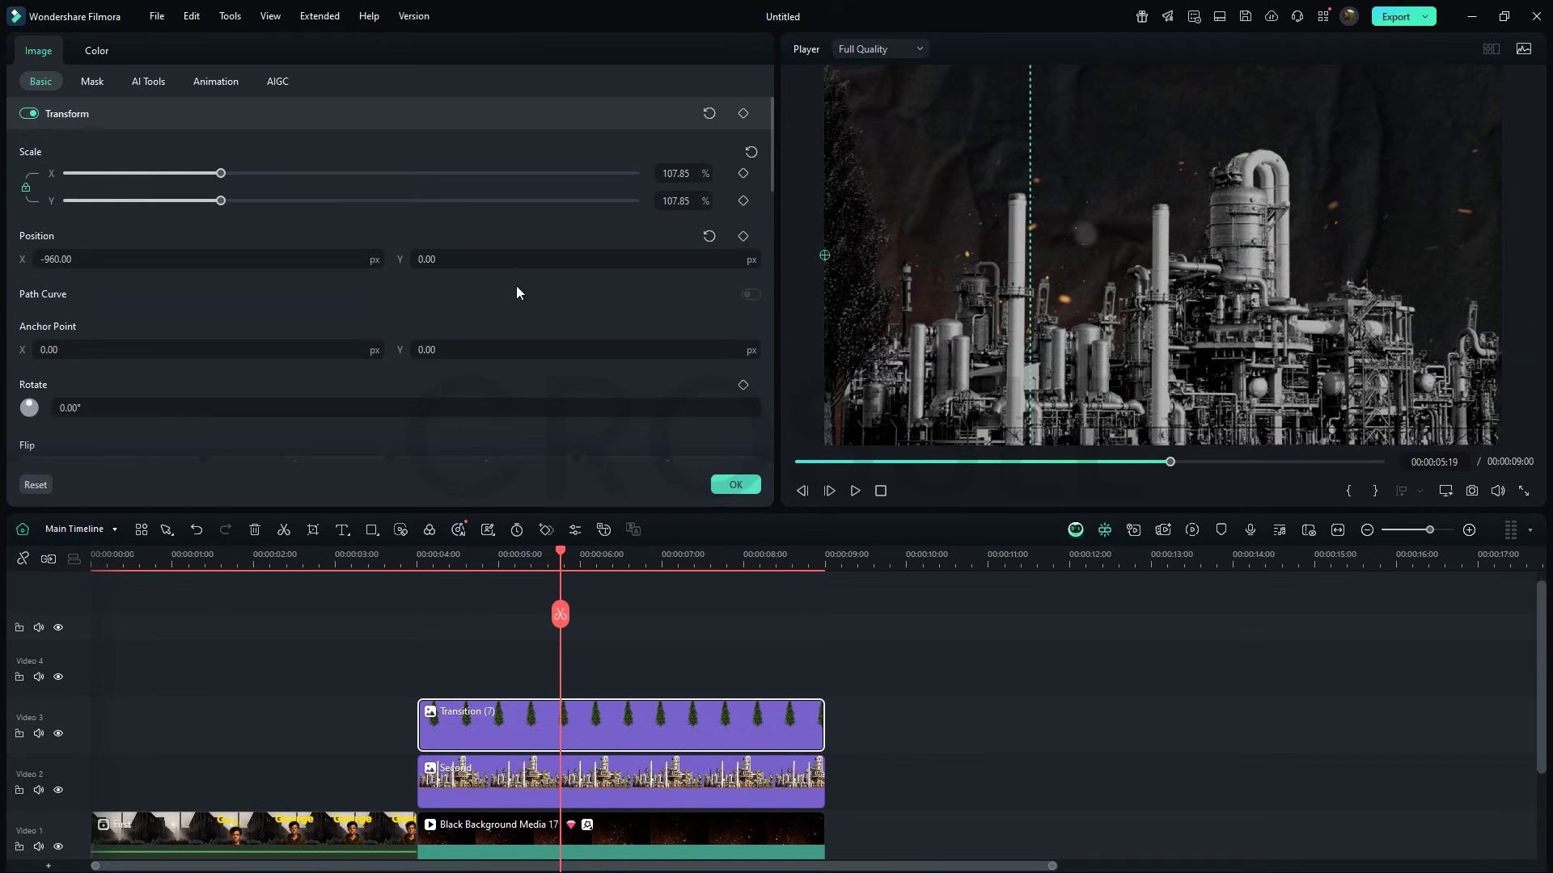
Step: Add Transition (5) on a new top track and warm its temperature to 59
click(732, 485)
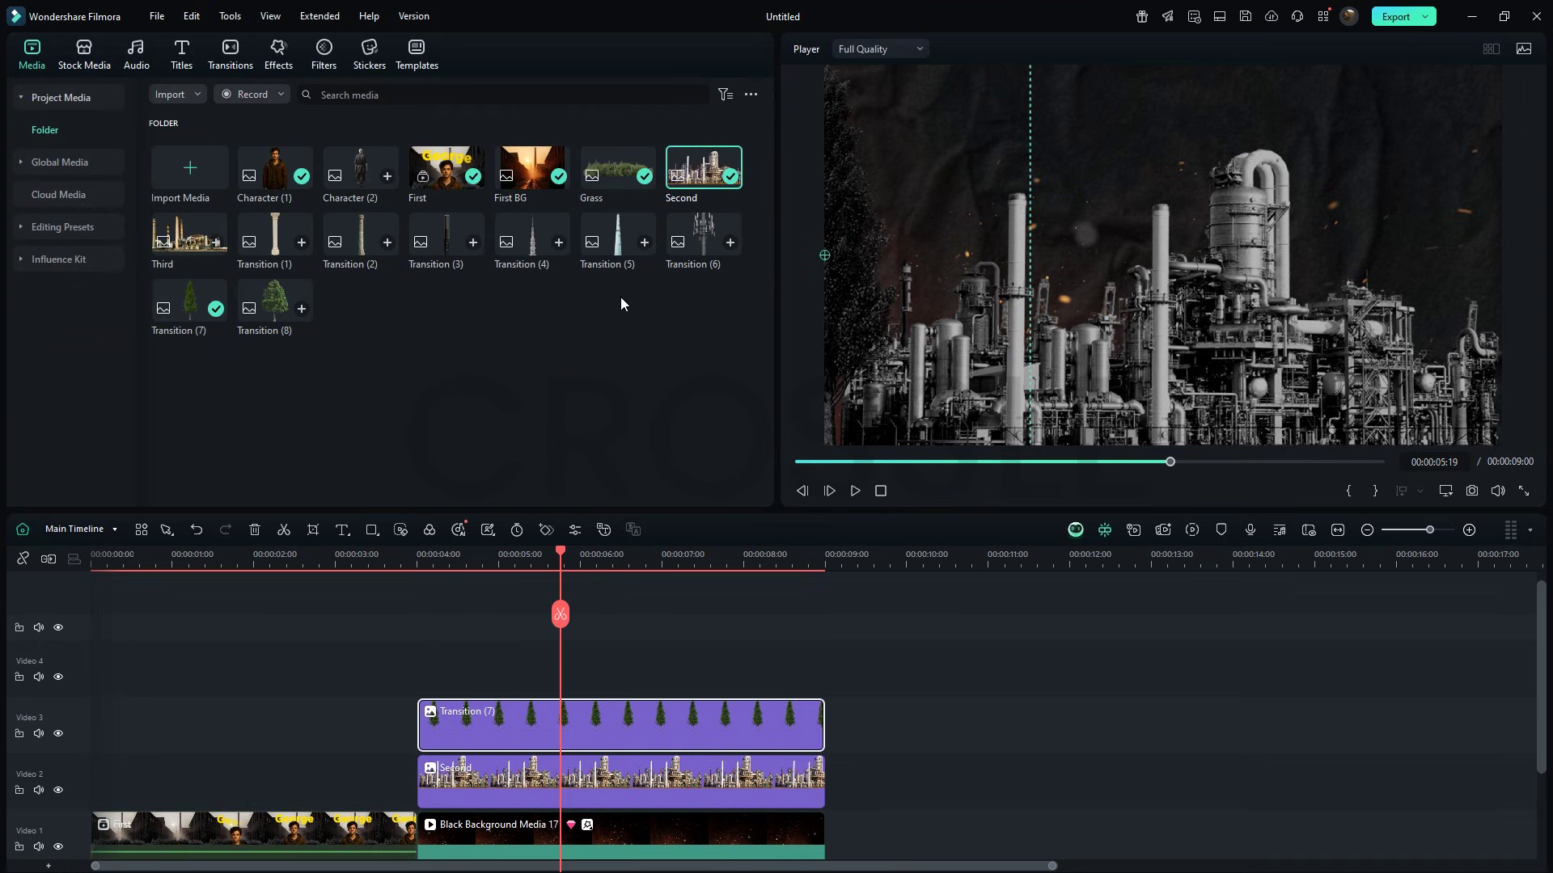
drag(617, 240, 414, 676)
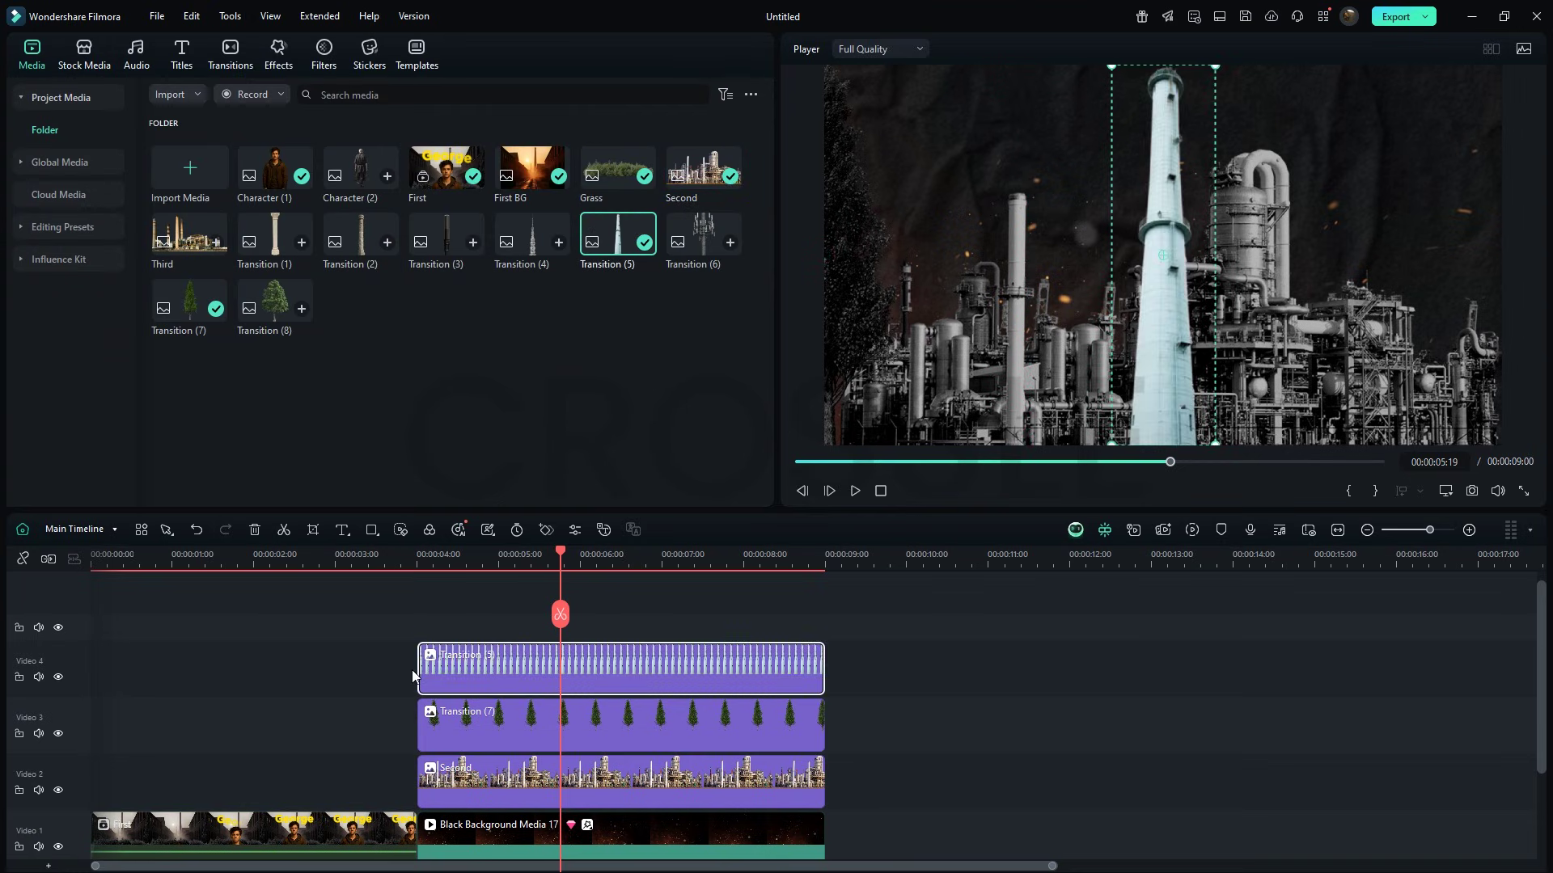
double_click(493, 682)
click(91, 51)
drag(485, 365, 551, 365)
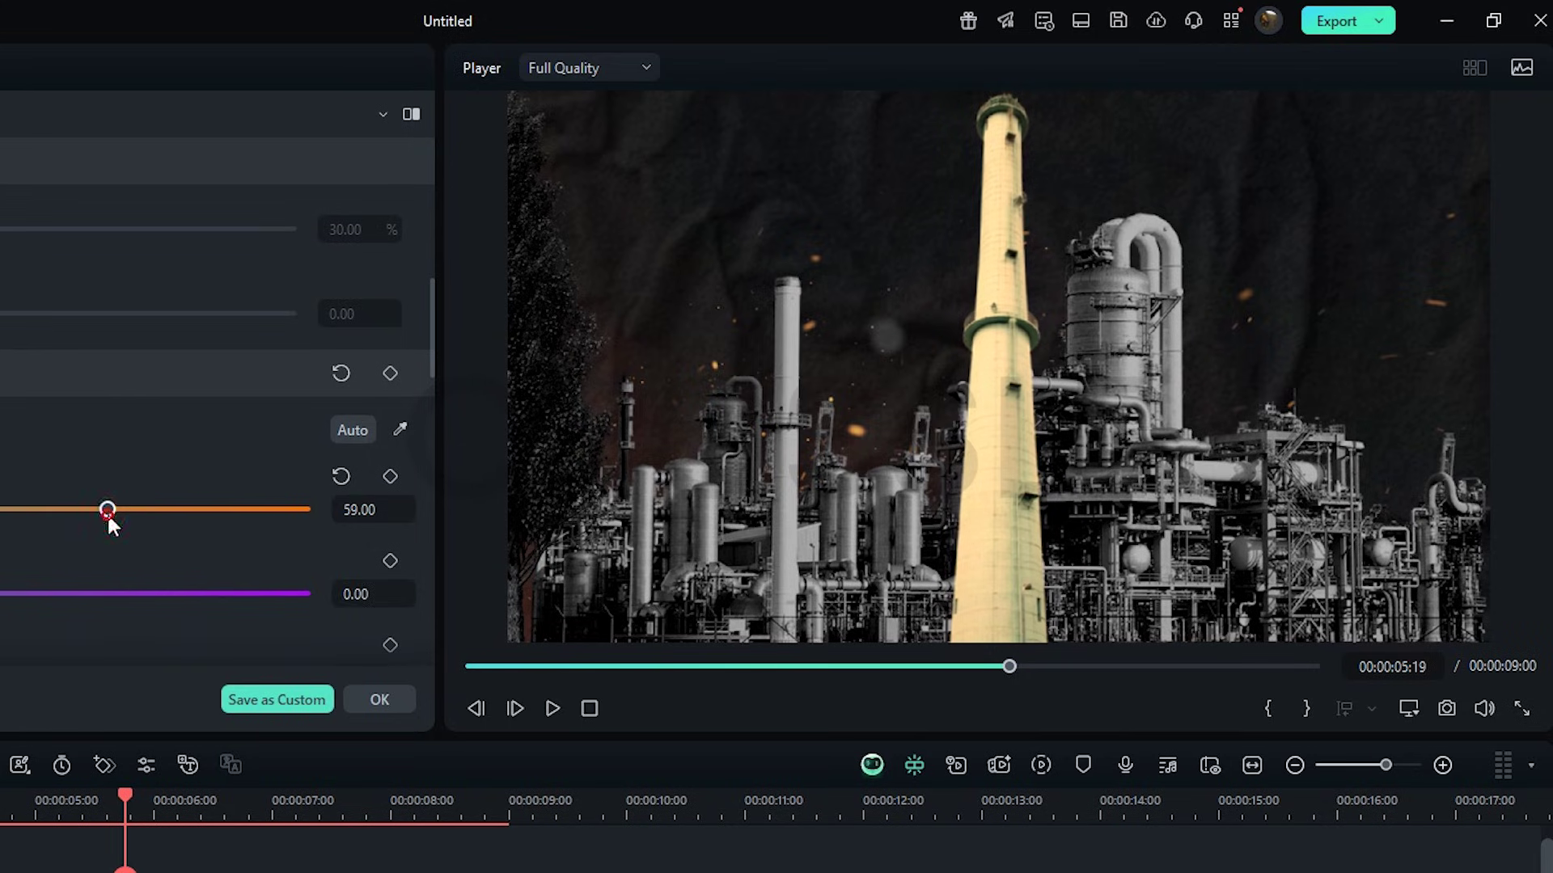
Step: Darken the tower with the basic colour sliders and push it to the frame's right edge
scroll(110, 524, down, 5)
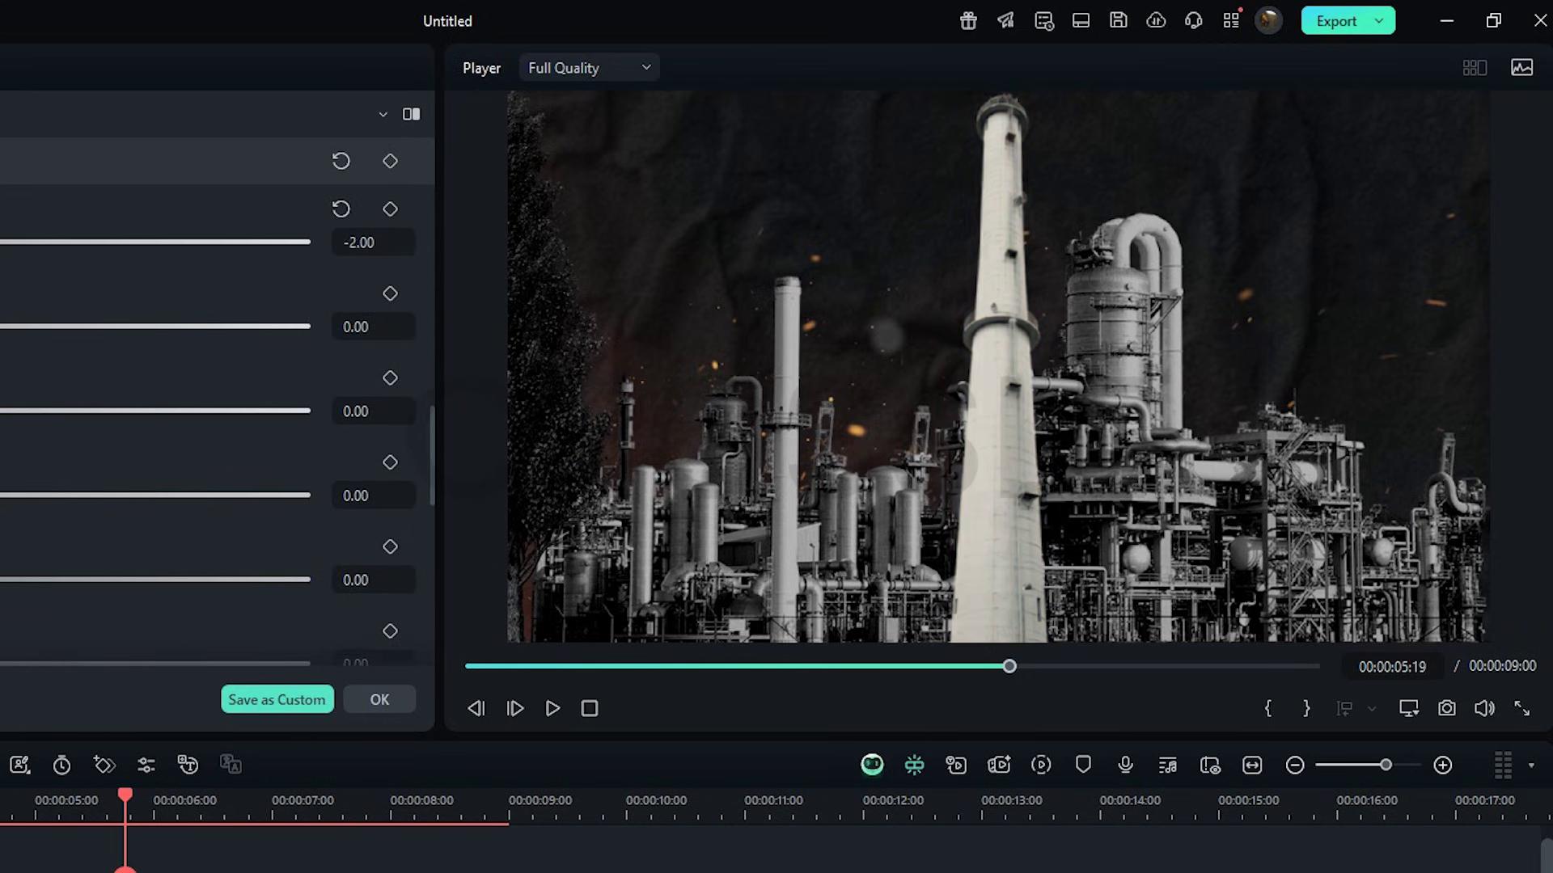
drag(16, 242, 4, 242)
drag(16, 326, 4, 326)
drag(17, 495, 4, 493)
scroll(111, 405, down, 2)
drag(17, 578, 4, 577)
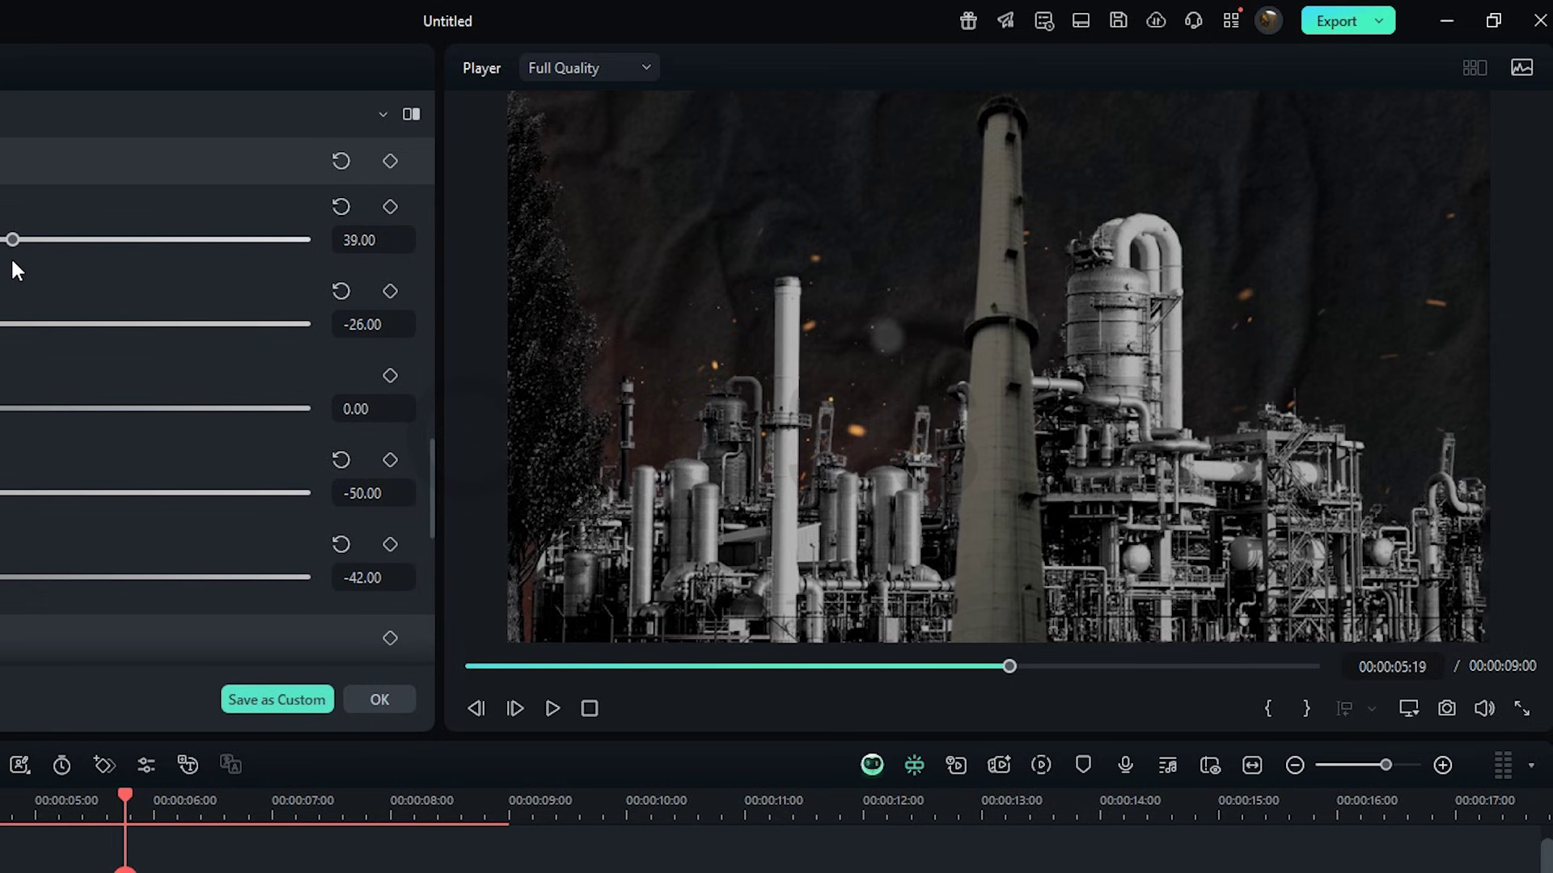
drag(16, 493, 7, 482)
scroll(7, 482, down, 3)
click(1028, 437)
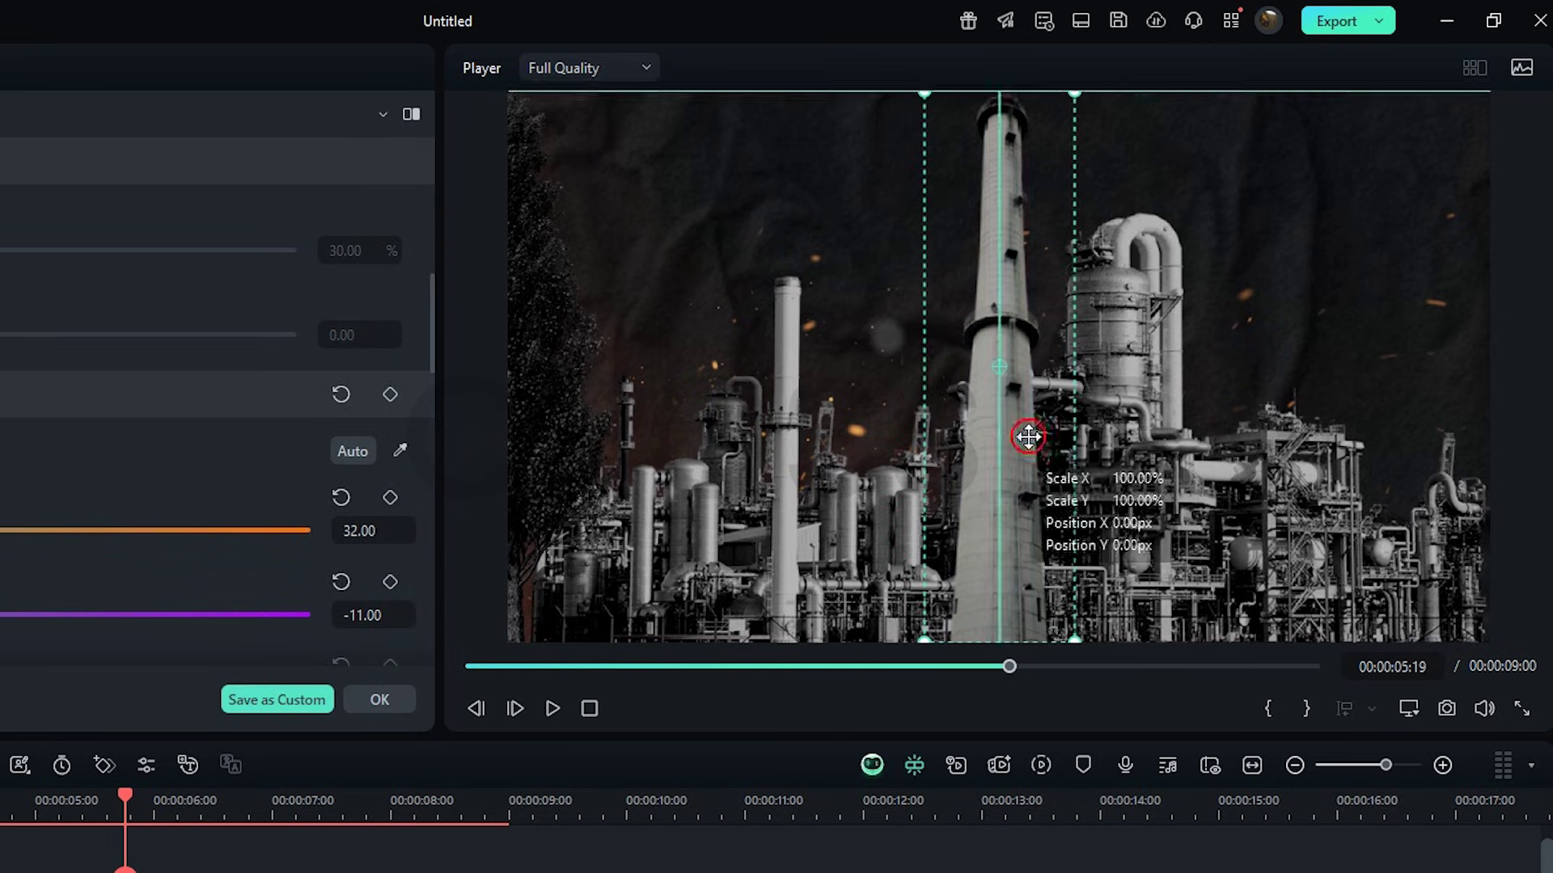
drag(1028, 437, 1482, 430)
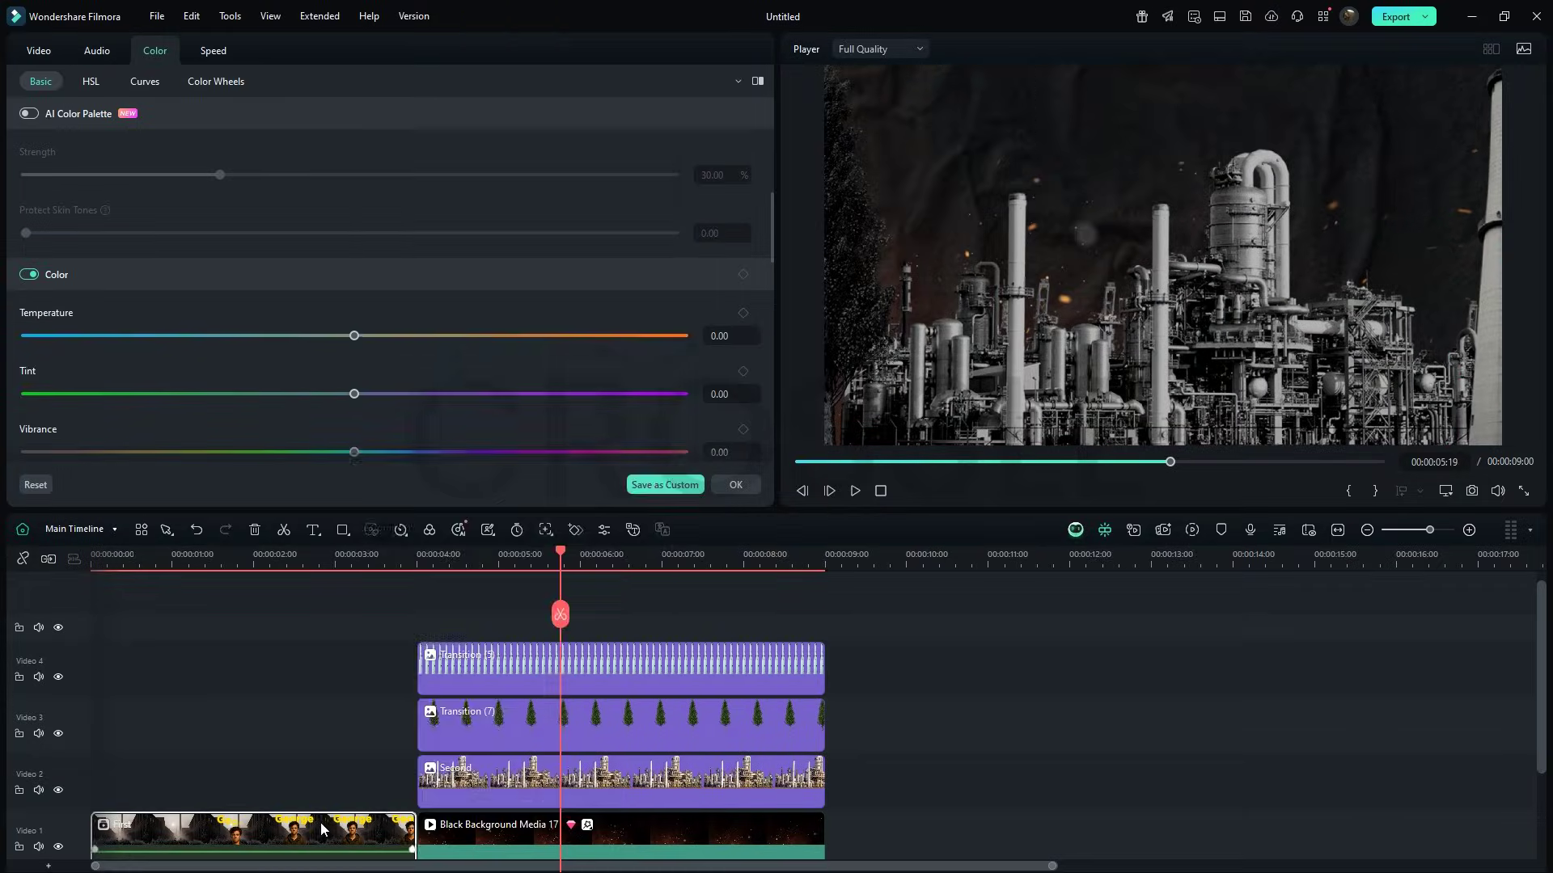
Step: Copy the Grass clip from First and paste it onto a new top track at 4:00
right_click(322, 824)
click(361, 576)
click(134, 800)
click(26, 533)
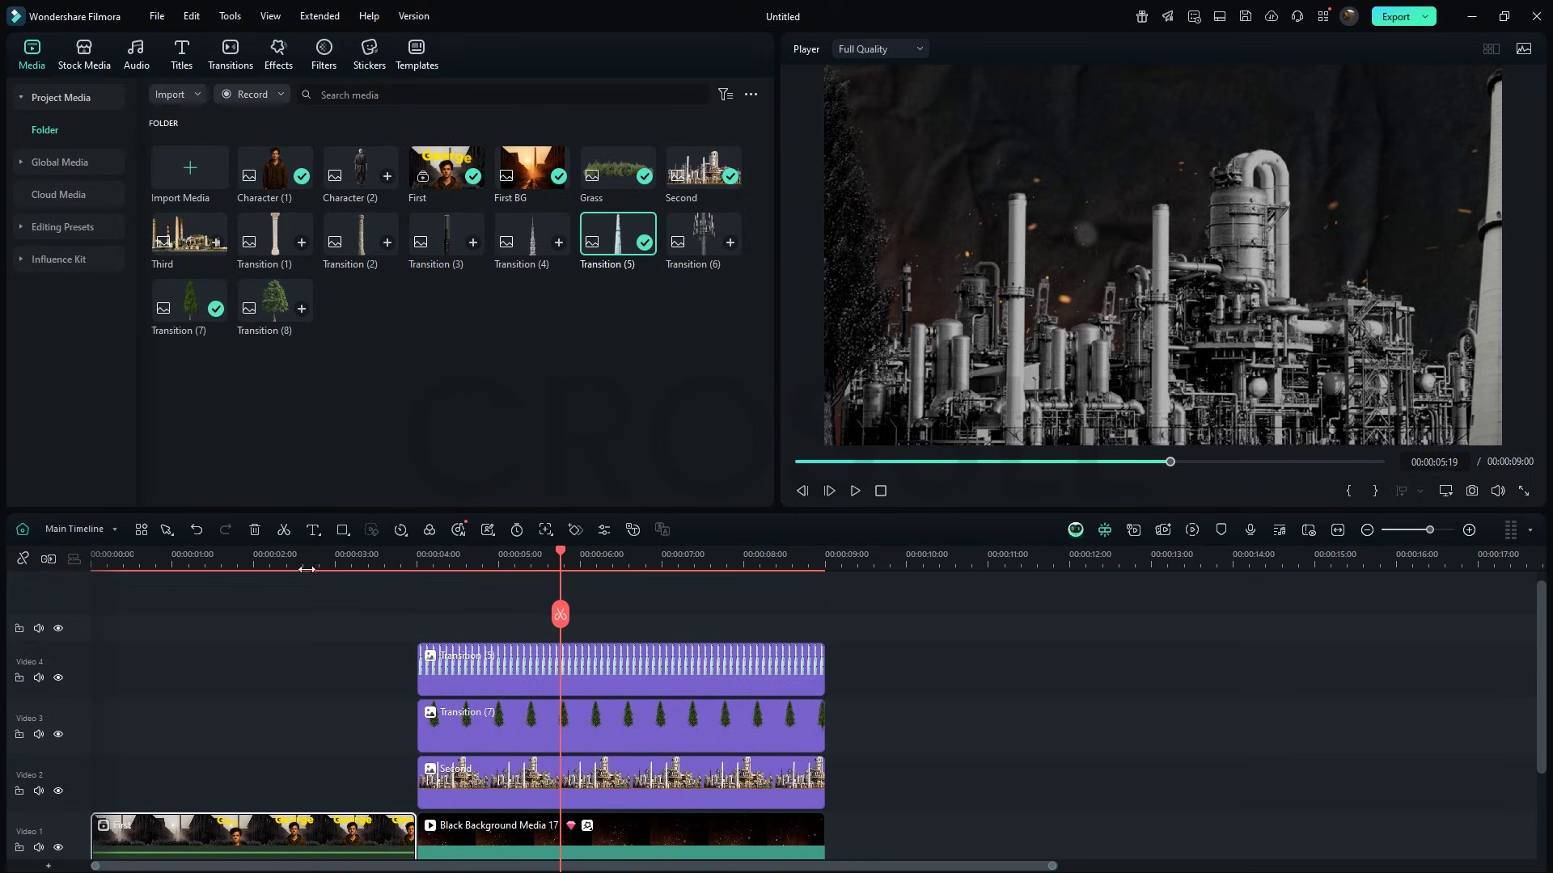
key(ctrl+v)
drag(995, 771, 546, 621)
Step: Lower the Grass layer to Position Y -512 along the frame's bottom
click(567, 566)
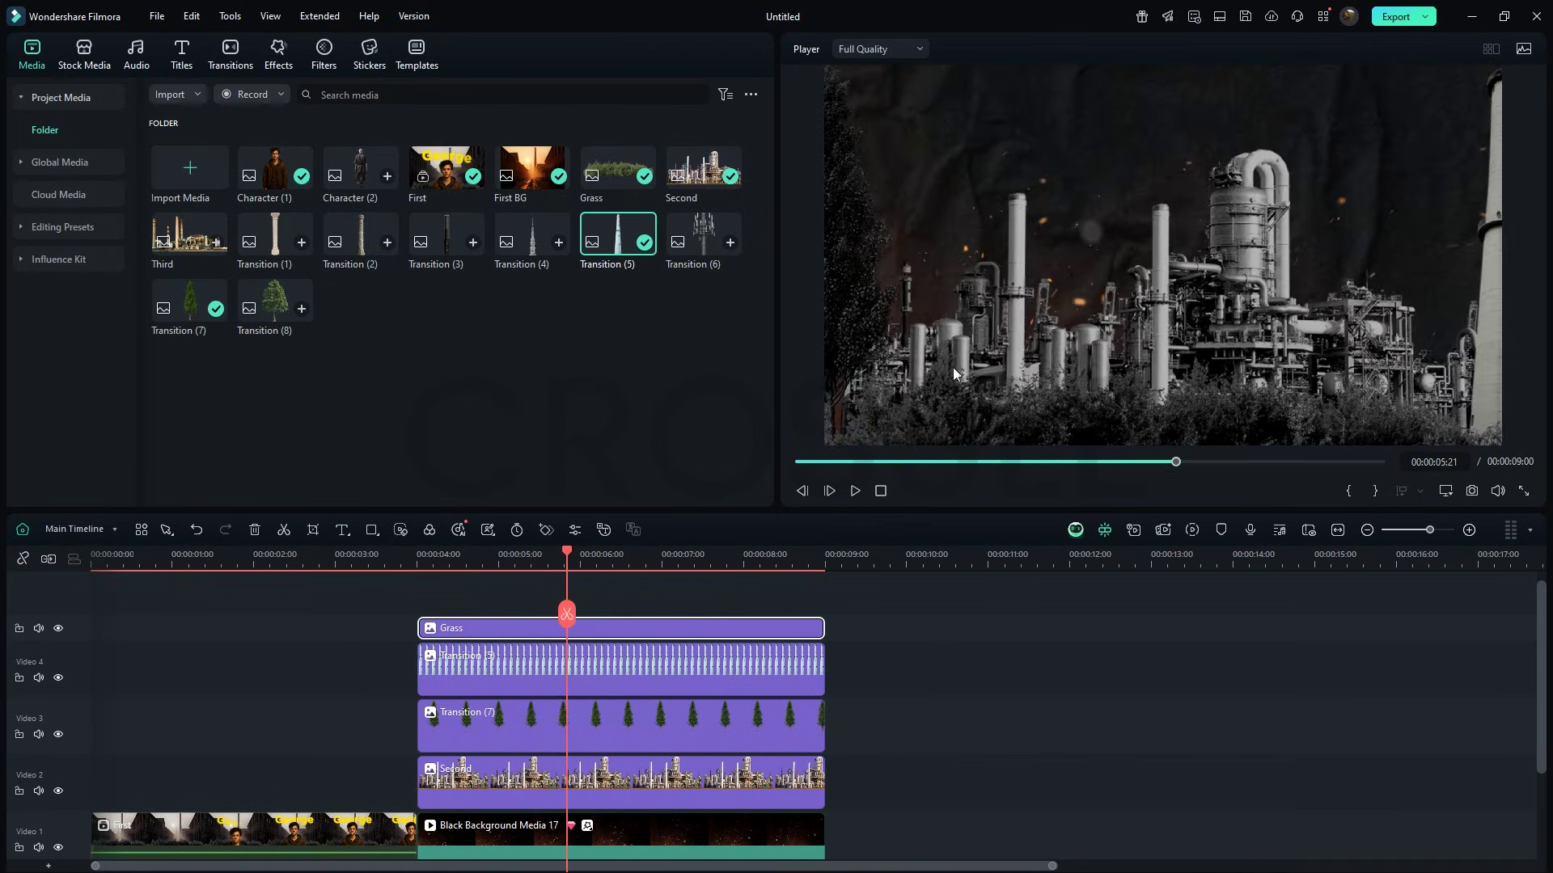
double_click(696, 629)
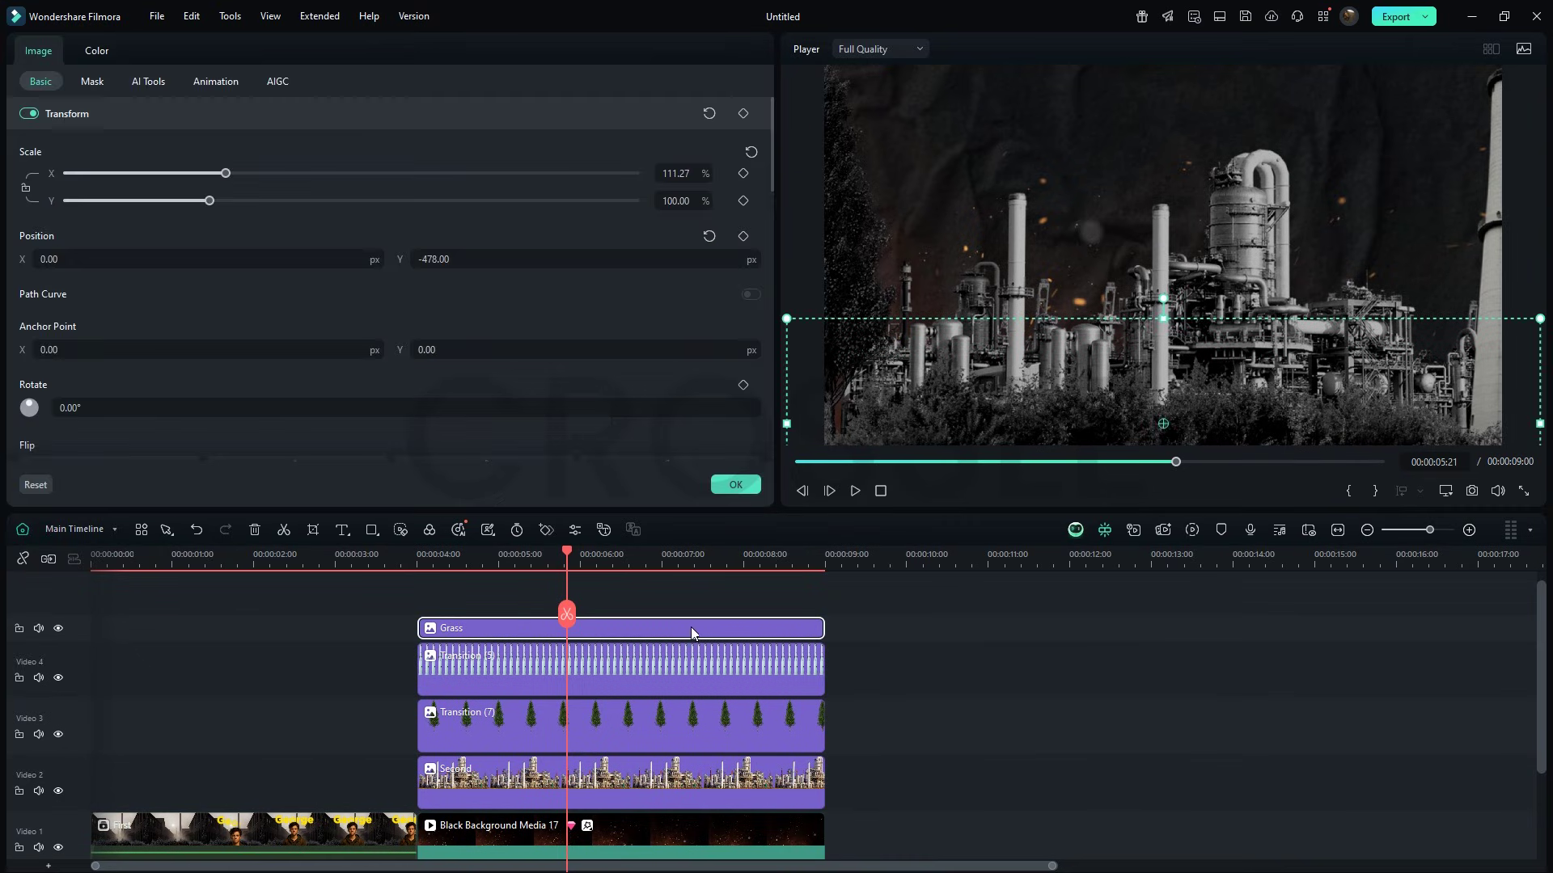
click(623, 259)
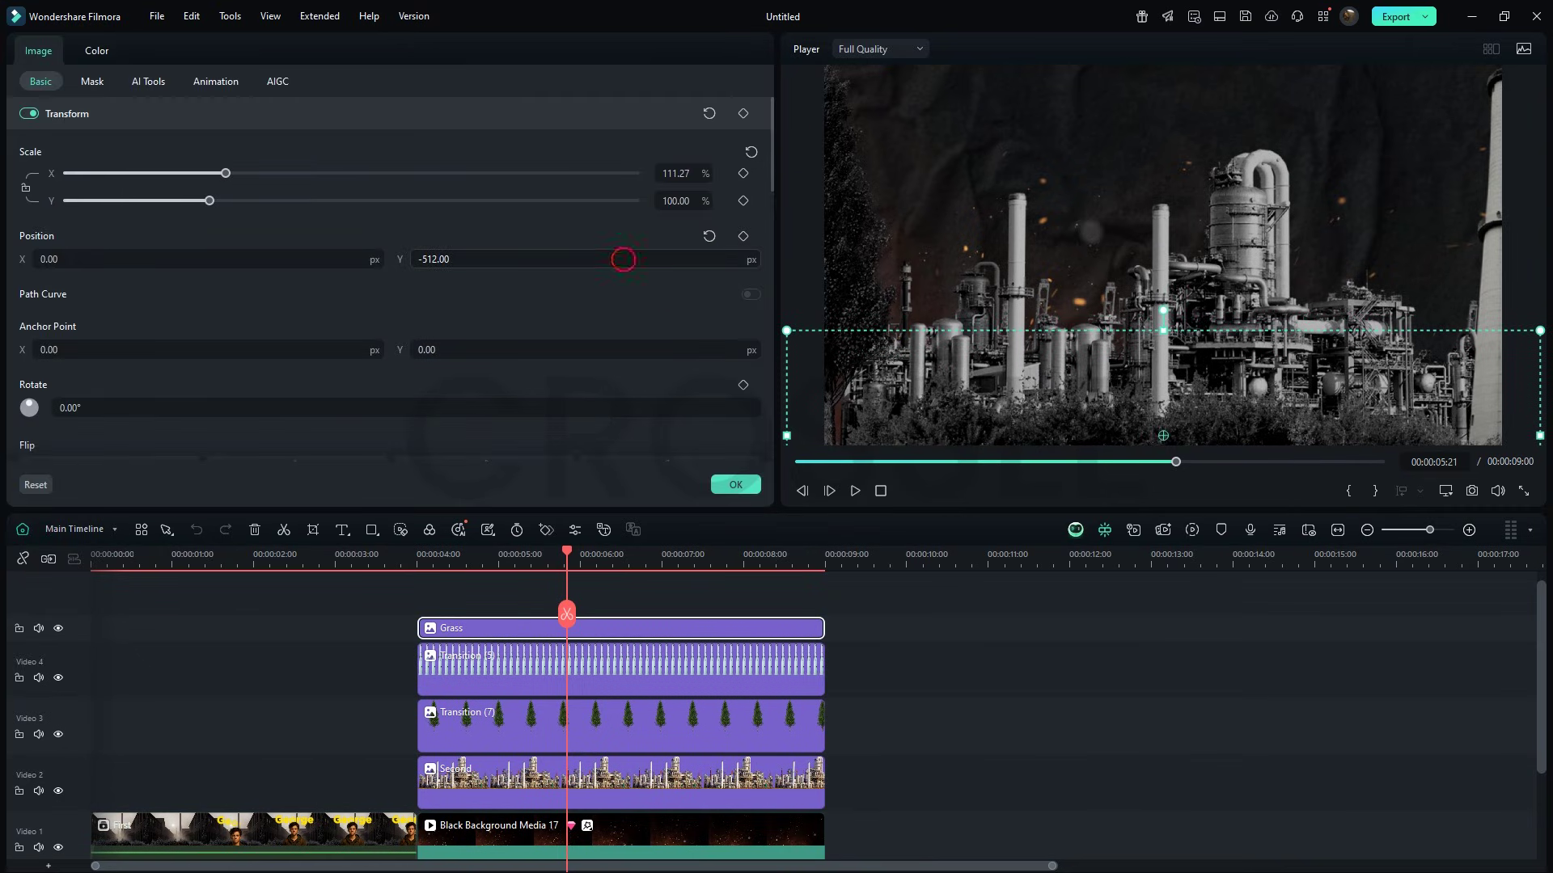
click(735, 484)
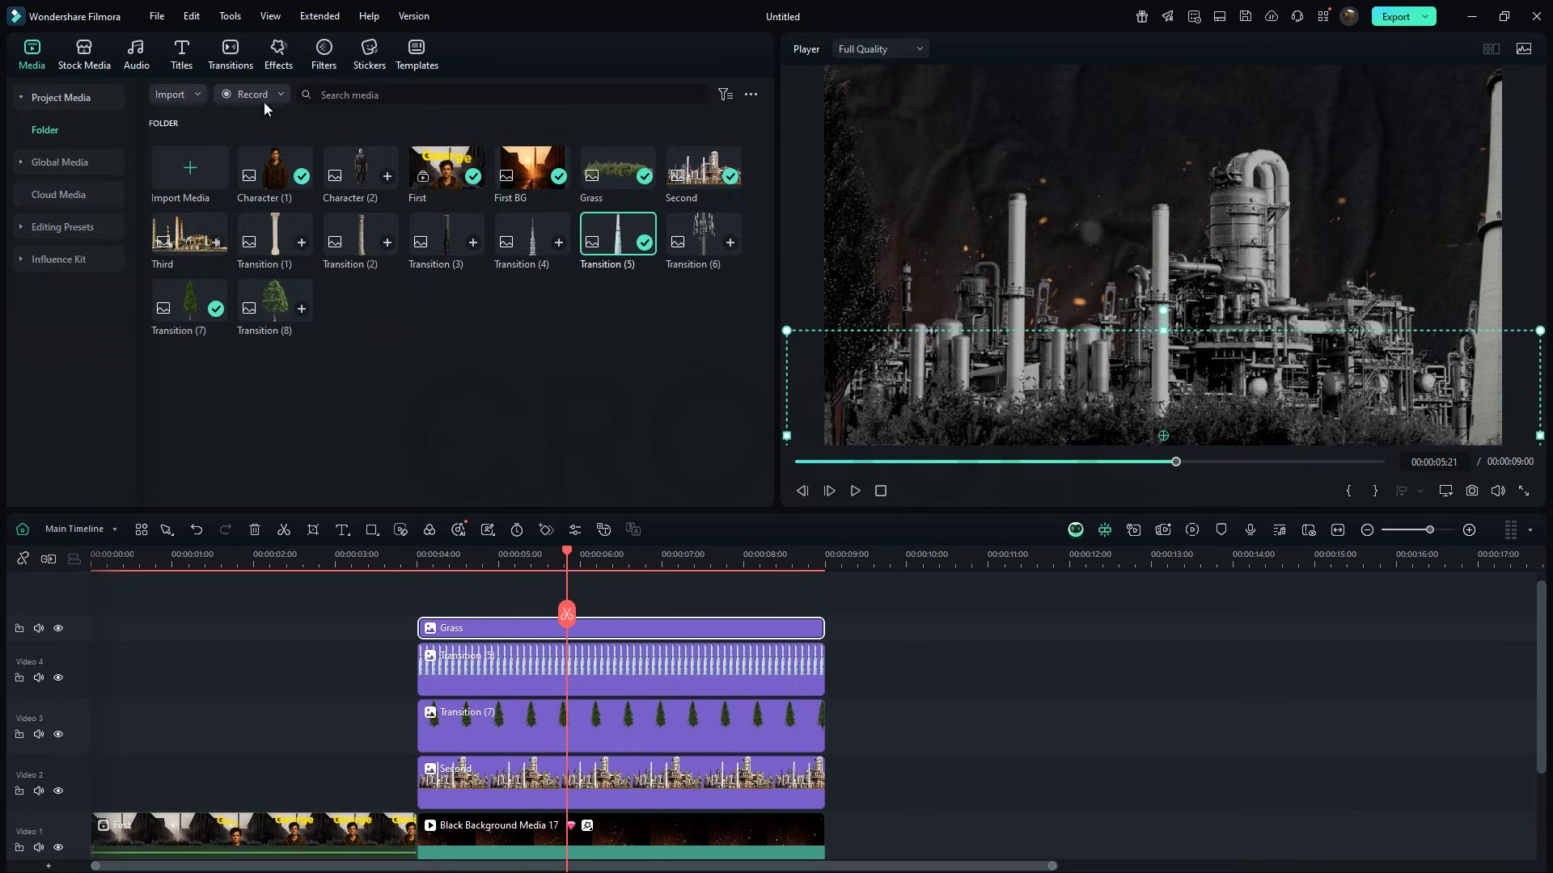
Step: Add the custom saved glowing title above the Grass layer
click(181, 55)
click(84, 98)
click(59, 195)
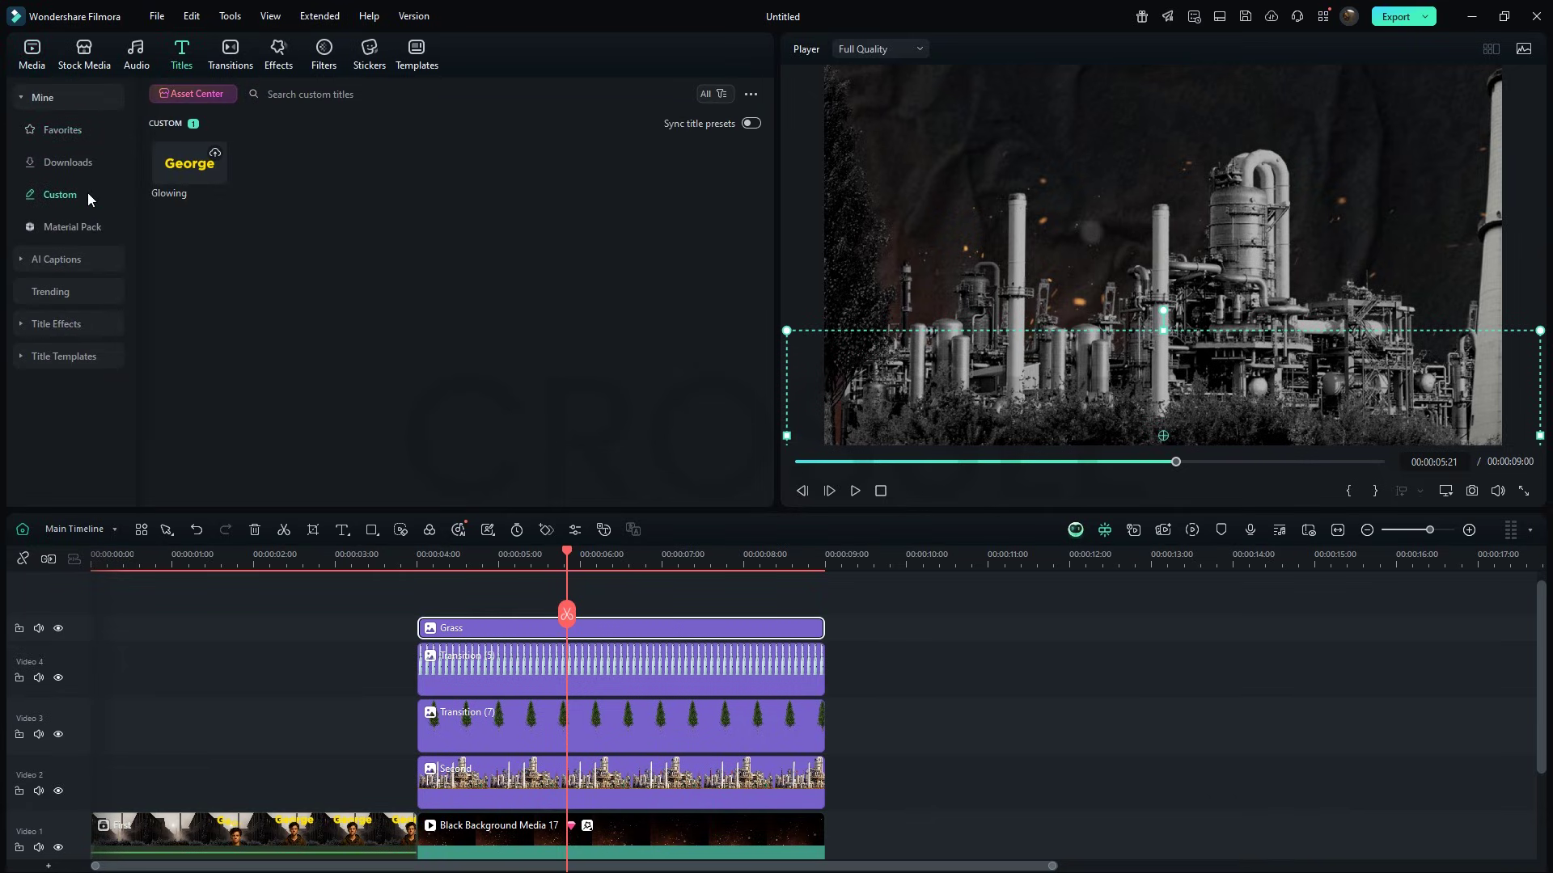
drag(189, 164, 427, 612)
Step: Change the title text to History at font size 100 and move it near the frame top
double_click(552, 655)
click(292, 170)
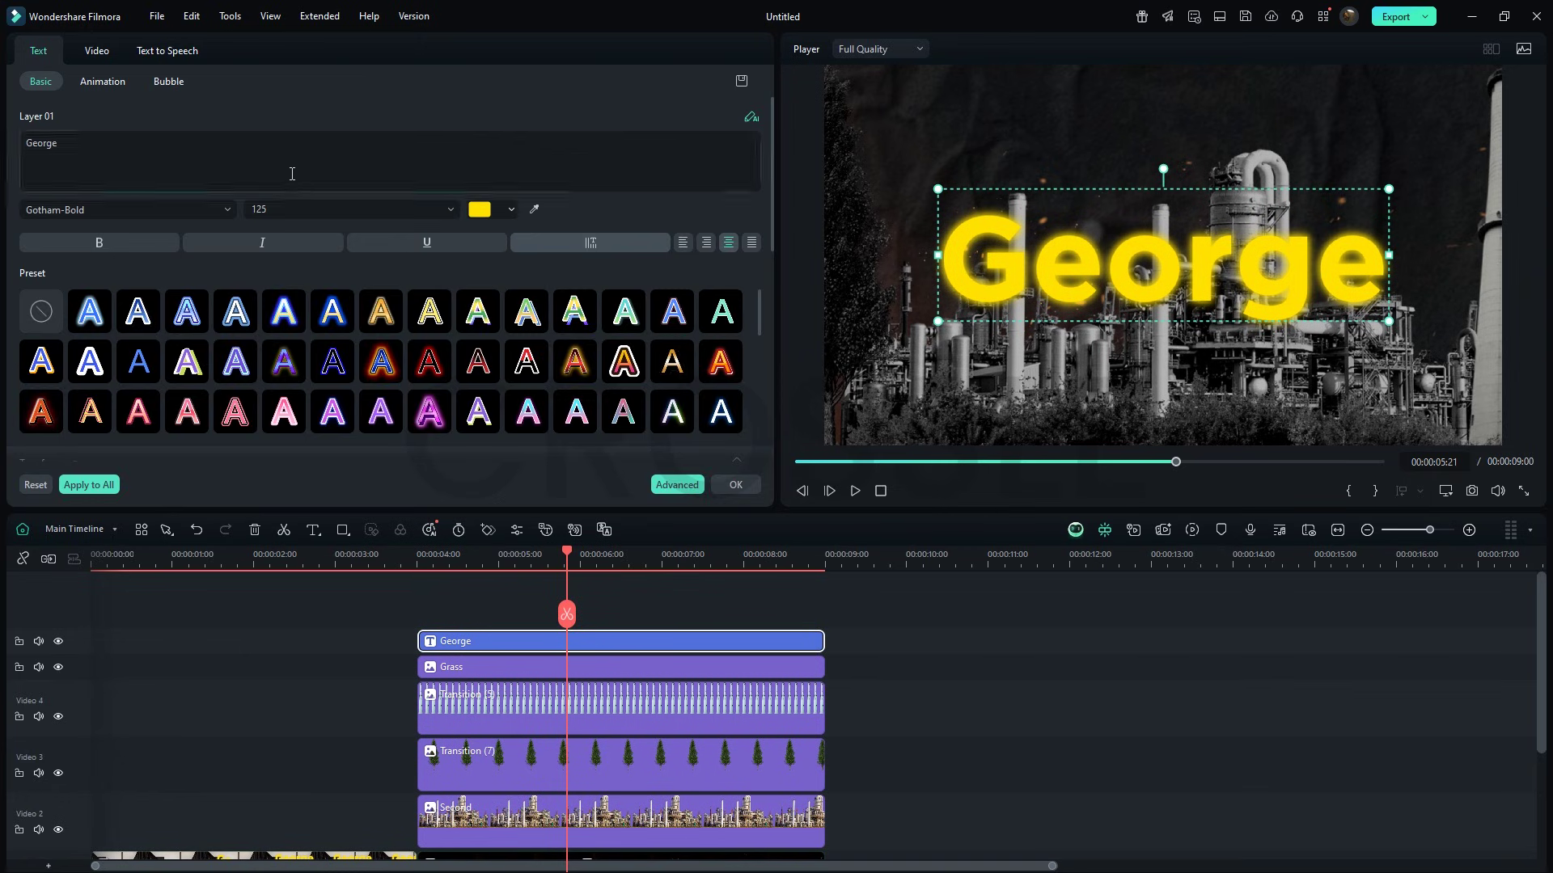
key(BackSpace)
key(BackSpace)
key(BackSpace)
key(BackSpace)
key(BackSpace)
key(BackSpace)
text(History)
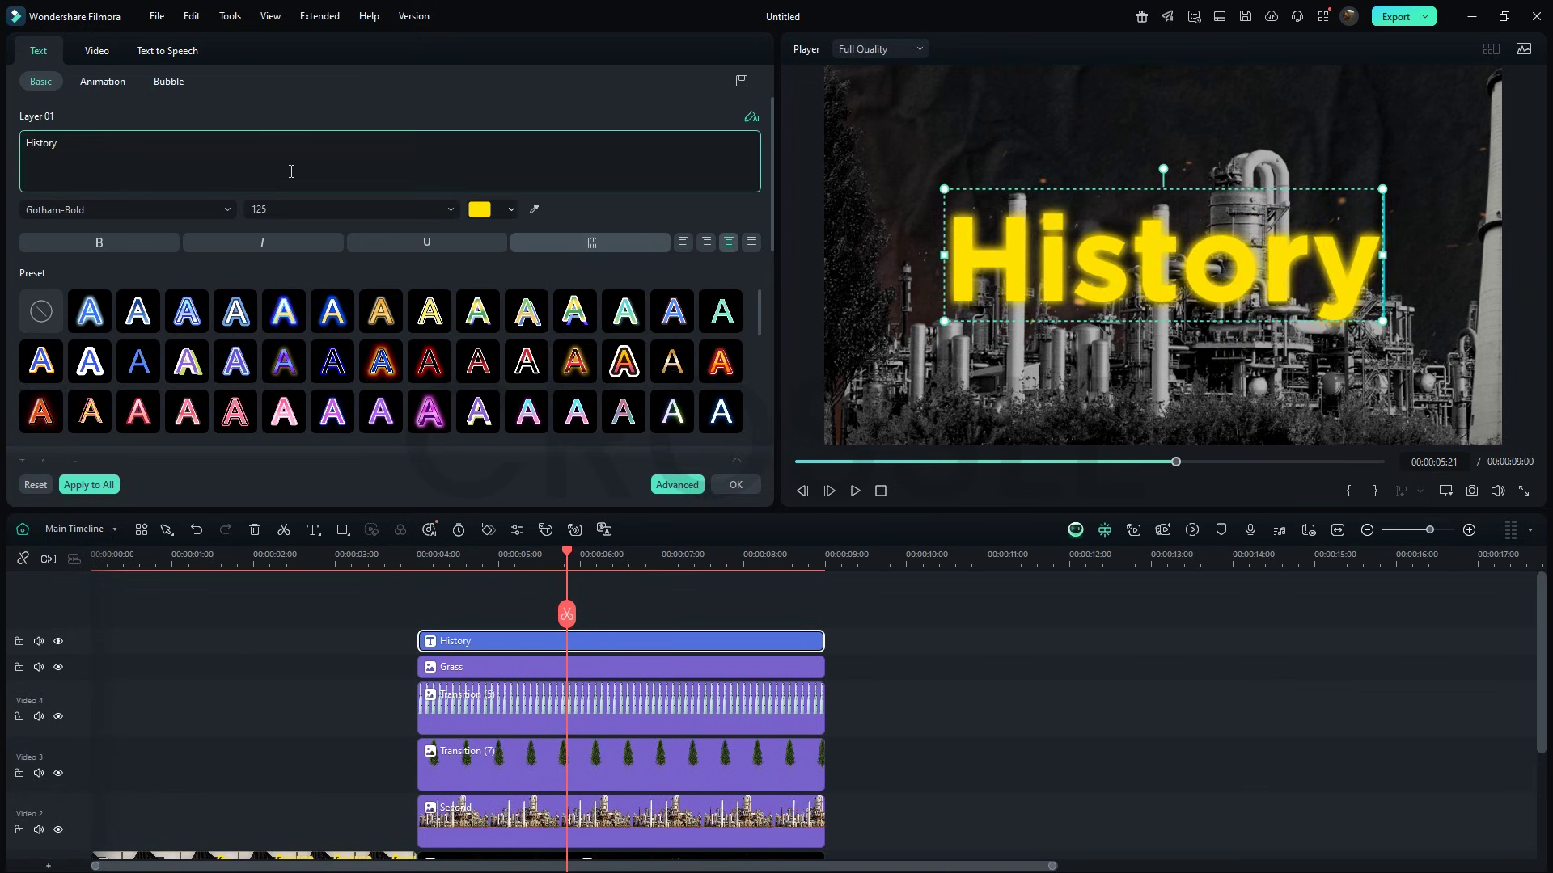
double_click(289, 207)
text(100)
key(Return)
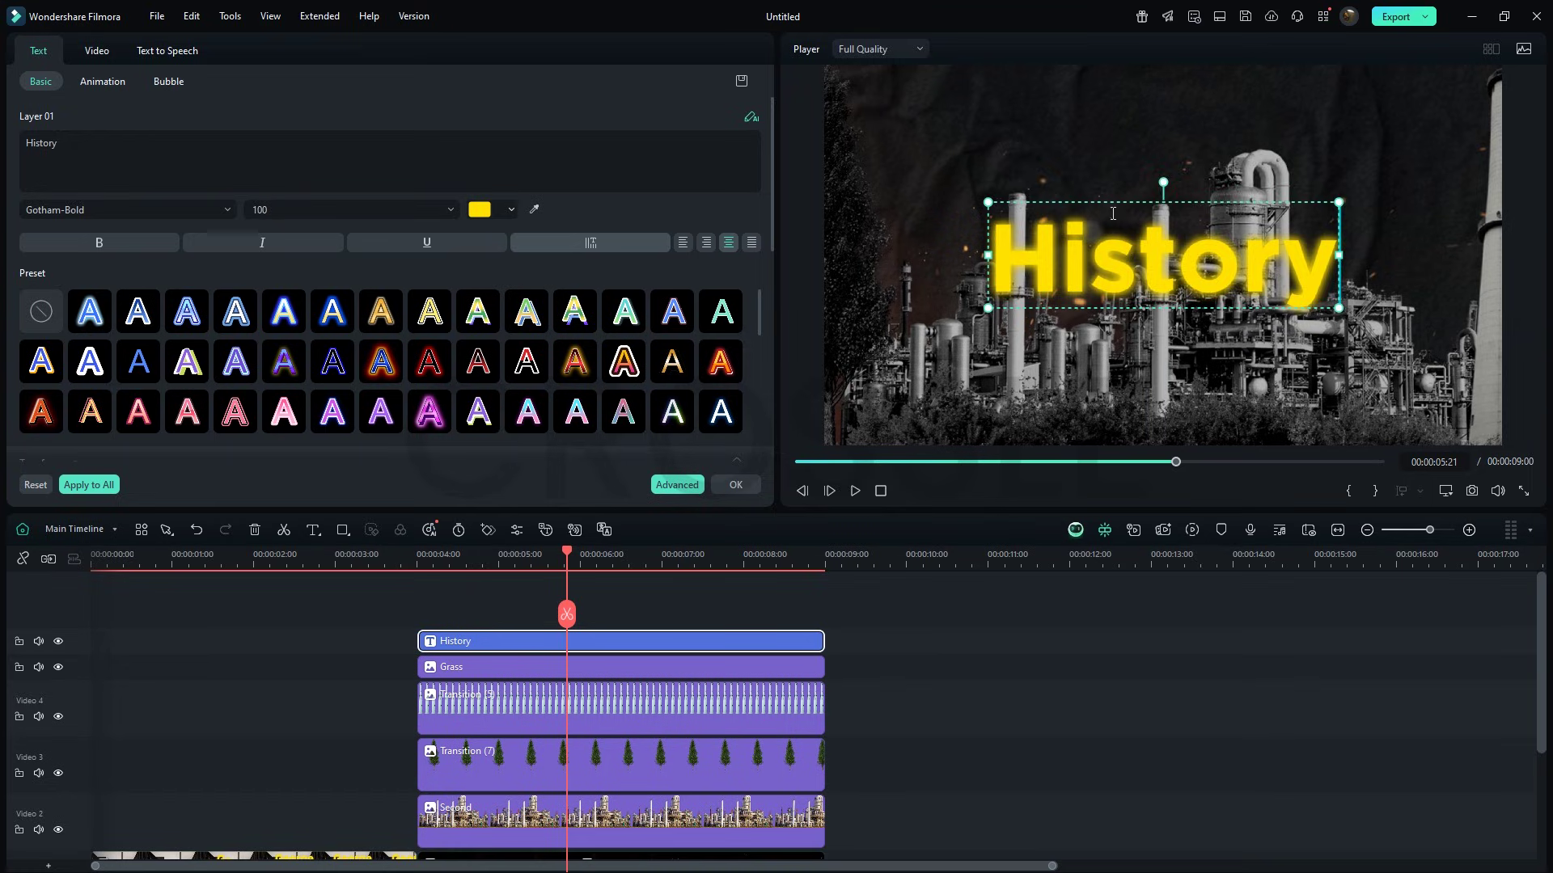
drag(1113, 214, 1106, 71)
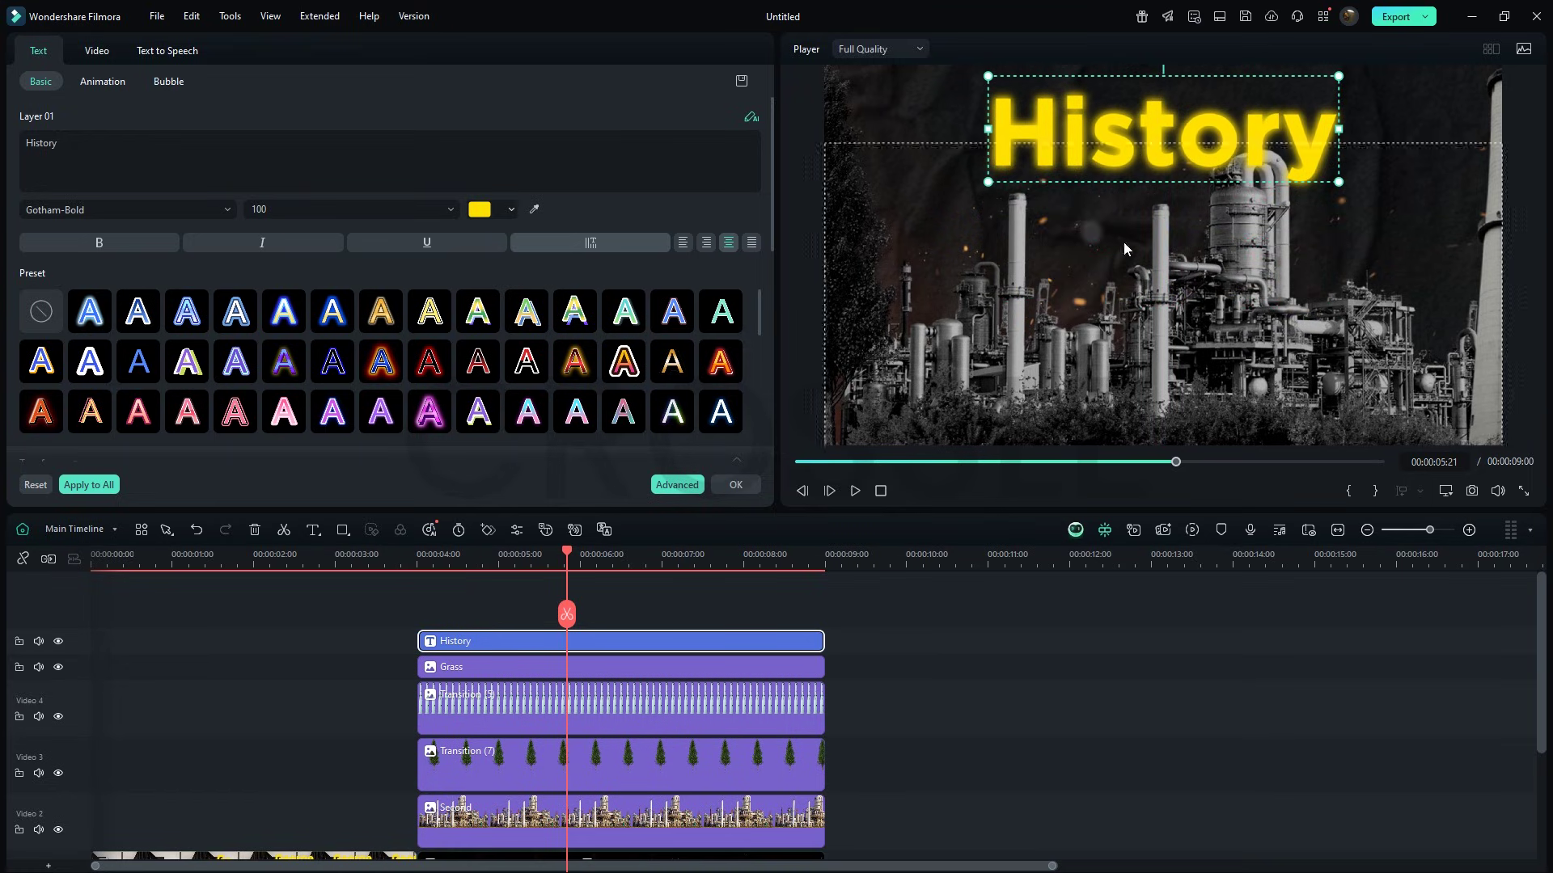
Step: Select the refinery layers and merge them into a compound clip named Second
drag(936, 608, 634, 858)
right_click(683, 724)
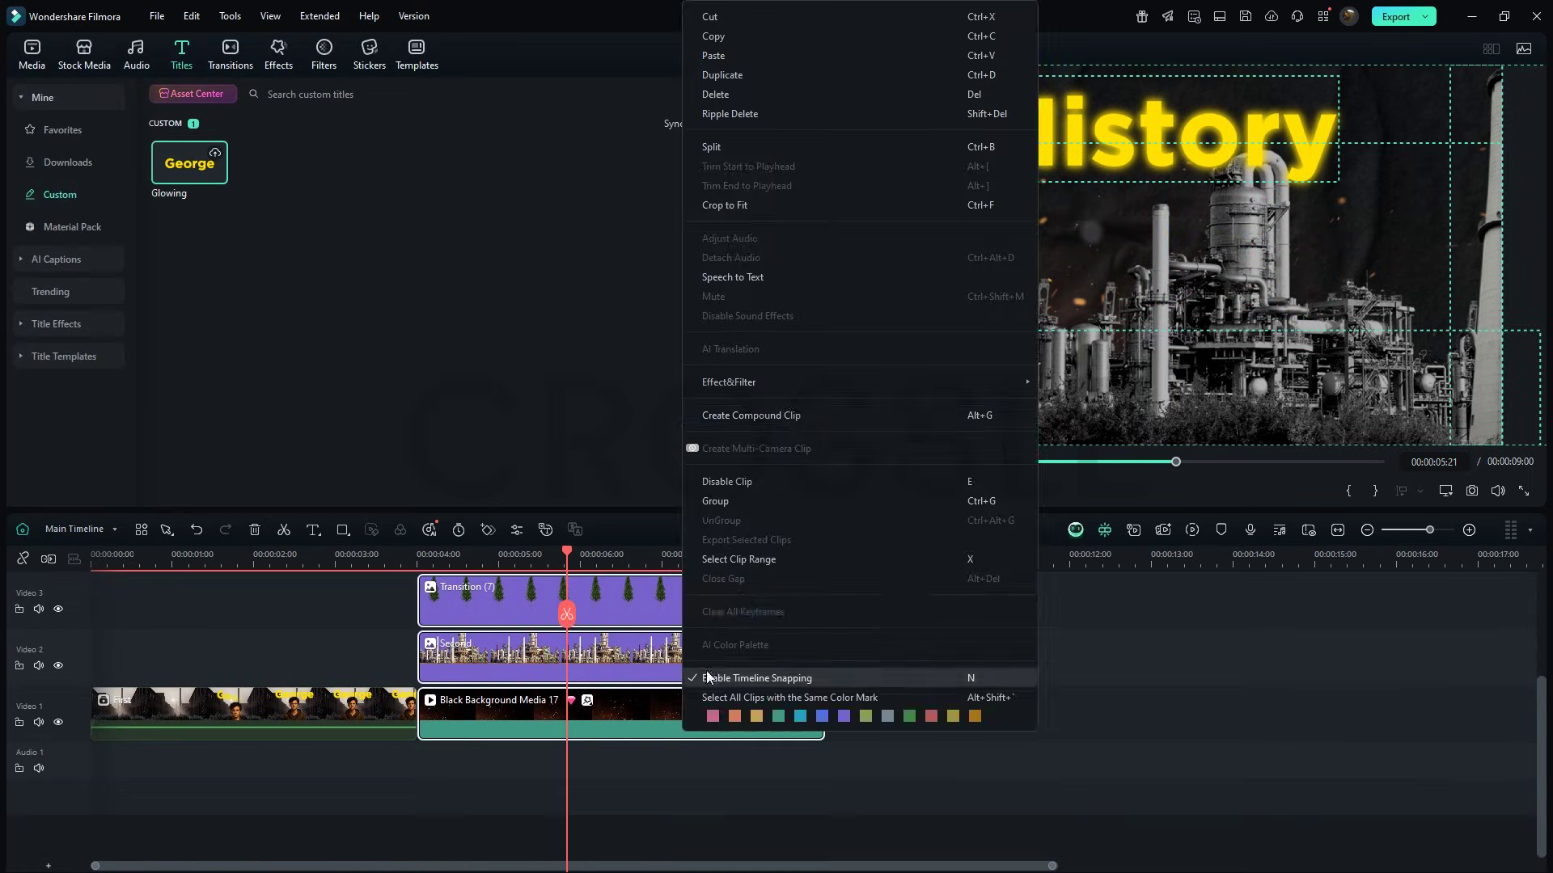
click(789, 416)
text(Second)
key(Return)
Step: Inspect the Second compound clip, then return to the main timeline and play the sequence
double_click(698, 708)
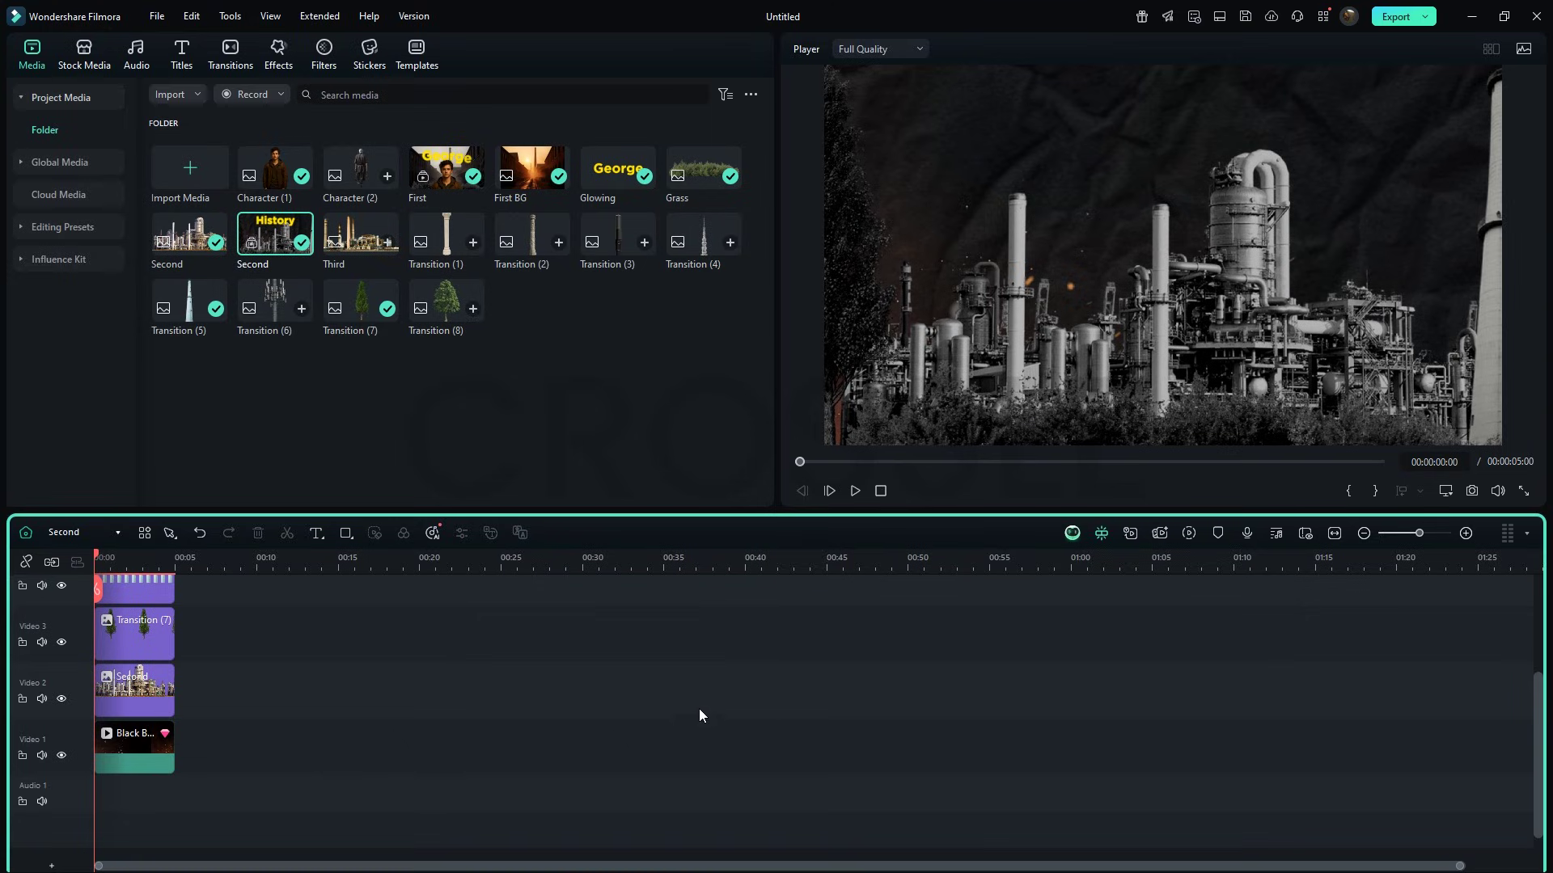
click(153, 751)
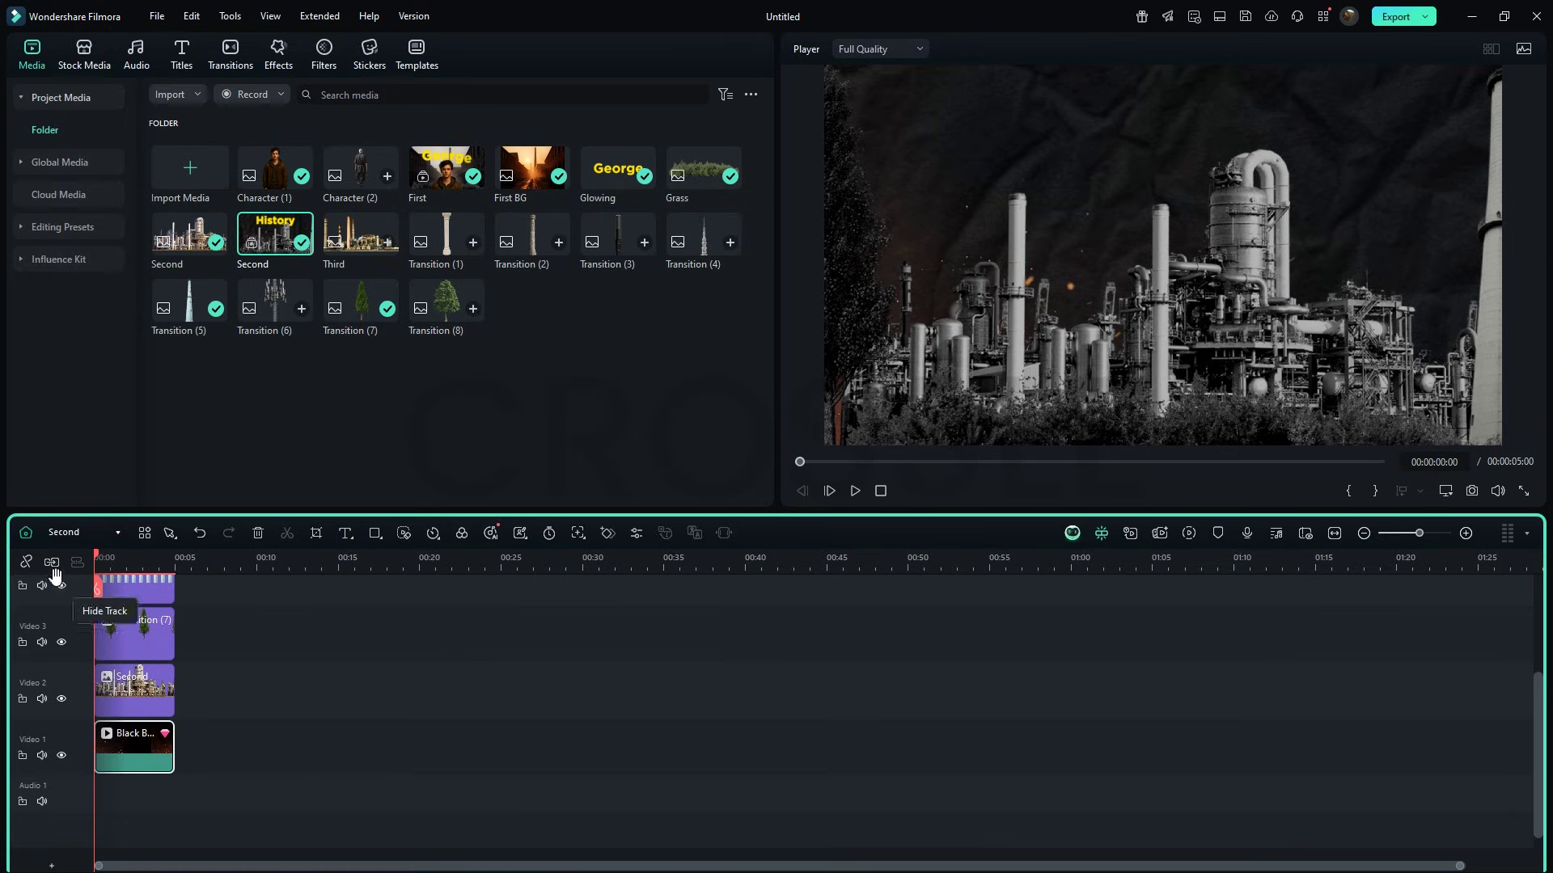
click(26, 533)
key(space)
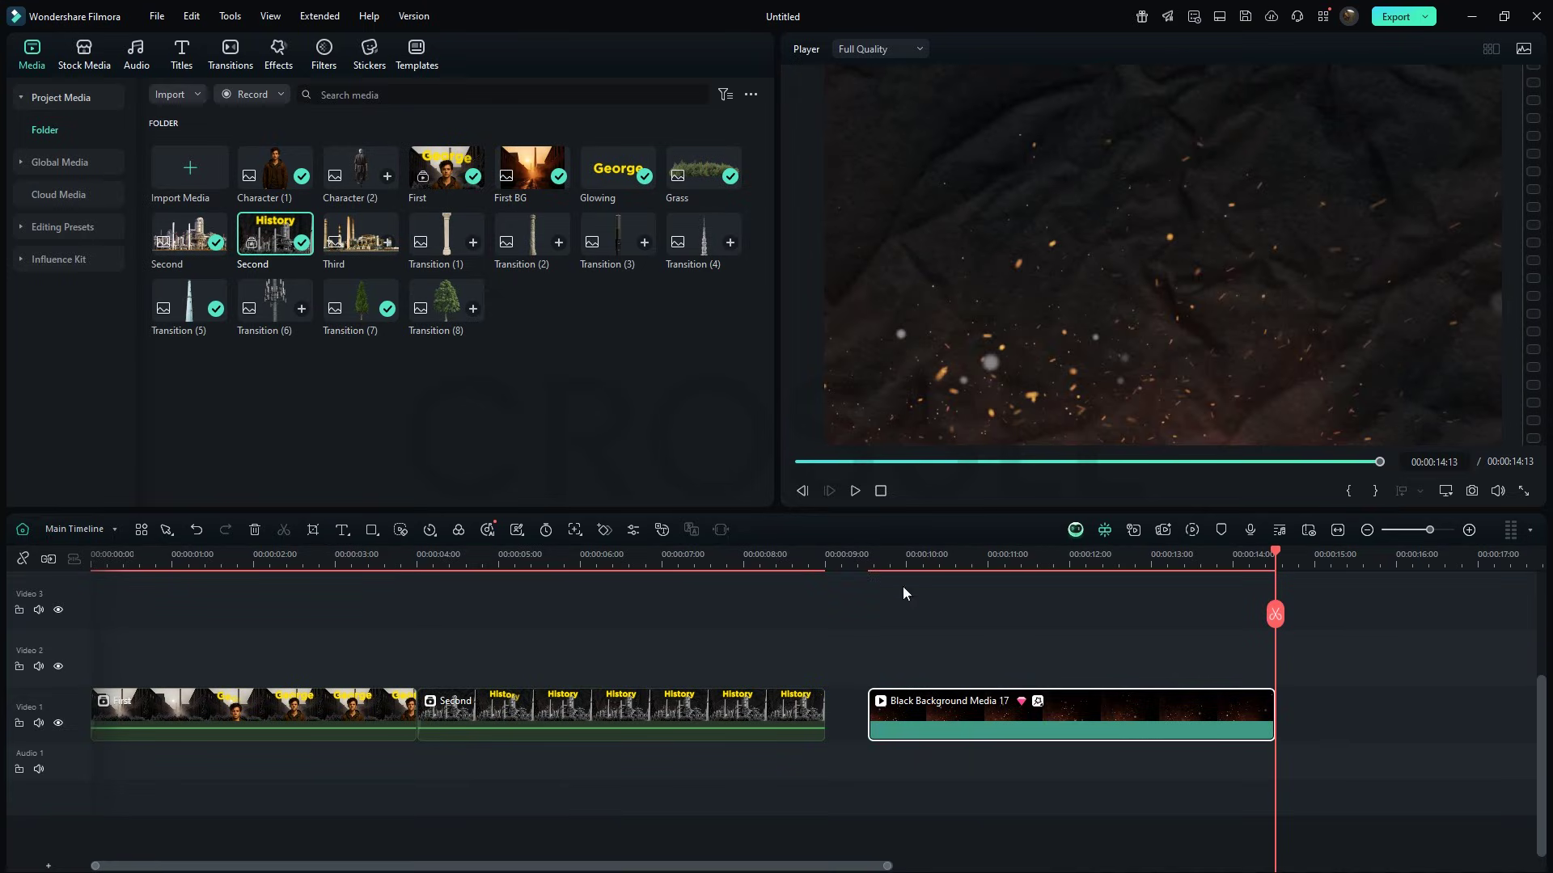
Step: Close the gap after Second with the black background and add Character (2) above it
drag(1056, 728, 1025, 731)
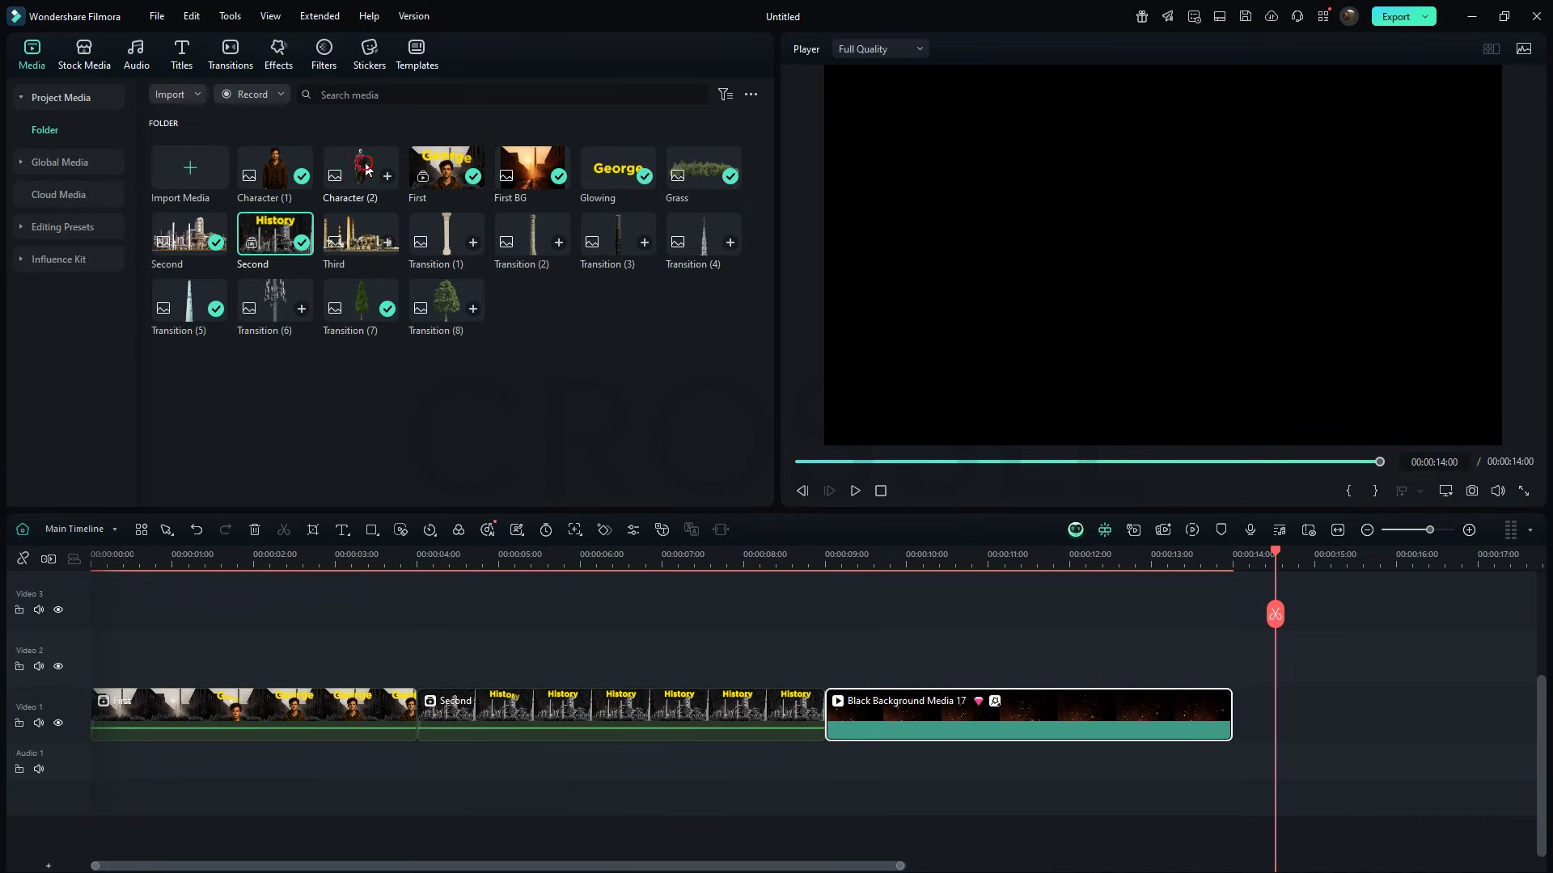
drag(366, 168, 827, 669)
click(979, 570)
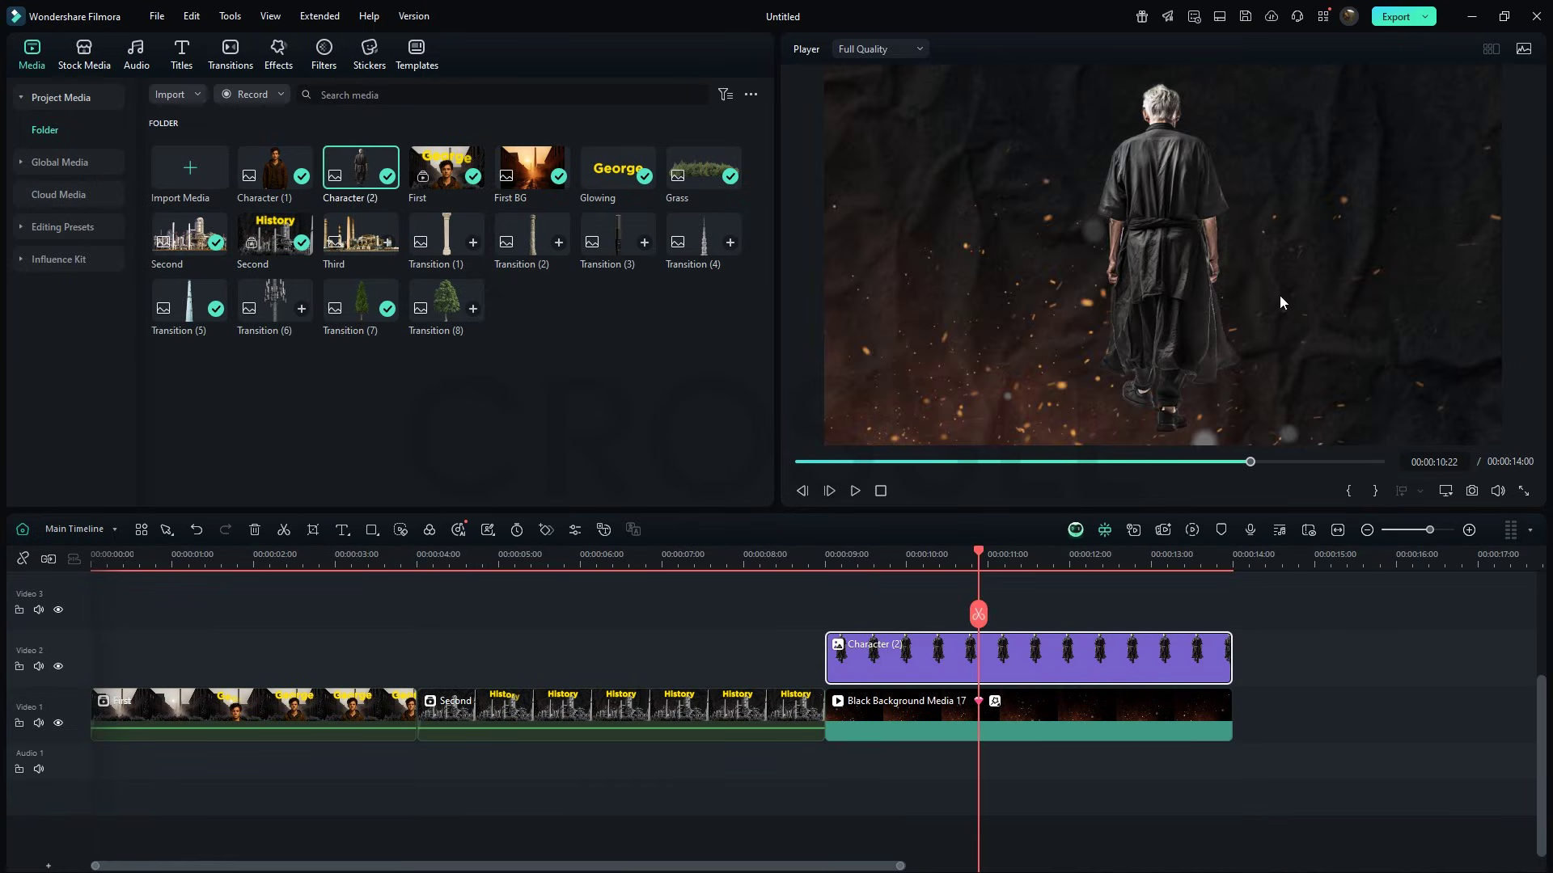
click(907, 561)
Step: Keyframe Character (2) at 10:00 with 165% scale and Position Y -416
double_click(969, 670)
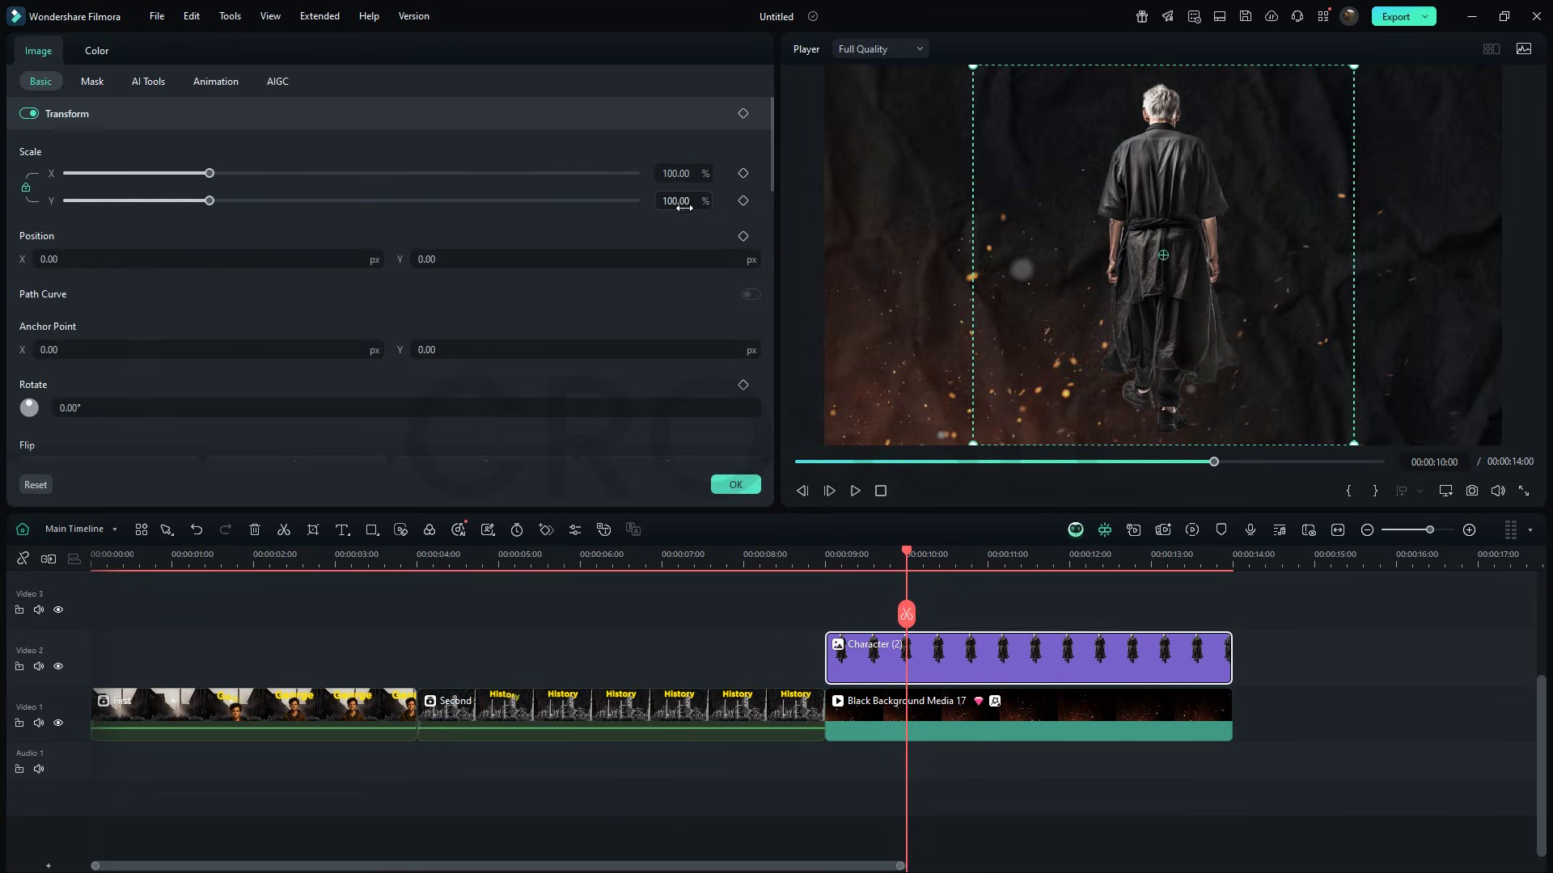
drag(684, 207, 676, 197)
drag(658, 253, 687, 265)
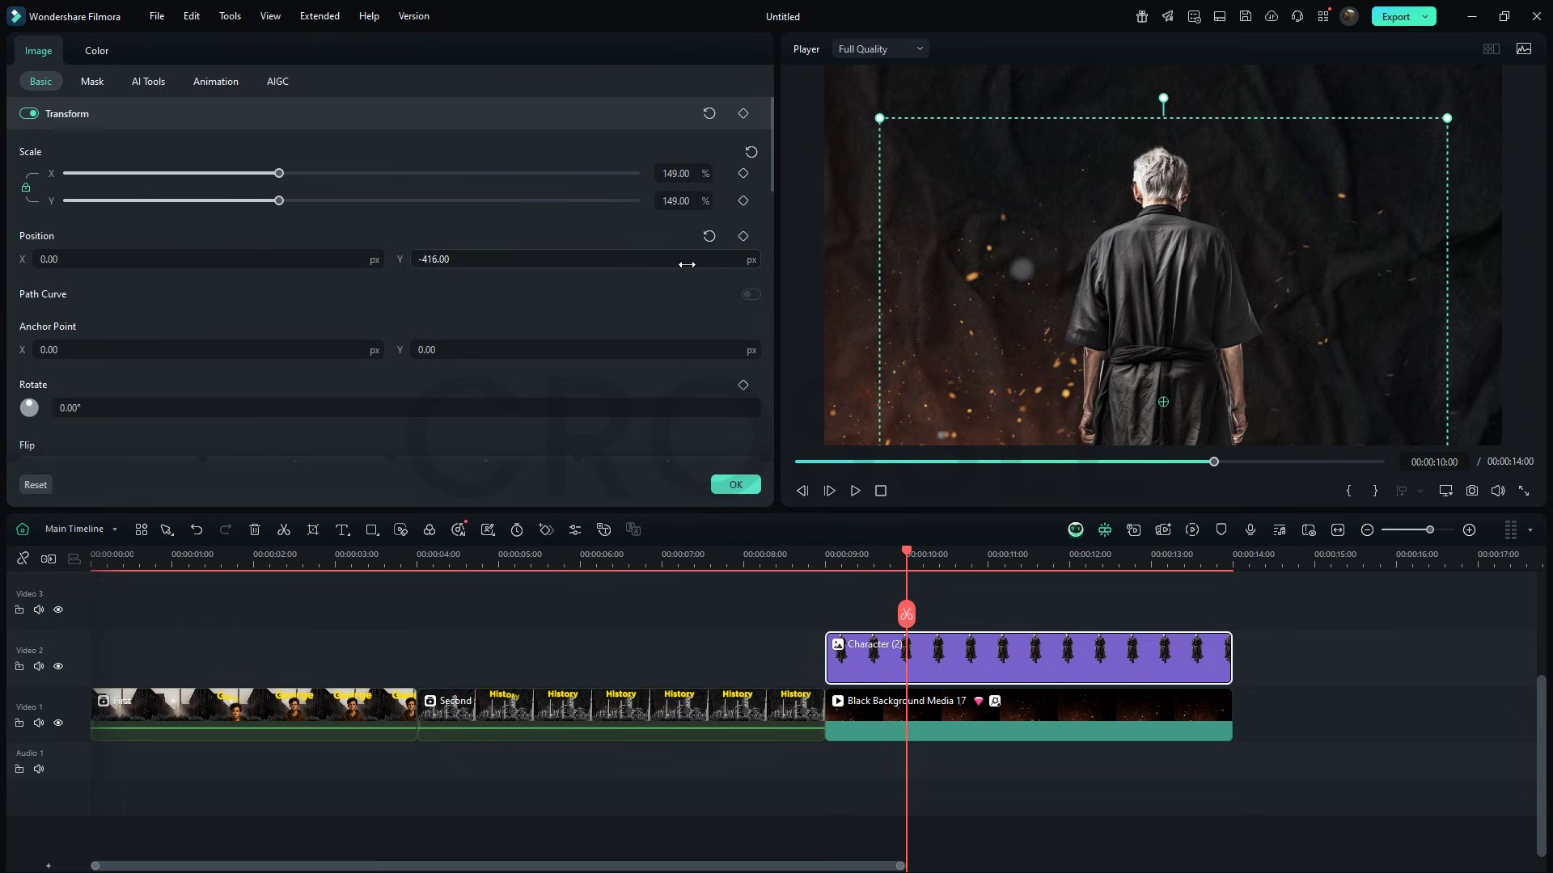
drag(676, 201, 689, 200)
click(744, 237)
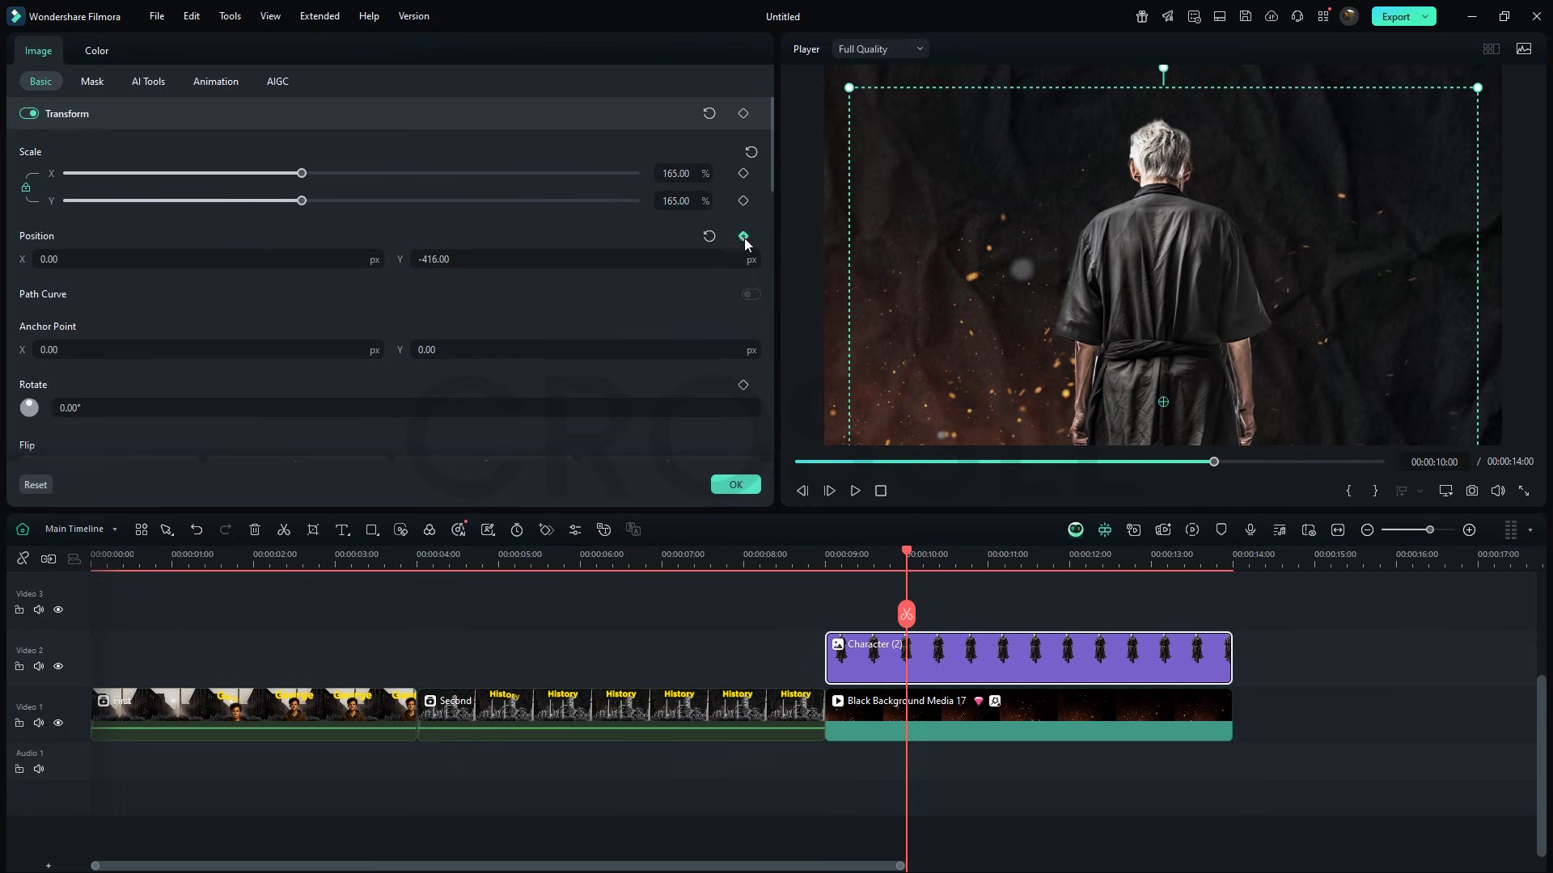
Step: At 09:00, sink the character below the frame at 194% scale, Y -1491, and preview
click(826, 556)
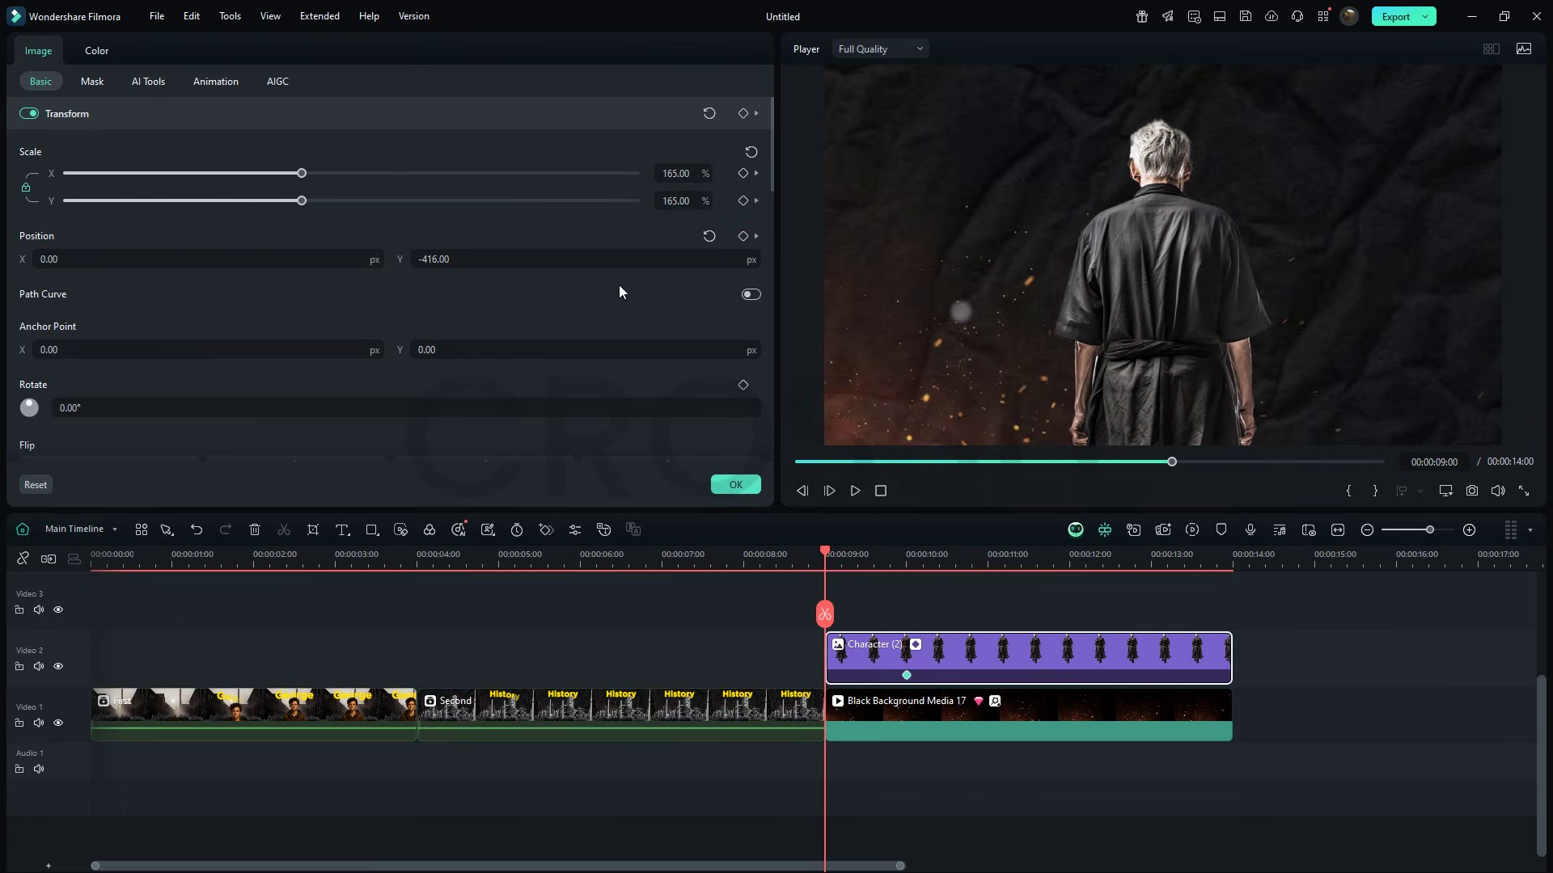
mouse_move(608, 260)
mouse_down()
mouse_move(582, 257)
mouse_move(610, 256)
mouse_up()
drag(676, 200, 700, 201)
drag(646, 258, 627, 263)
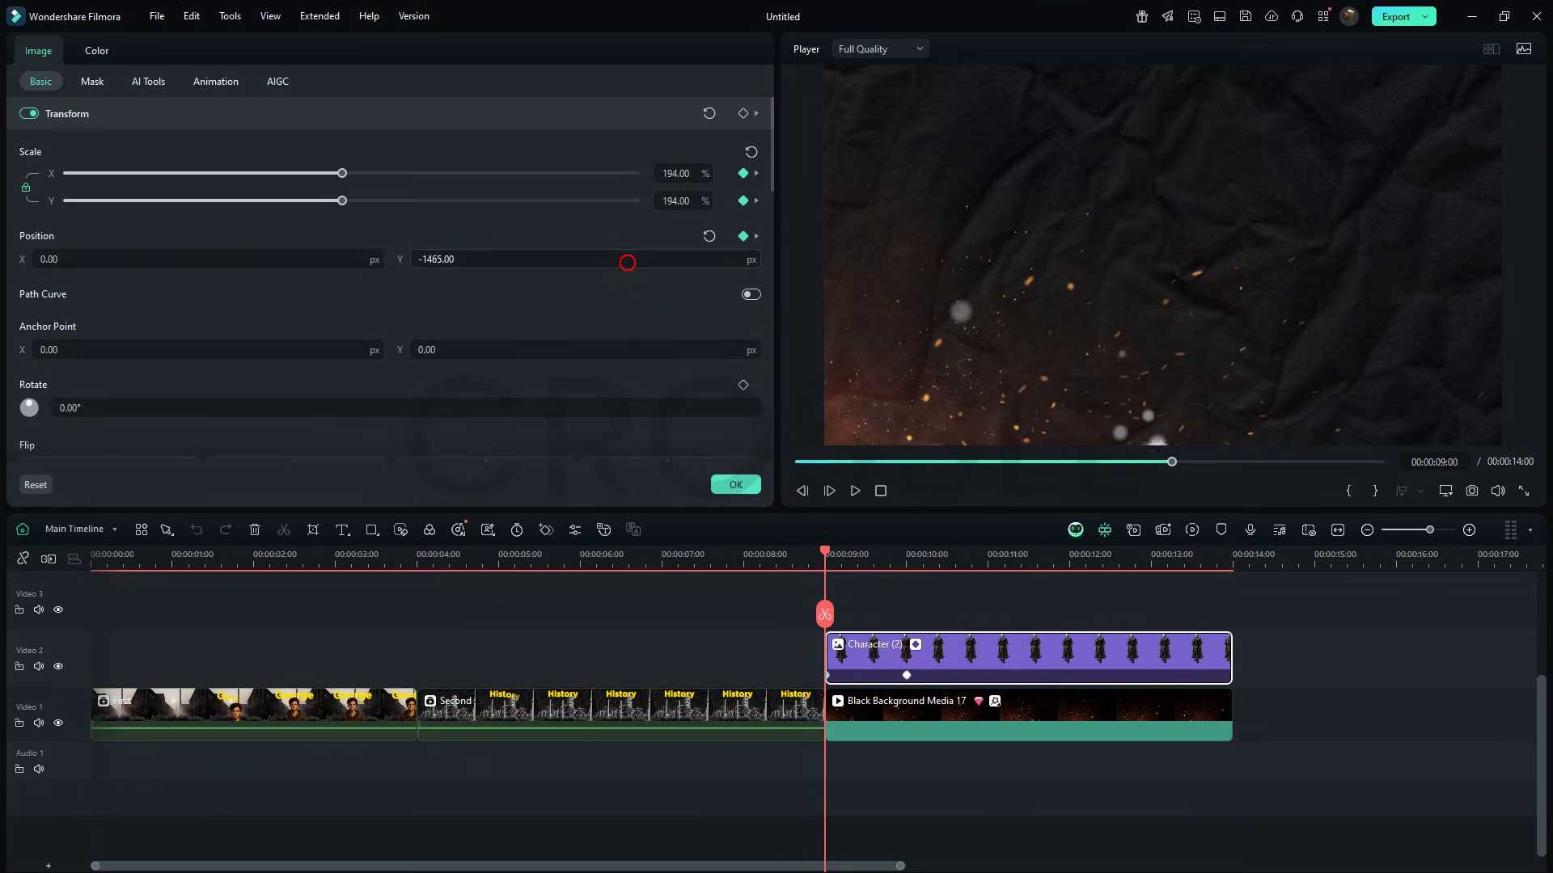
key(space)
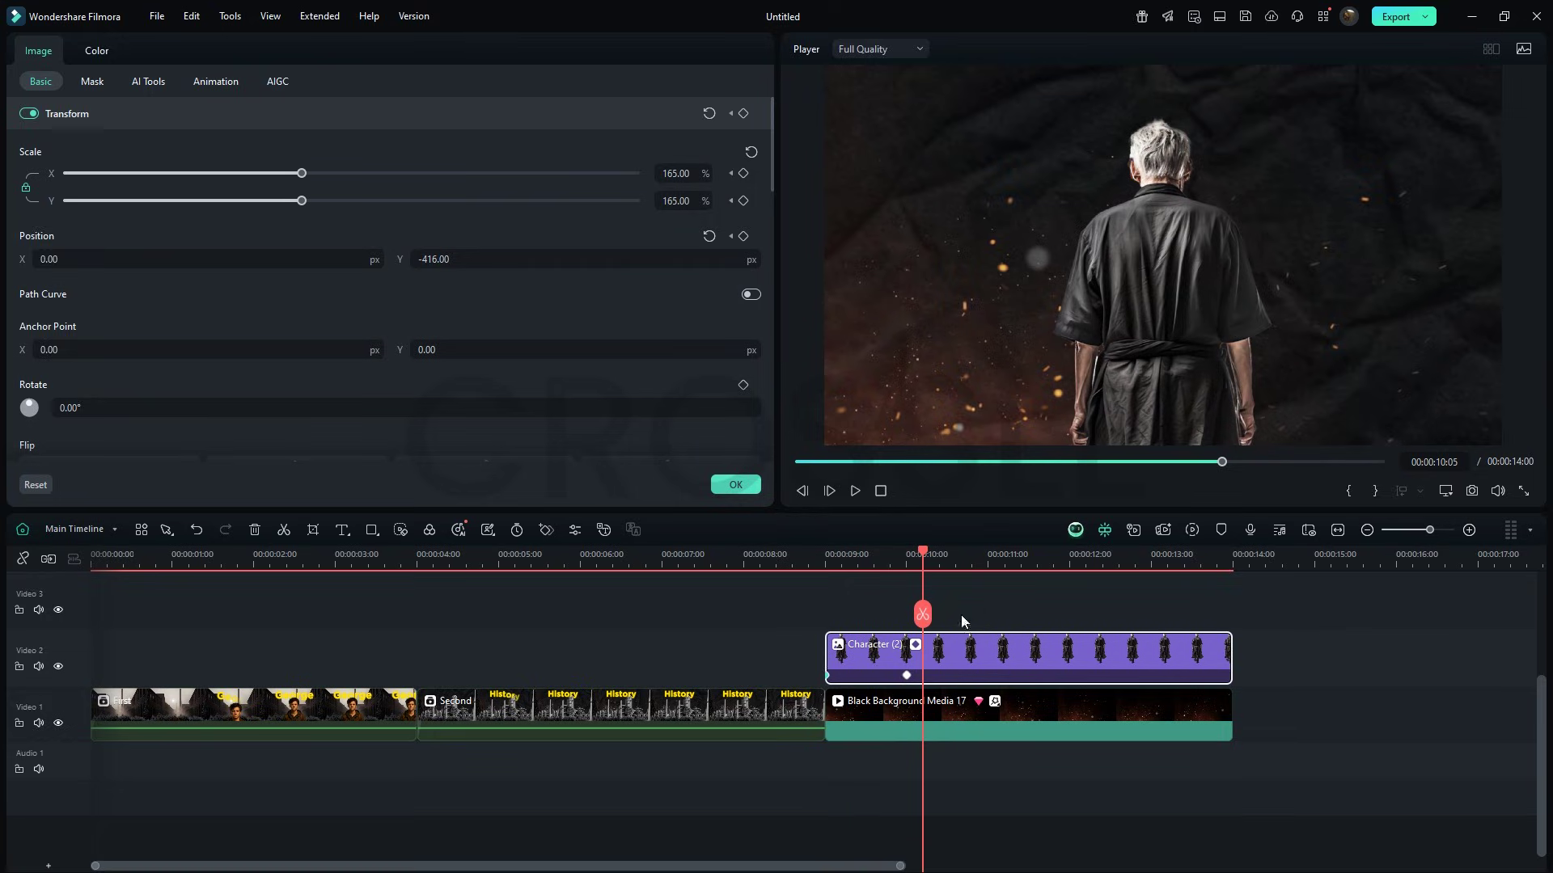
Step: Apply an interpolation option to the scale keyframe at 09:00
click(916, 645)
click(905, 820)
right_click(907, 822)
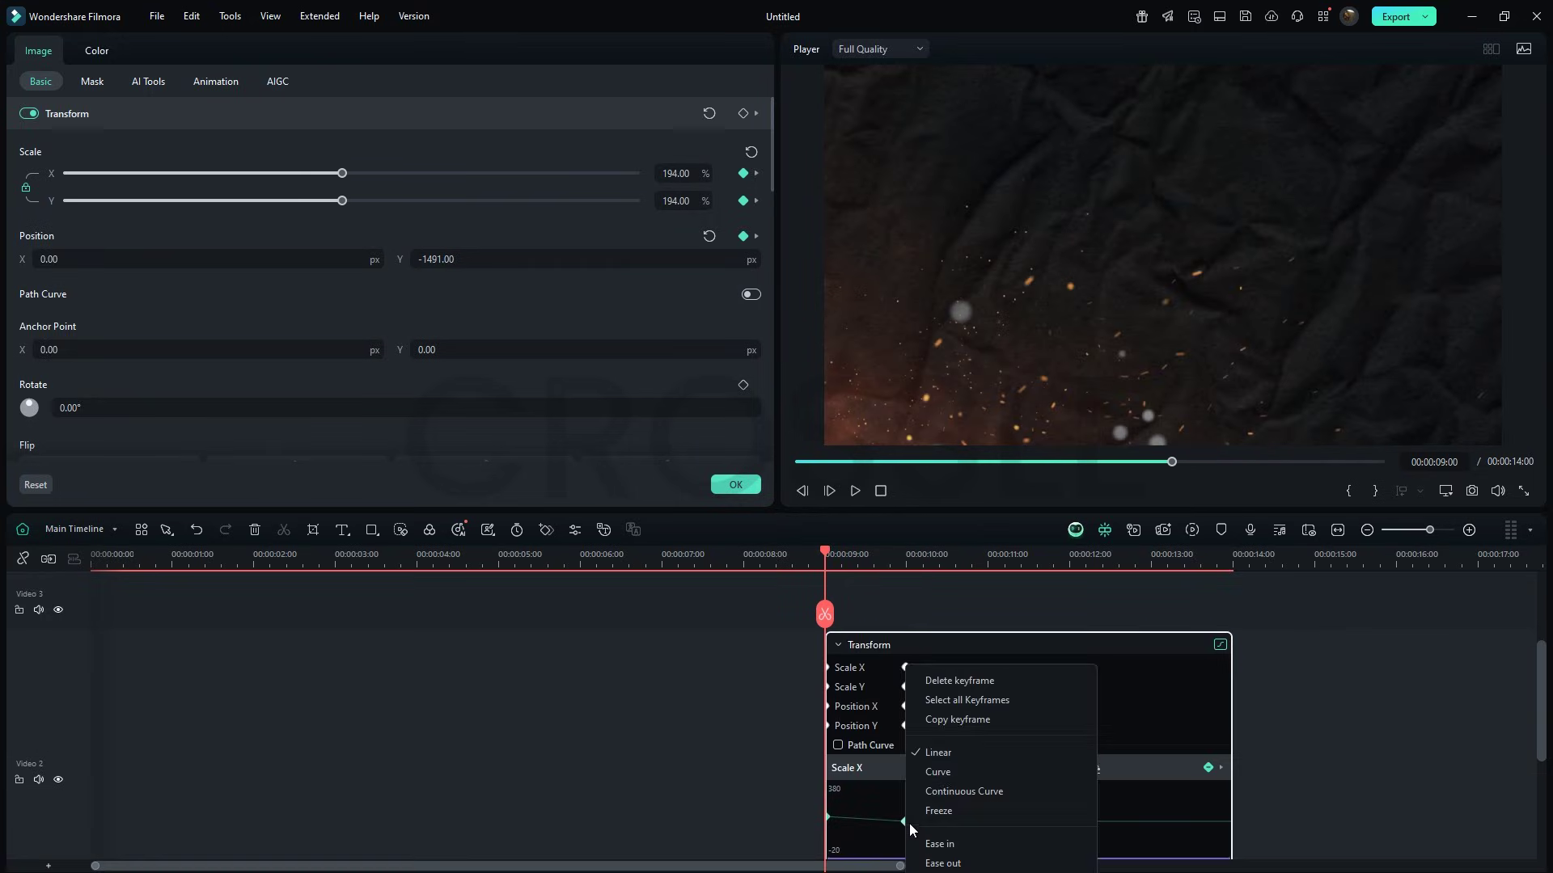
click(937, 862)
Step: Ease the Position Y keyframes, then place the Third image on Video 3 at 9 seconds
click(863, 708)
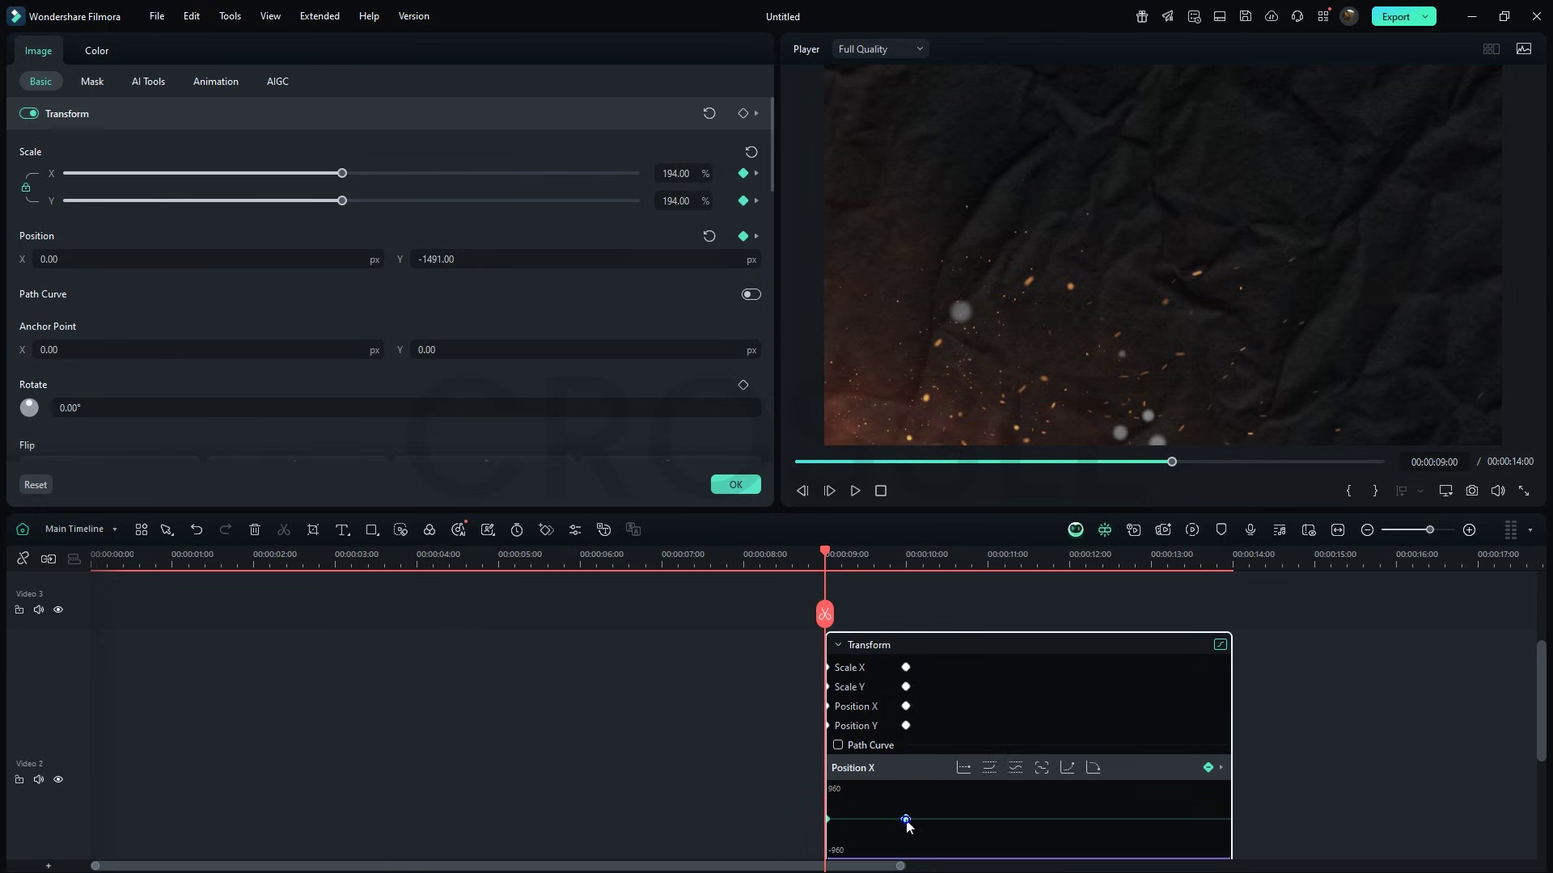
click(859, 727)
scroll(819, 857, down, 2)
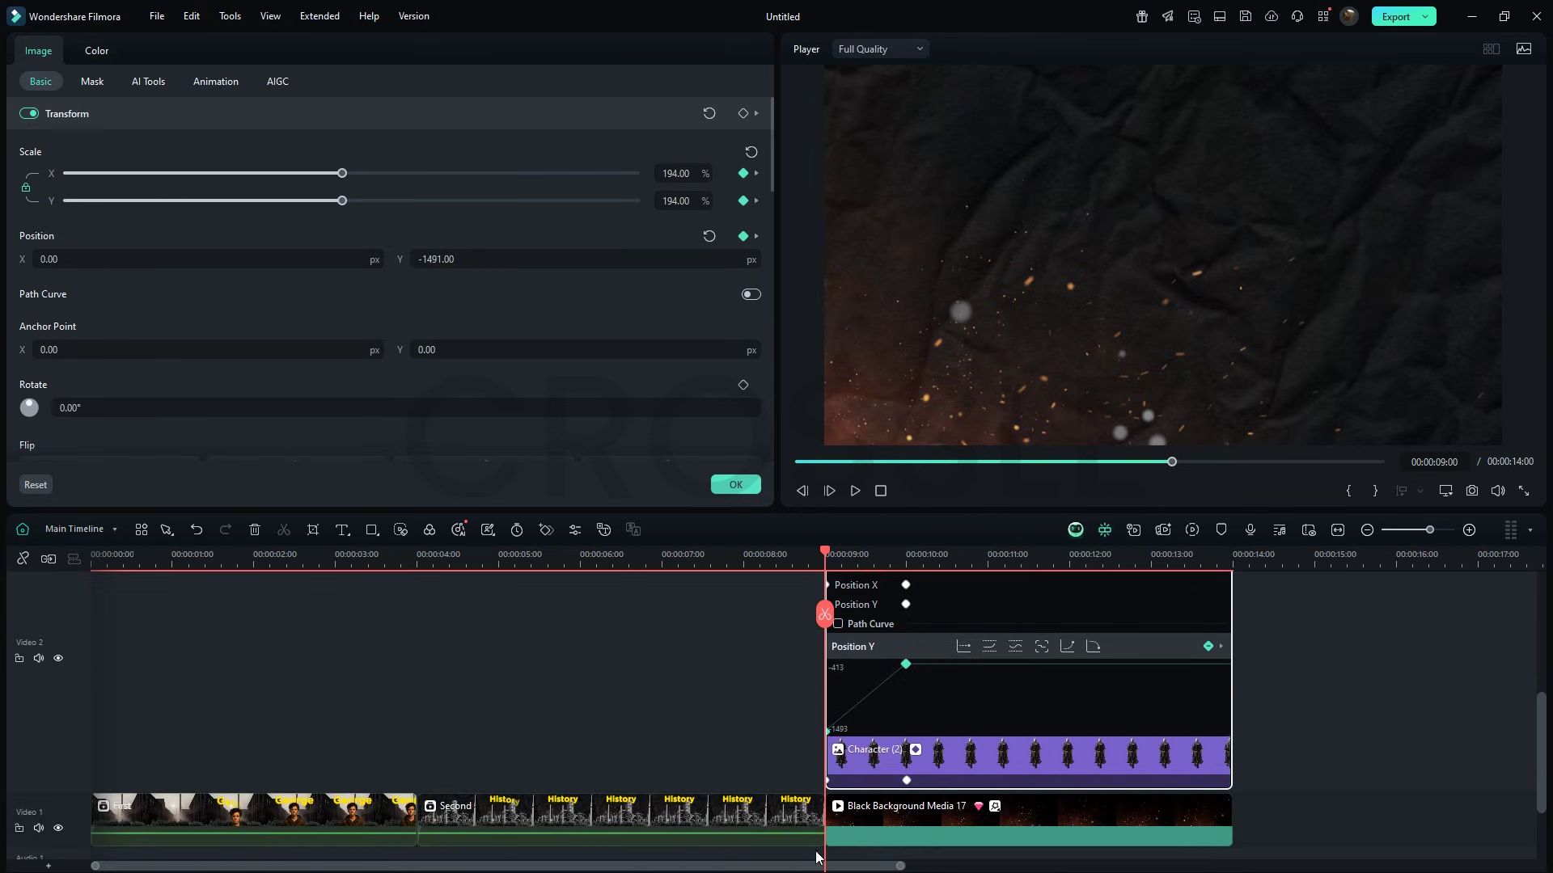
right_click(906, 665)
click(930, 845)
click(916, 749)
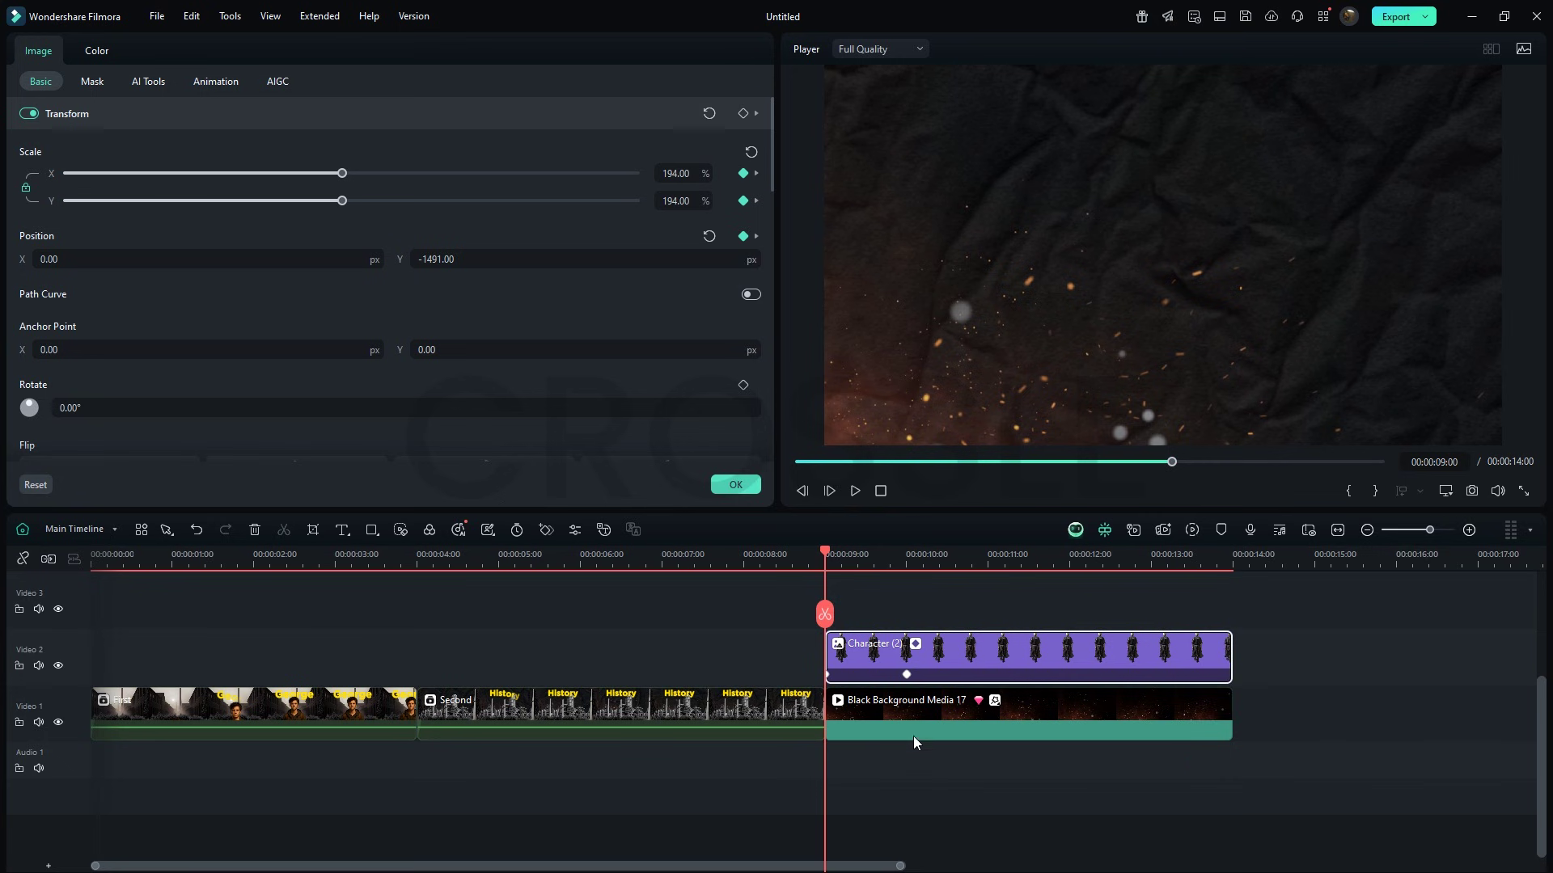
click(745, 488)
drag(360, 234, 825, 616)
Step: Scale the Third image to 102.71%, flip it horizontally, set Position Y to -71 and desaturate it
click(857, 608)
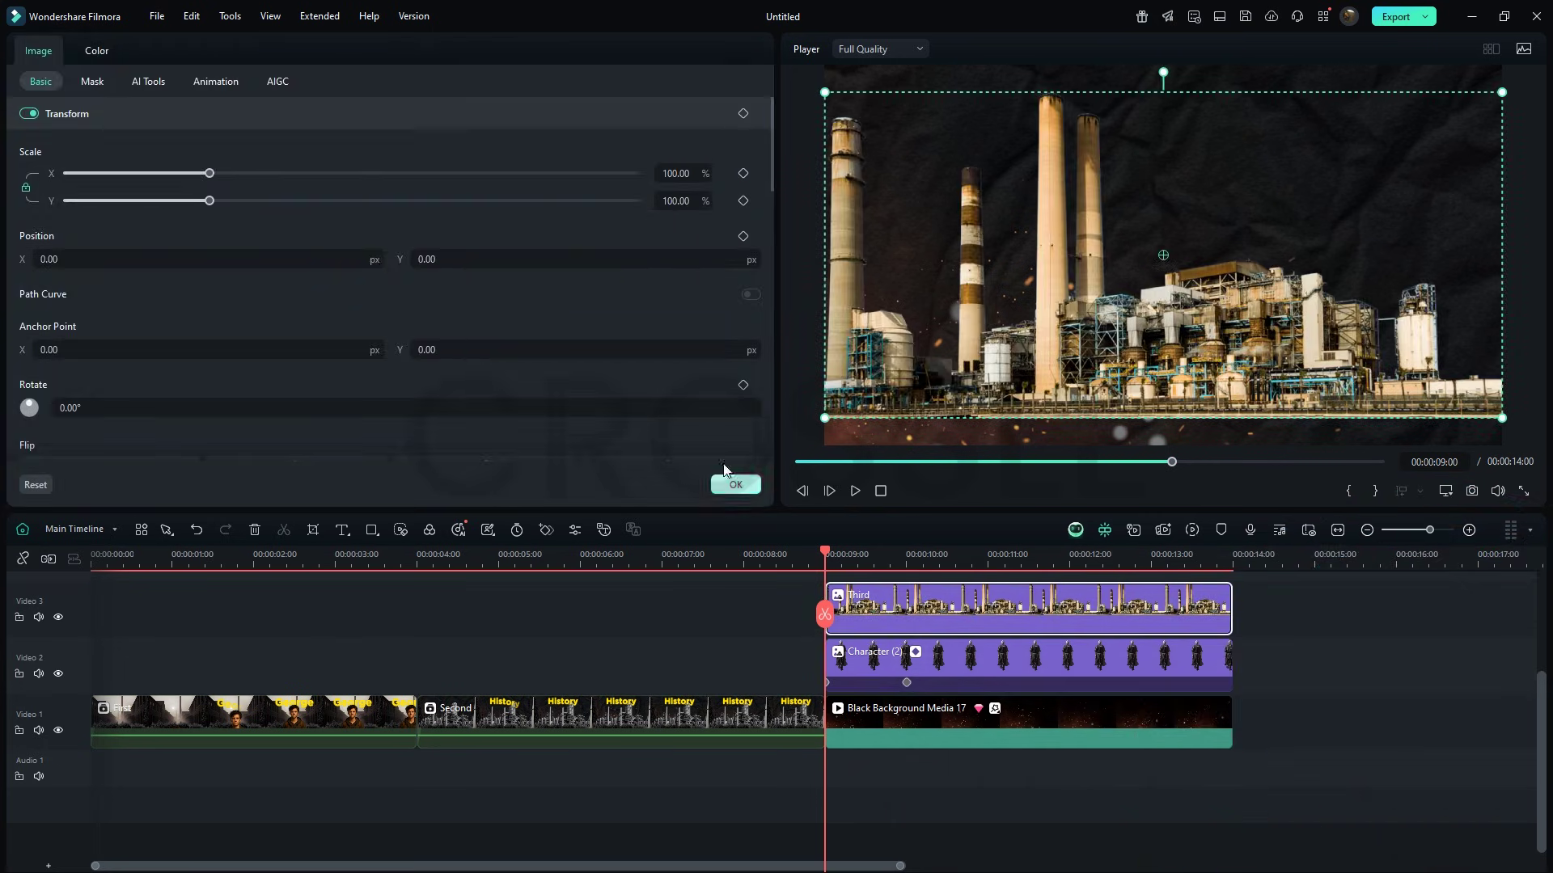
click(211, 201)
drag(214, 204, 216, 204)
scroll(236, 299, down, 1)
click(126, 439)
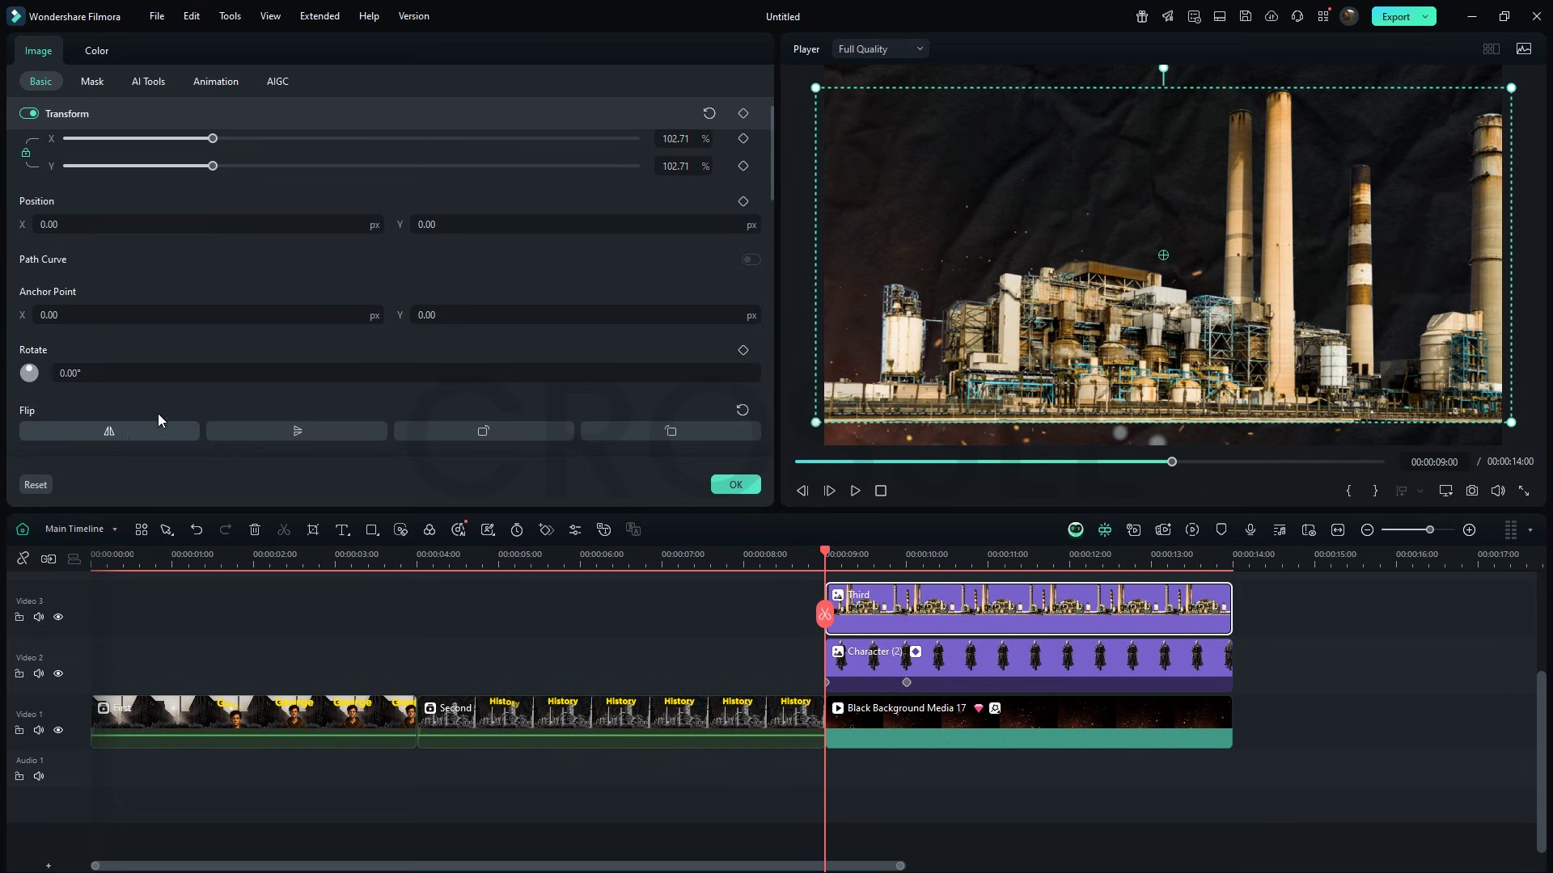
drag(428, 224, 409, 224)
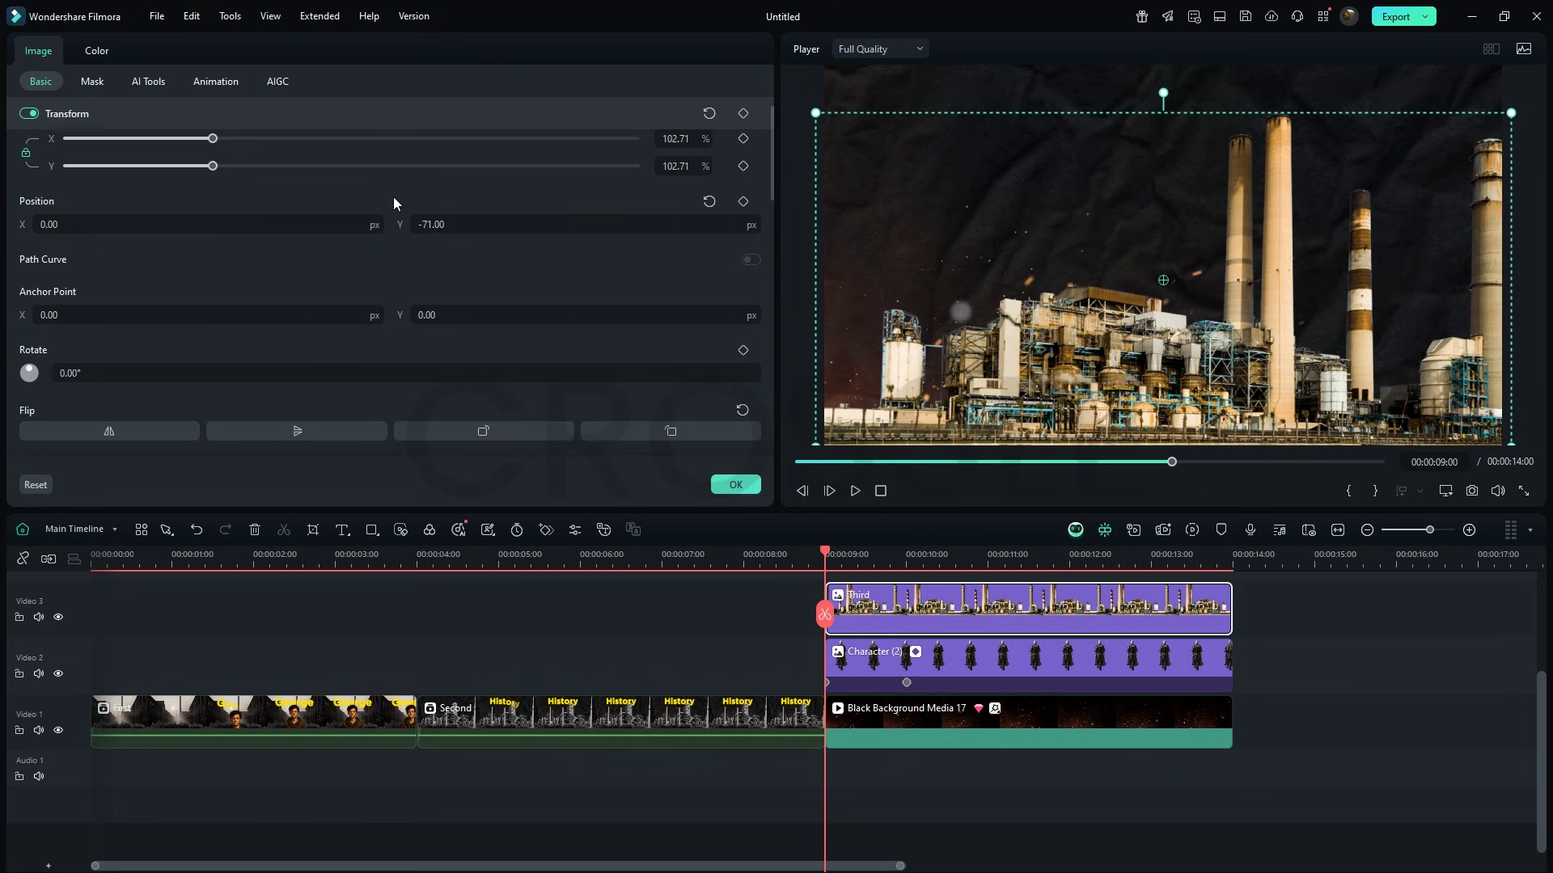
click(96, 50)
scroll(324, 283, down, 3)
Step: Copy Transition (5) from the Second clip, paste it at 9:00 and shift it to the frame's left edge
right_click(604, 704)
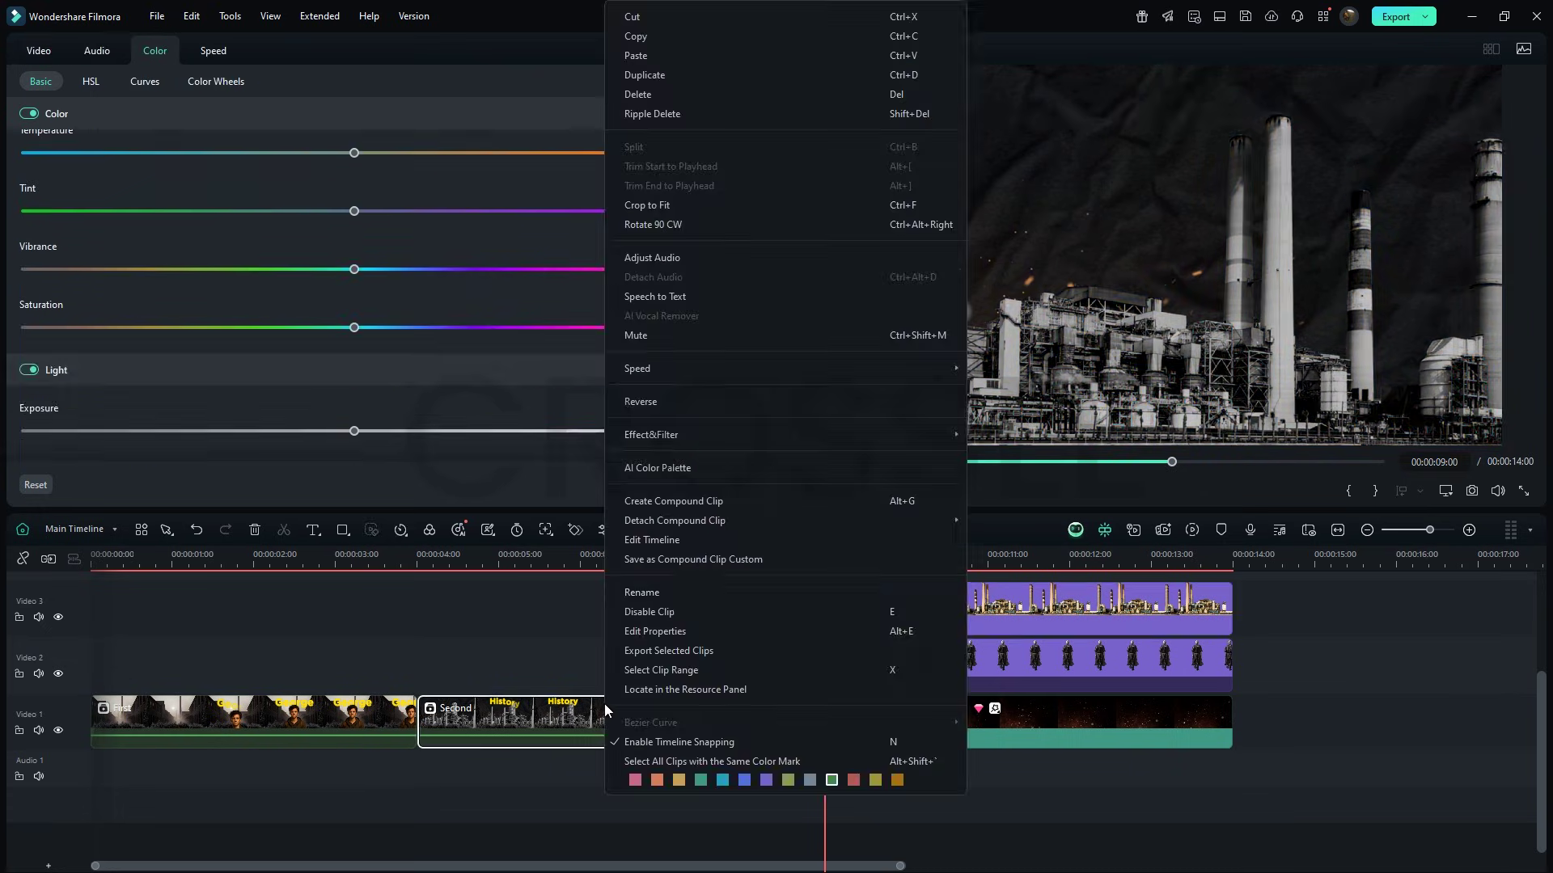
click(652, 539)
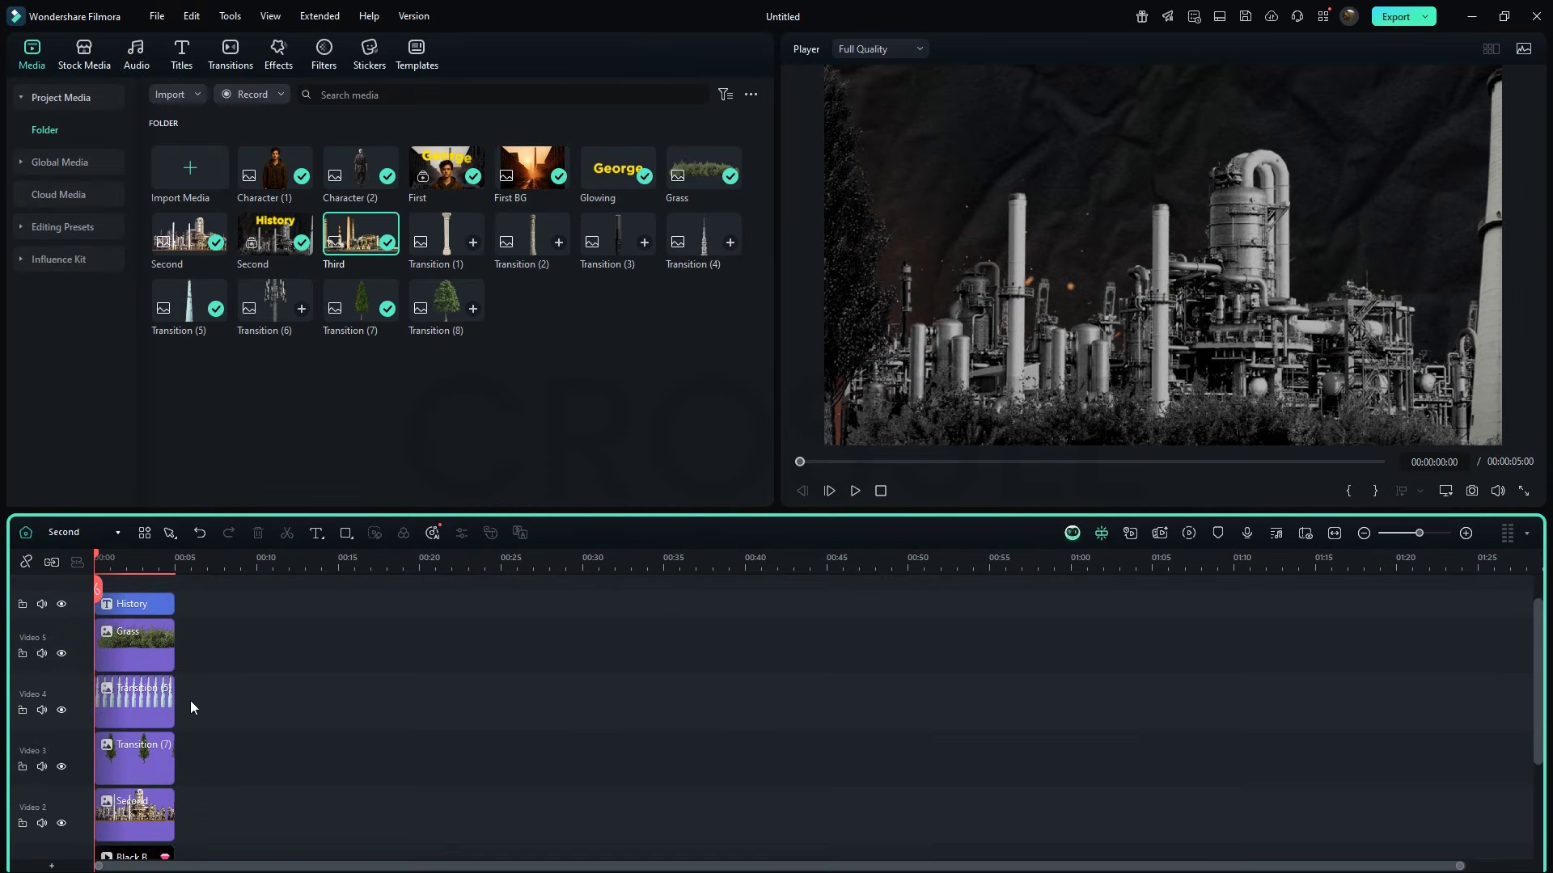
click(153, 713)
click(25, 534)
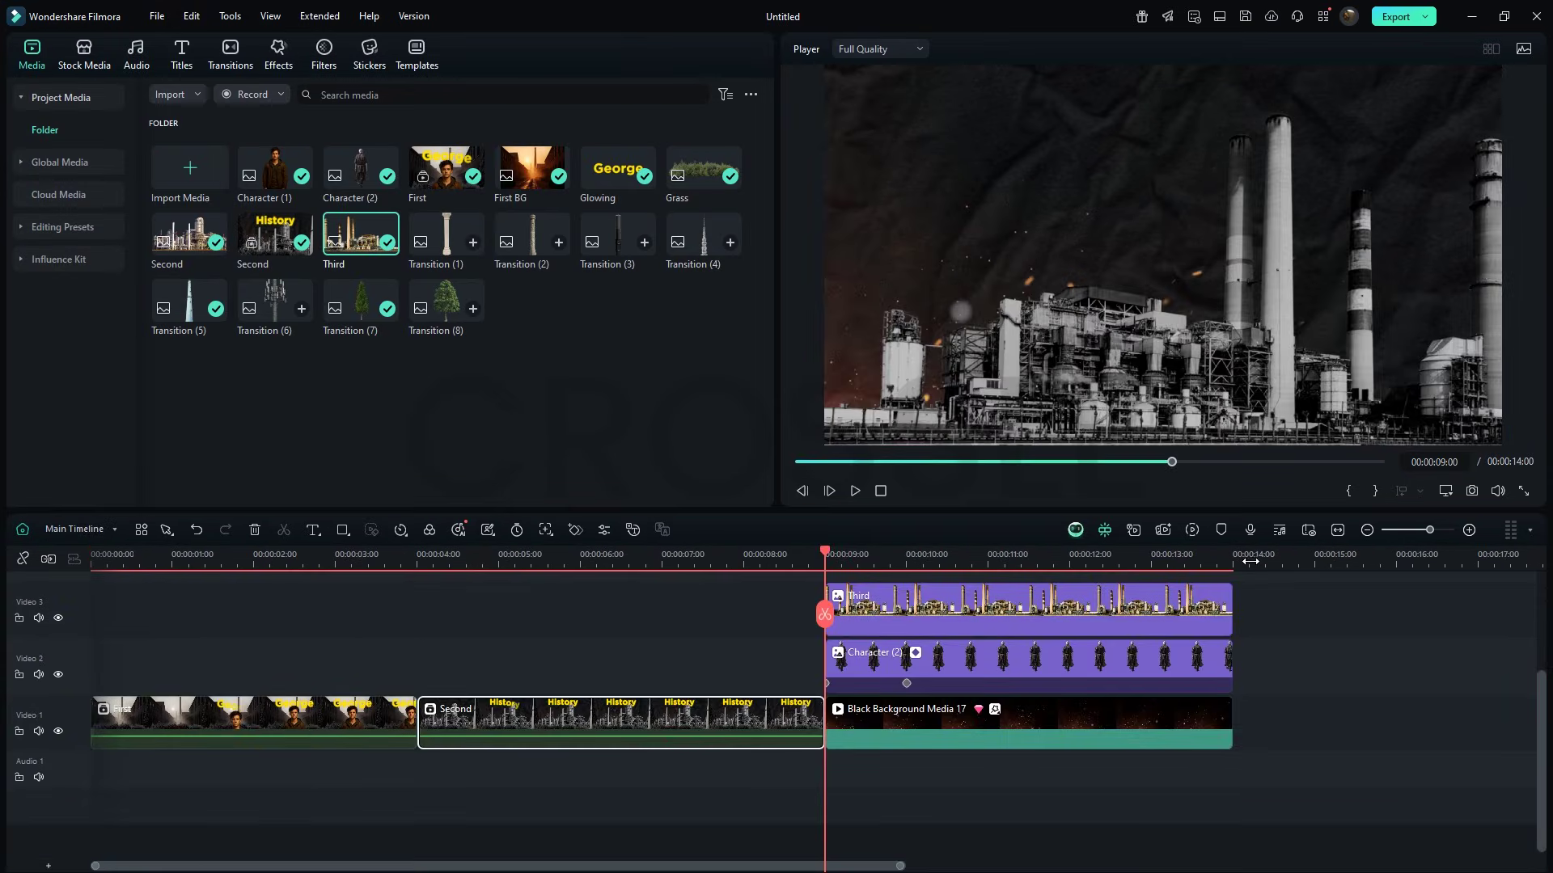
key(ctrl+v)
drag(1250, 686, 825, 686)
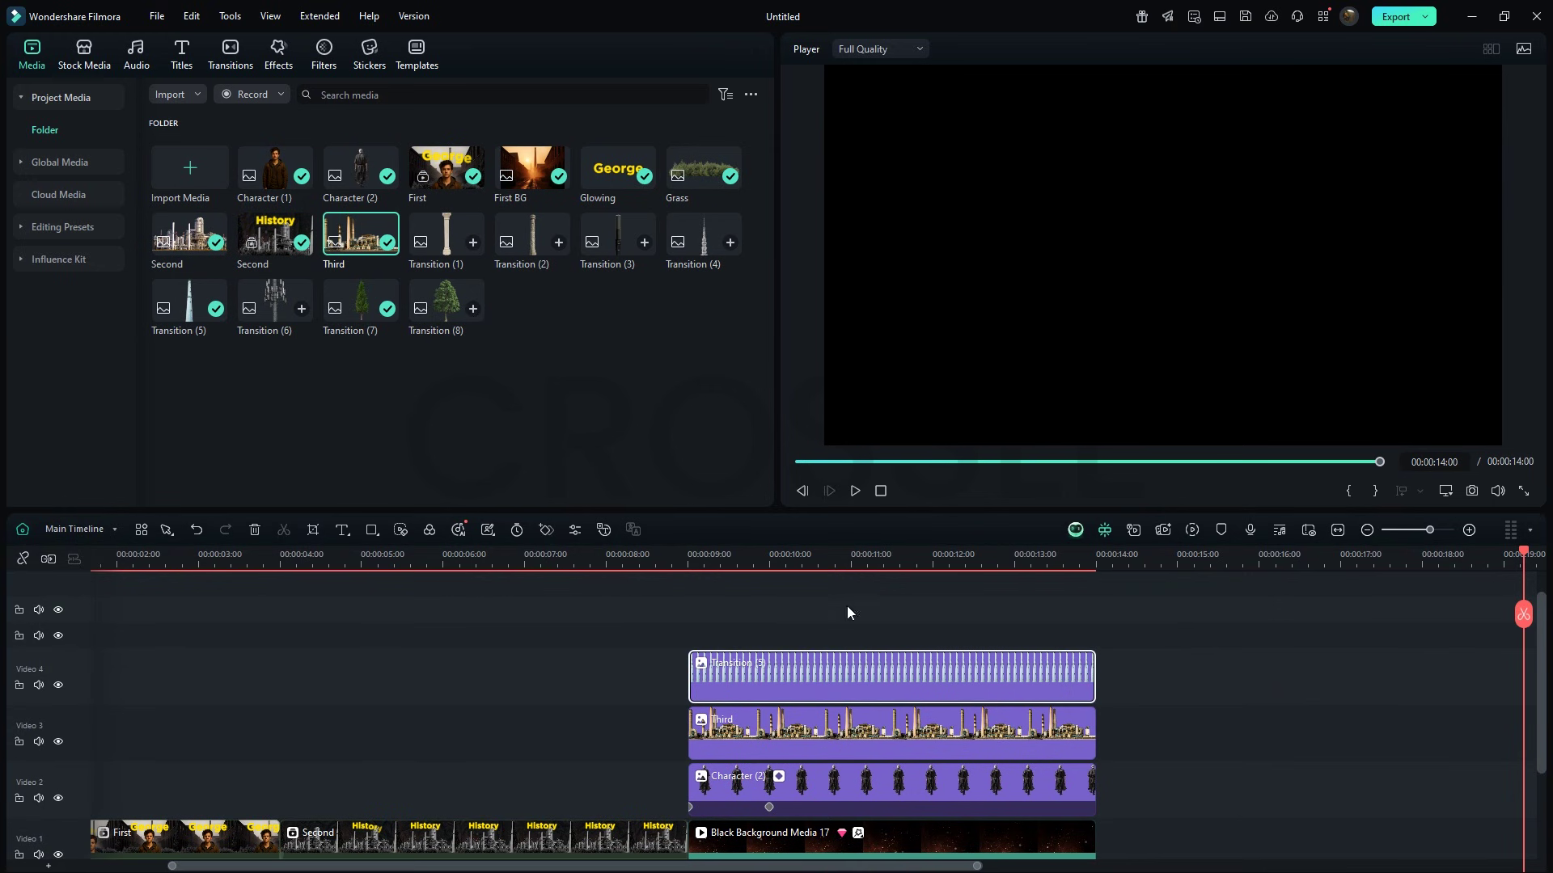
click(846, 568)
drag(1489, 335, 809, 328)
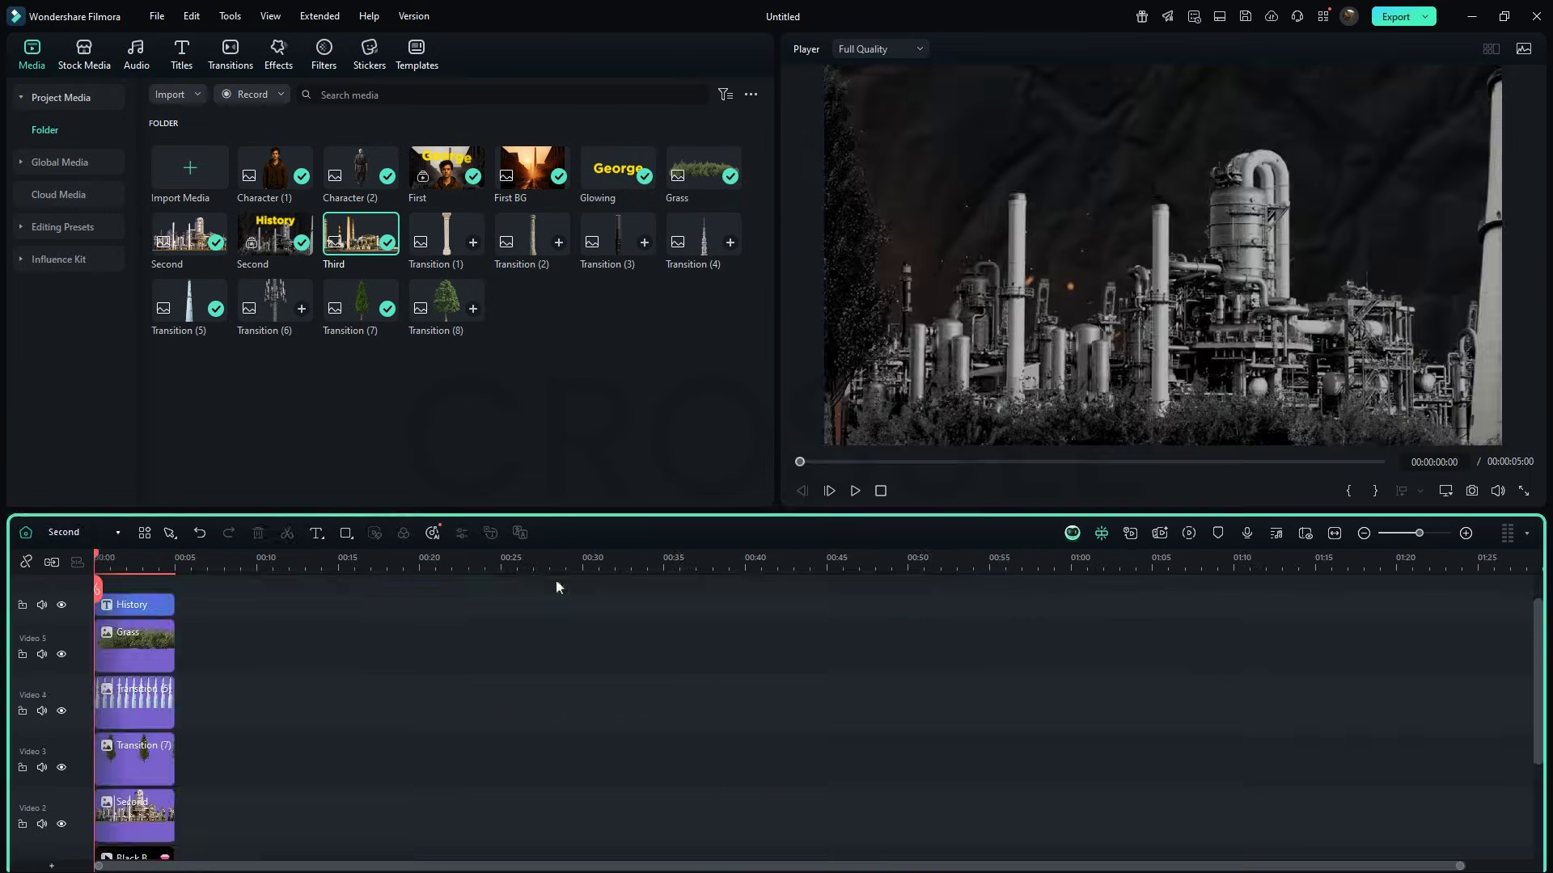
Step: Copy the Grass layer from the Second clip and paste it onto the main timeline's top track
click(157, 665)
click(29, 532)
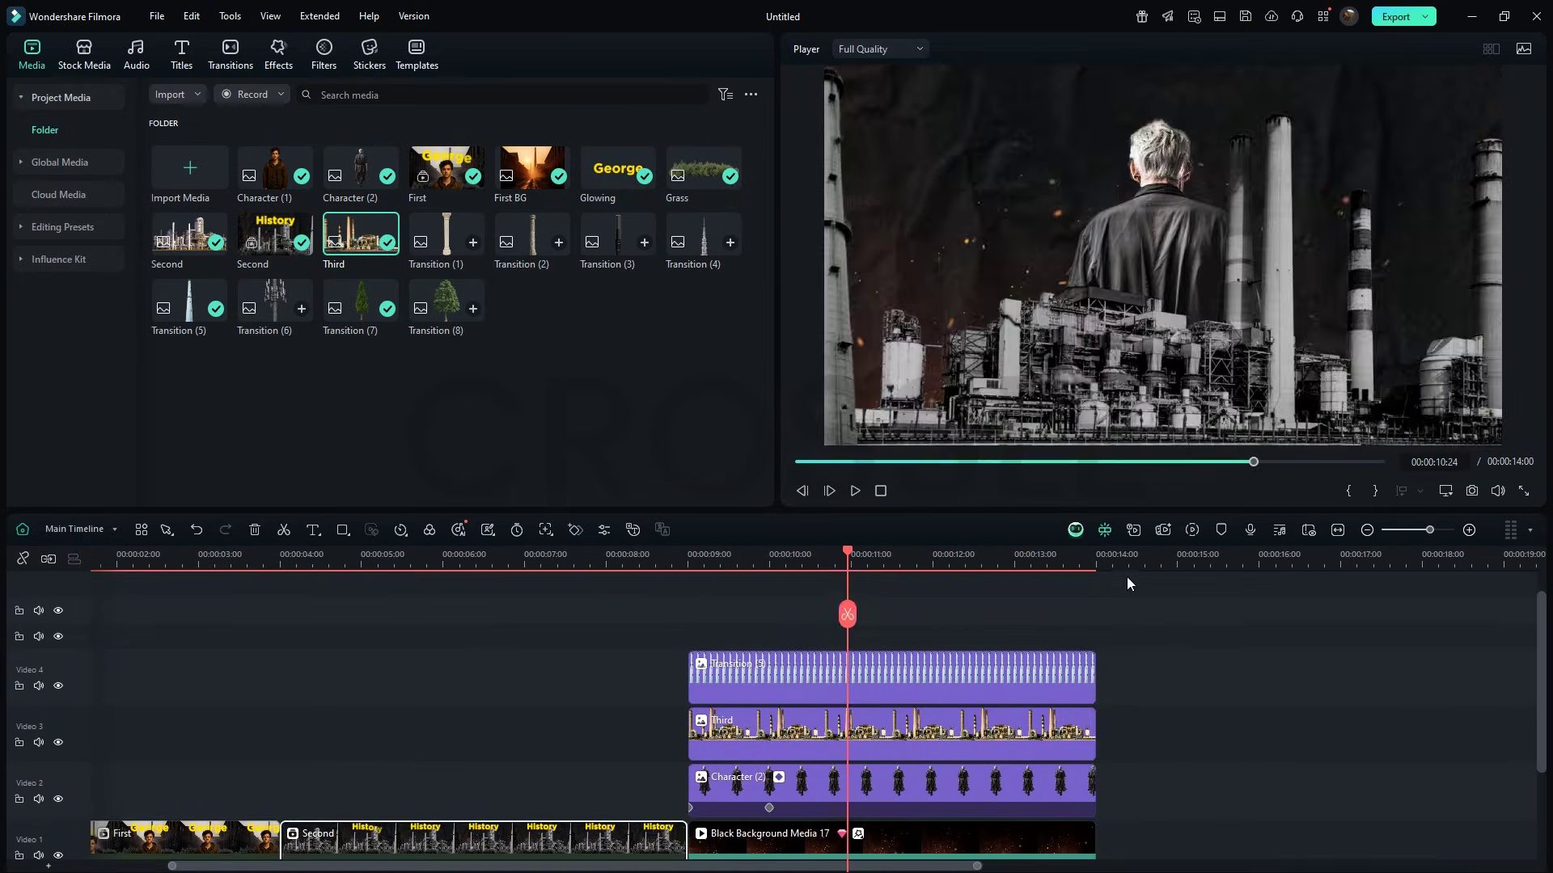
key(ctrl+v)
Step: Start Grass at 9 seconds, with Scale X 116.98% and Position Y -534
drag(1167, 635, 726, 635)
click(812, 561)
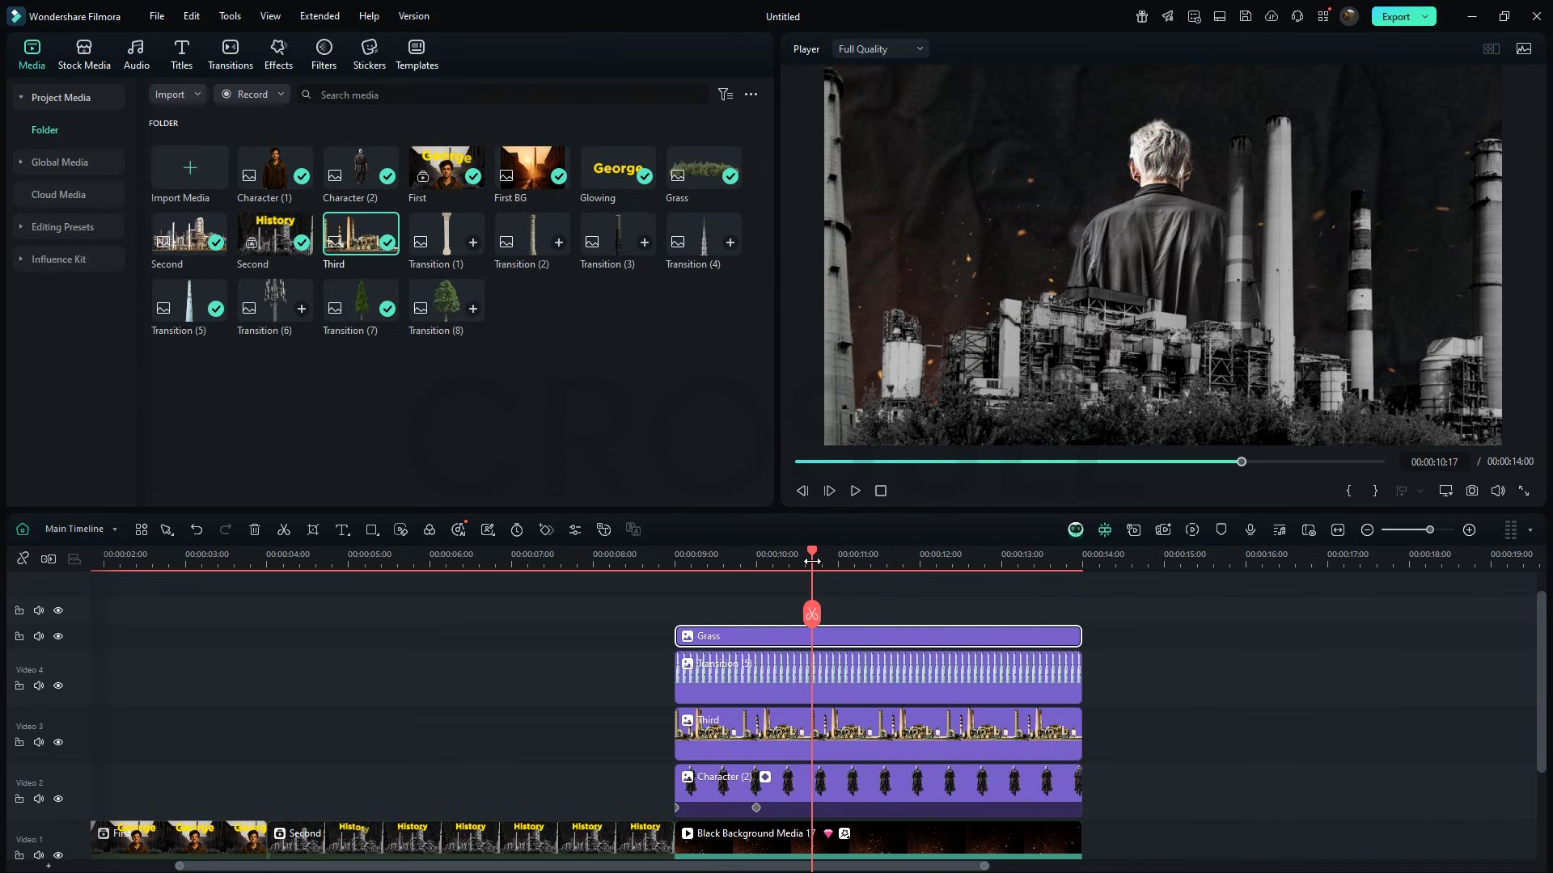
double_click(871, 636)
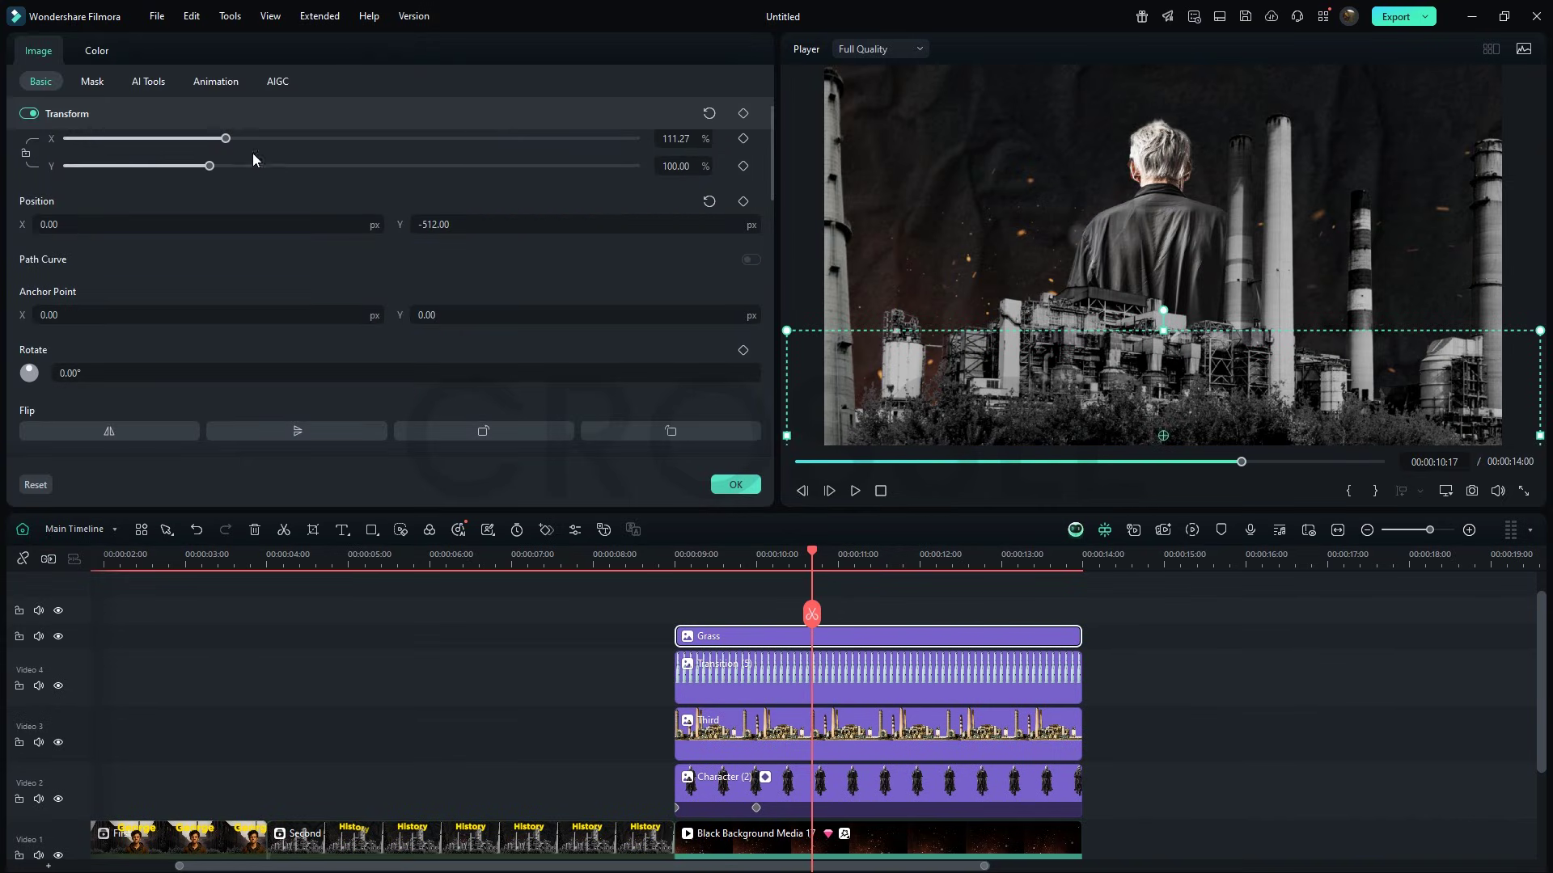
drag(225, 138, 233, 138)
drag(437, 225, 447, 227)
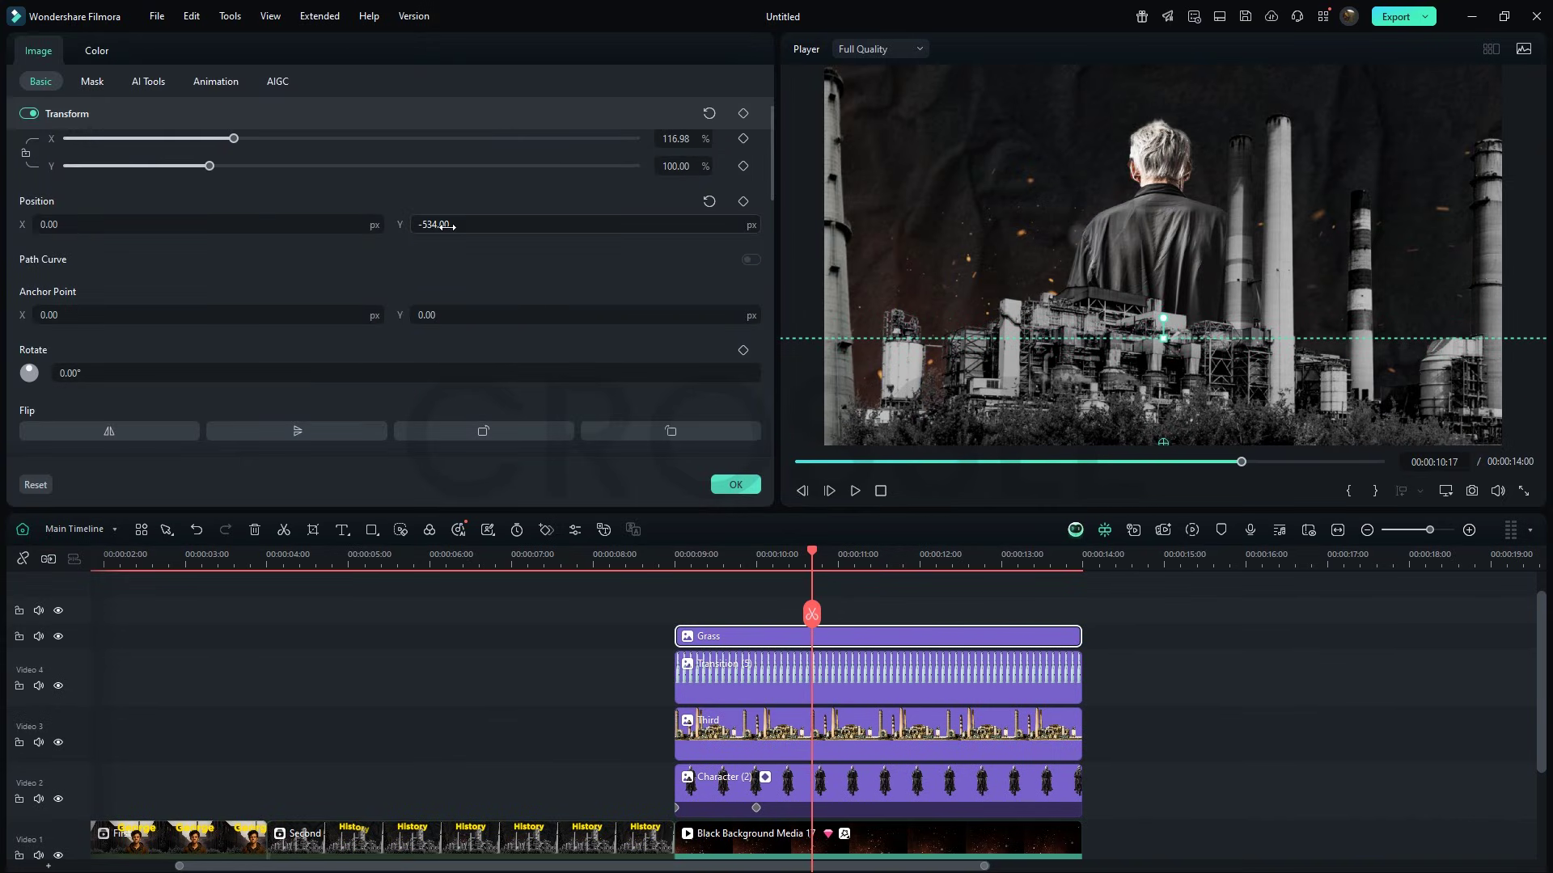
Step: Give Character (2) a white shadow (distance 0, blur 13, opacity 50), then select the 9-second layers
click(881, 786)
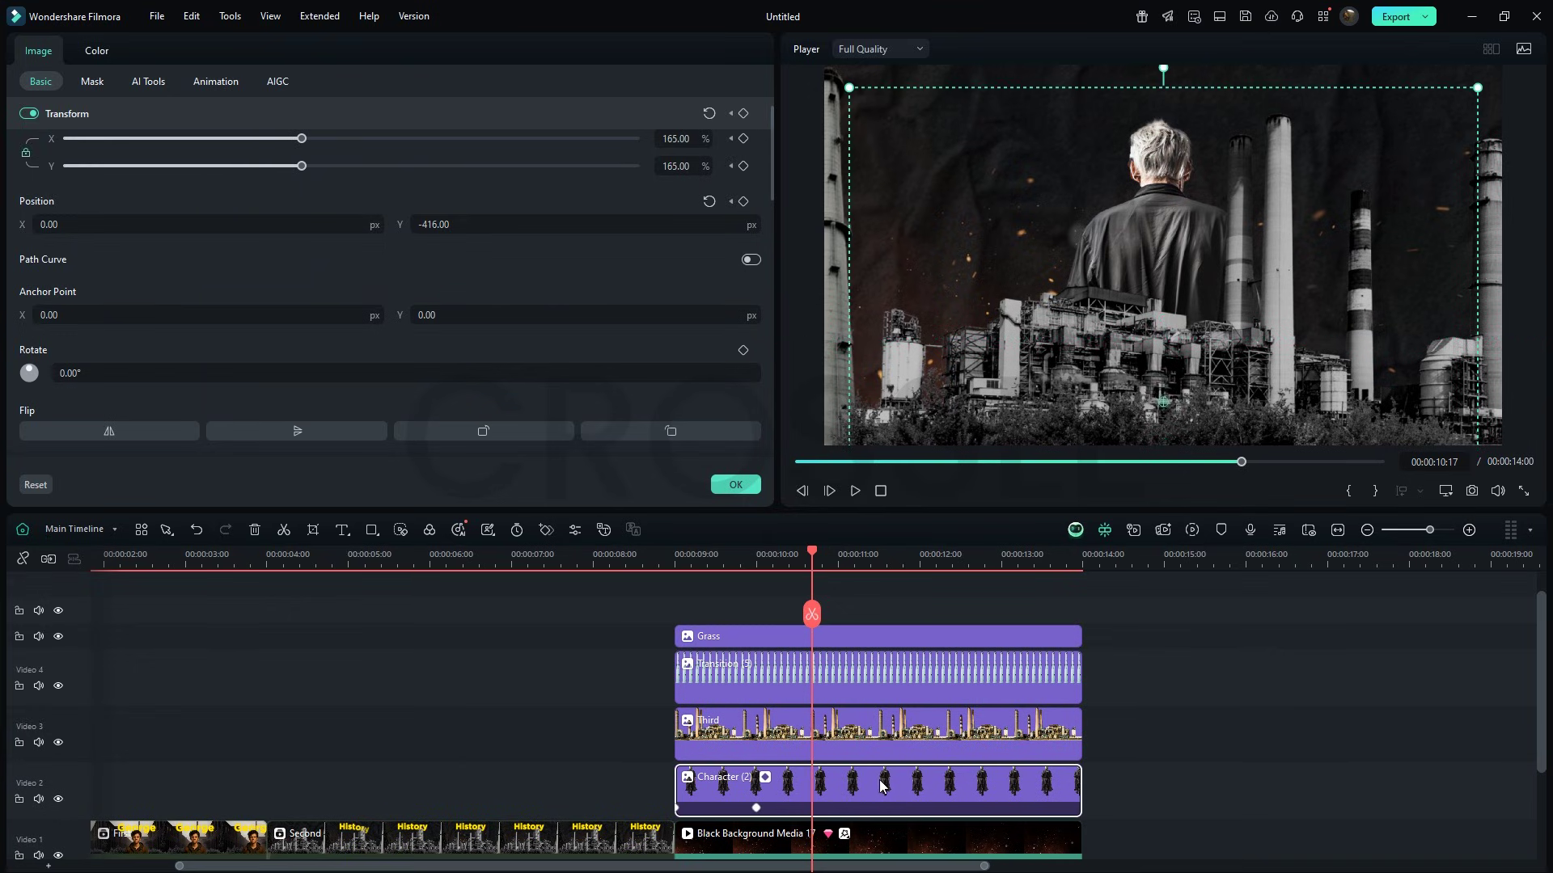
scroll(520, 340, down, 5)
click(28, 152)
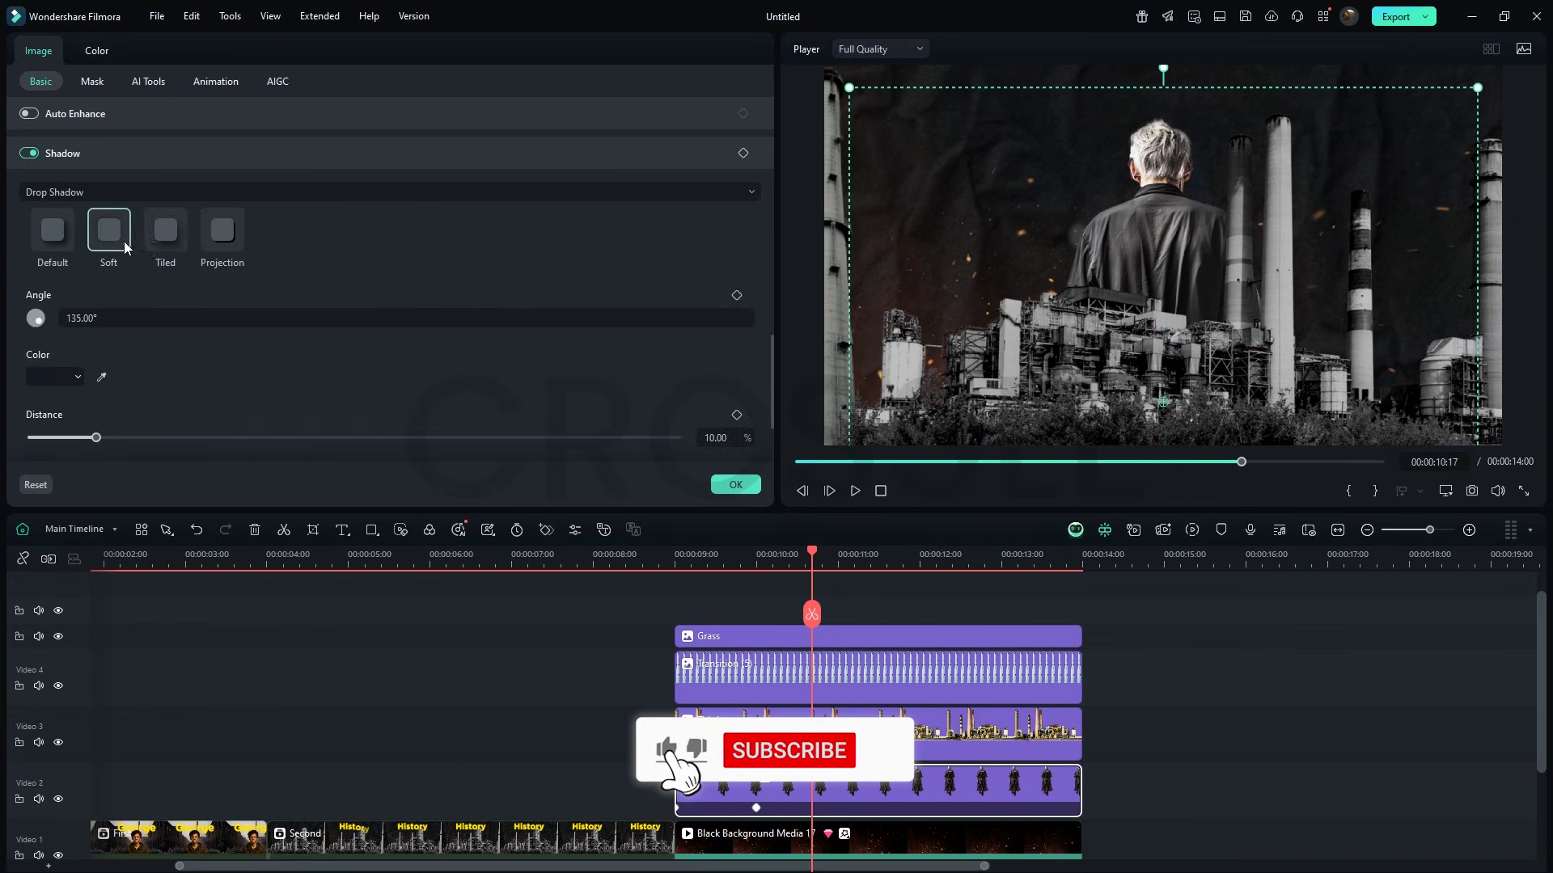
click(78, 377)
click(152, 483)
scroll(199, 416, down, 2)
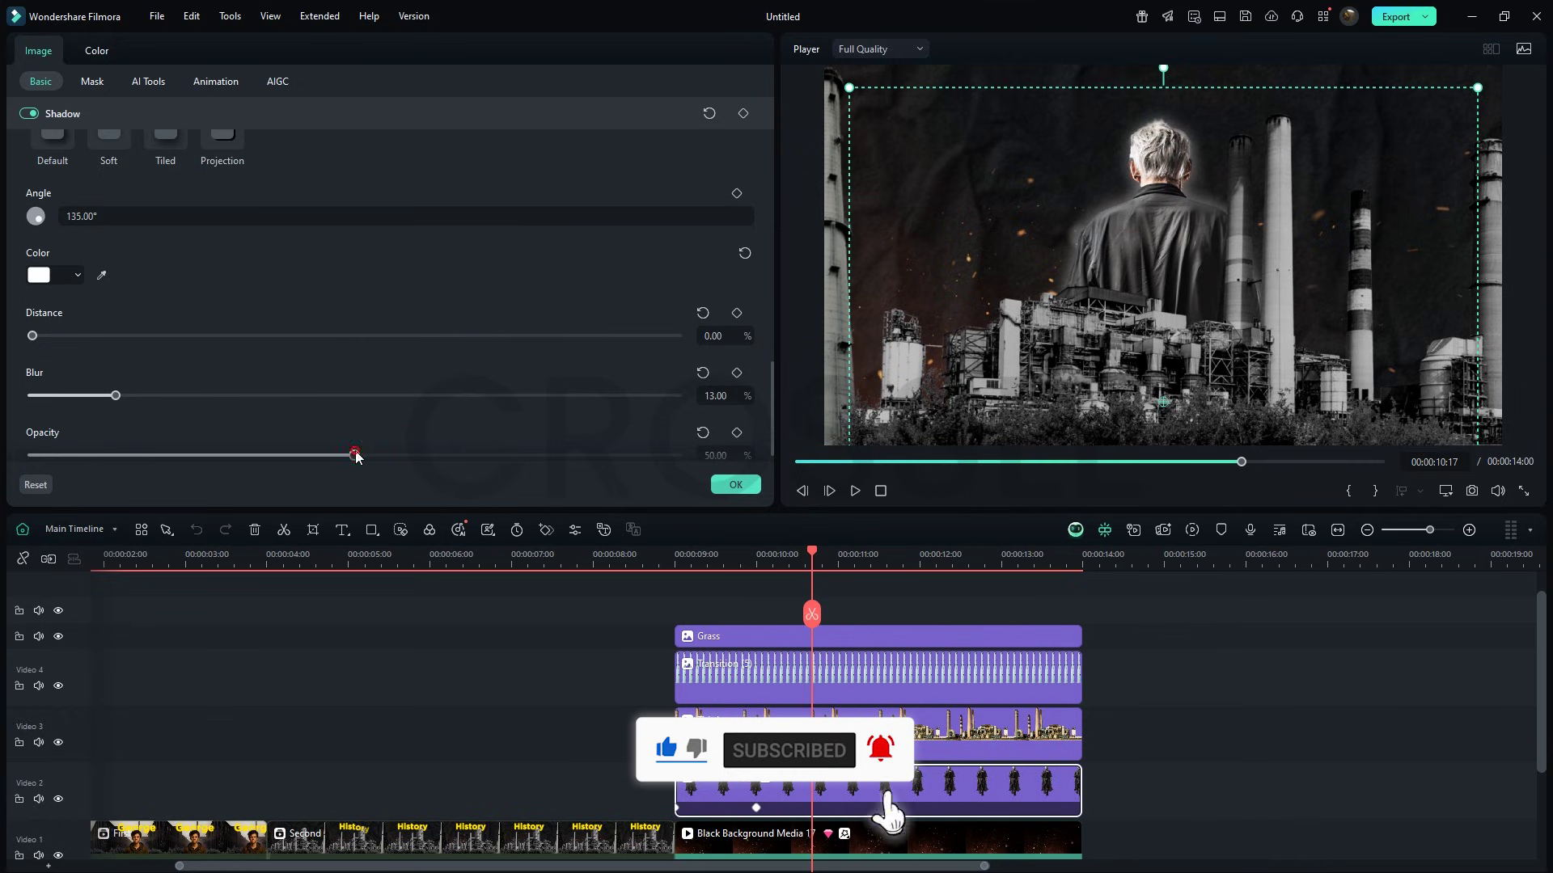
click(735, 484)
drag(1140, 608, 894, 832)
Step: Combine the selected 9-second layers into a compound clip named Third
right_click(900, 837)
click(964, 494)
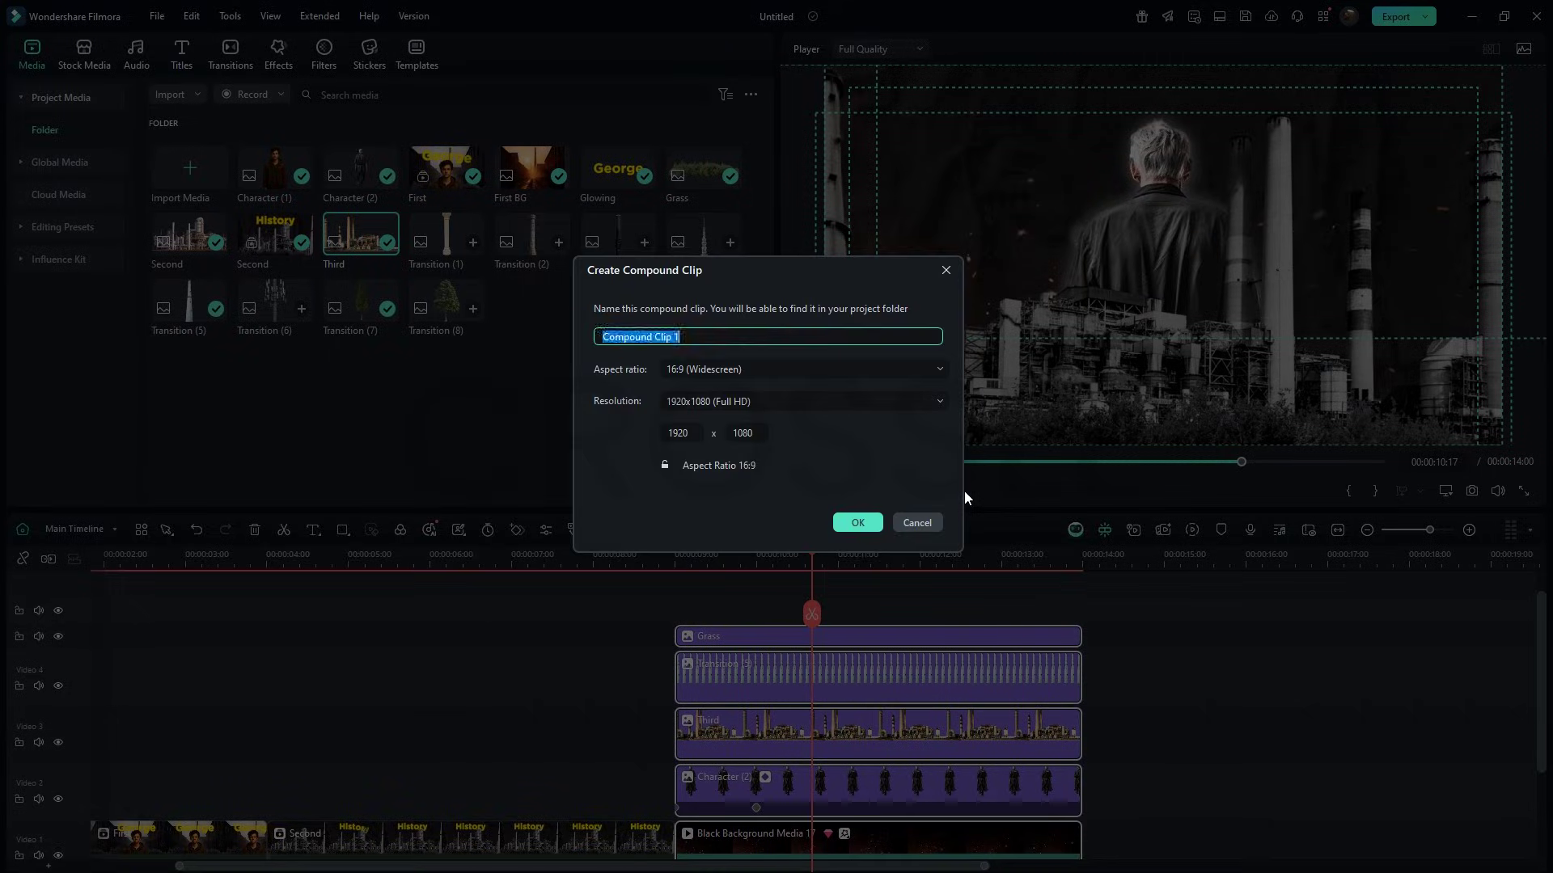
text(Third)
key(Return)
Step: Keyframe the First clip at 350% scale at 0:00, zooming to 100%, and play it back
scroll(1108, 639, down, 2)
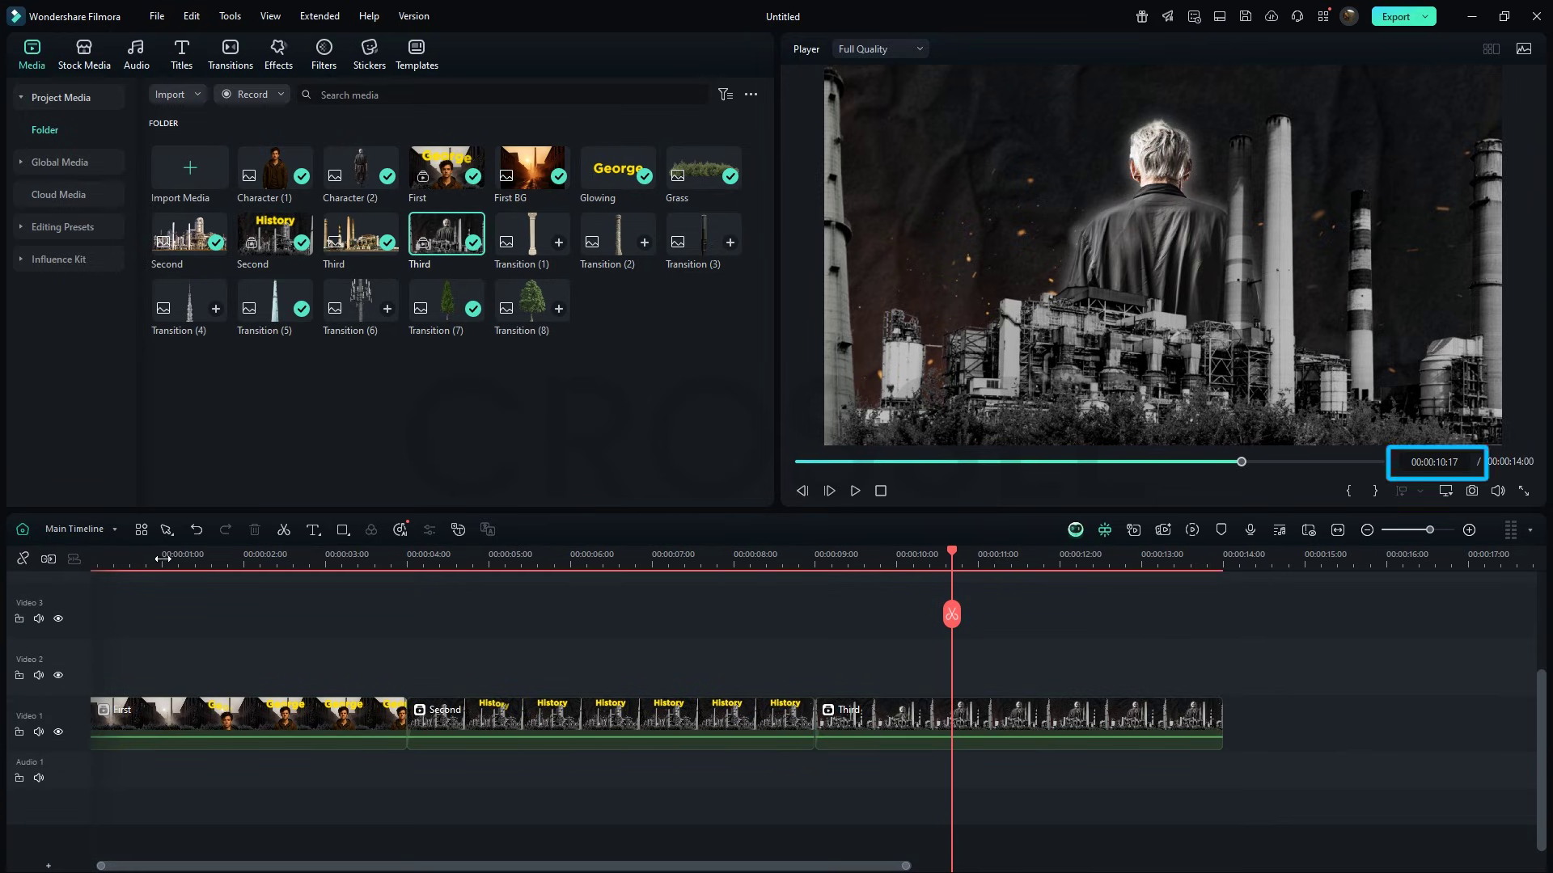
click(162, 558)
double_click(212, 716)
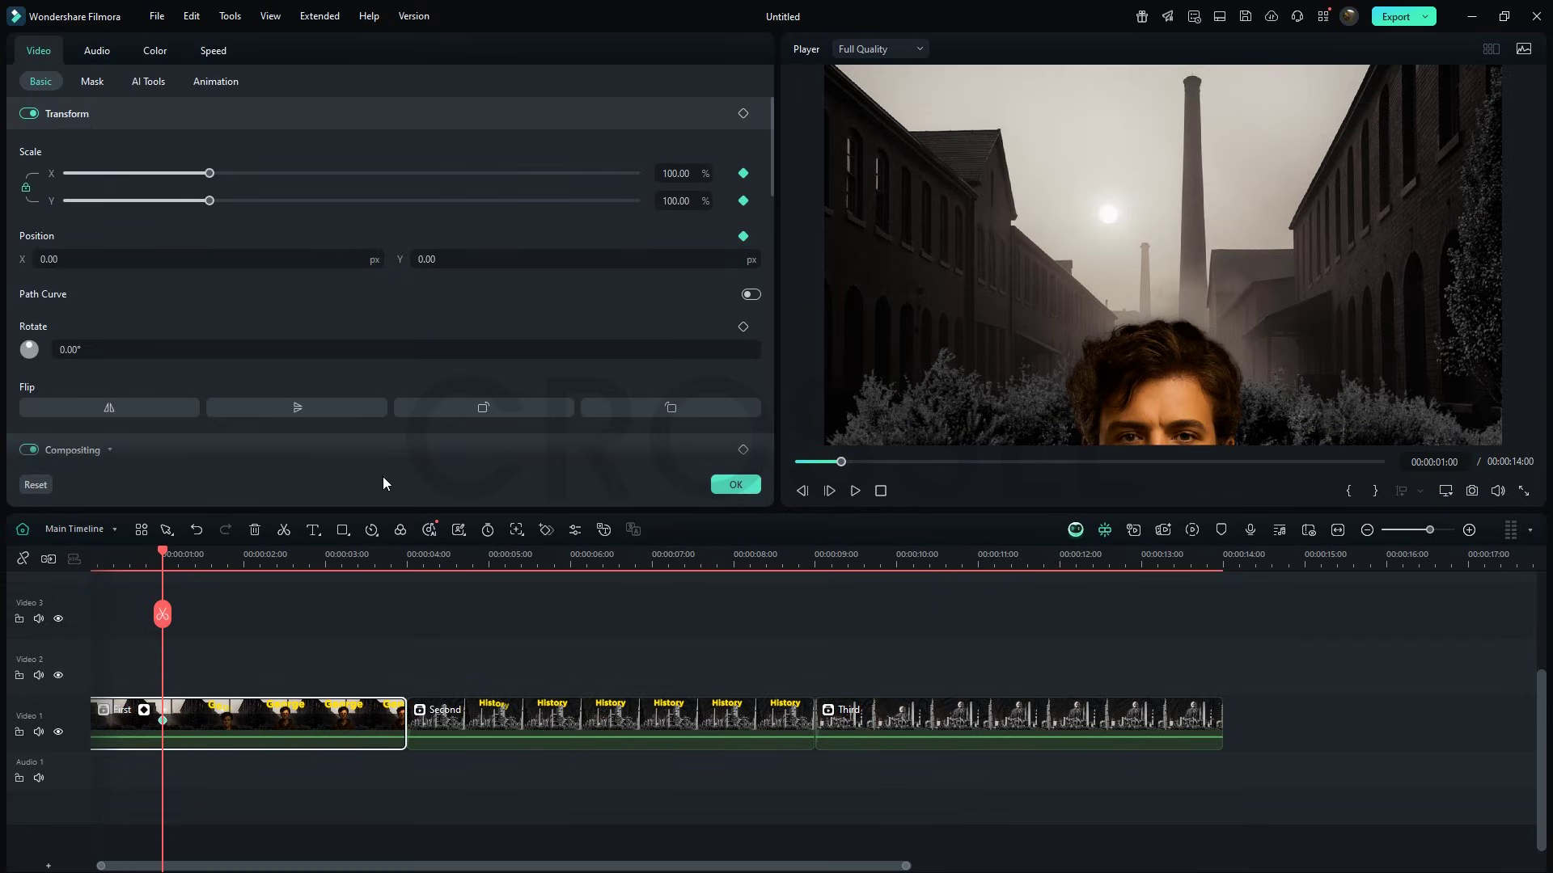
drag(164, 557, 74, 559)
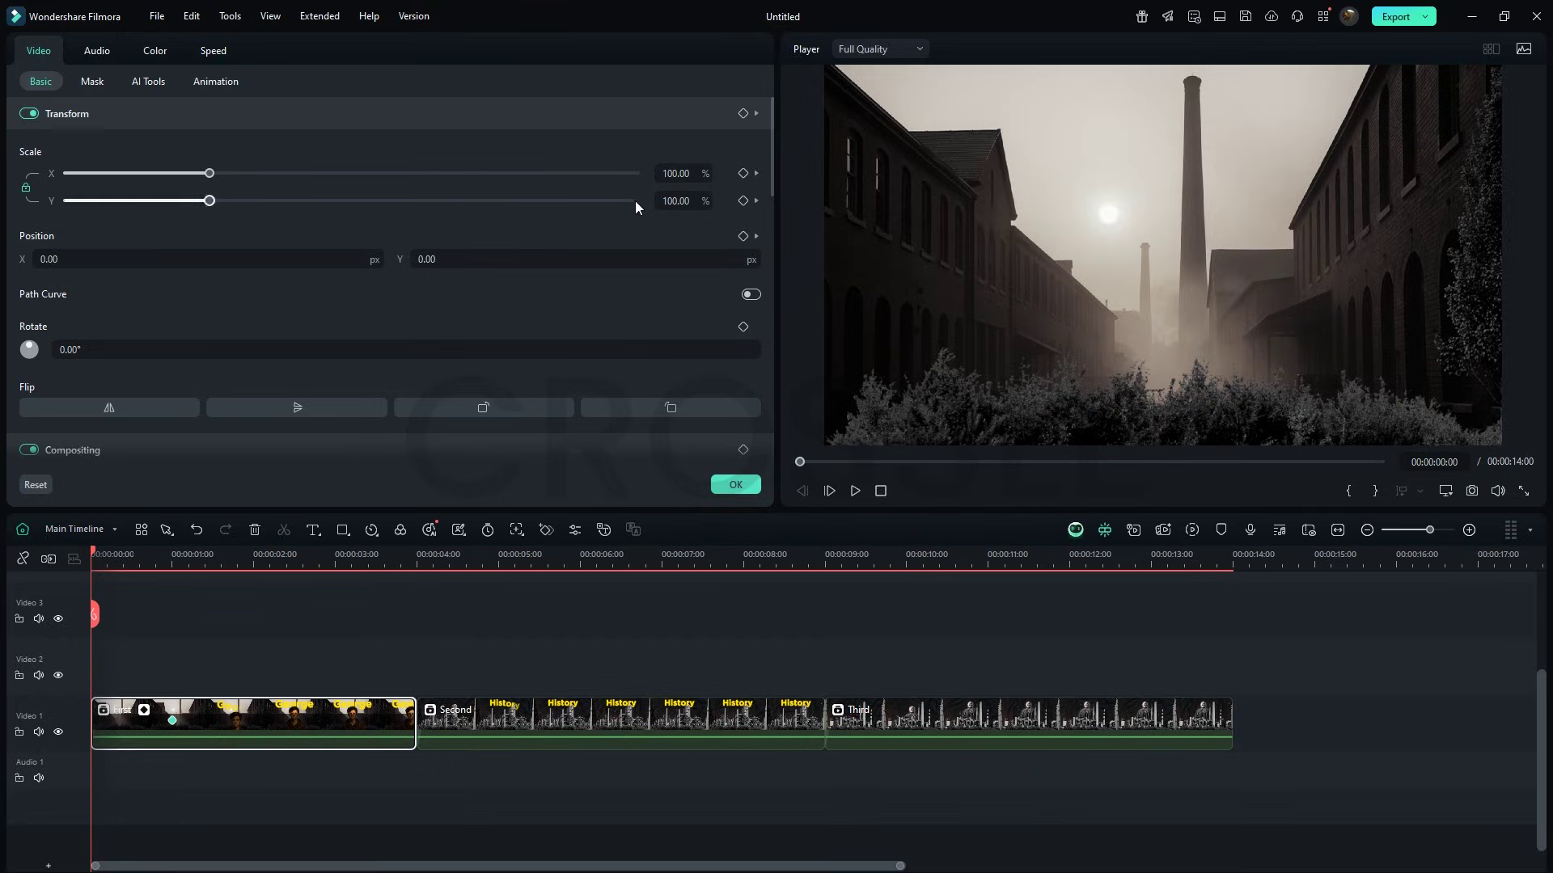
drag(669, 175, 670, 175)
key(space)
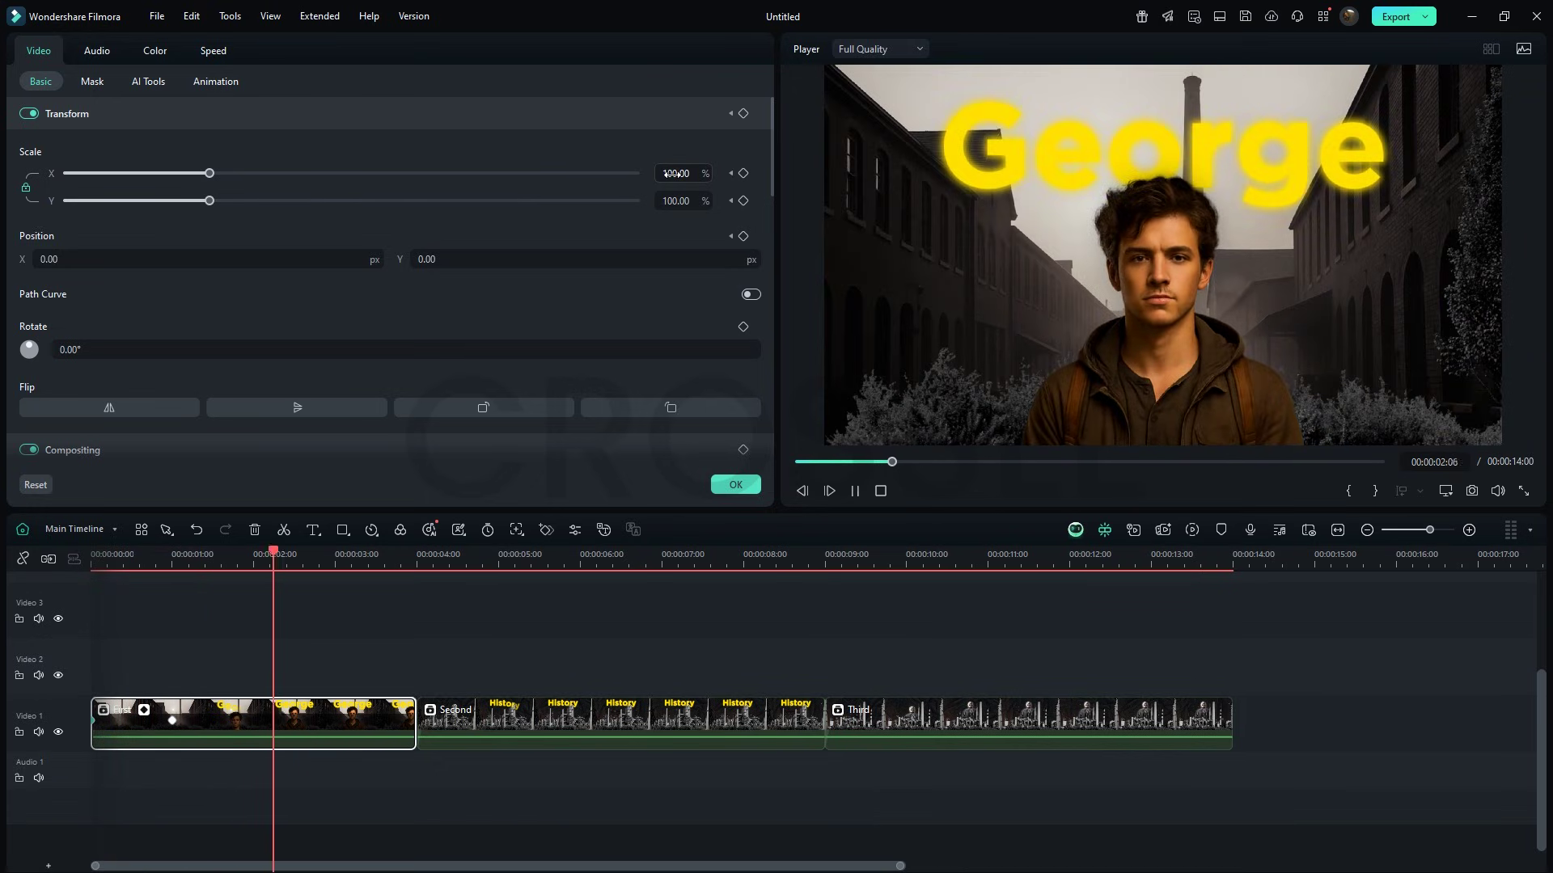
Step: Apply an easing curve to the First clip's Scale keyframes in the keyframe graph
click(144, 710)
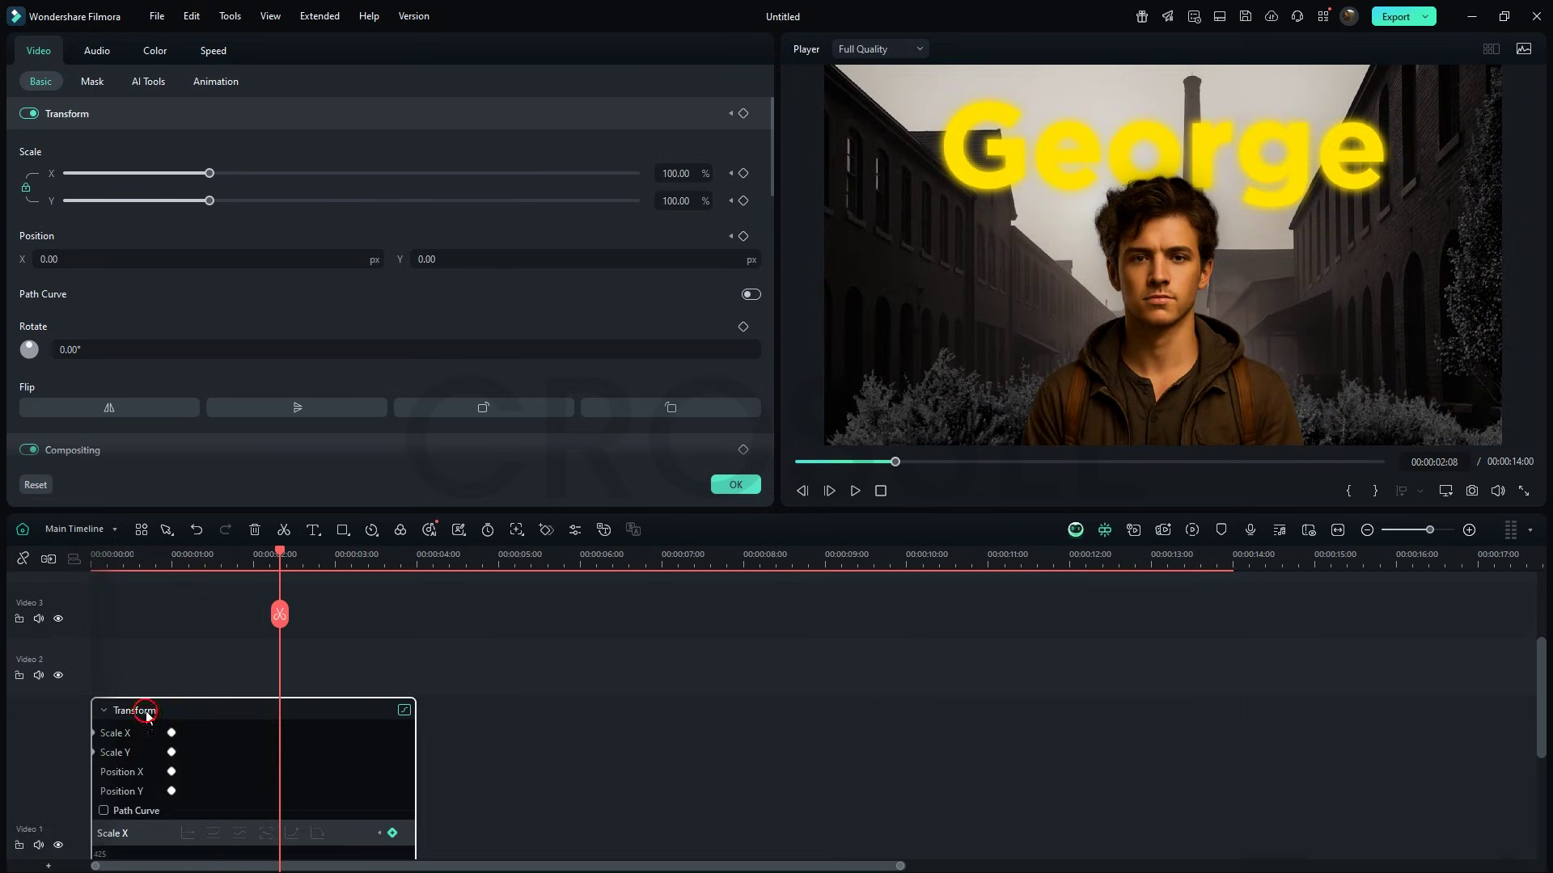
scroll(229, 745, down, 2)
drag(223, 767, 84, 845)
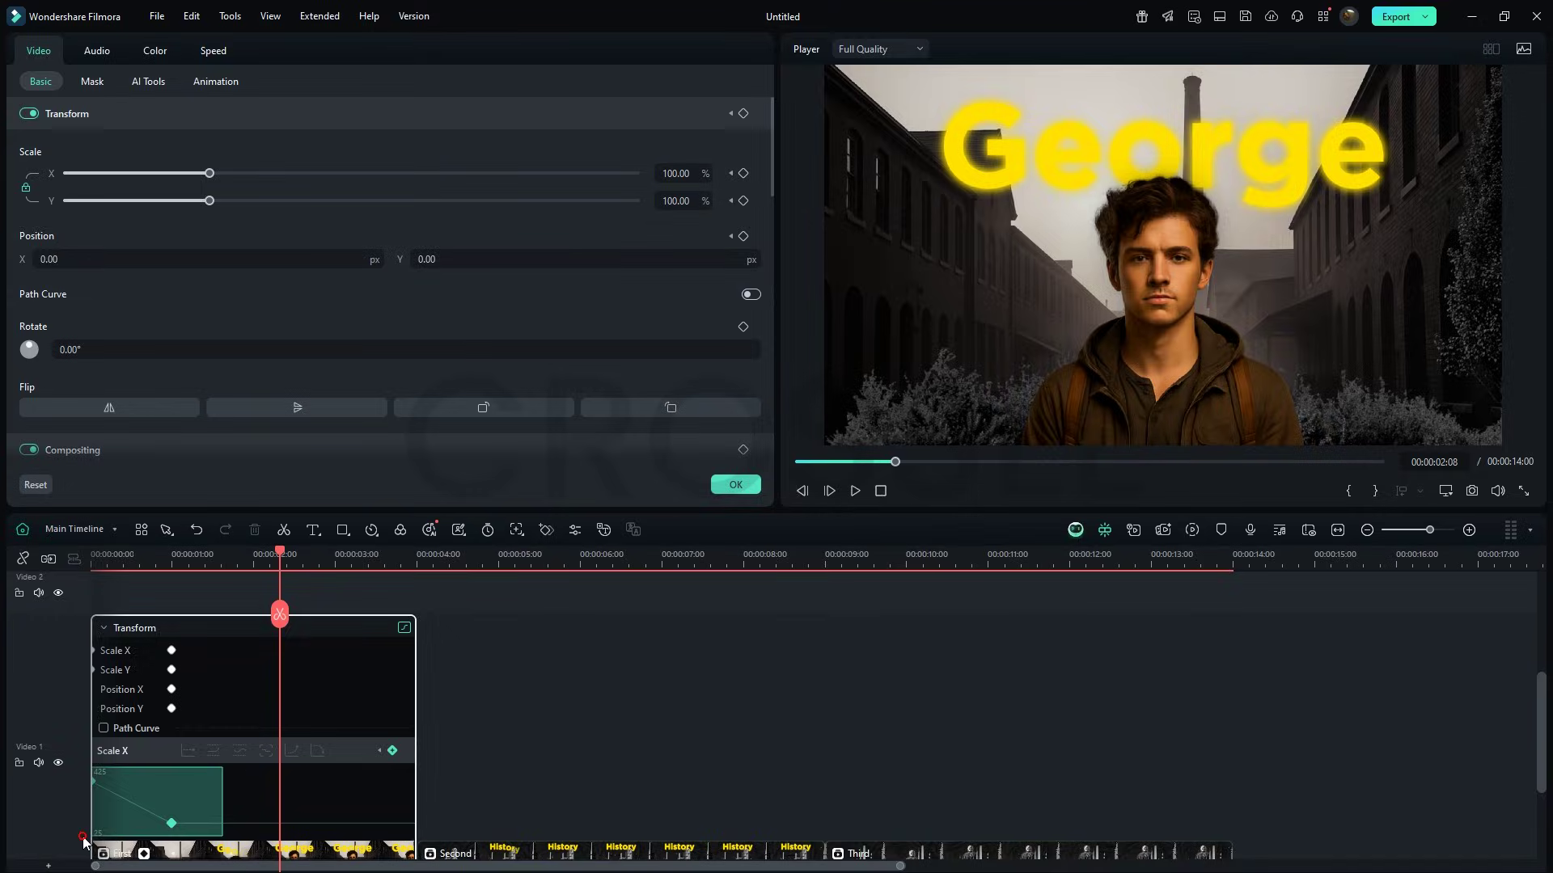
right_click(171, 823)
click(178, 759)
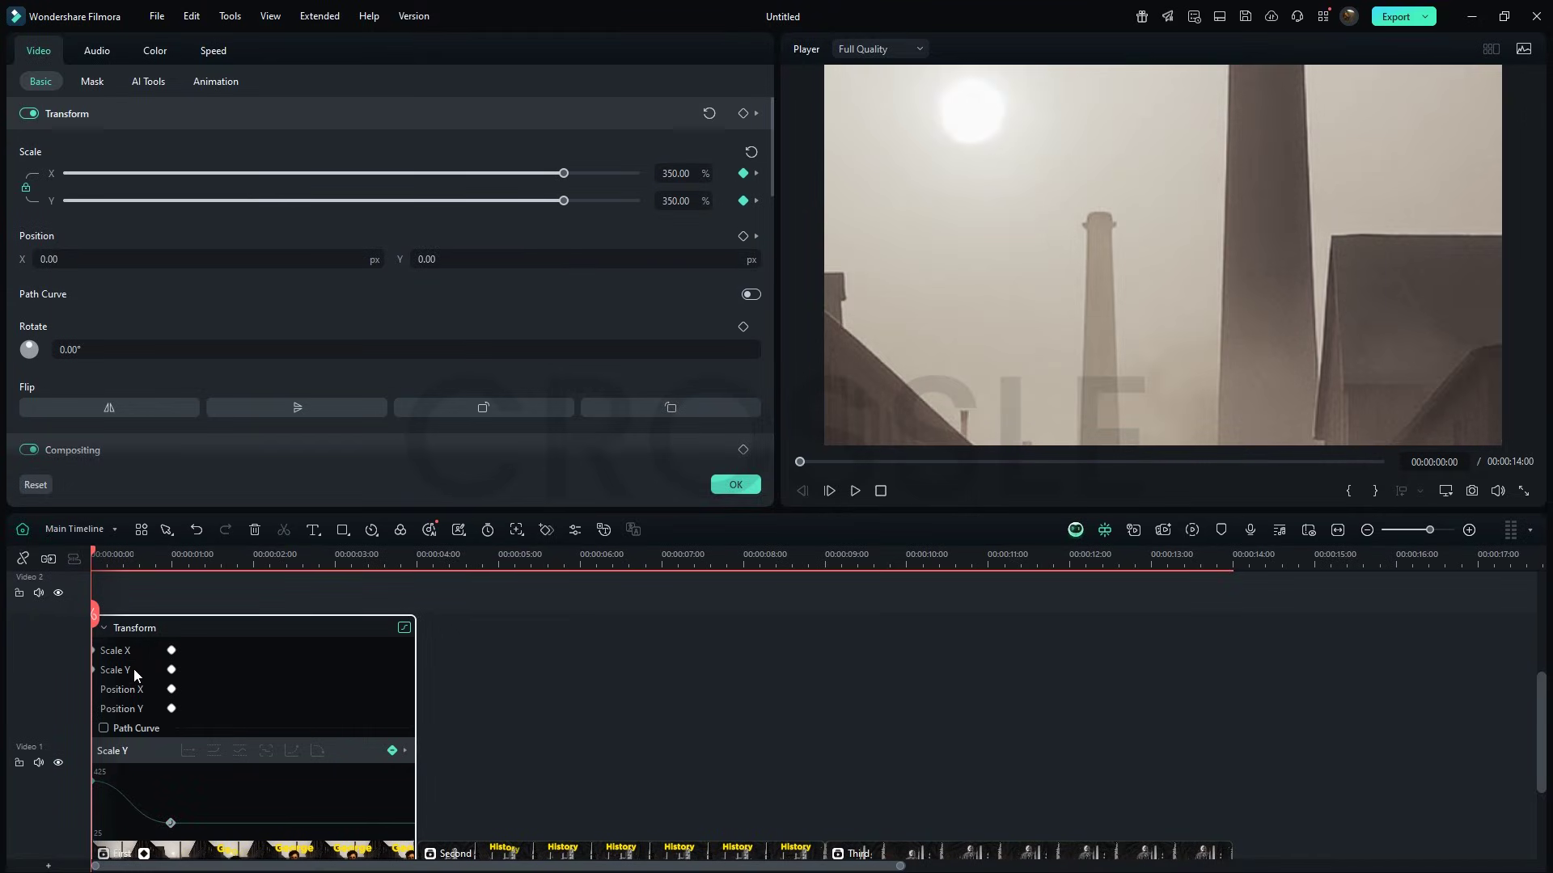
click(138, 690)
scroll(134, 709, down, 2)
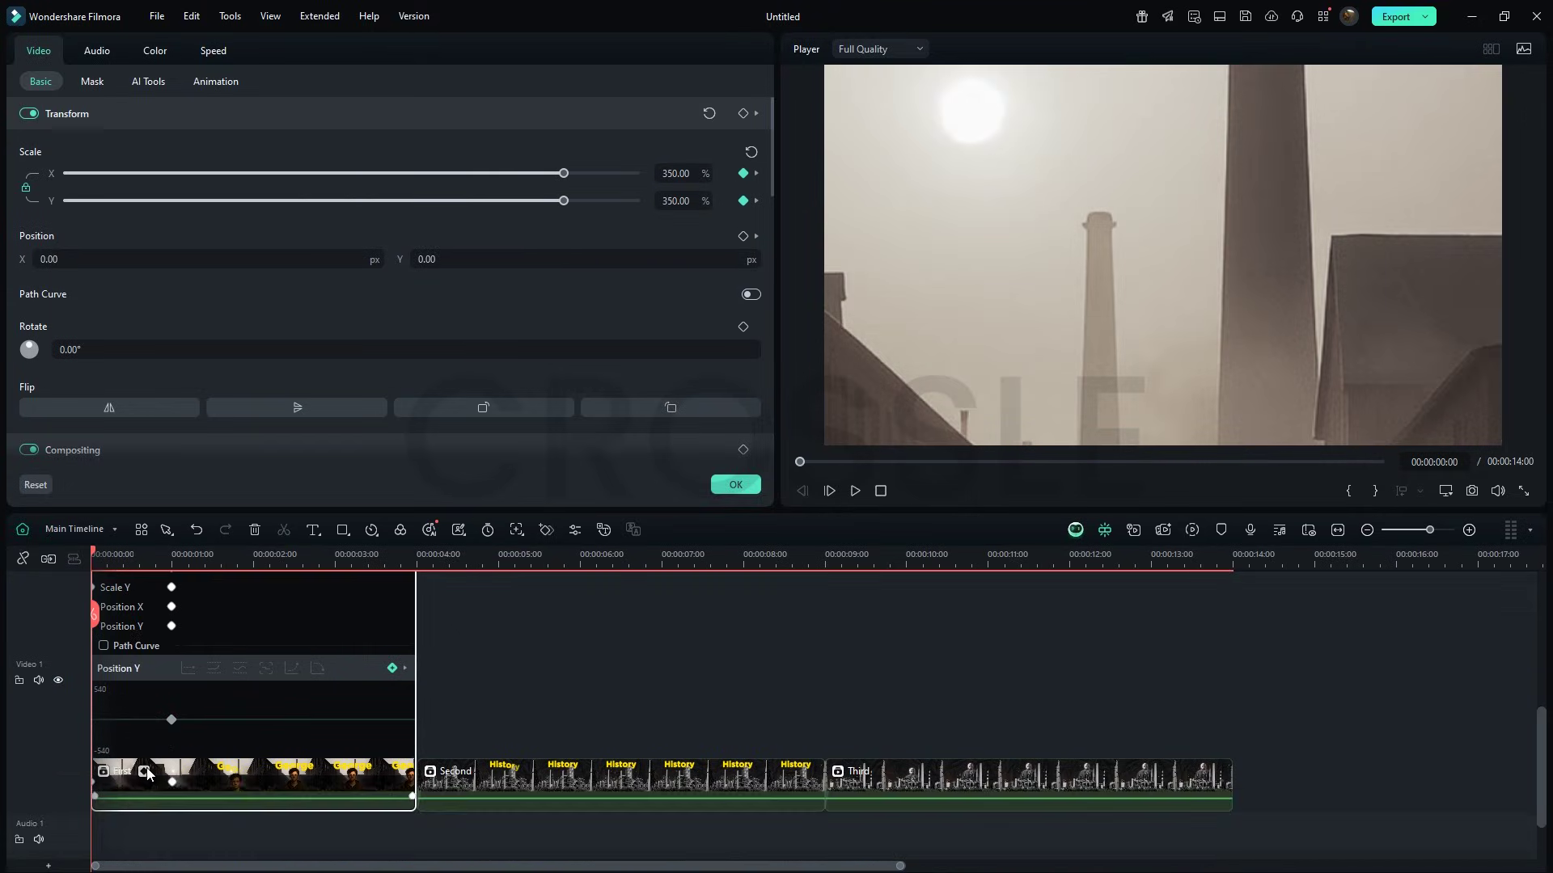
click(144, 768)
Step: Keyframe the Second clip from 100% at 00:00:04:20 to 130% scale, then back to 100%
drag(95, 552, 492, 571)
click(509, 715)
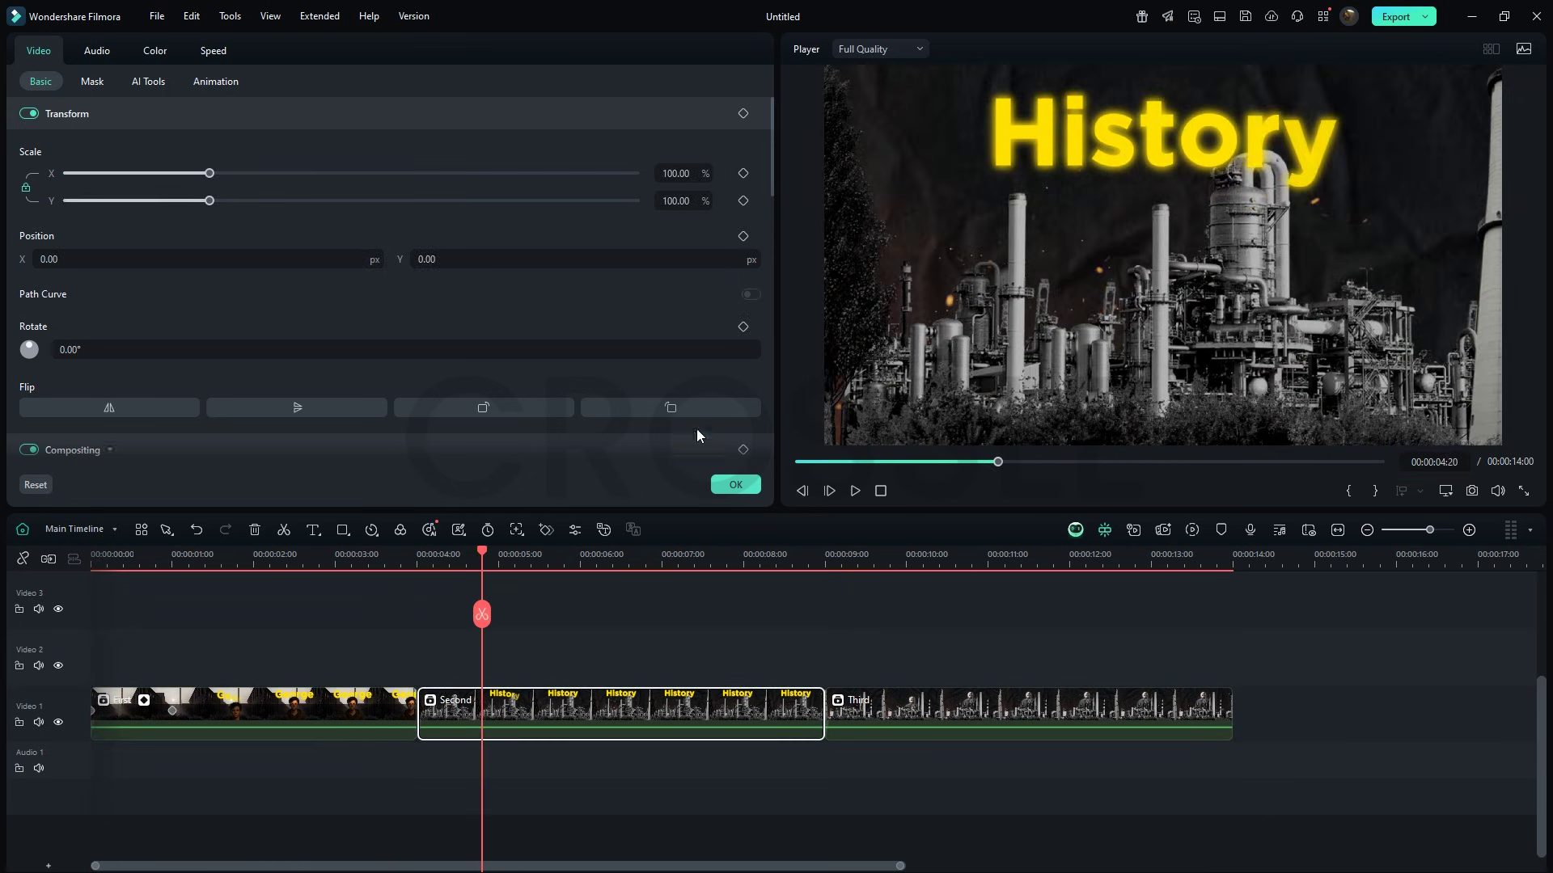
click(743, 237)
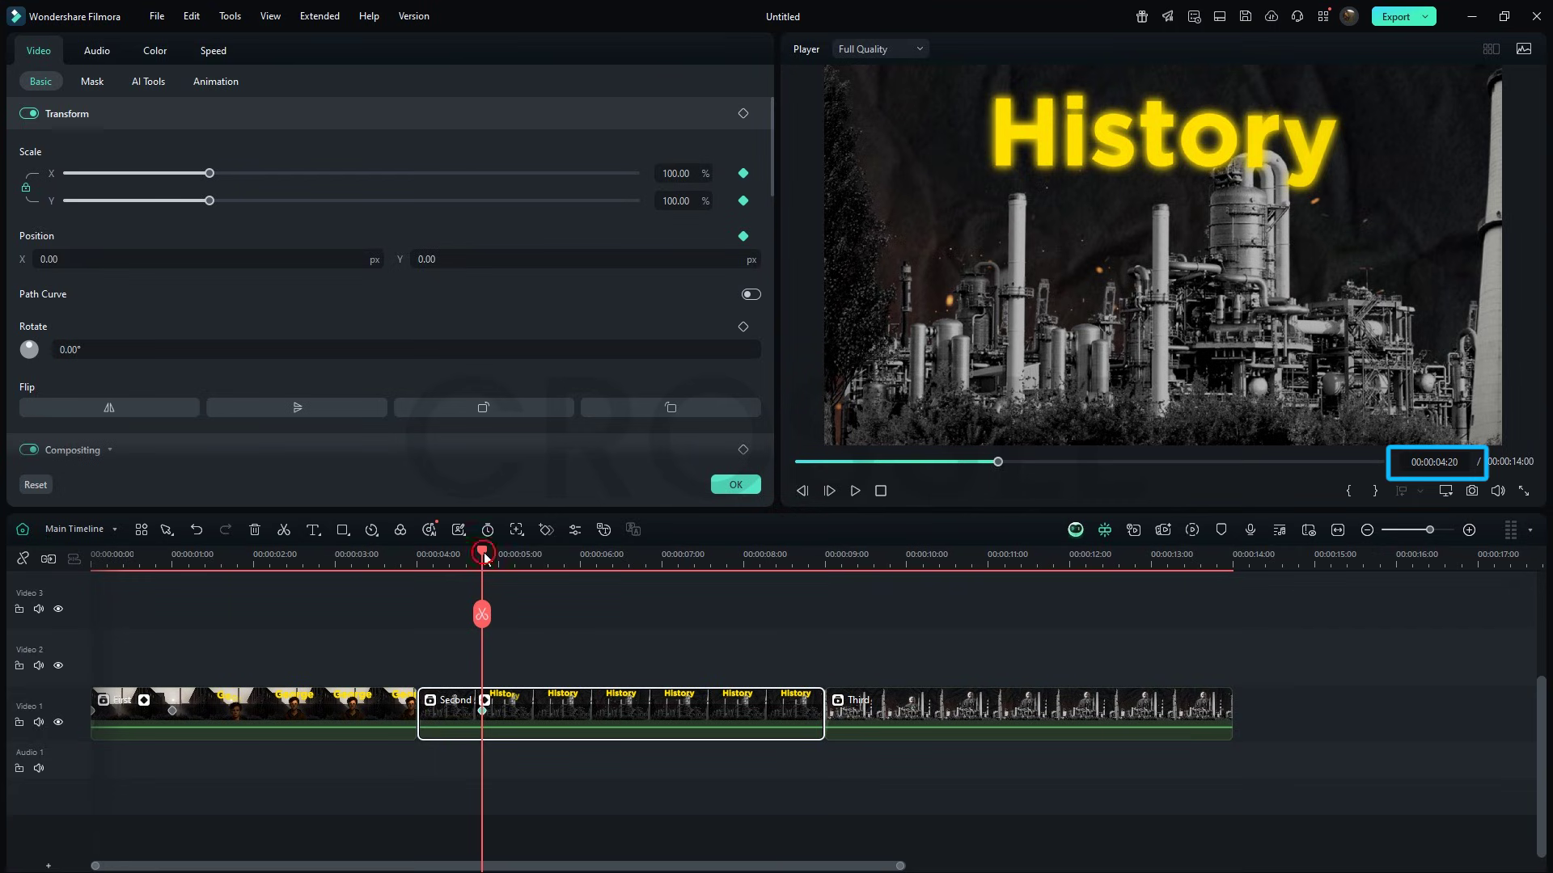
drag(483, 557, 527, 562)
drag(656, 249, 680, 252)
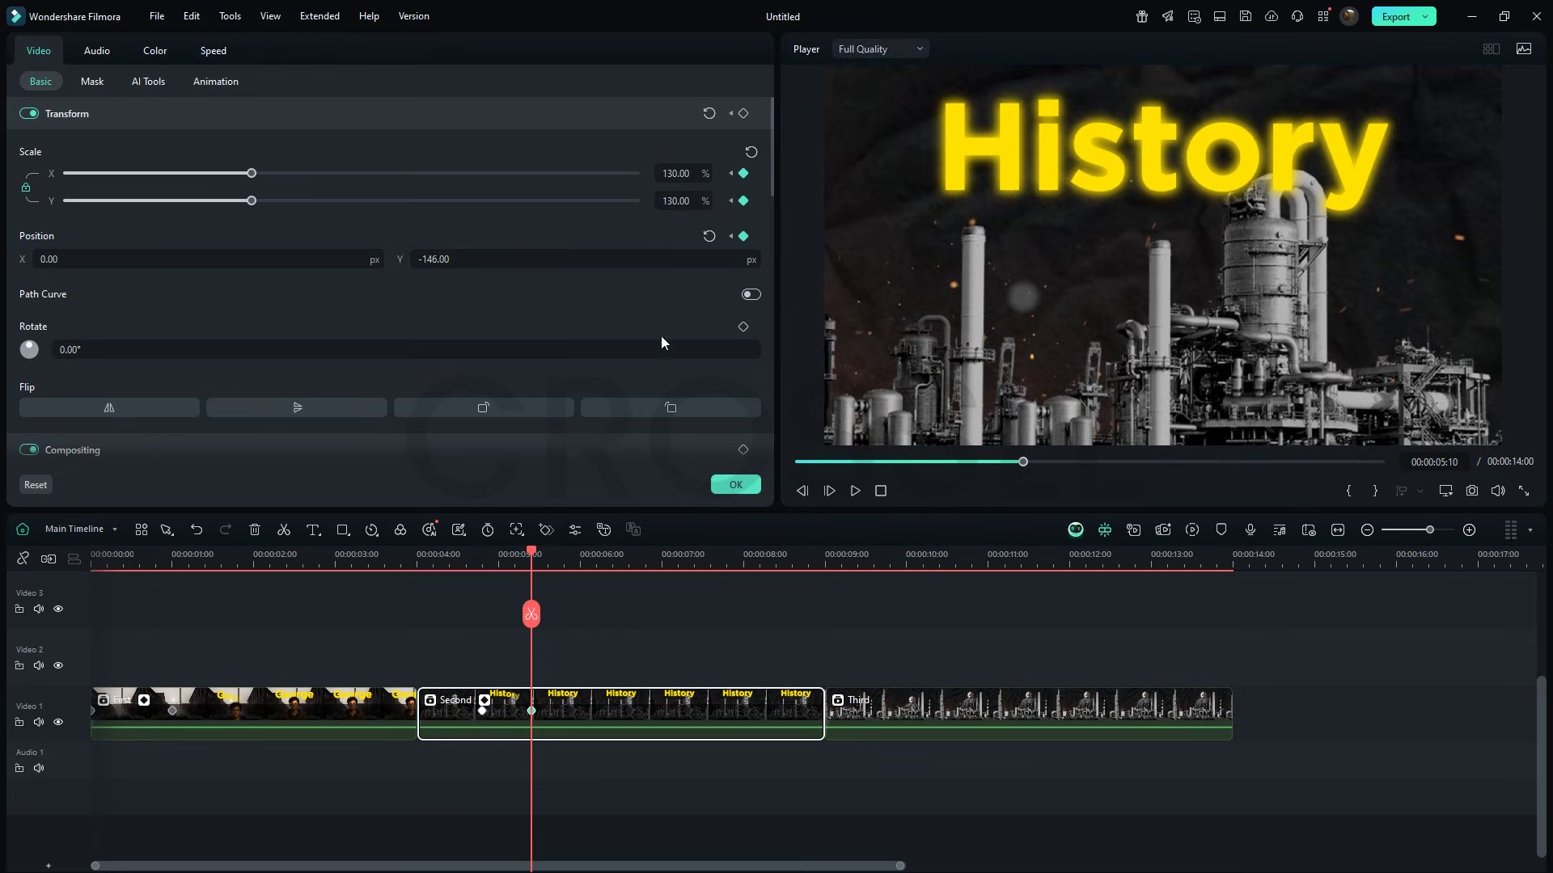
drag(532, 557, 686, 559)
click(709, 237)
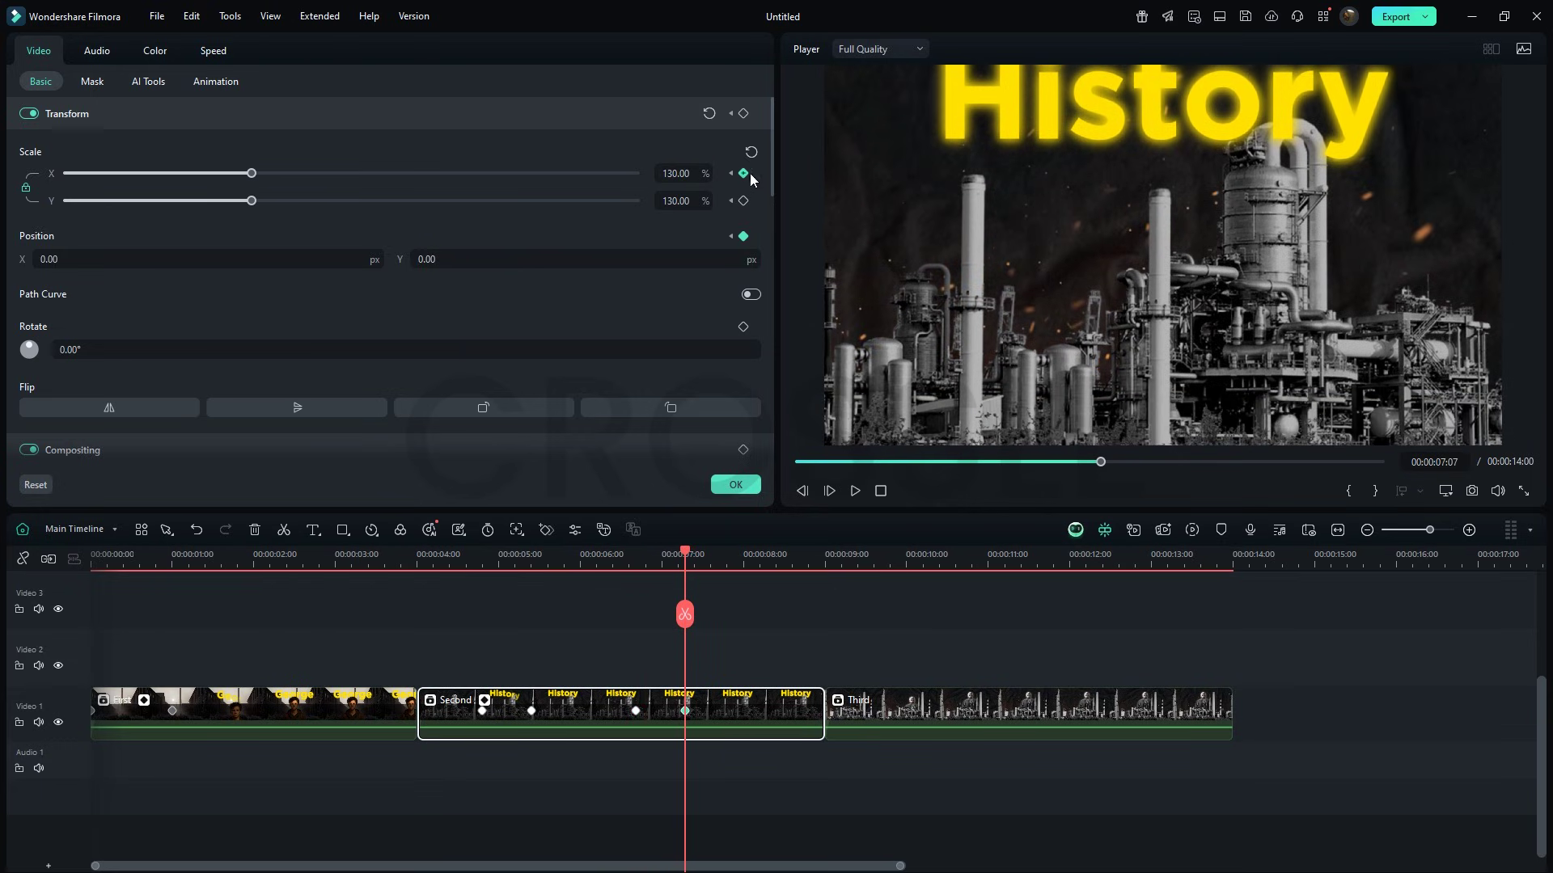
click(752, 153)
Step: Apply curved and ease-in interpolation to the Second clip's Scale and Position Y keyframes
click(486, 700)
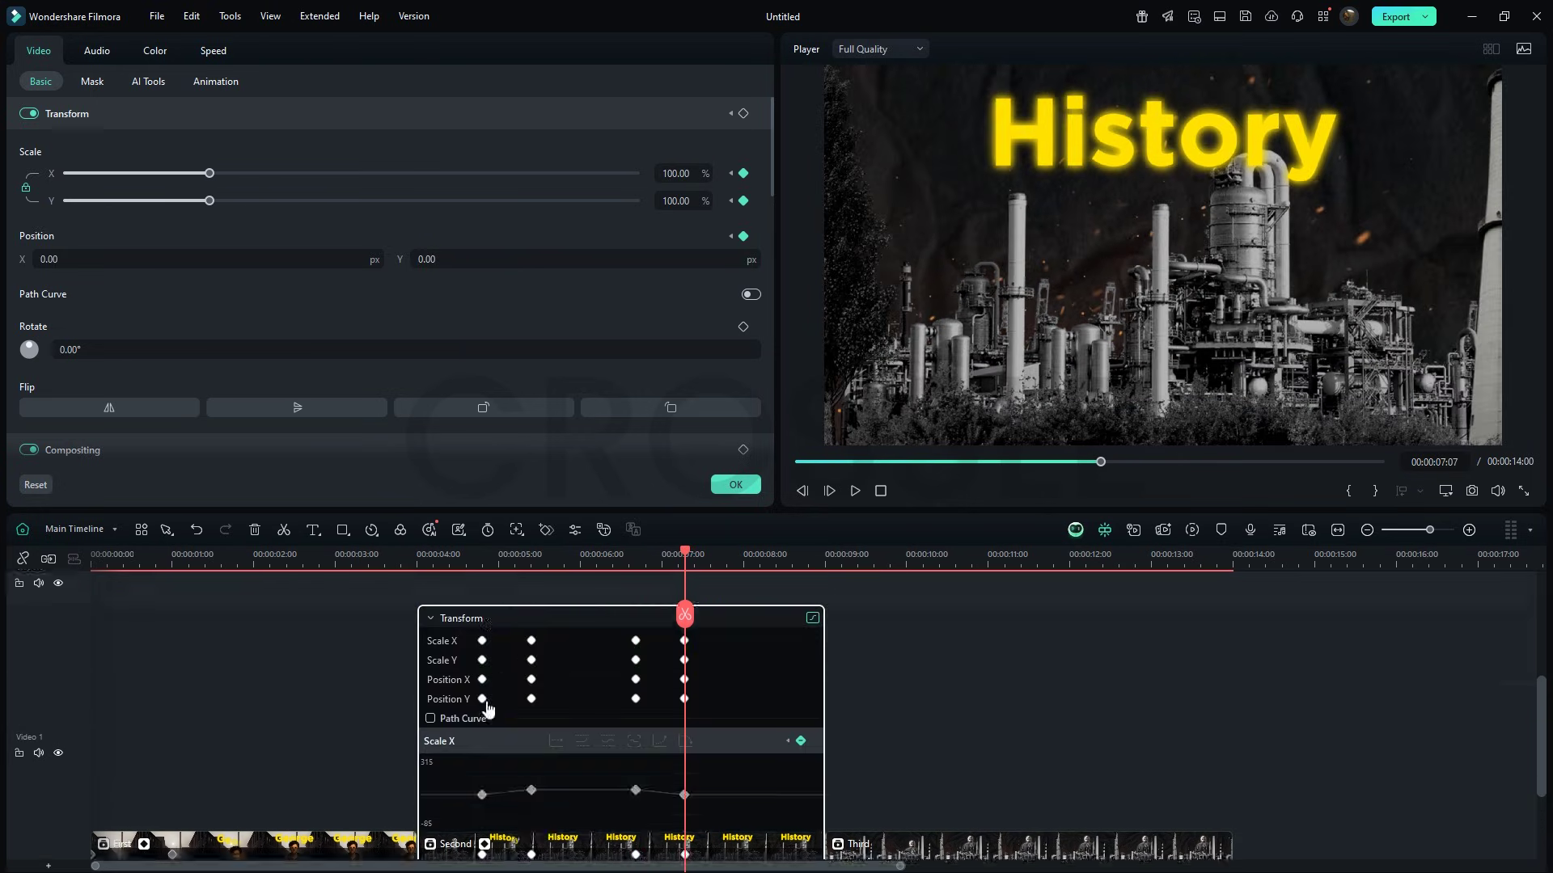
drag(538, 768, 535, 761)
right_click(532, 751)
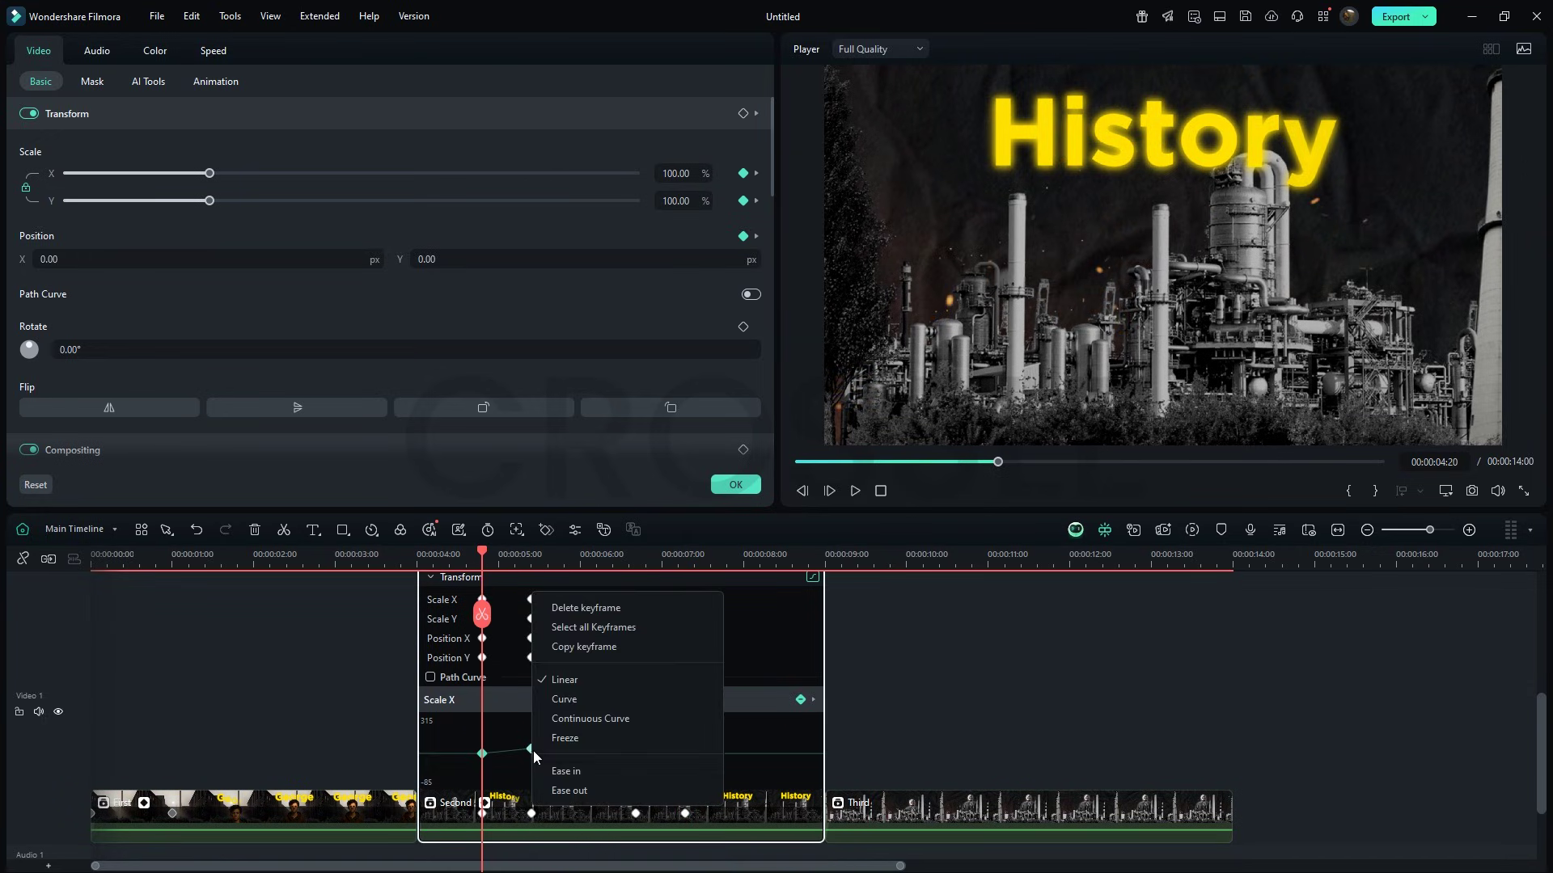
click(569, 768)
click(690, 752)
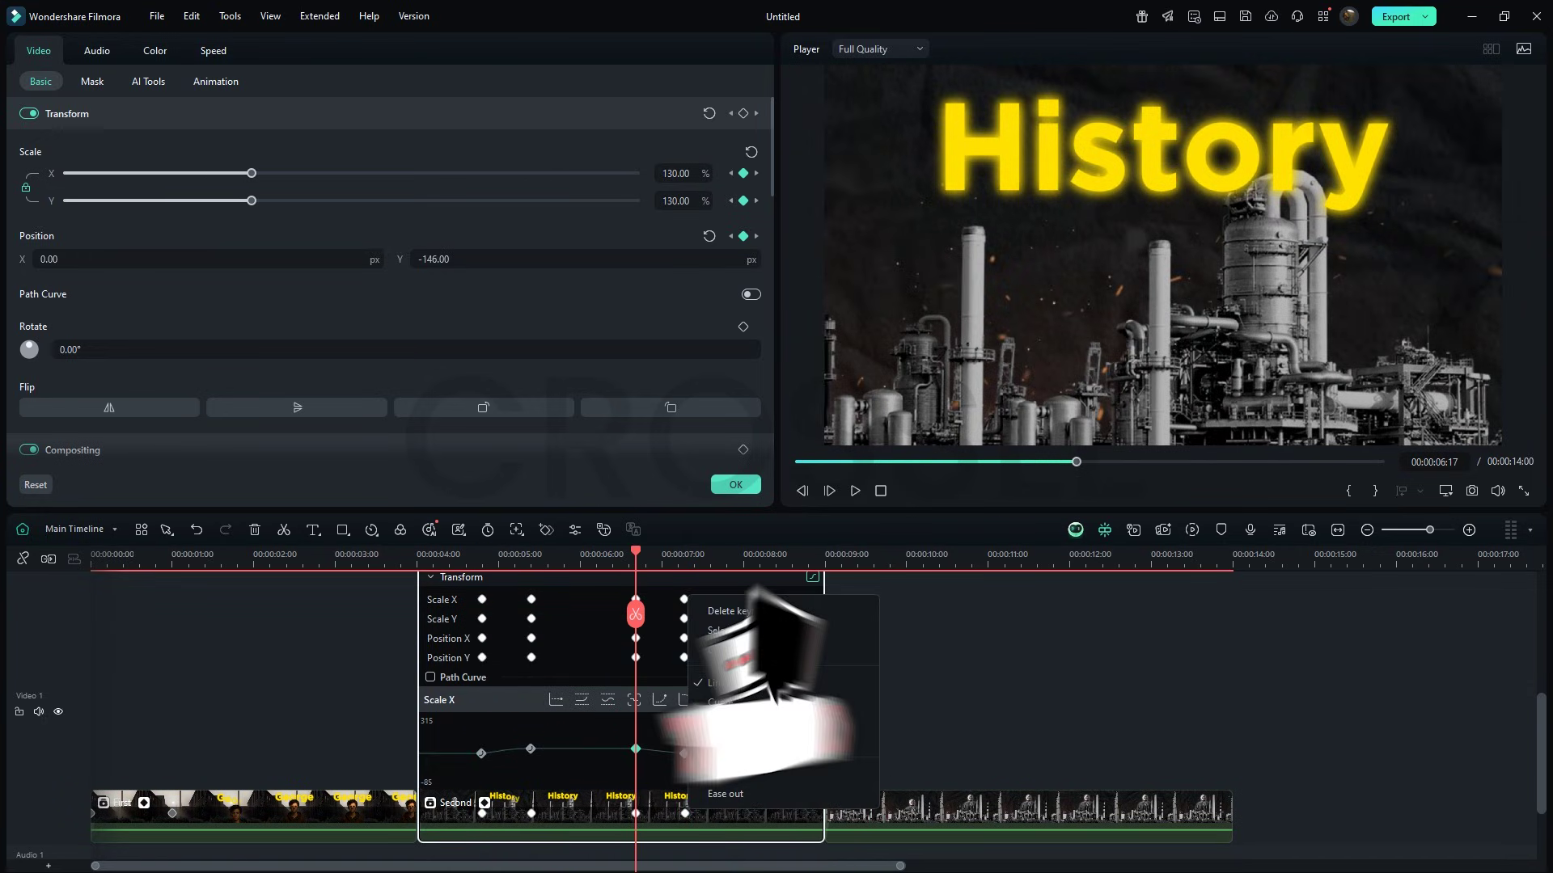
click(446, 658)
right_click(534, 755)
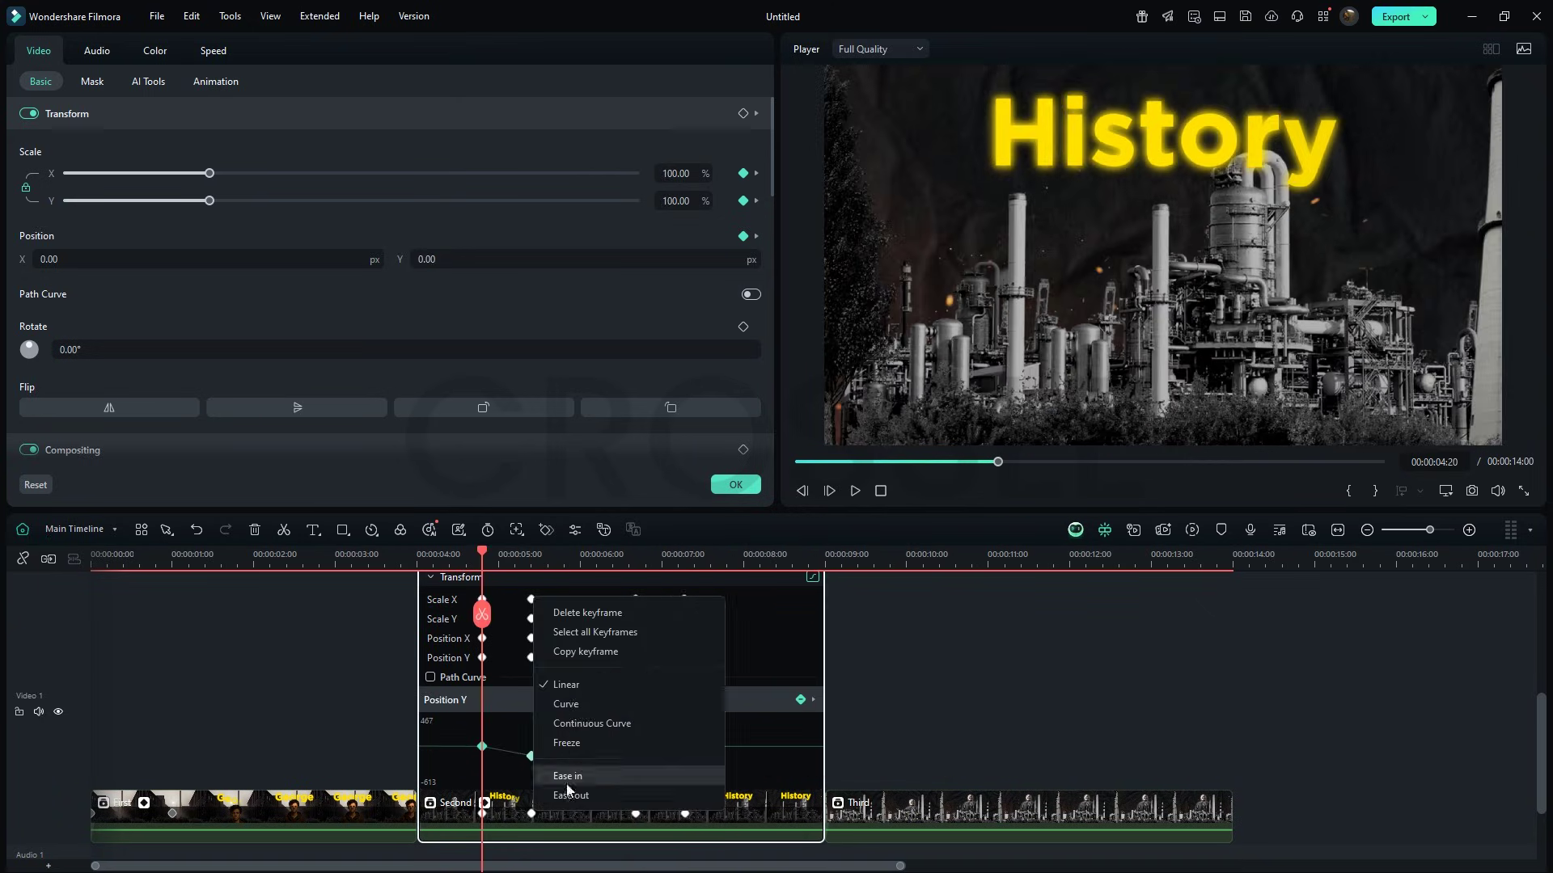
click(594, 774)
right_click(685, 746)
click(725, 767)
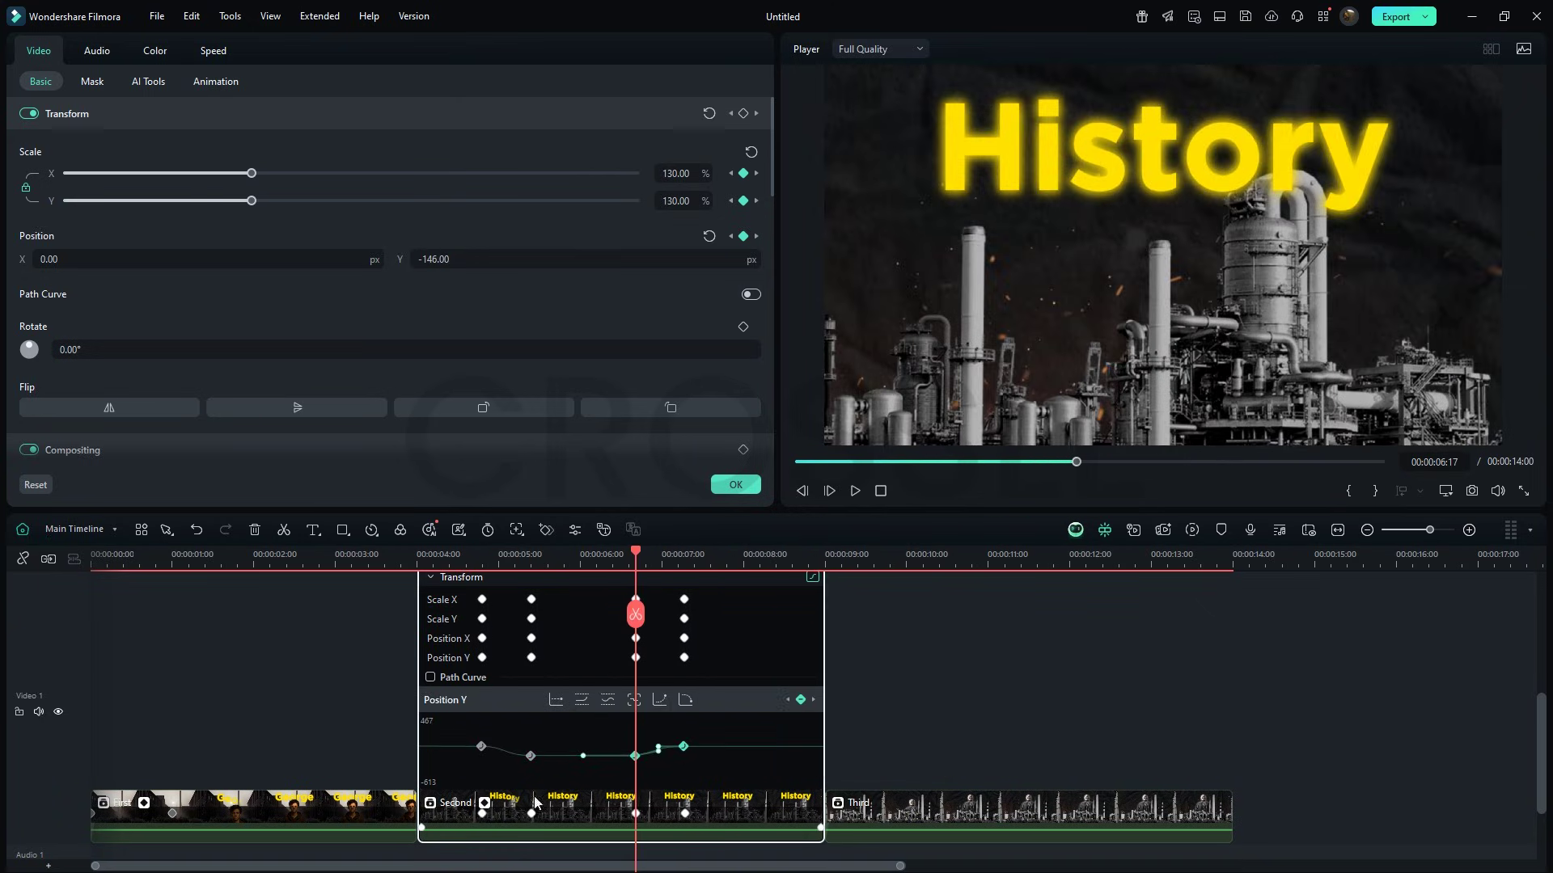
click(483, 802)
Step: Play back the eased zoom and select the Third clip
key(space)
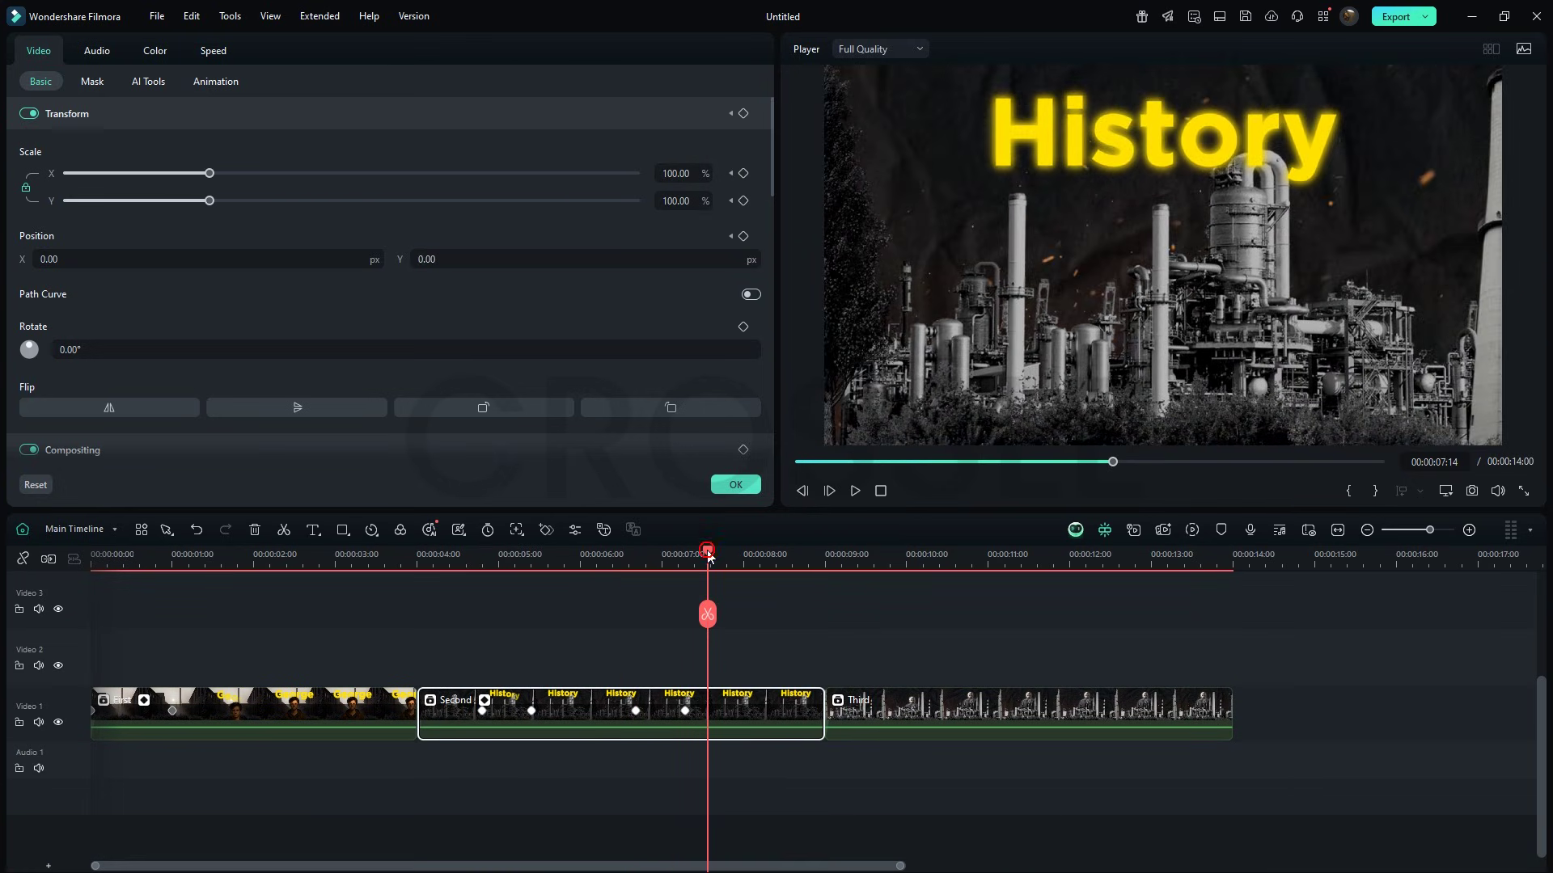
drag(709, 557, 890, 561)
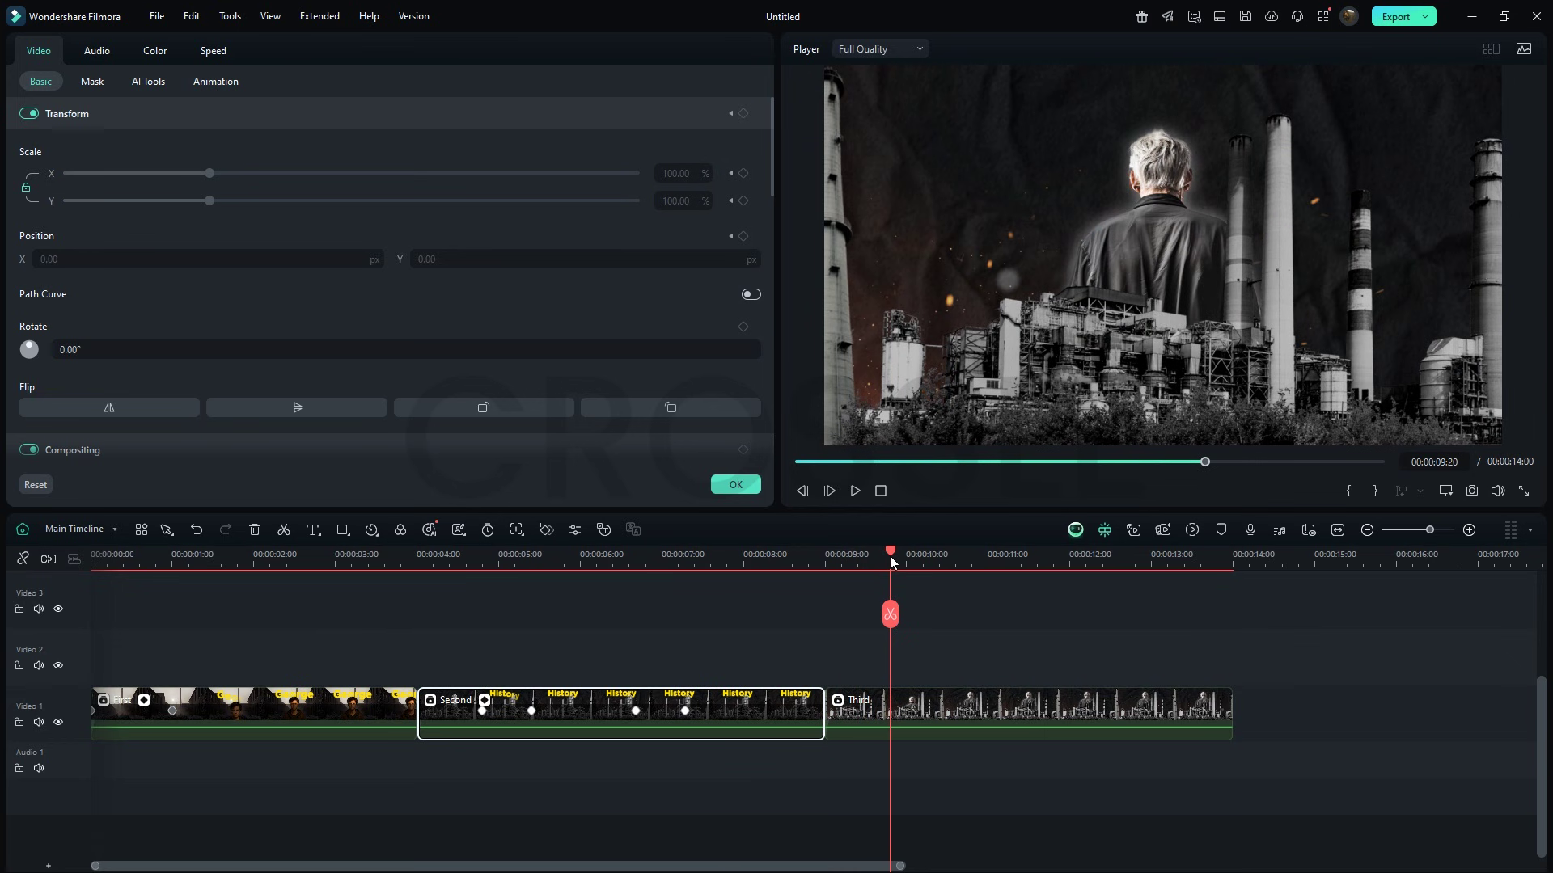
click(922, 712)
Step: Drop Push Left at both joins of the Second clip and render a preview
click(733, 484)
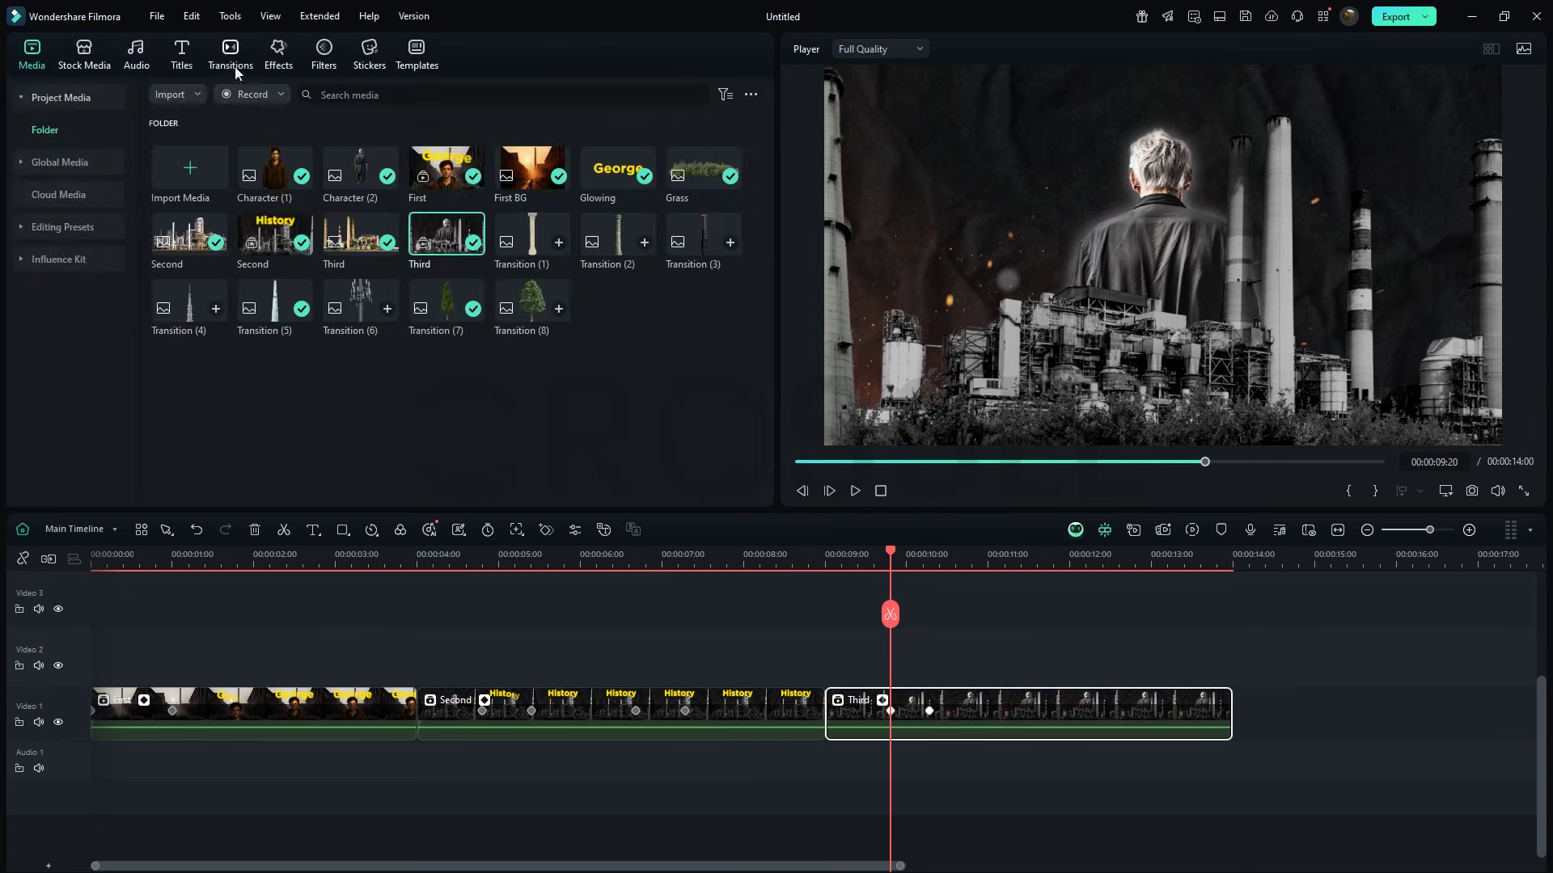
click(231, 61)
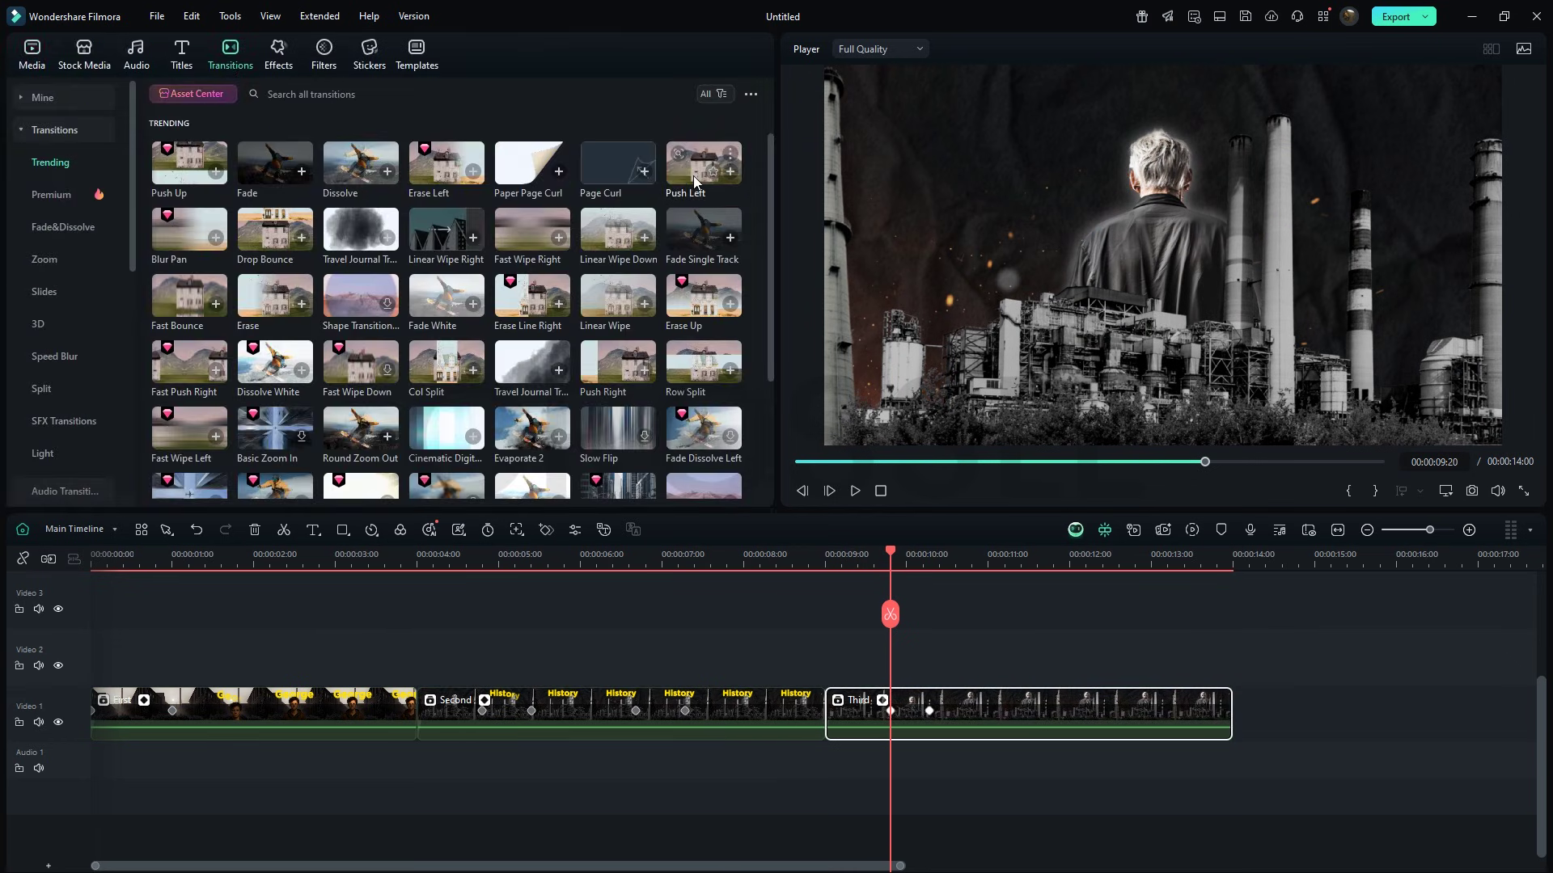
drag(692, 175, 466, 727)
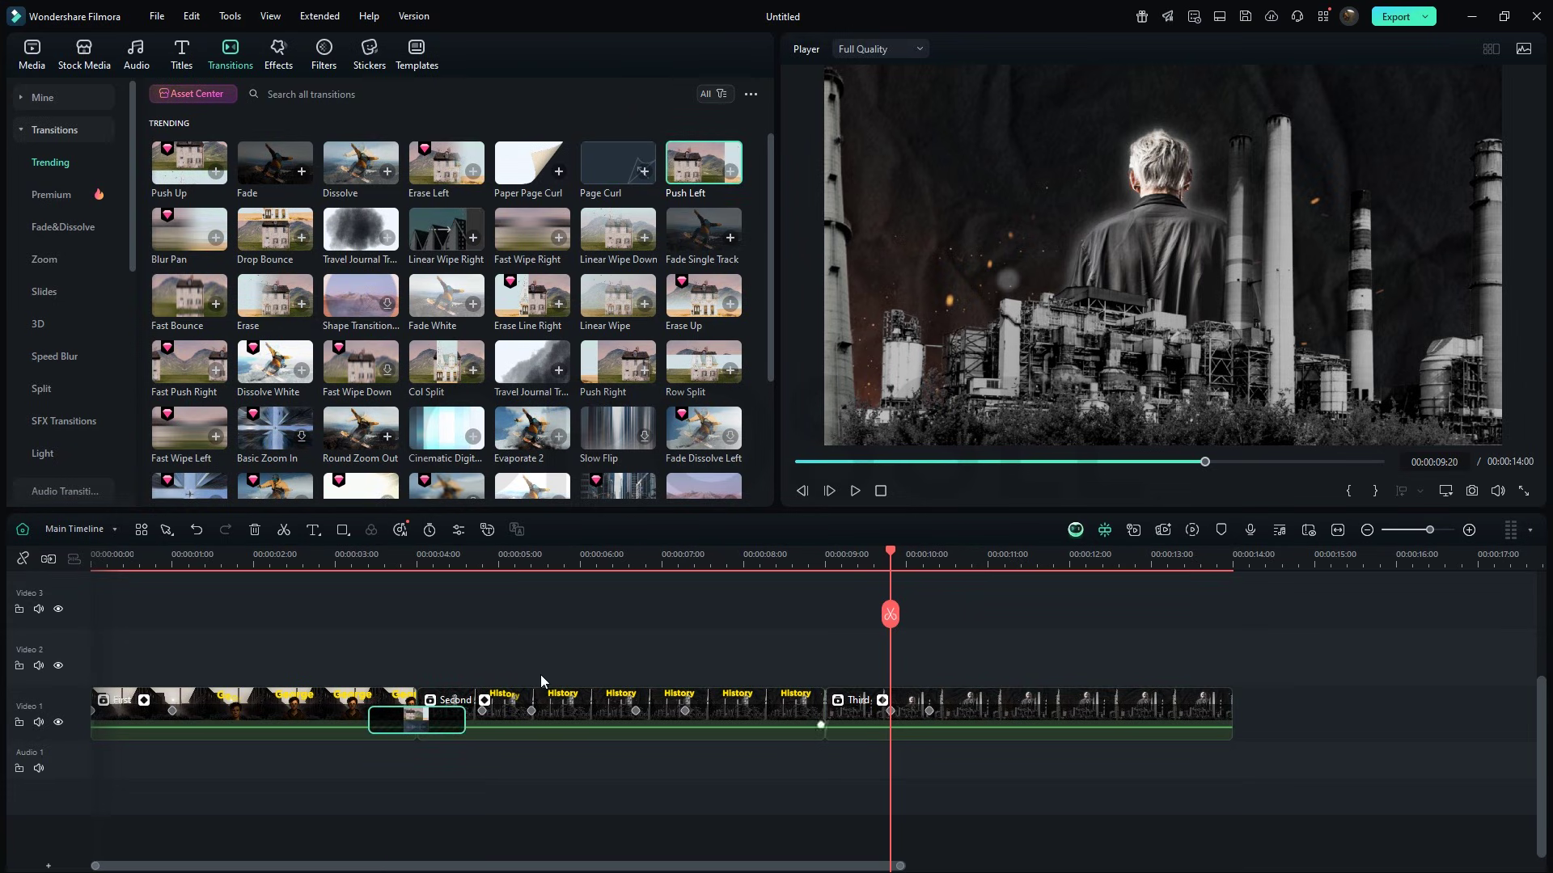
drag(695, 195, 776, 723)
key(Return)
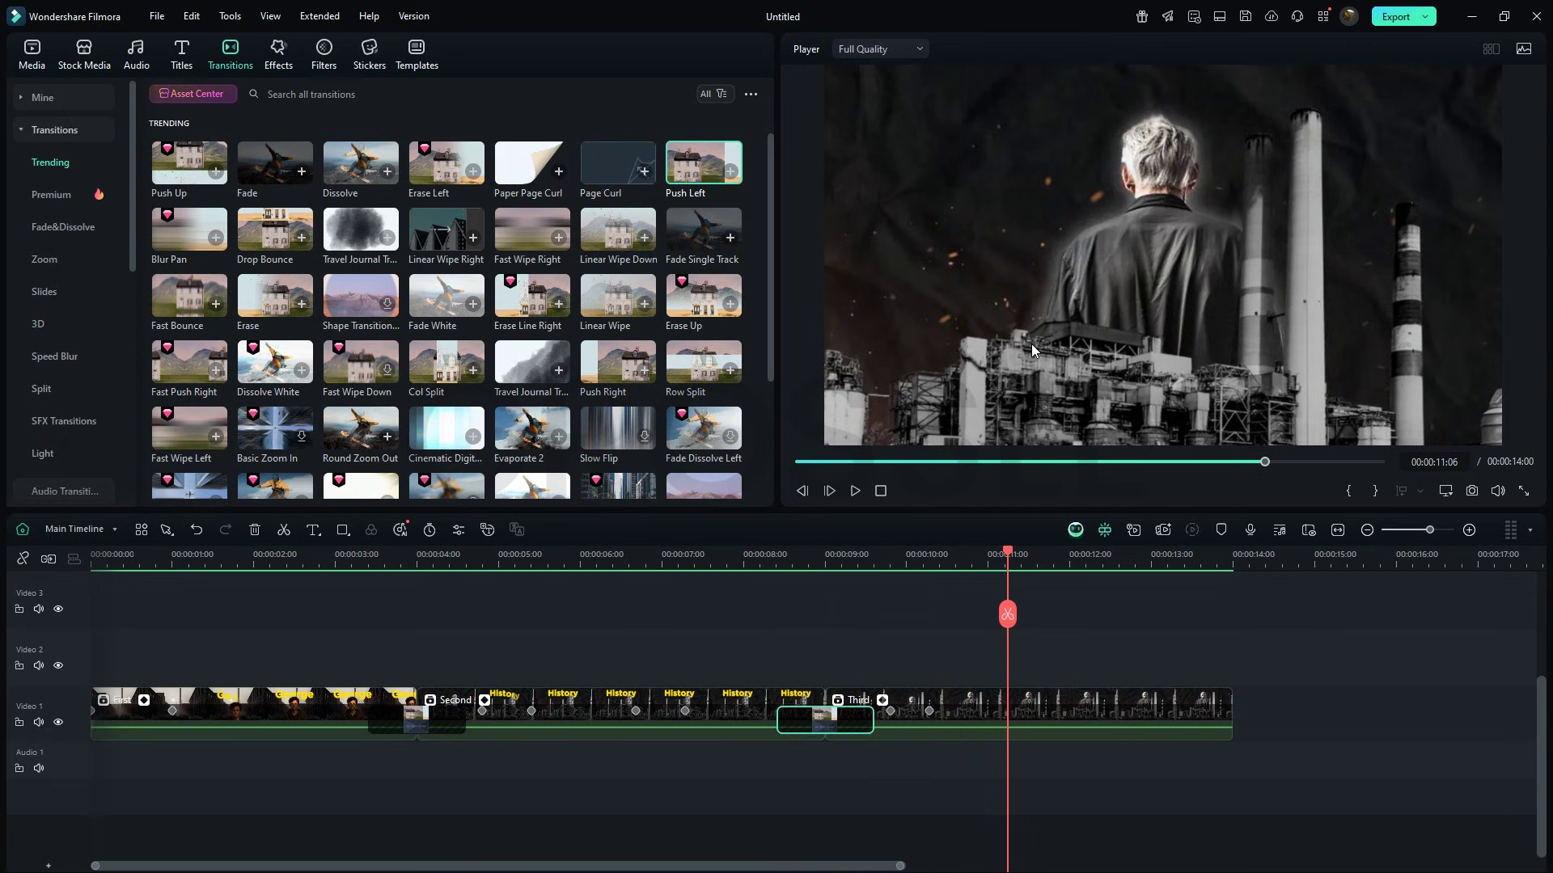
Step: Open the Second compound clip for editing
right_click(566, 698)
click(614, 555)
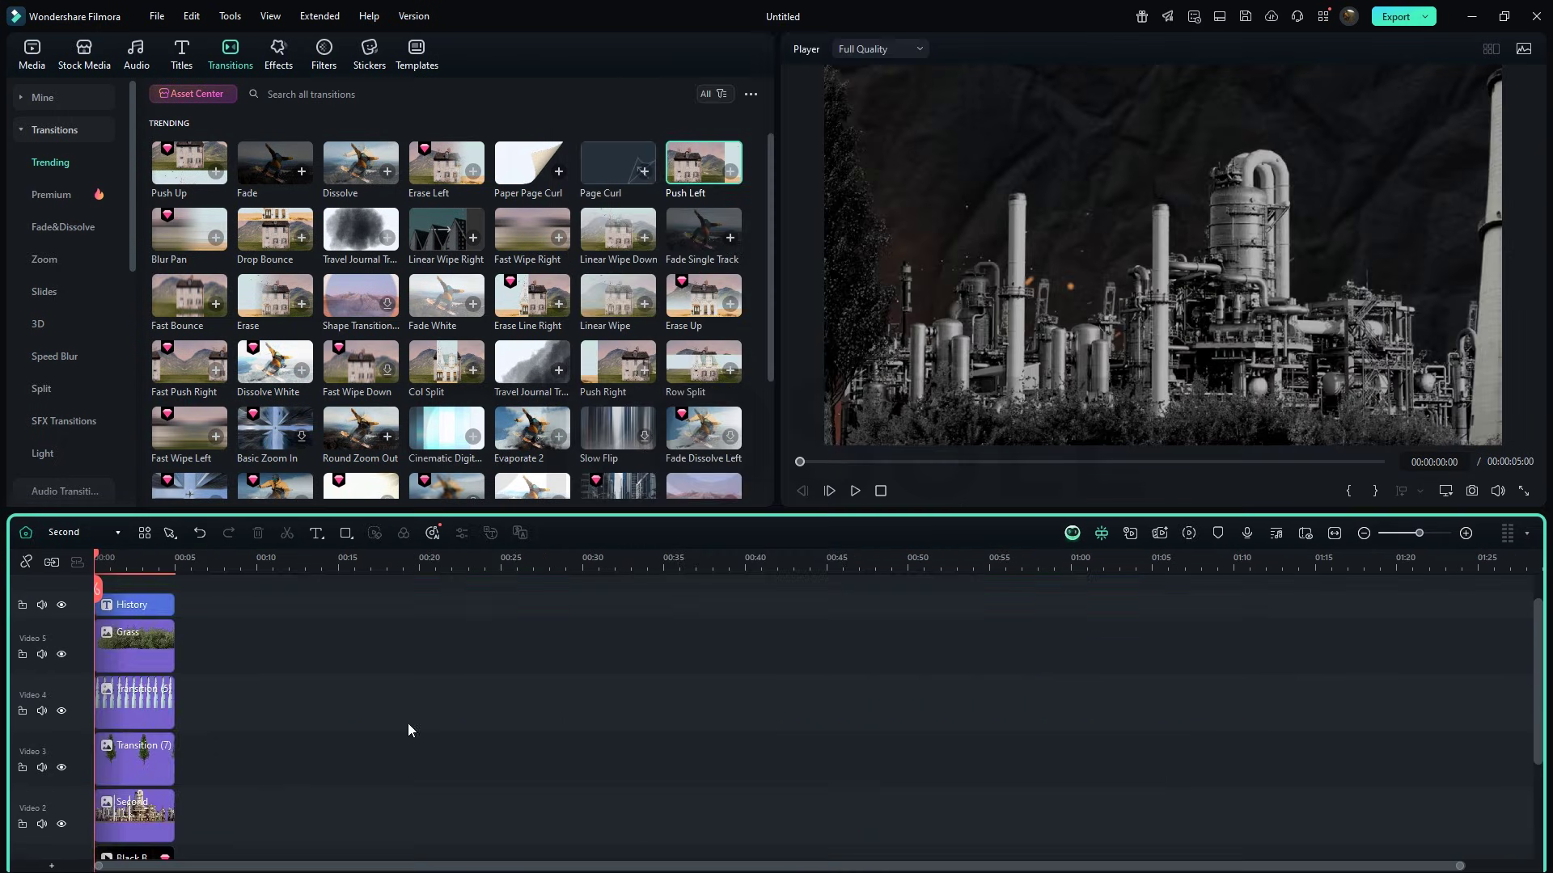
drag(180, 723, 177, 723)
scroll(273, 654, down, 1)
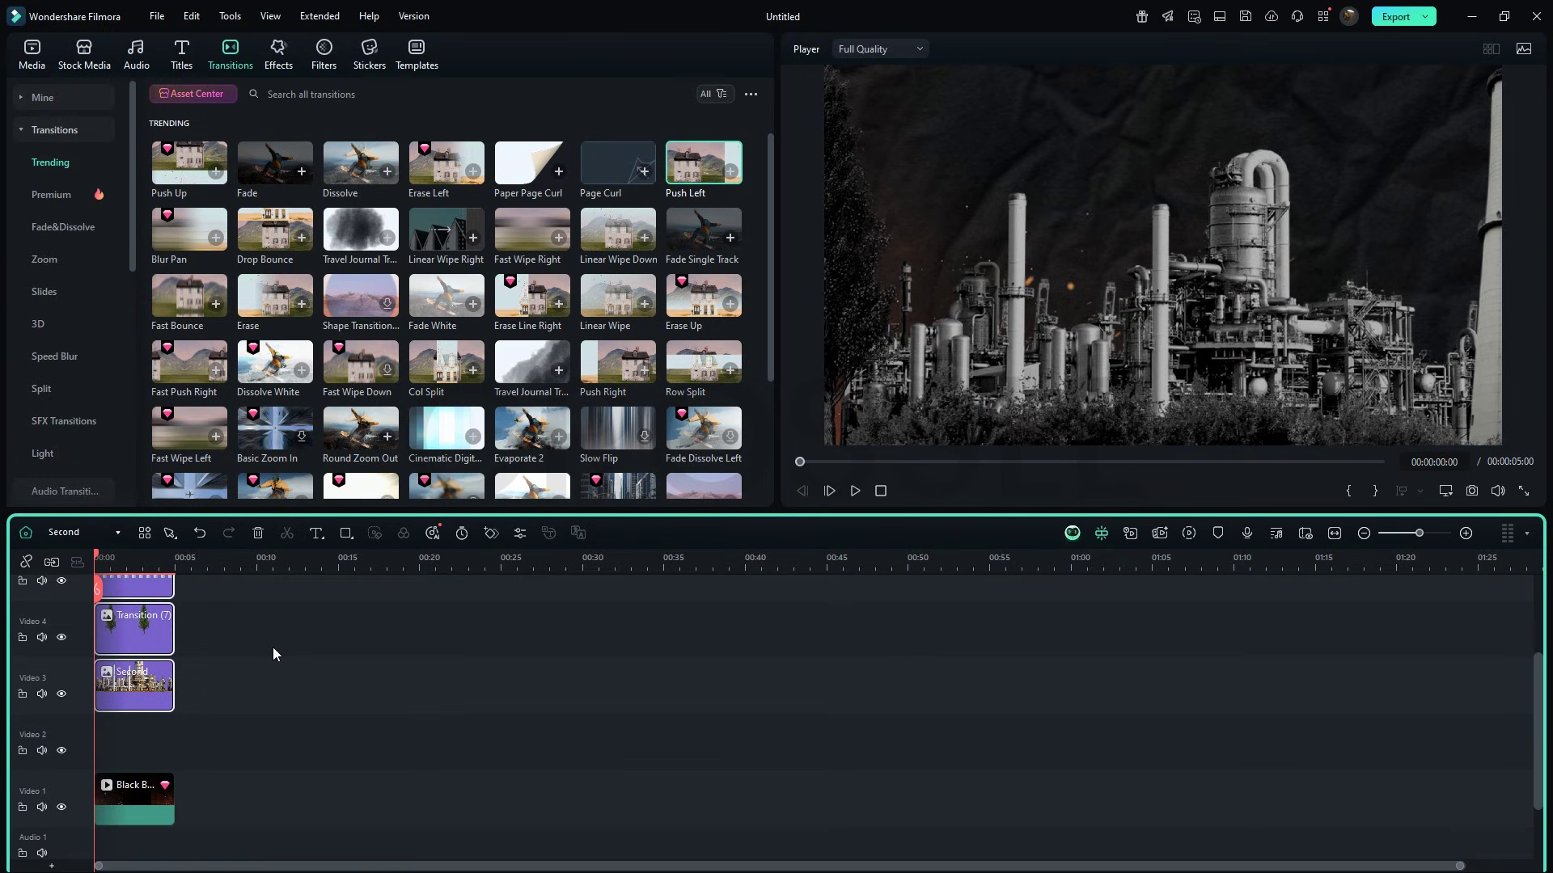
Step: Add the Colored Growth stock chart to Video 2, trimmed to about 5 seconds, blend mode Normal
click(84, 53)
click(297, 93)
text(cha)
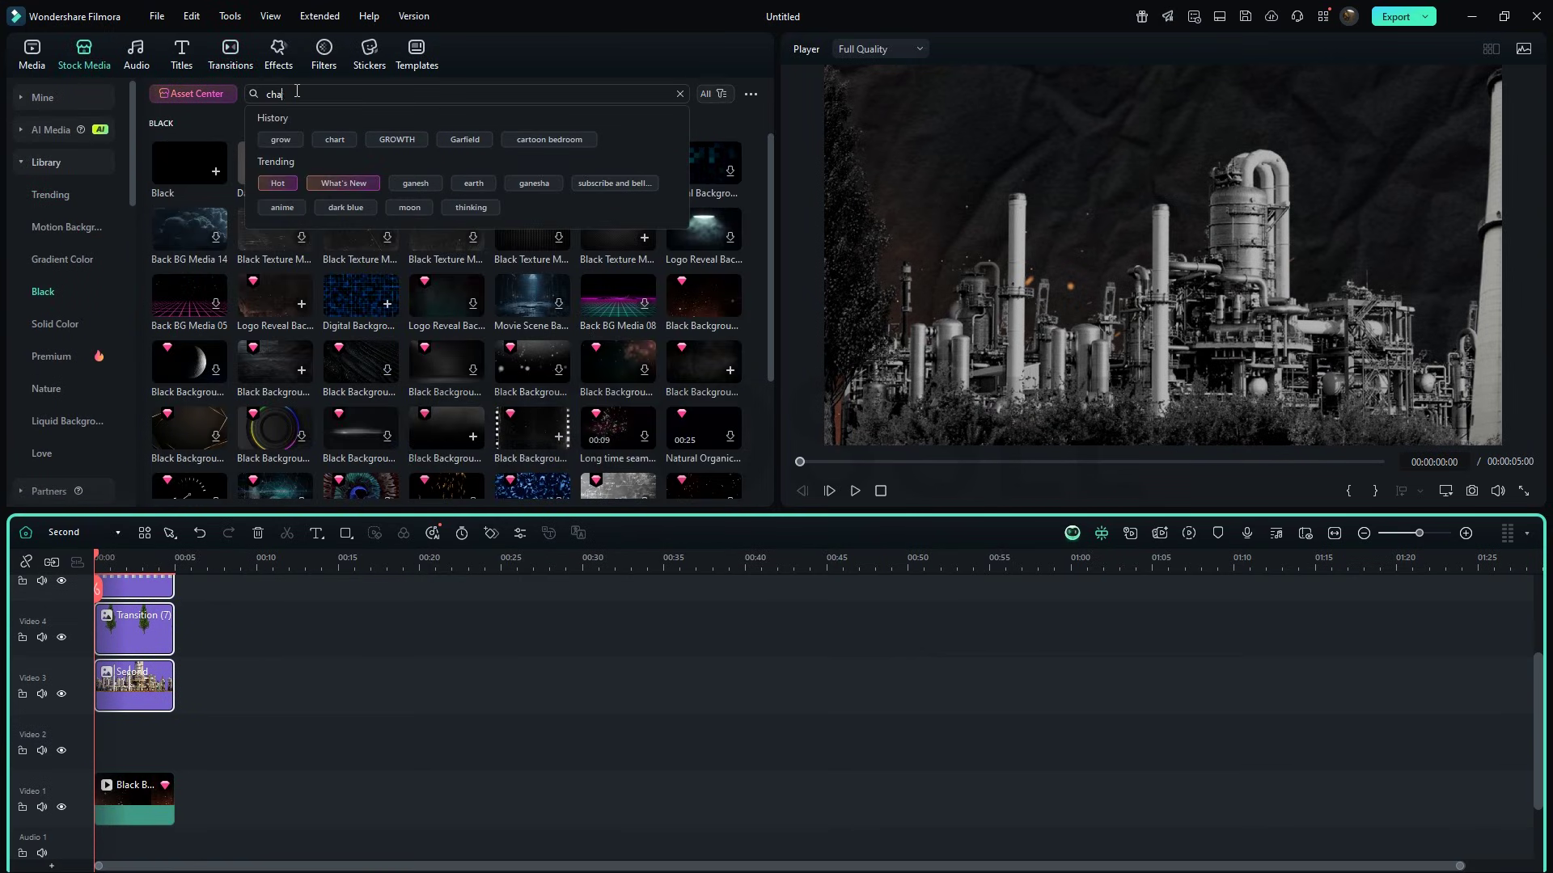
text(rt)
key(Return)
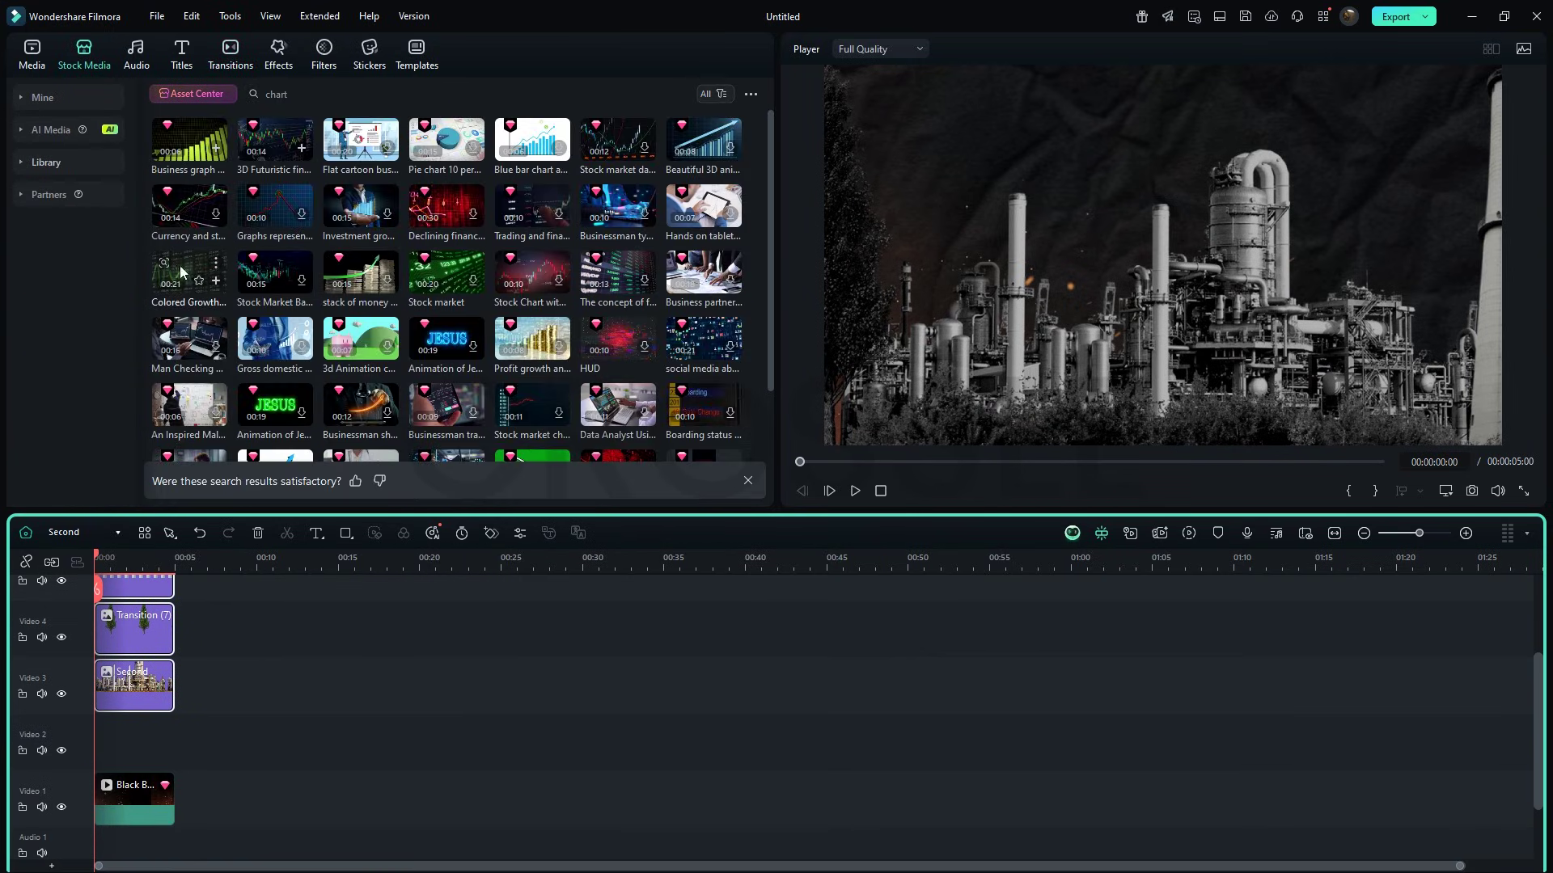
drag(181, 273, 129, 737)
drag(429, 732, 174, 746)
double_click(149, 742)
scroll(405, 327, down, 4)
click(434, 279)
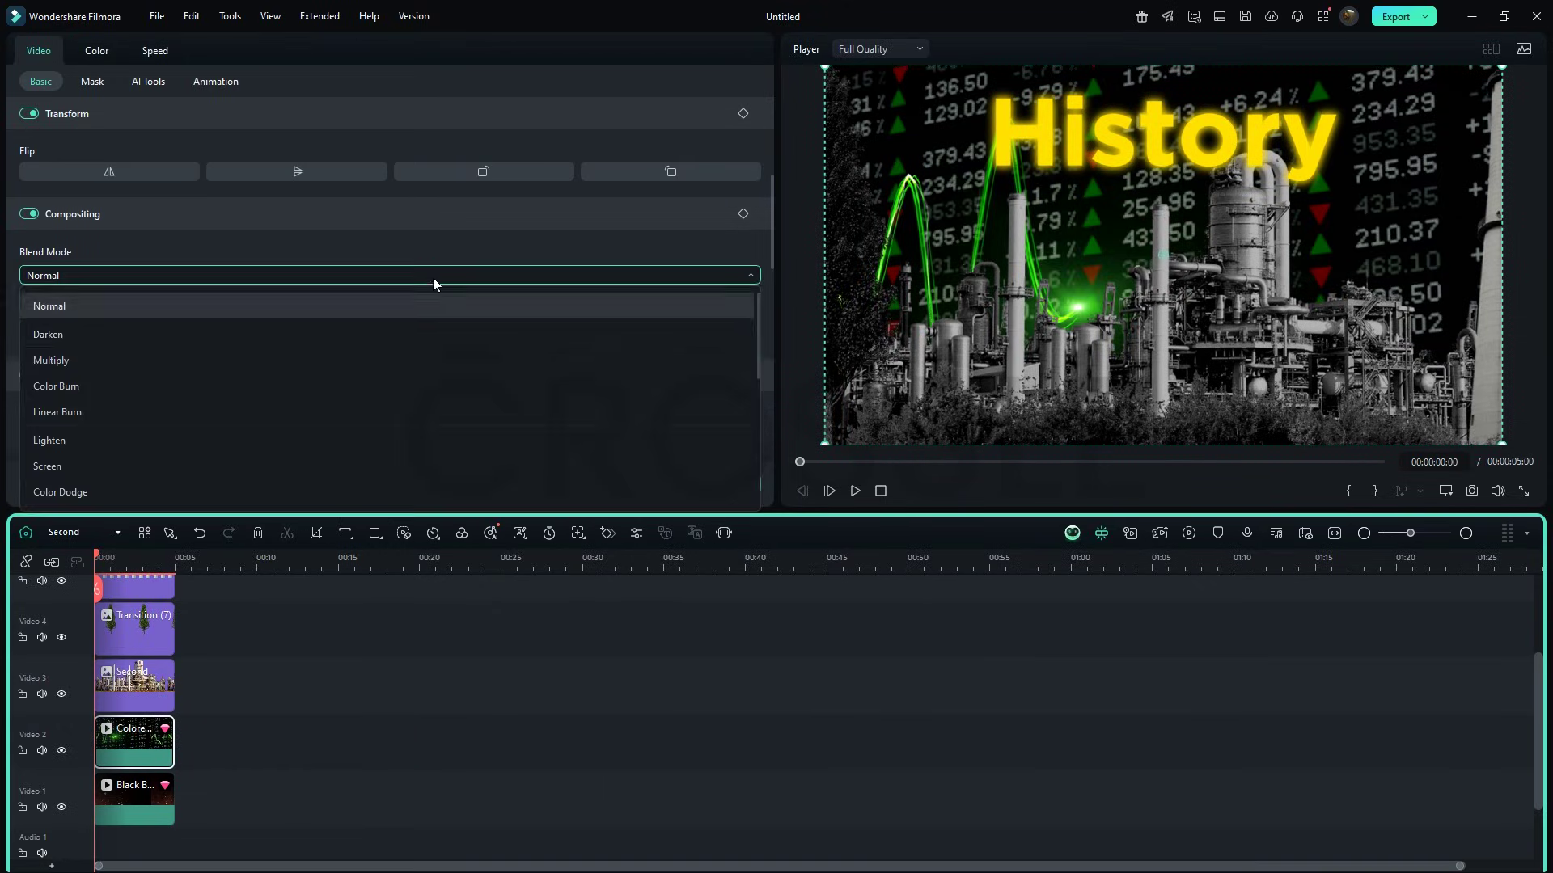
click(433, 278)
Step: Turn on the factory image's shadow and raise its opacity to 47%
click(152, 678)
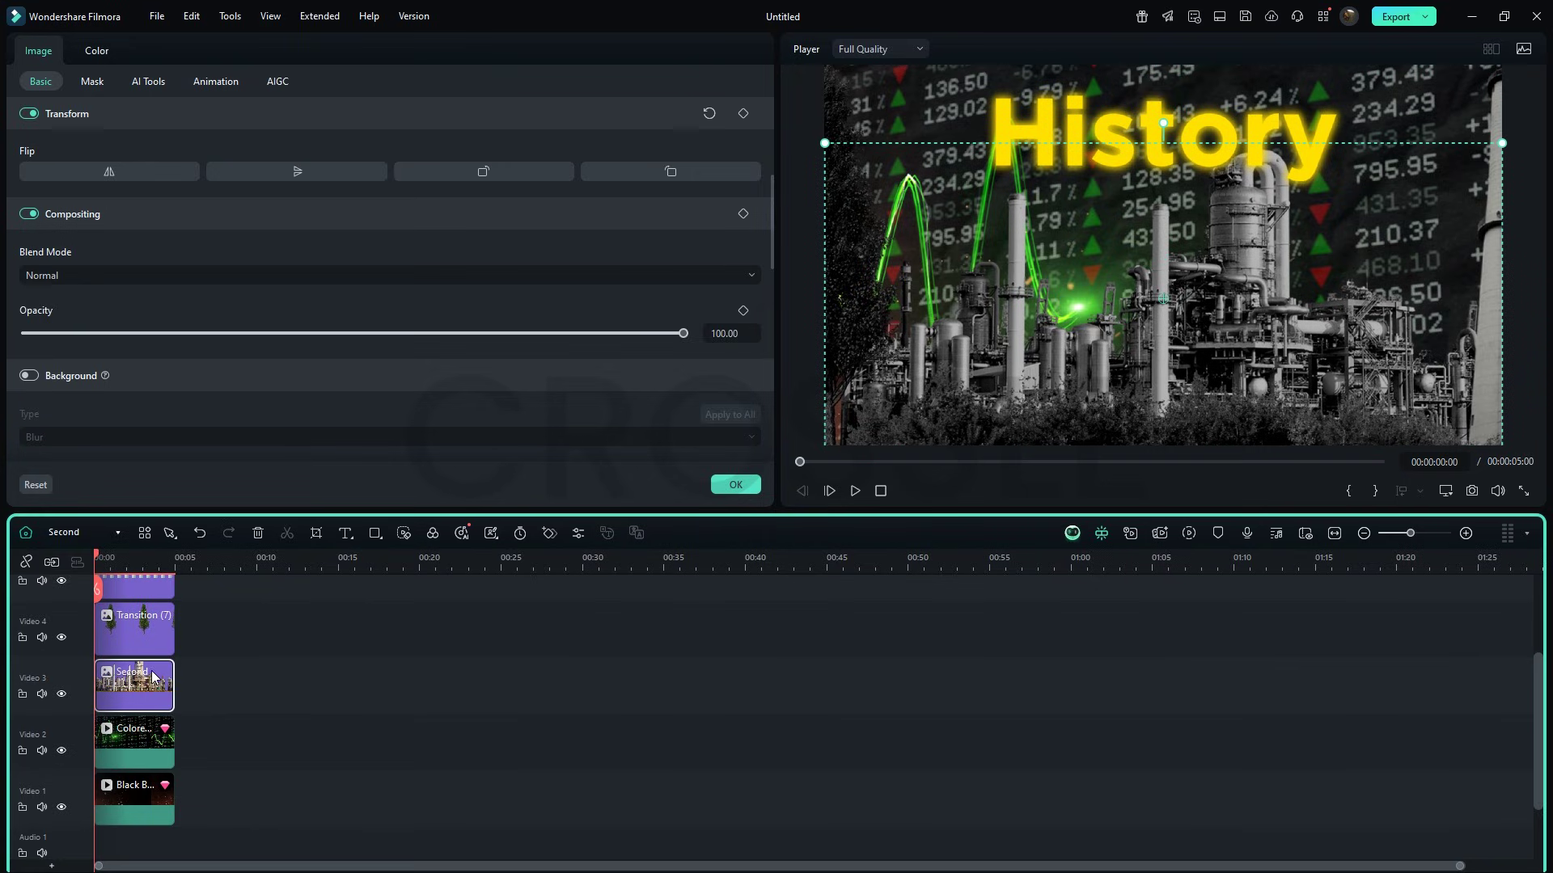
scroll(310, 397, down, 5)
click(30, 267)
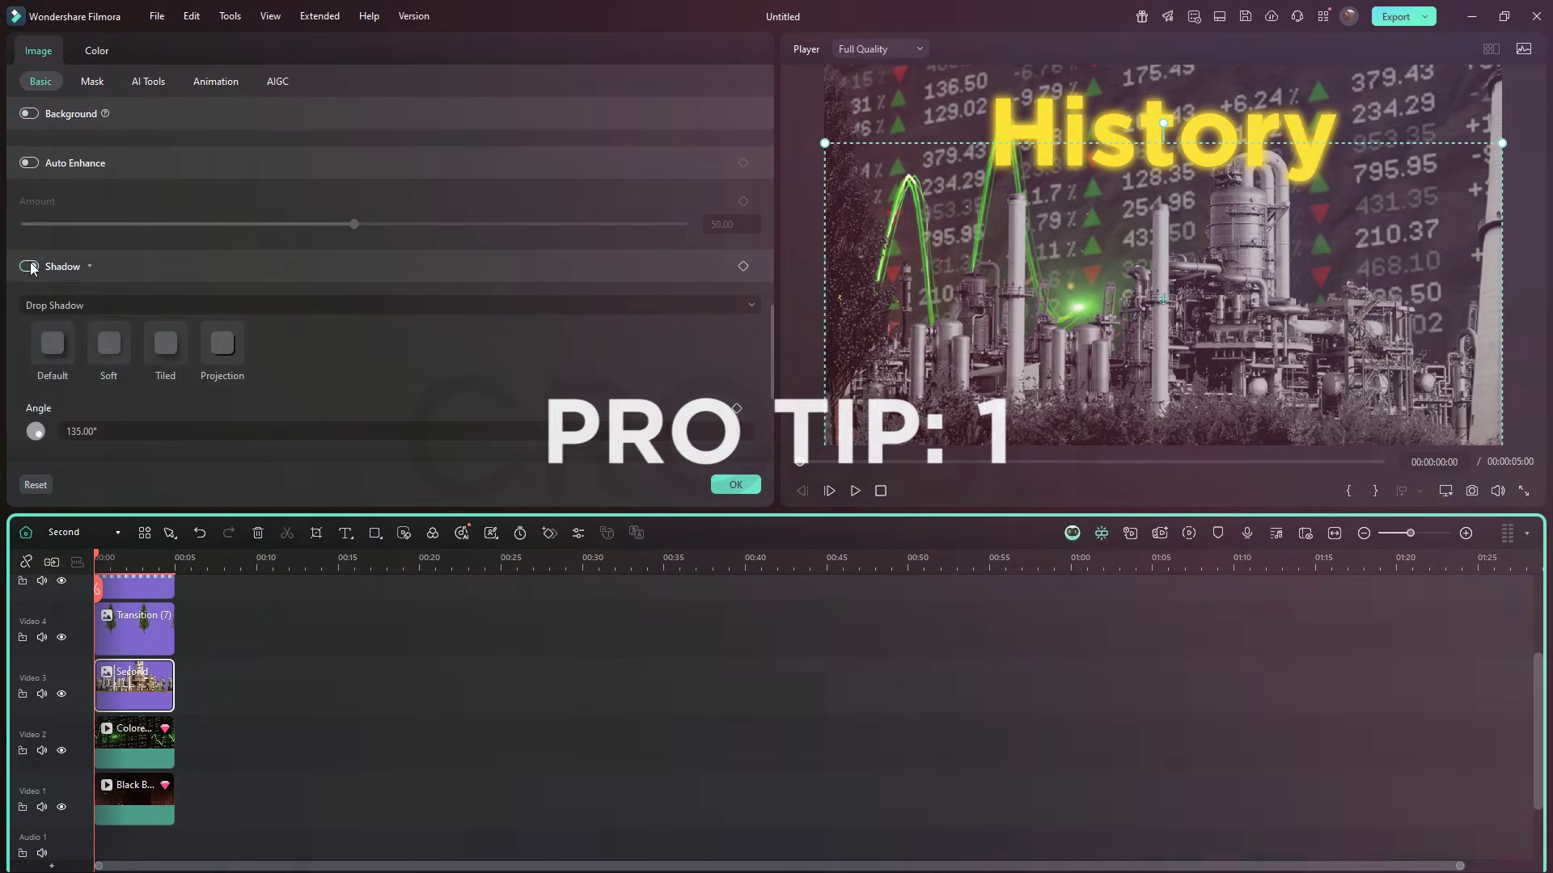
scroll(371, 351, down, 3)
click(227, 441)
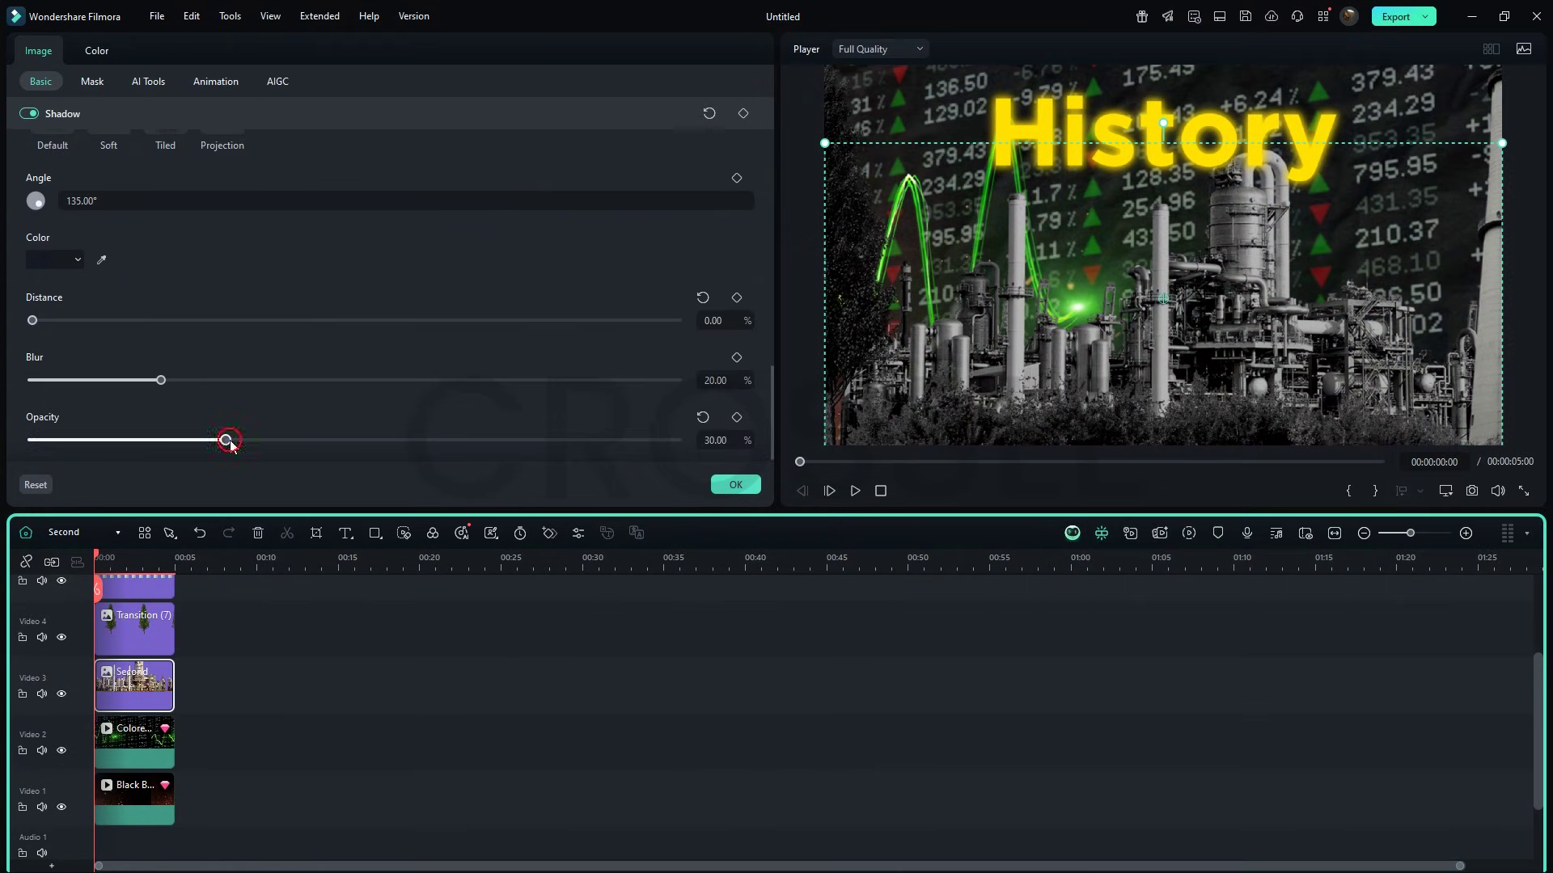
drag(229, 442, 335, 447)
Step: Add a transition to the start of the Video 2 chart clip
click(726, 484)
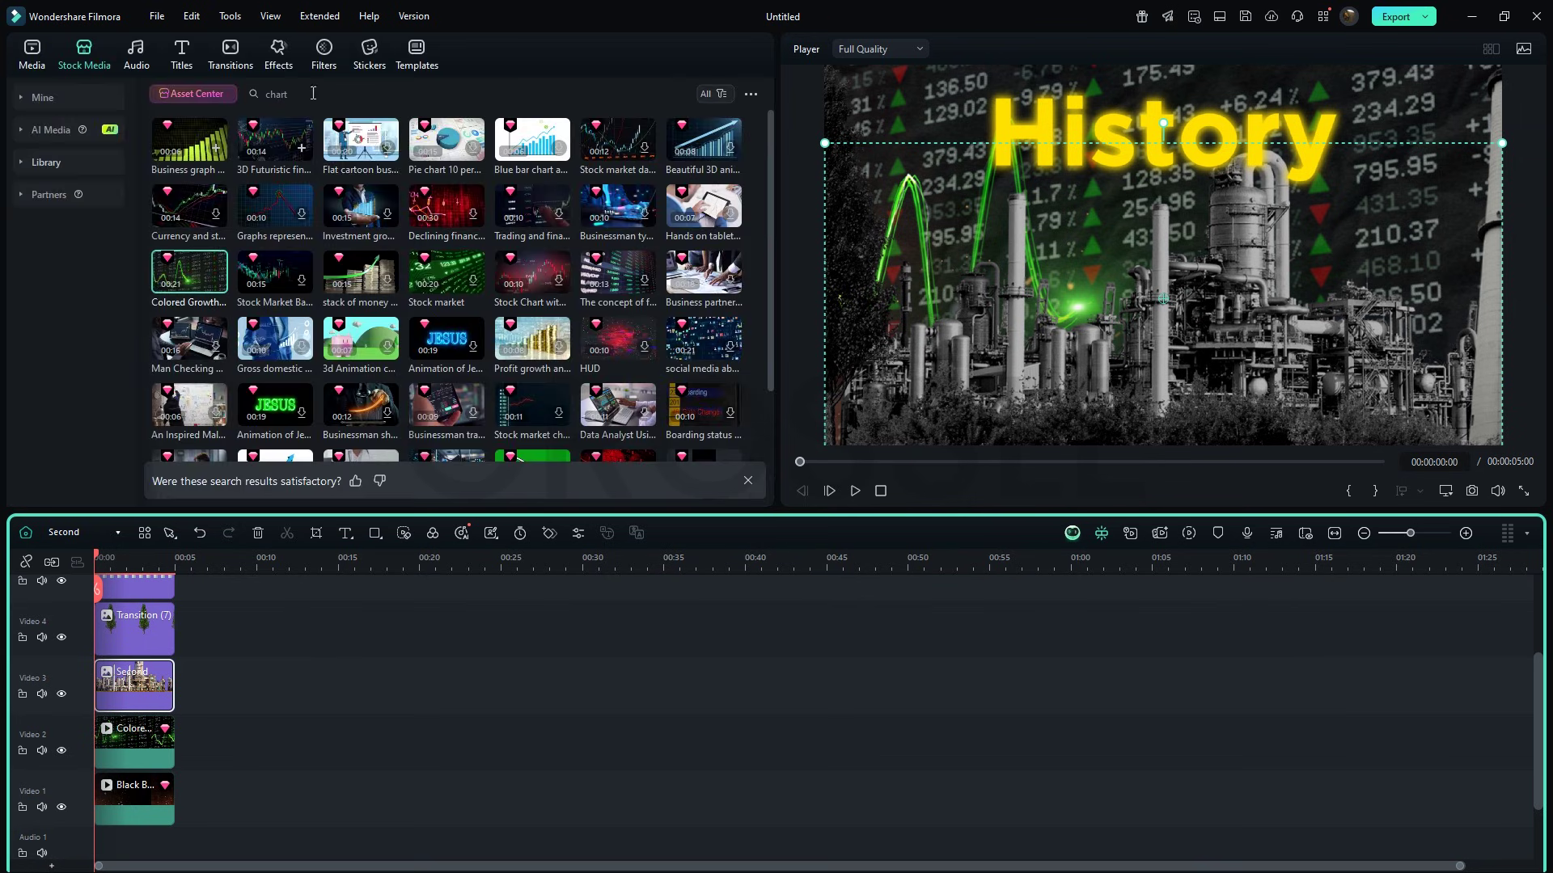
click(236, 61)
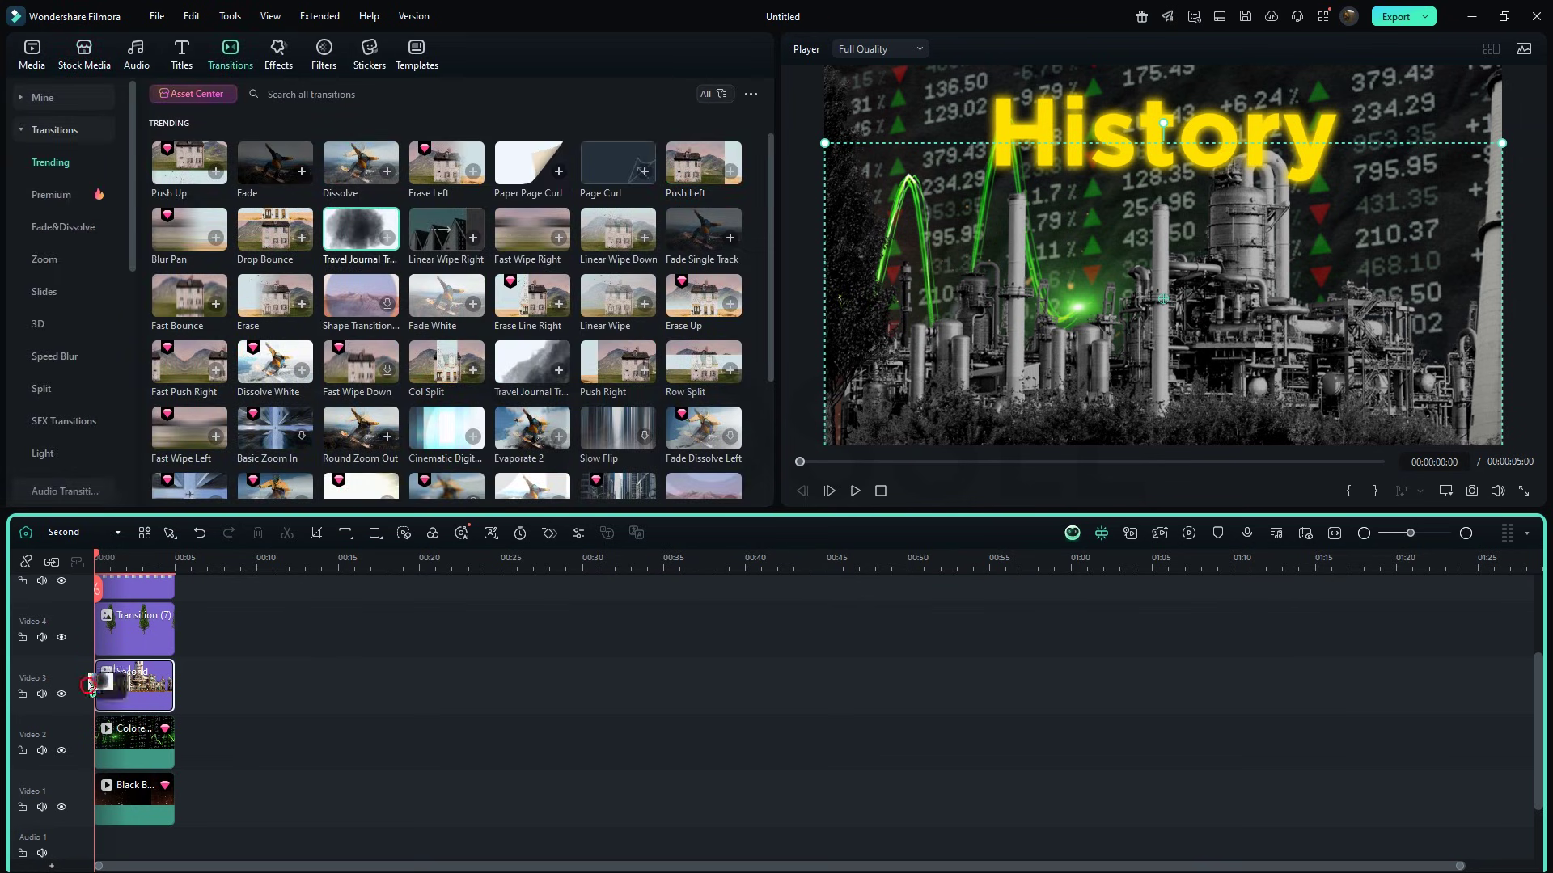
drag(90, 688, 79, 732)
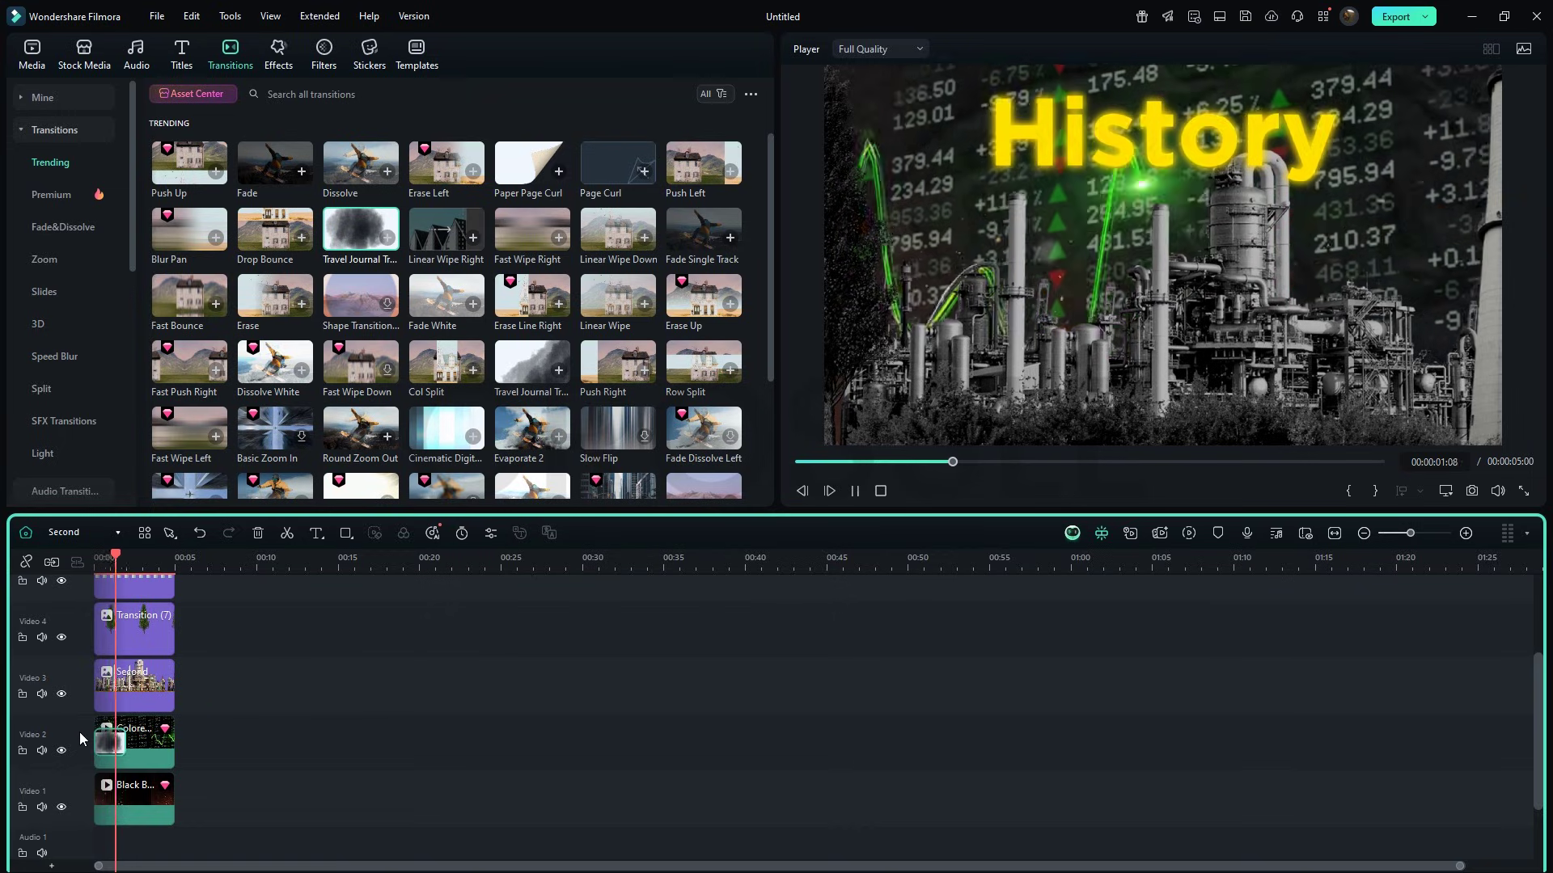
click(854, 491)
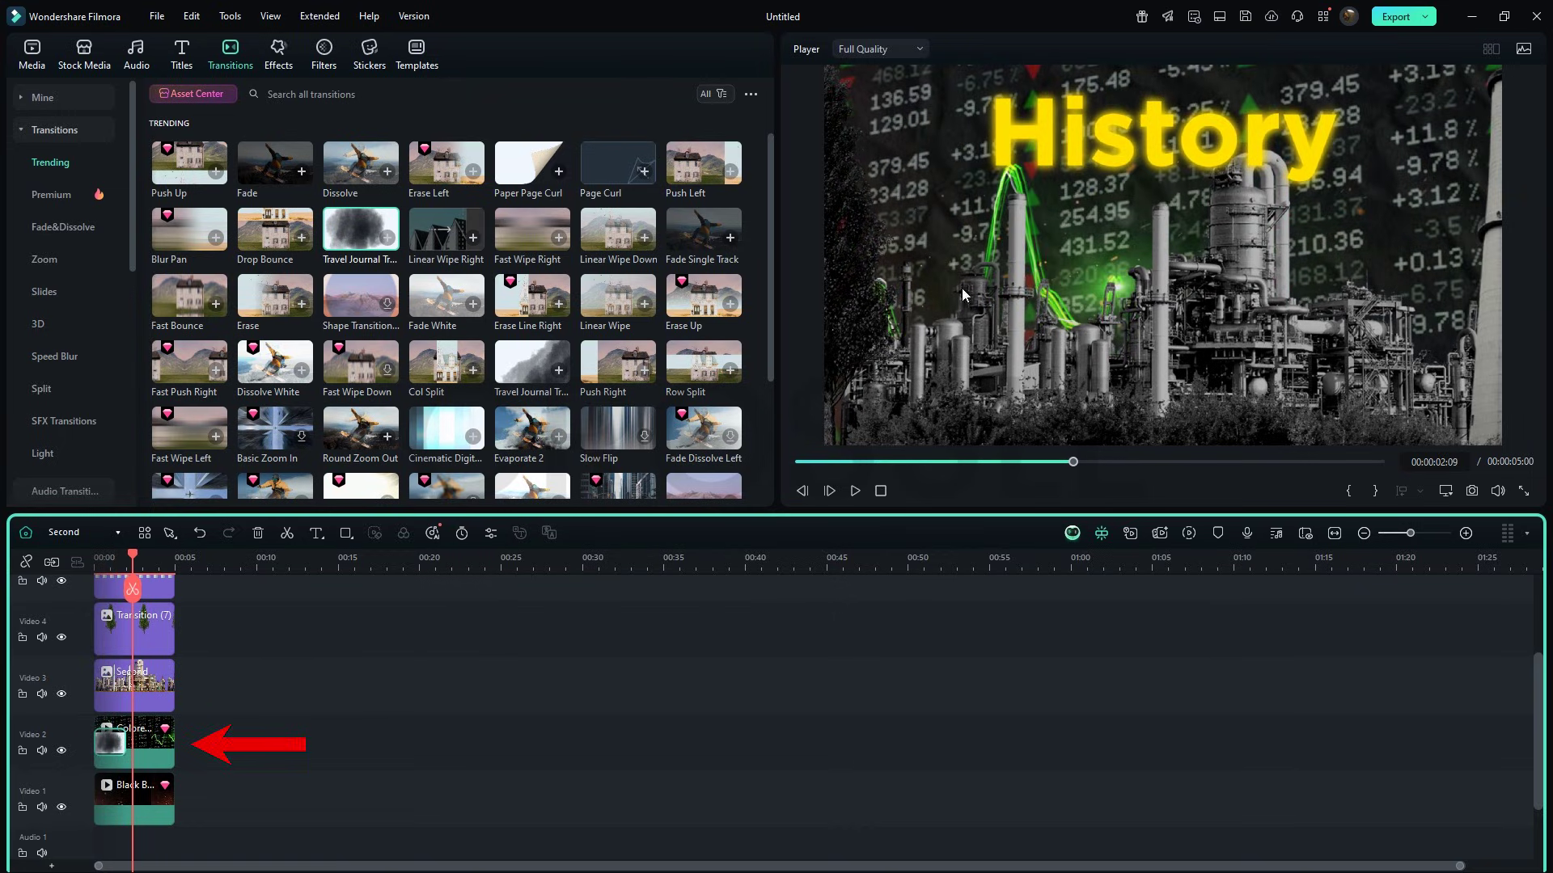
Step: Move the History title onto Video 3 at 0:00 and go back to the main timeline
scroll(442, 667, up, 2)
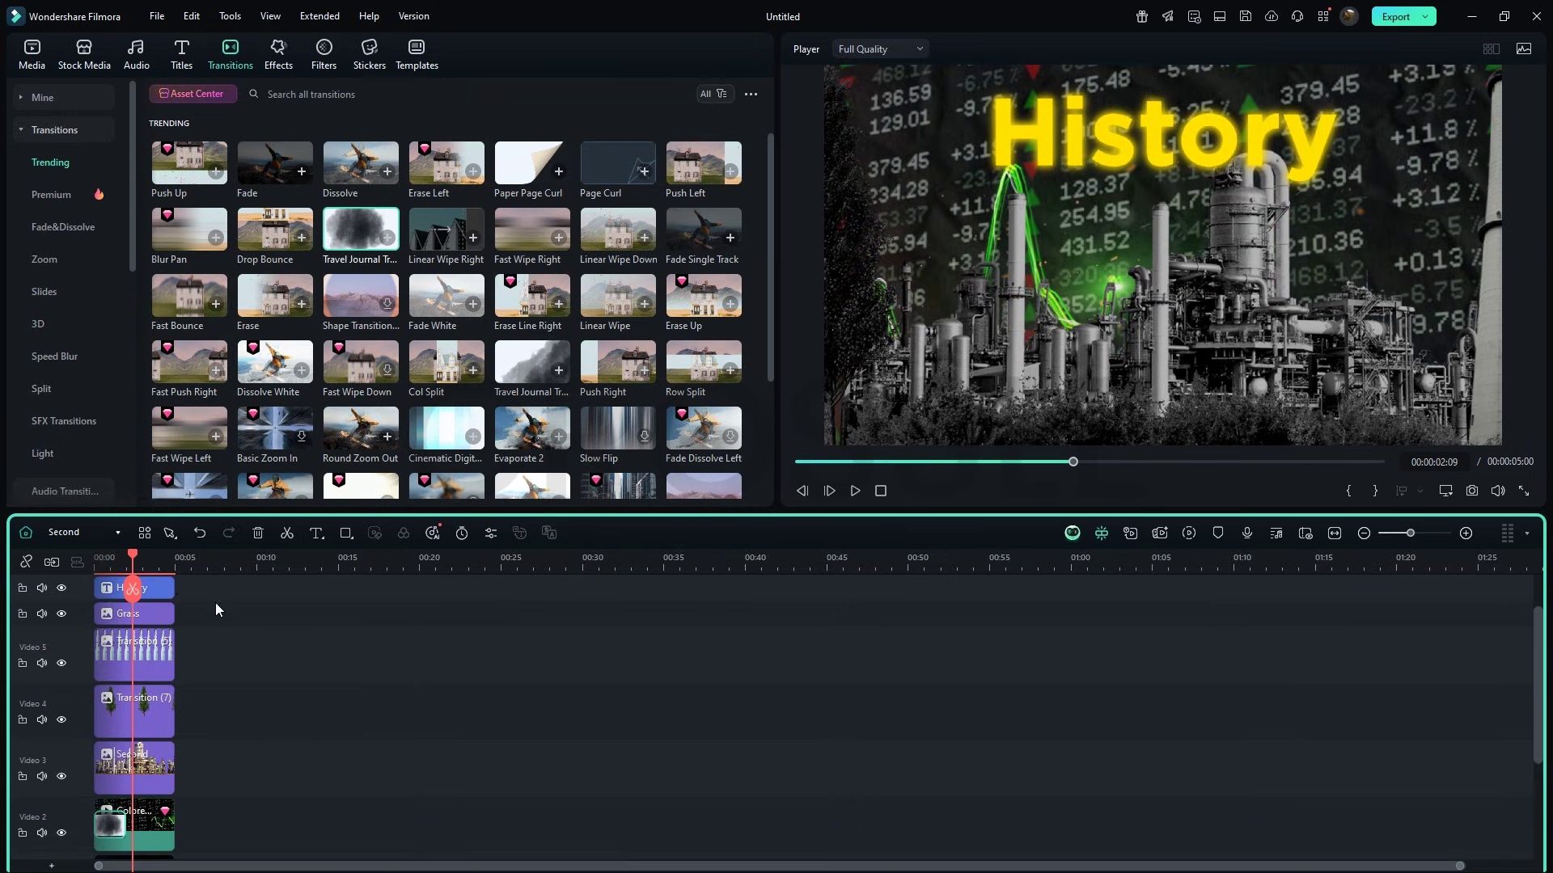
drag(165, 595, 303, 699)
drag(205, 752, 151, 619)
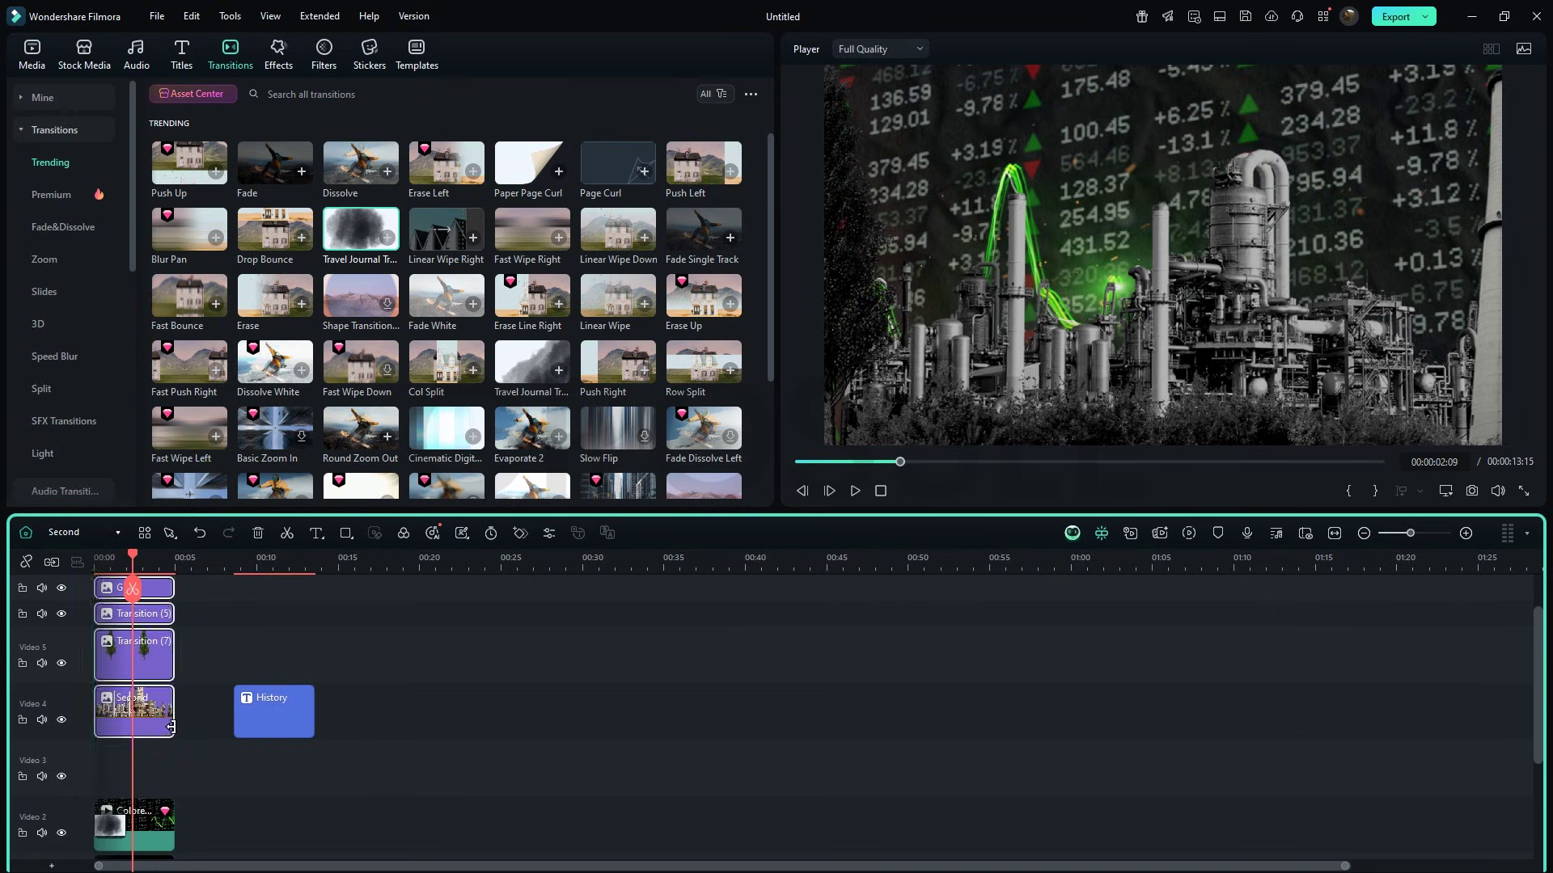
drag(267, 712, 127, 770)
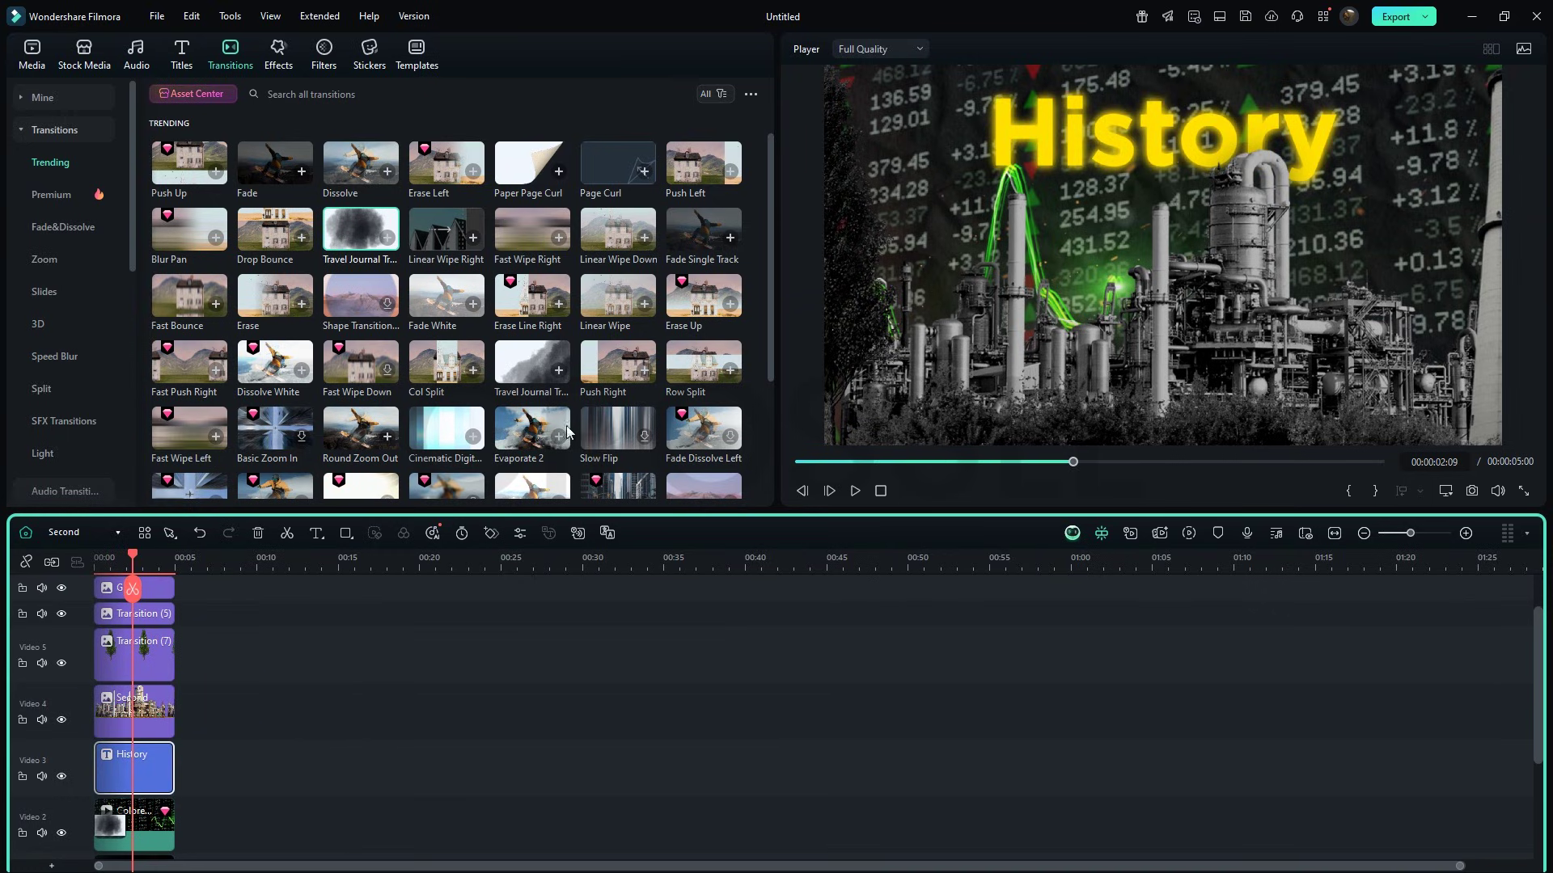
click(26, 534)
Step: Add the Mild effect to Video 2, stretched across the whole 14-second sequence
click(278, 55)
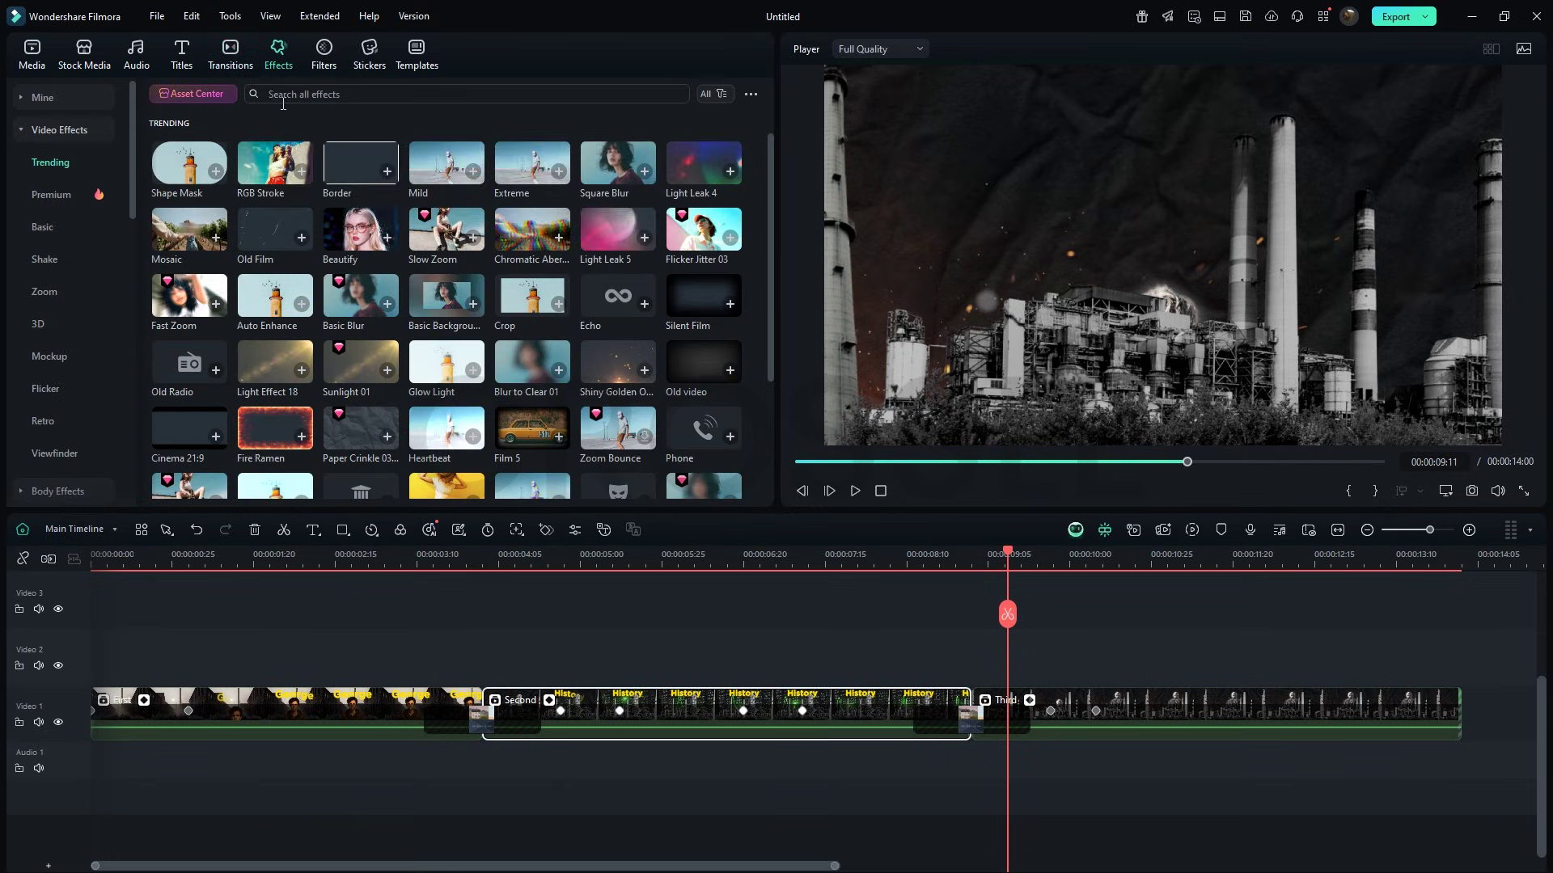
click(283, 94)
text(mild)
key(Return)
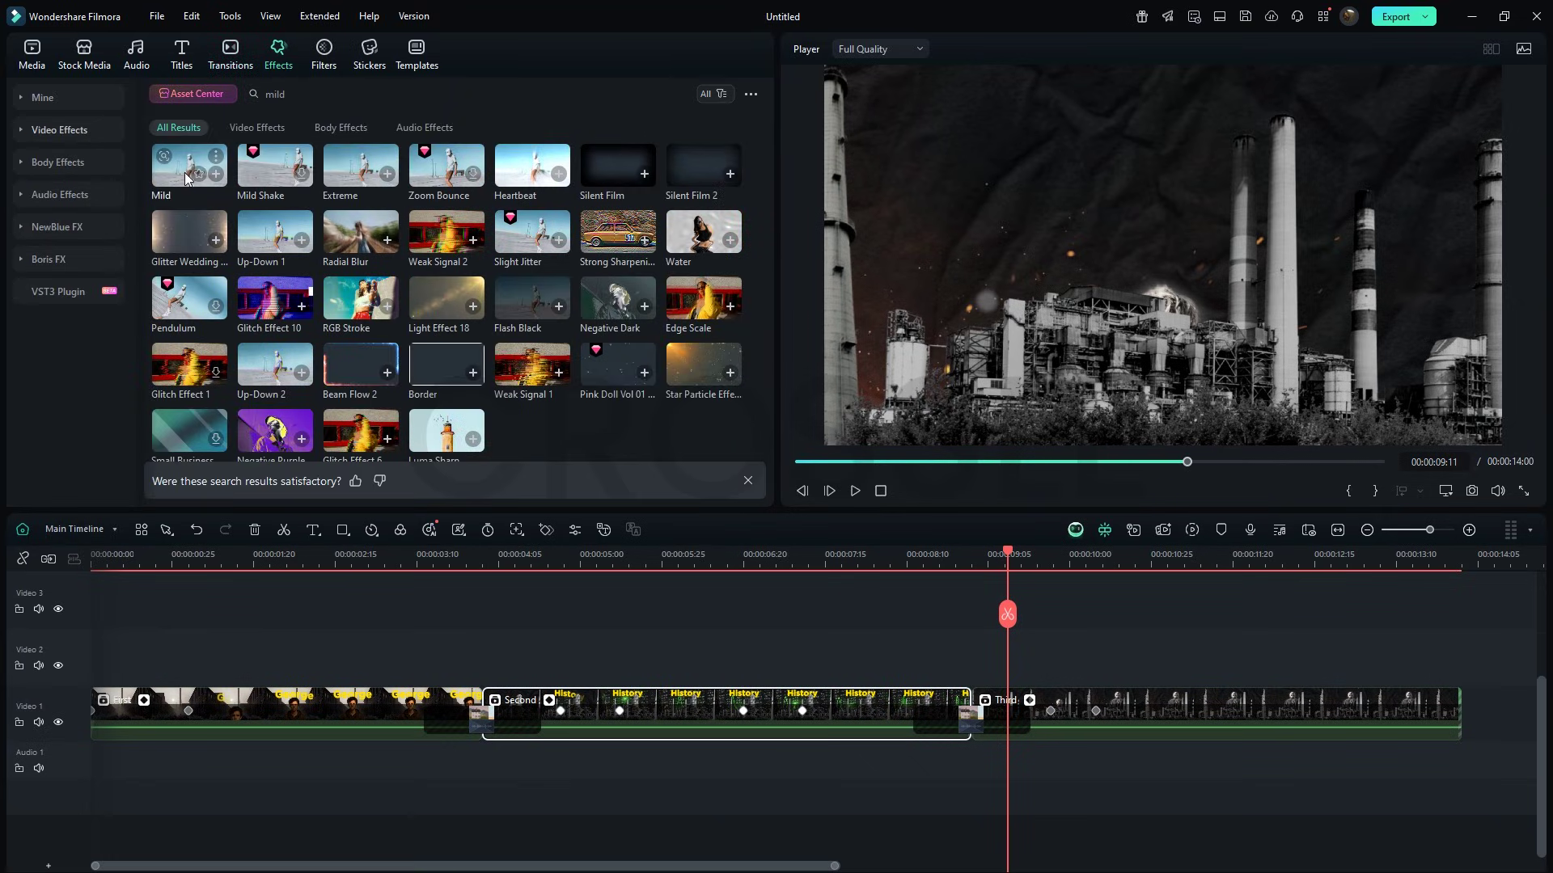
drag(97, 597, 58, 682)
drag(577, 652, 1459, 639)
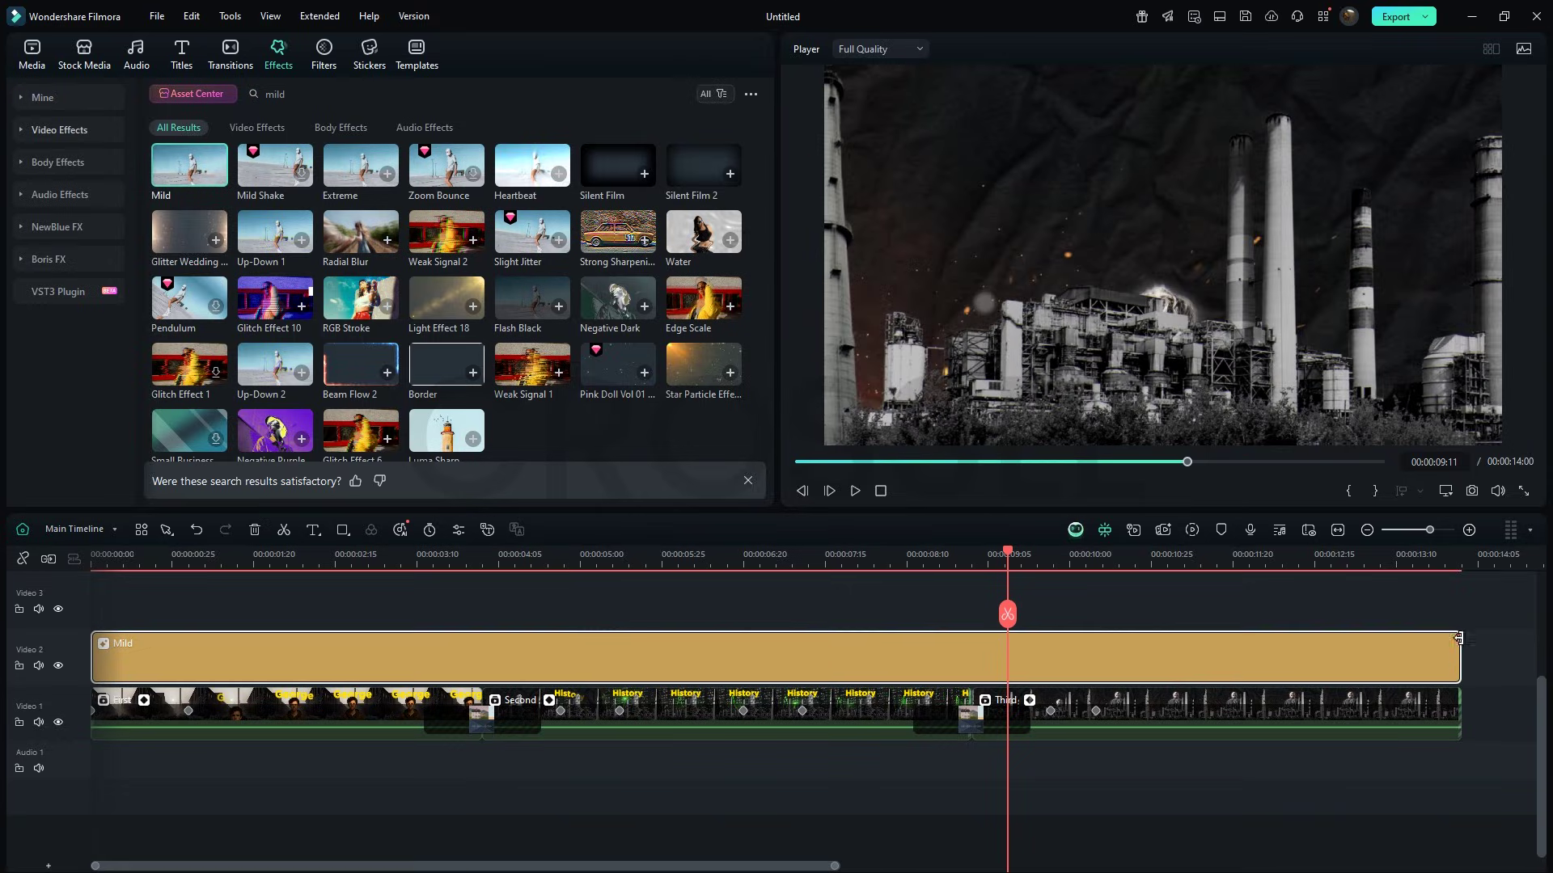
Step: Set the Mild effect's Frequency to 0.20 and Position X to 0.02
double_click(797, 642)
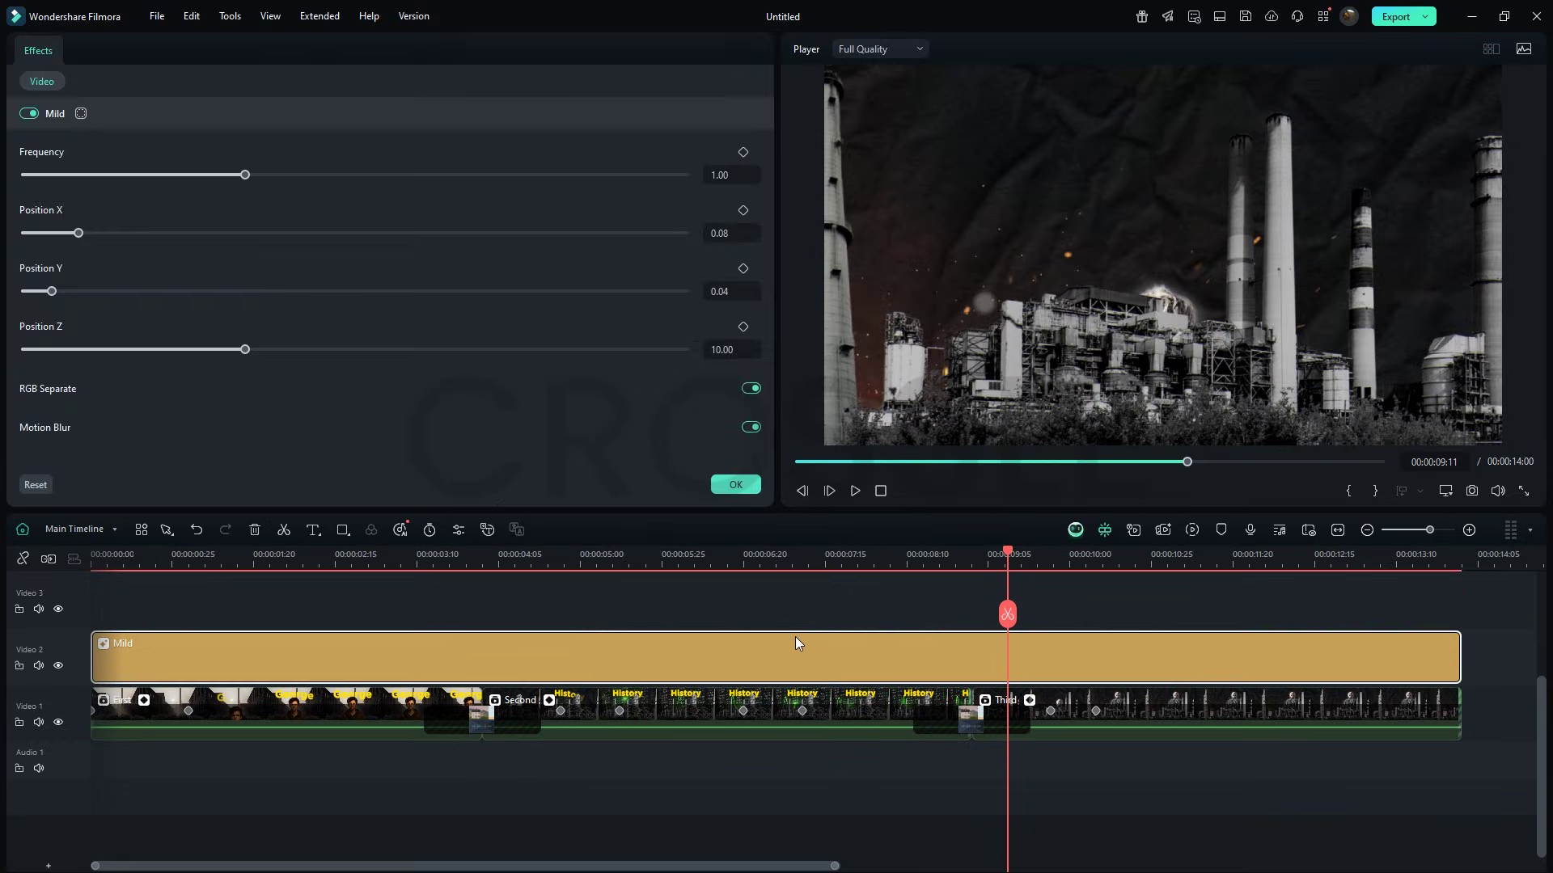
click(720, 177)
text(0.2)
key(Return)
click(722, 230)
text(0.02)
key(Return)
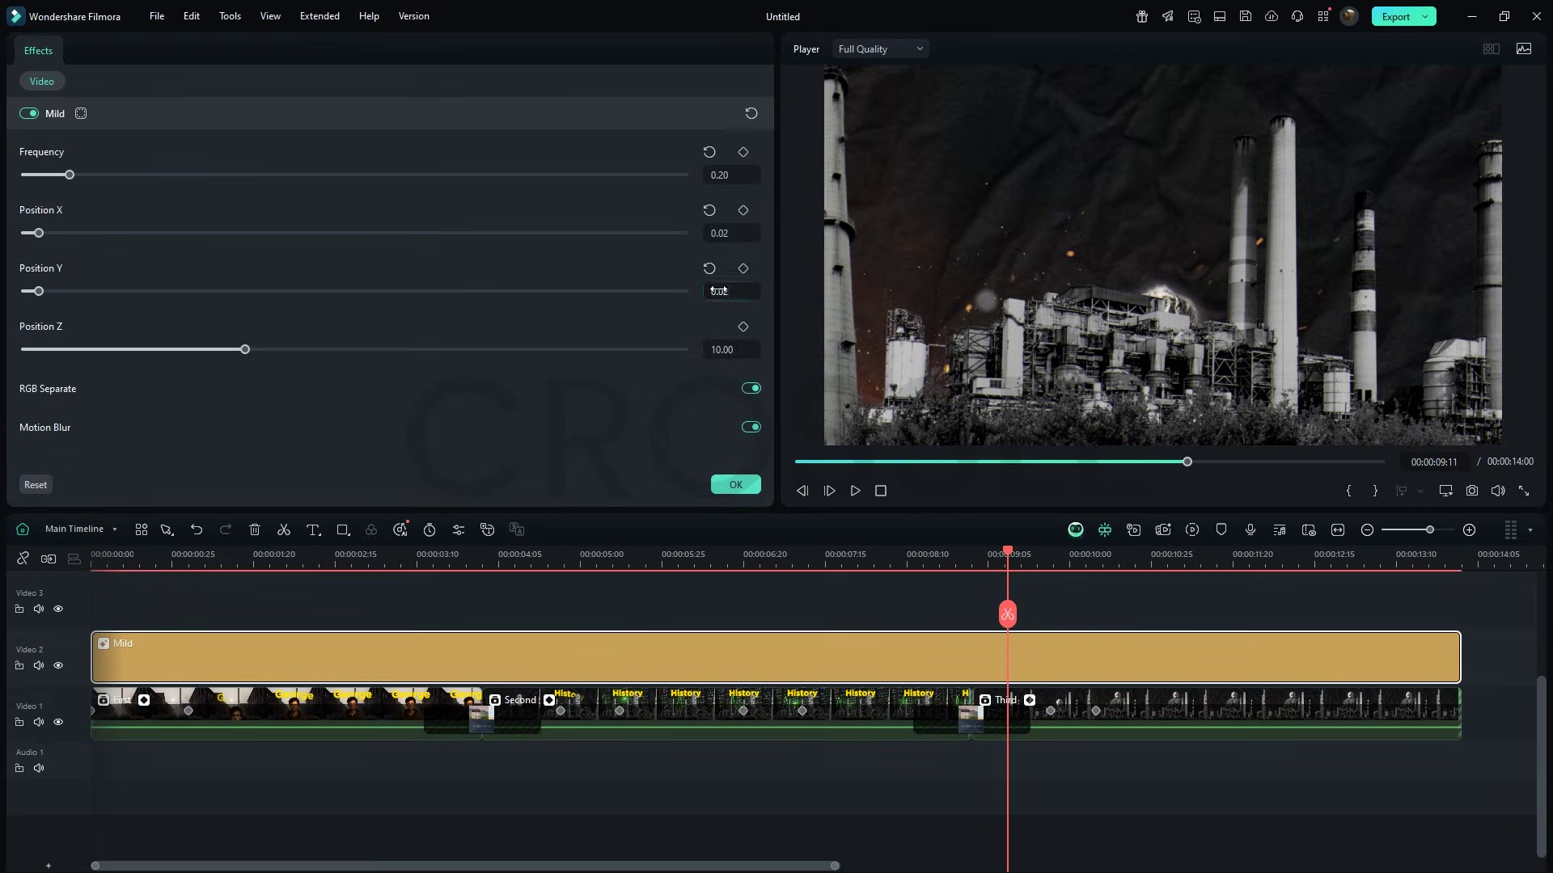